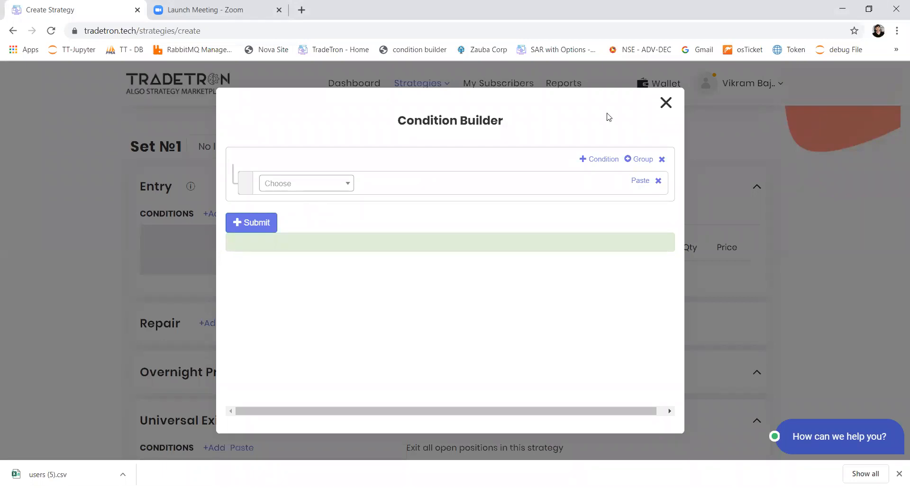
# Close the Condition Builder and choose Banknifty as the instrument list for Set №1
pyautogui.click(666, 102)
pyautogui.click(244, 146)
pyautogui.click(230, 190)
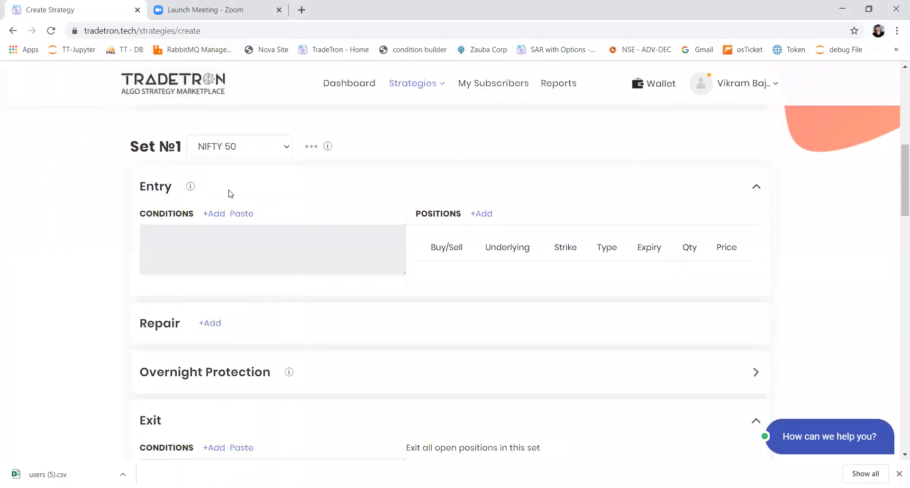
pyautogui.click(264, 151)
pyautogui.click(242, 207)
# View the Banknifty list in the List builder, examine the stocks it contains, and close it
pyautogui.click(308, 150)
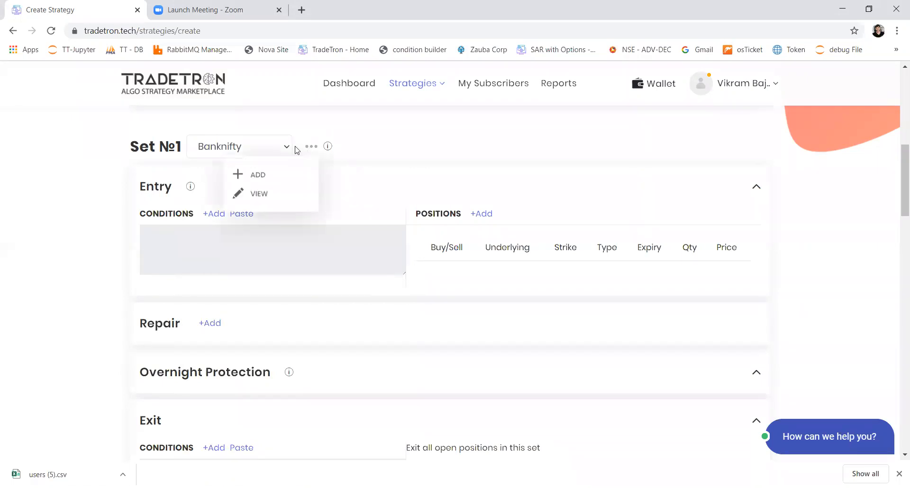
pyautogui.click(249, 147)
pyautogui.click(251, 146)
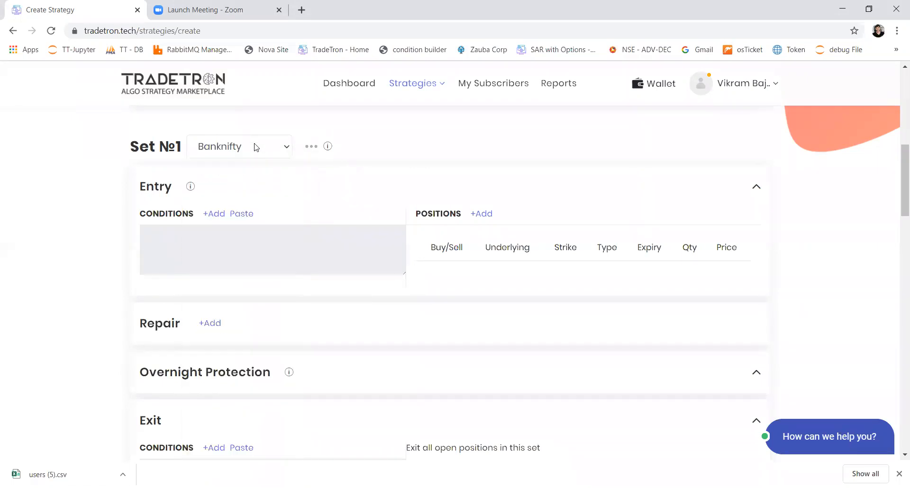
pyautogui.click(311, 147)
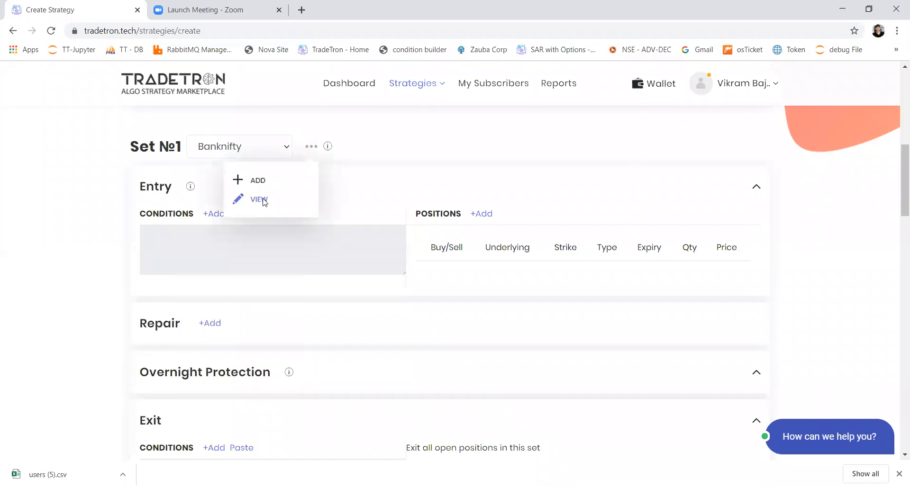
pyautogui.click(263, 198)
pyautogui.scroll(-3, 351, 333)
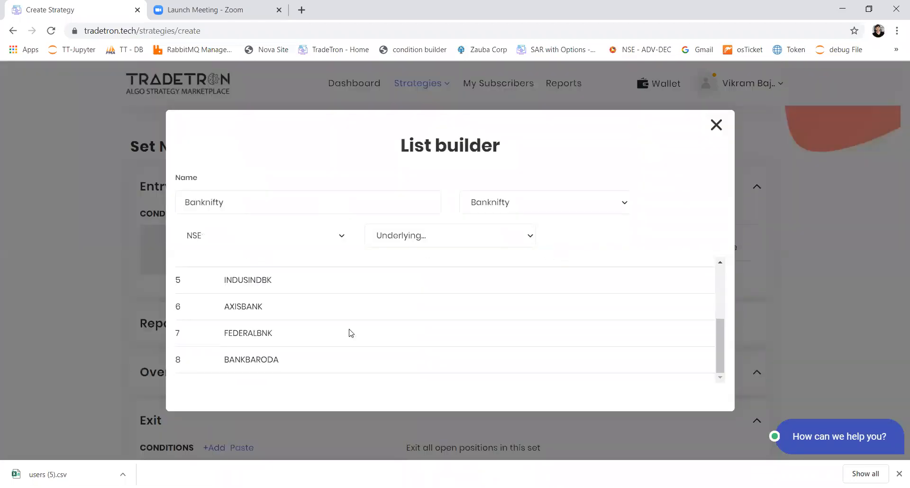
pyautogui.scroll(3, 351, 333)
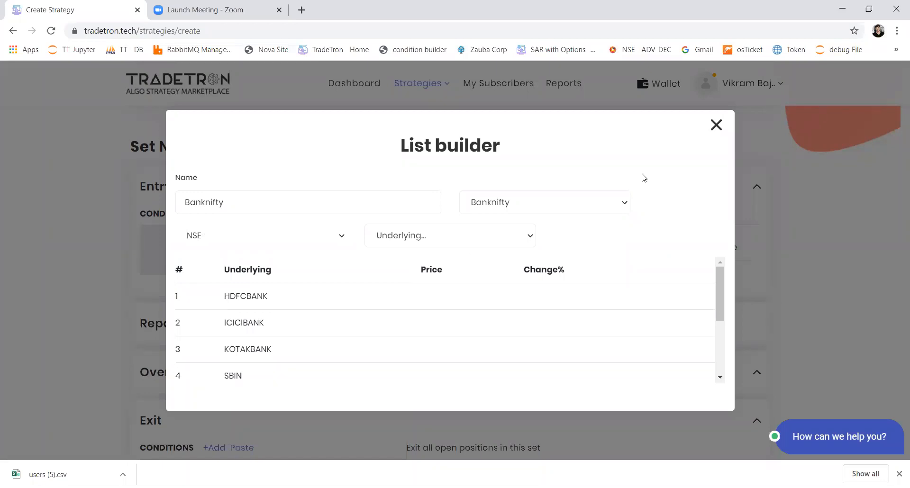
pyautogui.scroll(-3, 293, 326)
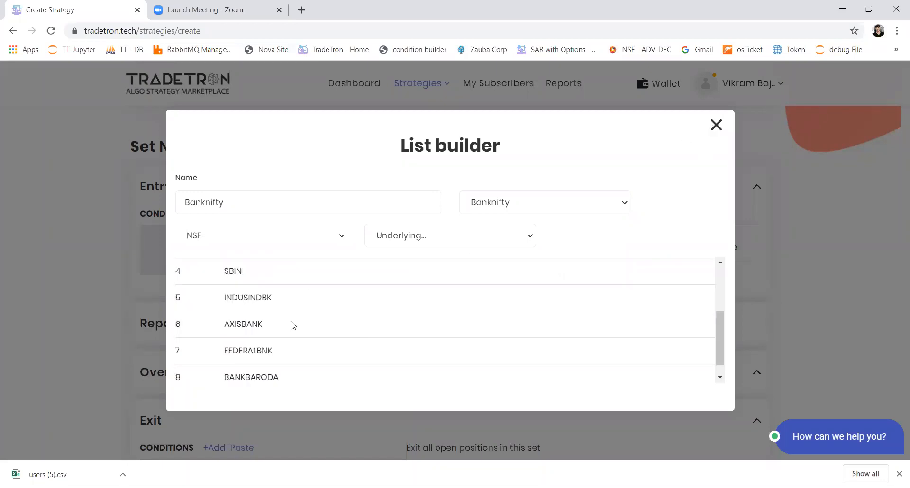
pyautogui.click(716, 126)
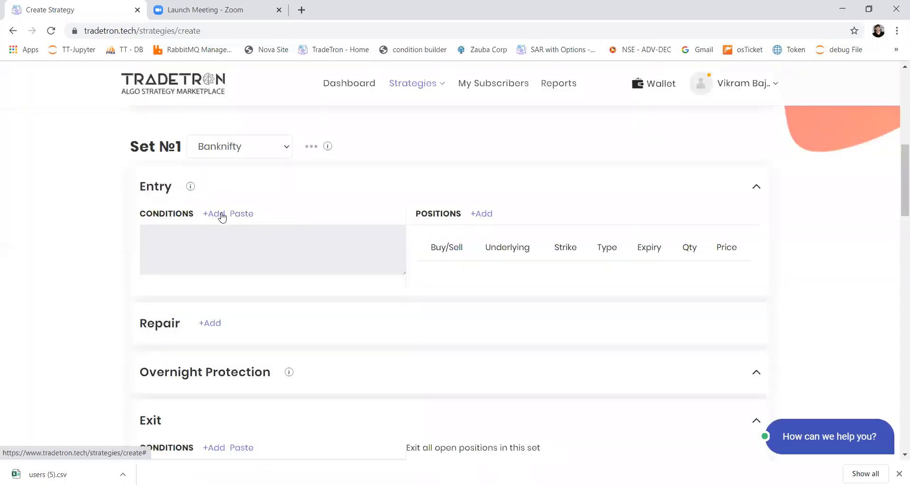
# Start a new entry condition for Set №1 with the ORB keyword and choose High as its value
pyautogui.click(218, 214)
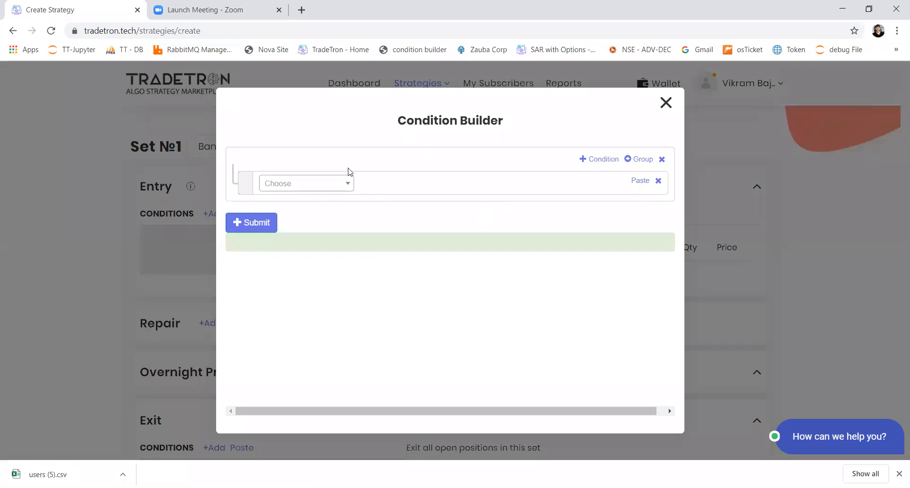
pyautogui.click(337, 188)
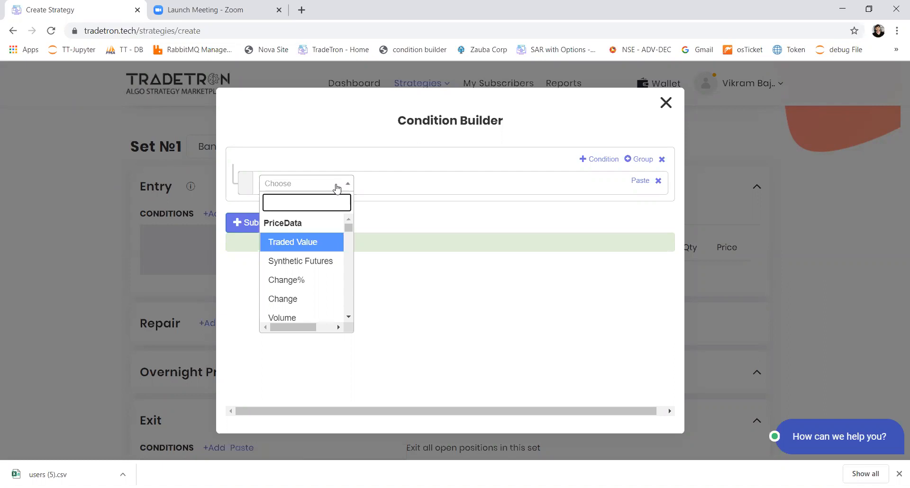
pyautogui.write('or')
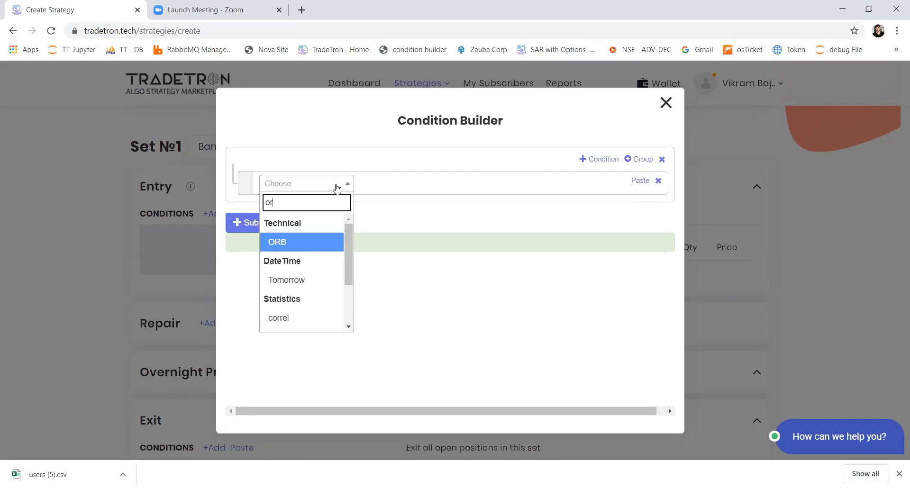
pyautogui.press('Return')
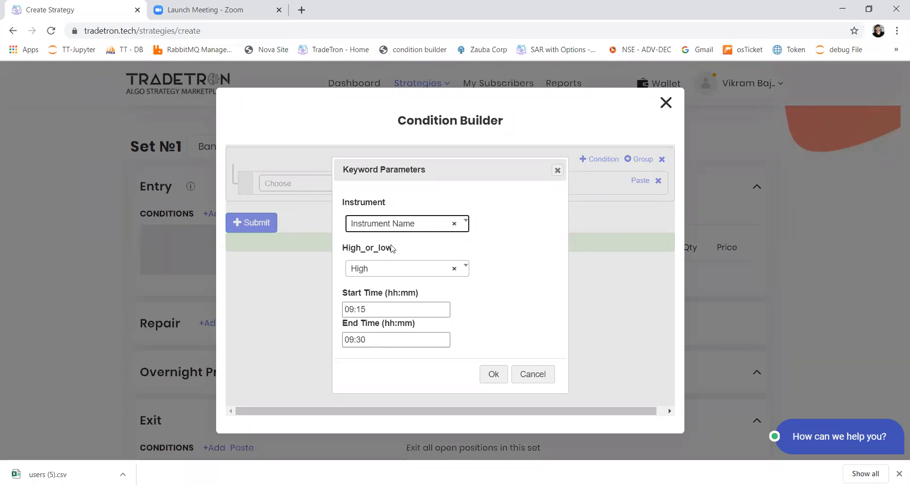
pyautogui.click(388, 274)
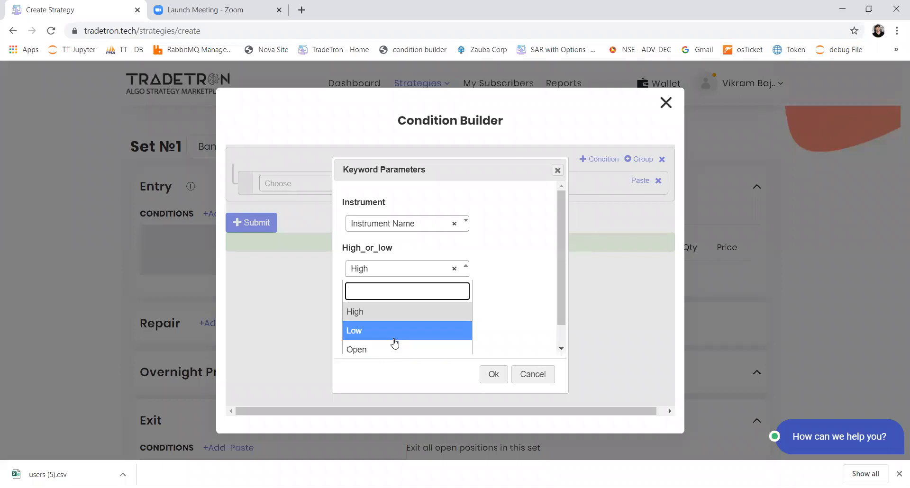
pyautogui.scroll(-1, 394, 342)
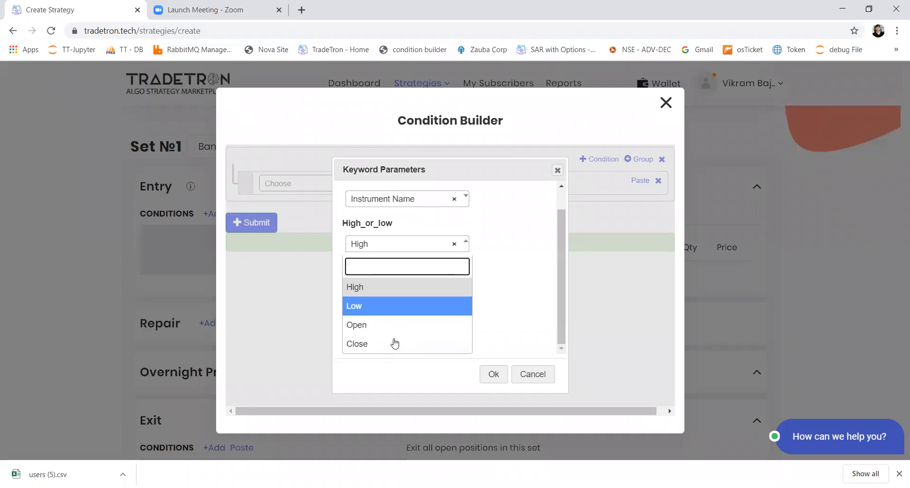
pyautogui.click(397, 286)
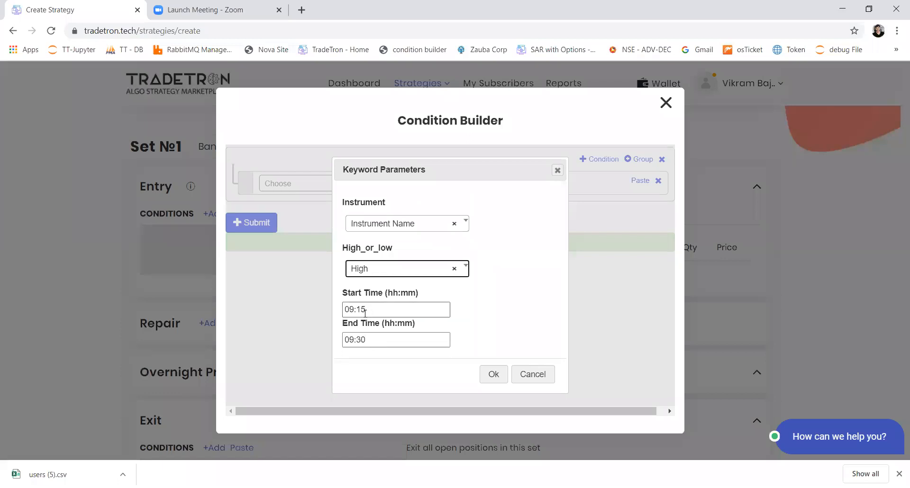
# Set the ORB keyword's end time to 09:29, keeping the start time of 09:15
pyautogui.press('Tab')
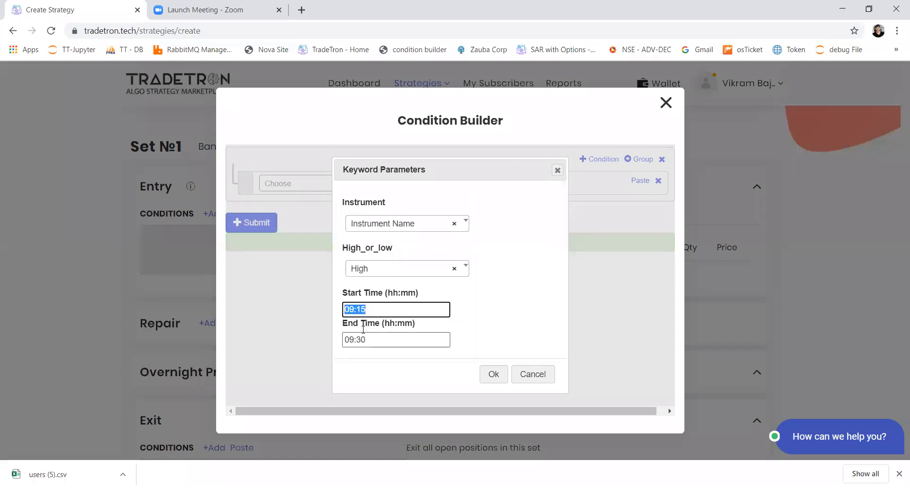
pyautogui.press('Tab')
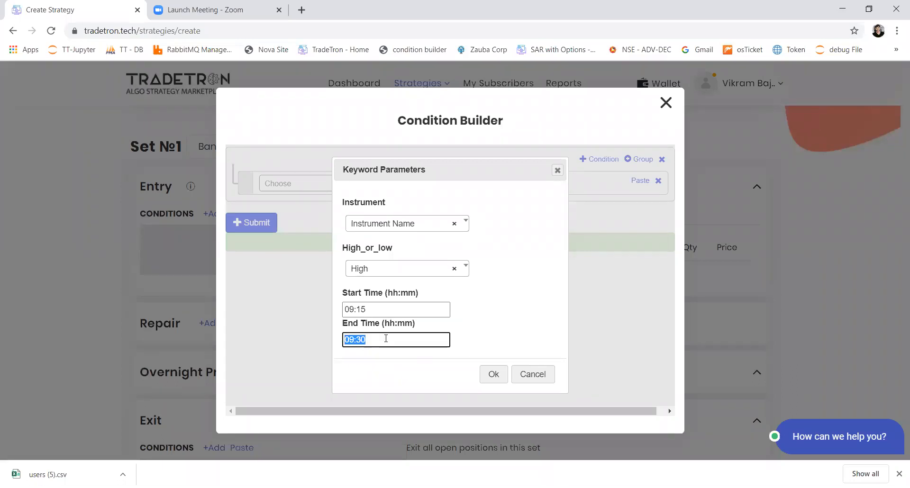
pyautogui.moveTo(376, 306); pyautogui.dragTo(344, 308)
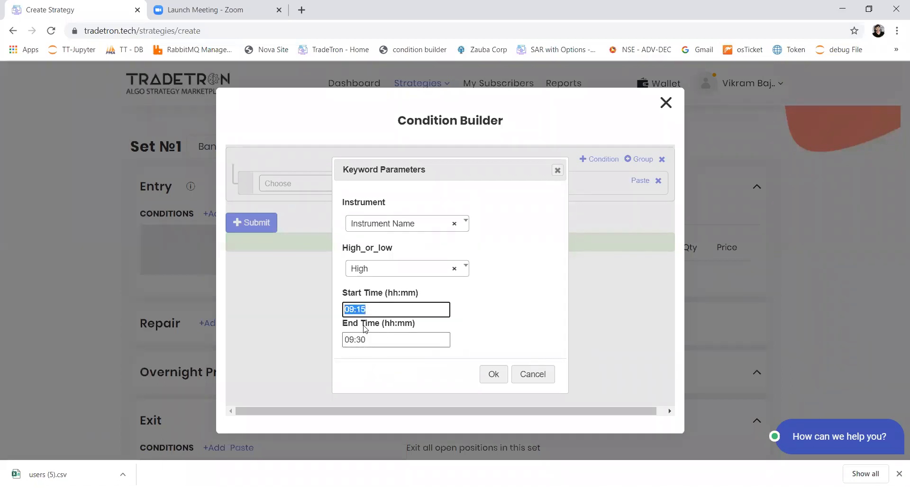
pyautogui.moveTo(366, 341); pyautogui.dragTo(357, 347)
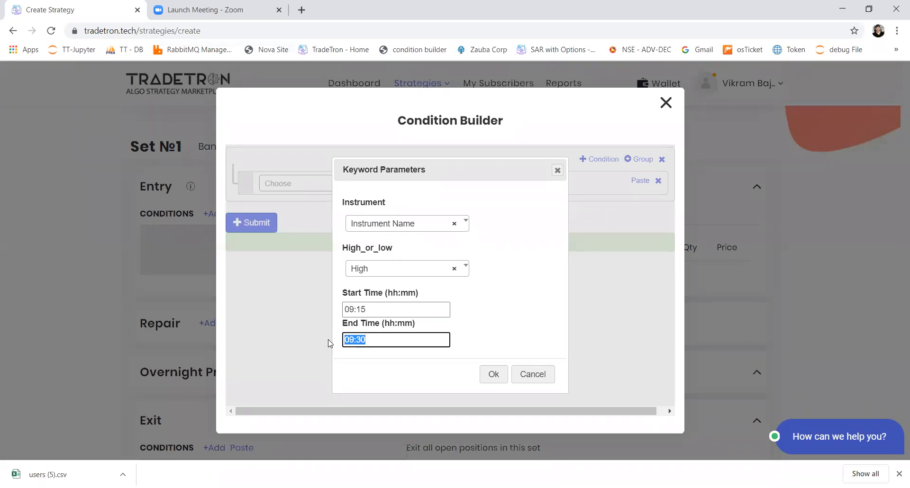
pyautogui.write('09:')
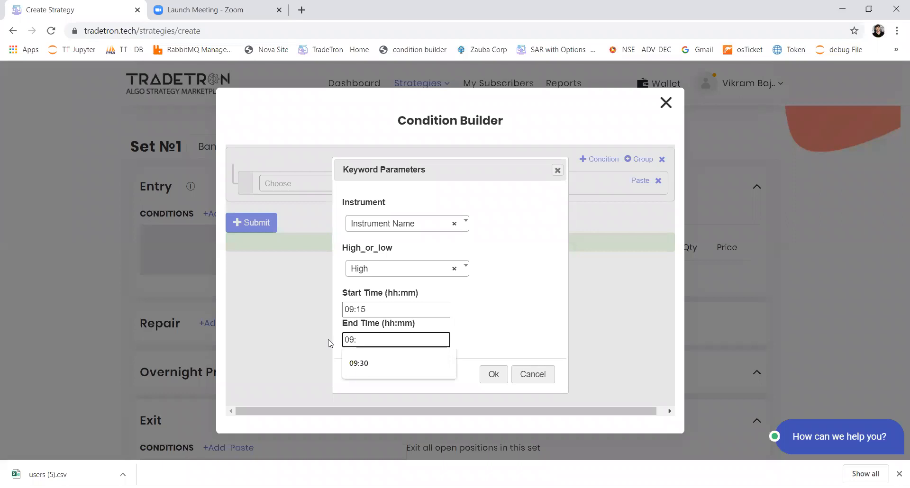
pyautogui.write('29')
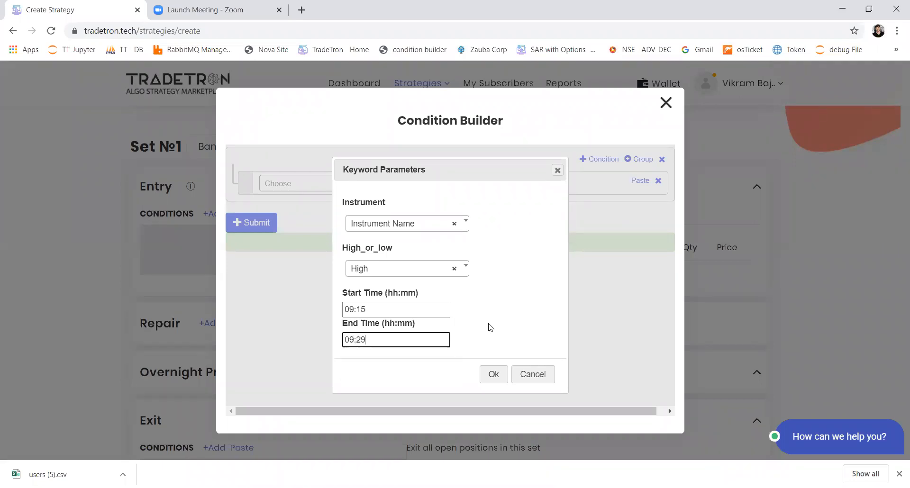
# Change the ORB keyword's end time to 09:24
pyautogui.moveTo(366, 340); pyautogui.dragTo(362, 339)
pyautogui.write('4')
pyautogui.moveTo(345, 329); pyautogui.dragTo(449, 353)
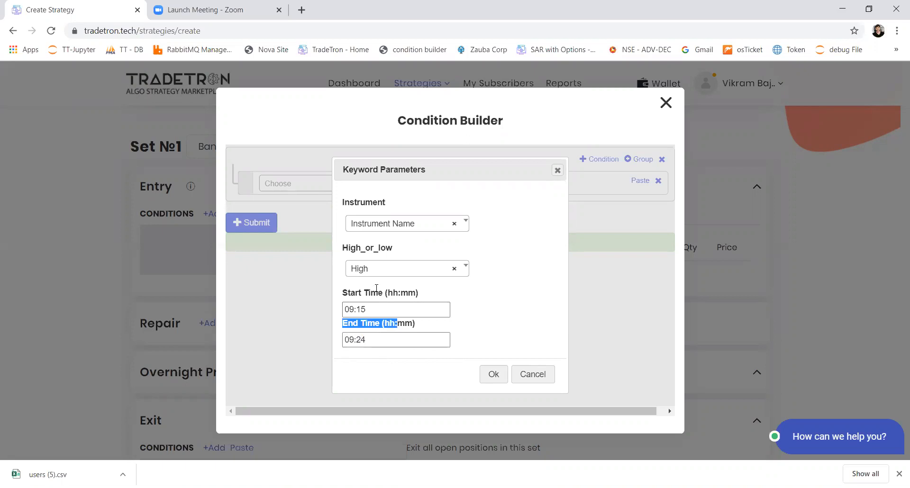
# Set the ORB end time to 09:29 and accept the keyword parameters
pyautogui.click(390, 342)
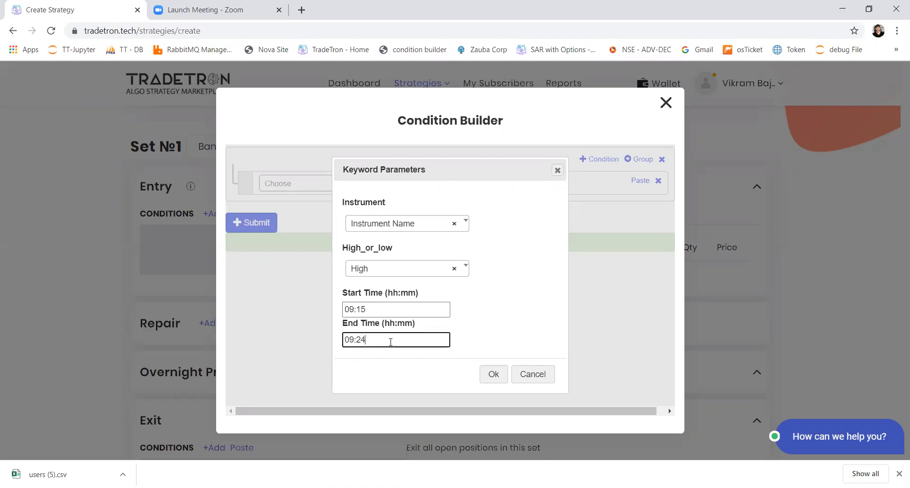
pyautogui.moveTo(361, 342); pyautogui.dragTo(364, 344)
pyautogui.write('9')
pyautogui.click(490, 376)
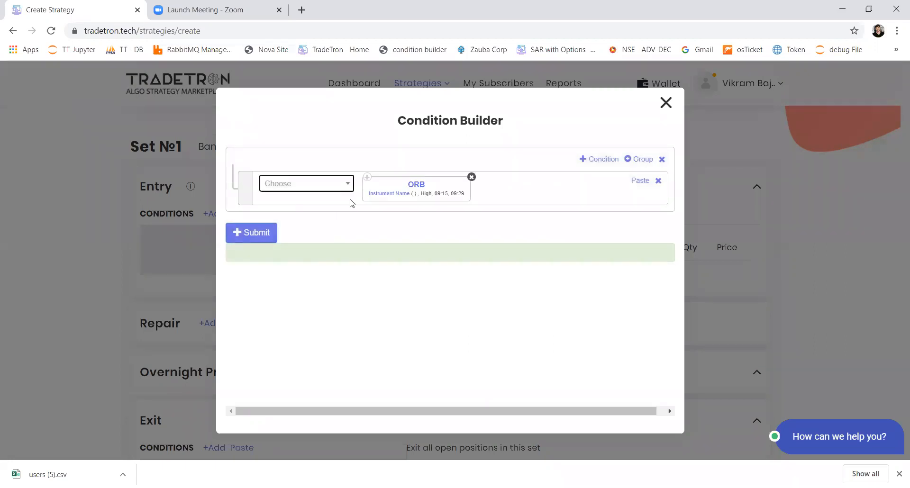
# Edit the ORB keyword's instrument name and set its exchange to NSE
pyautogui.click(384, 198)
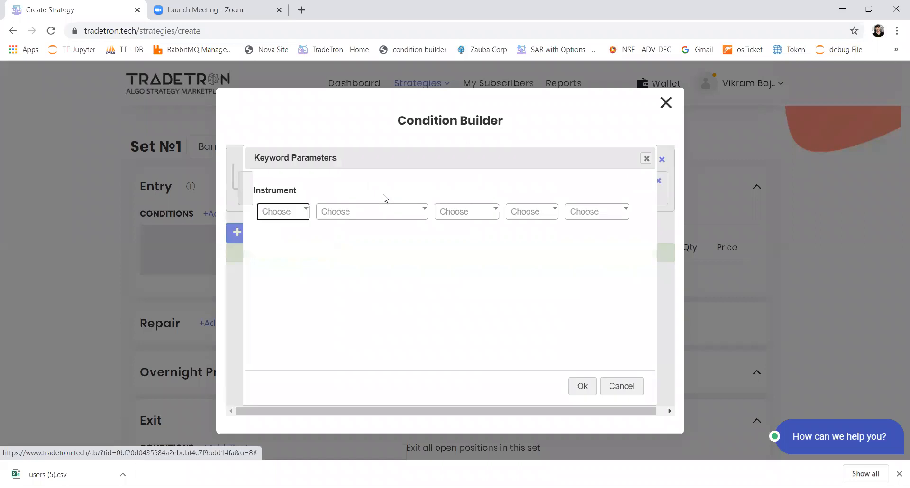
pyautogui.click(283, 213)
pyautogui.write('NFO')
pyautogui.press('Return')
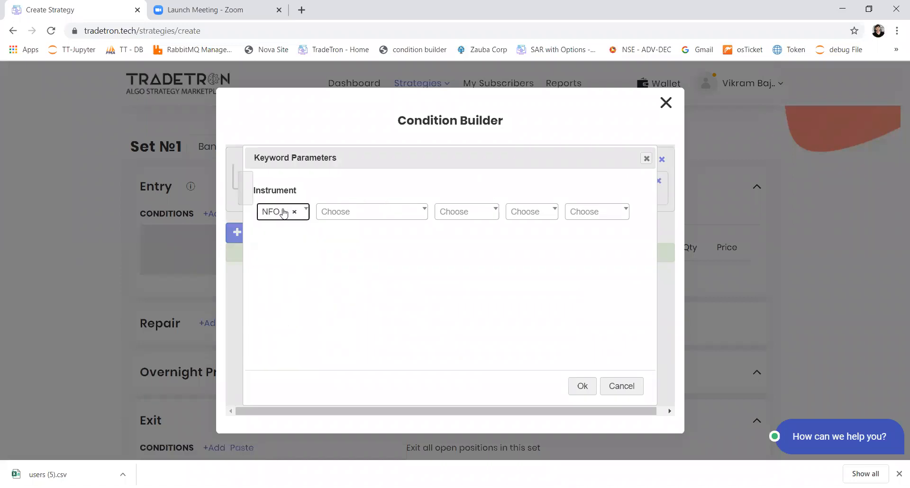
pyautogui.click(283, 212)
pyautogui.write('nse')
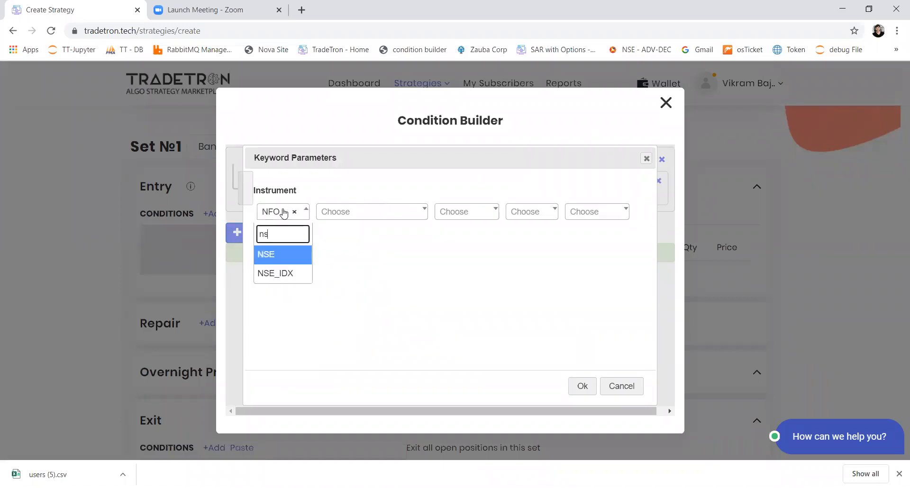
pyautogui.press('Return')
# Choose List - Banknifty as the ORB instrument's underlying, leave the remaining fields empty, and accept the parameters
pyautogui.write('lis')
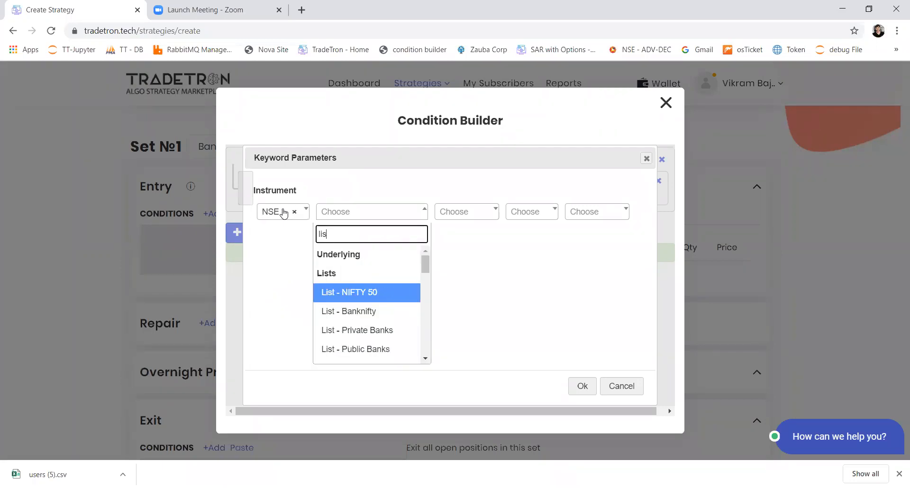
pyautogui.write('t')
pyautogui.press('Down')
pyautogui.press('Return')
pyautogui.press('Tab')
pyautogui.press('Tab')
pyautogui.press('Tab')
pyautogui.press('Tab')
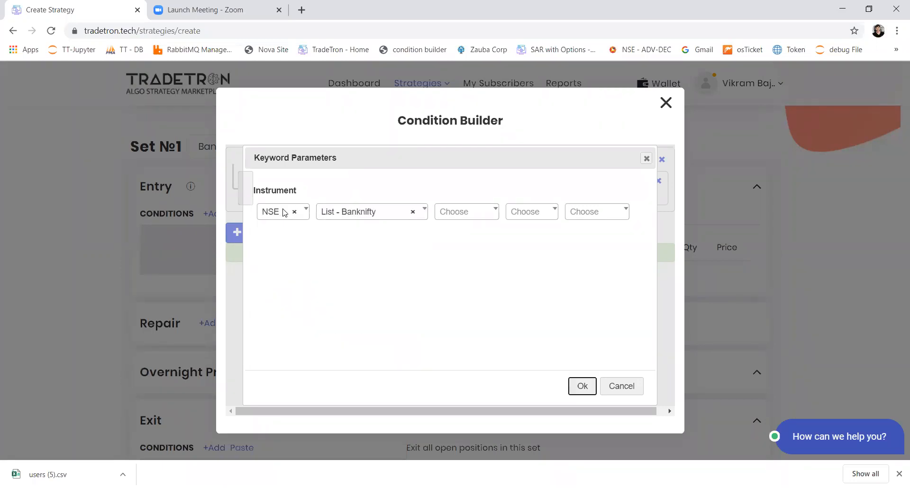
pyautogui.press('Return')
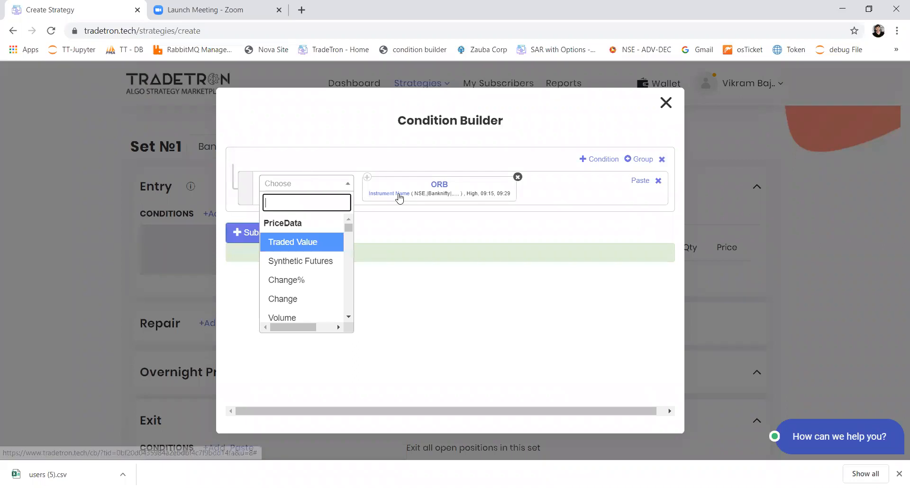
pyautogui.click(467, 194)
pyautogui.click(469, 195)
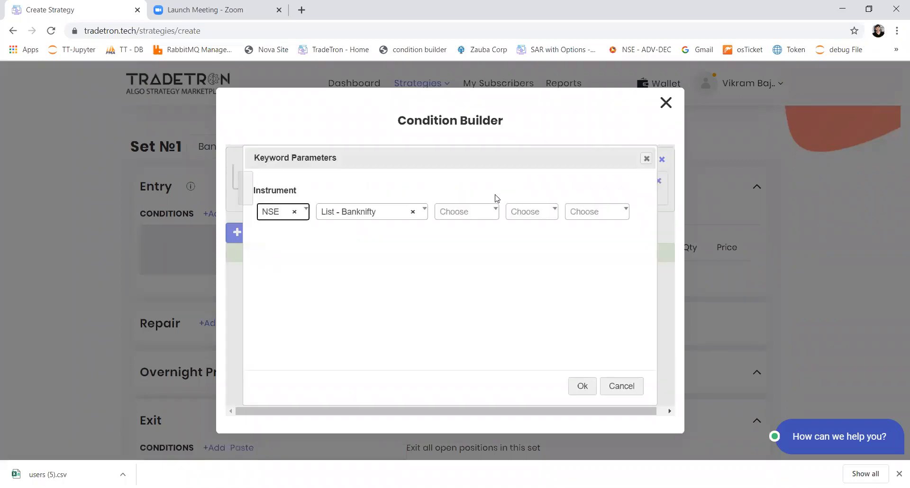
pyautogui.click(646, 159)
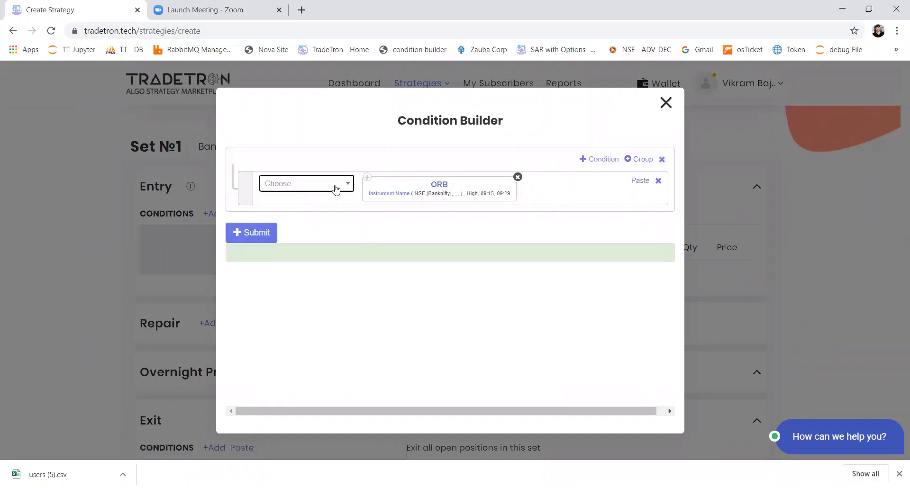
# Add a greater-than operator (>) after the ORB keyword in the condition
pyautogui.click(311, 187)
pyautogui.write('>')
pyautogui.press('Return')
# Add a second ORB keyword after the > operator with High, start time 09:30 and end time 09:44
pyautogui.click(311, 189)
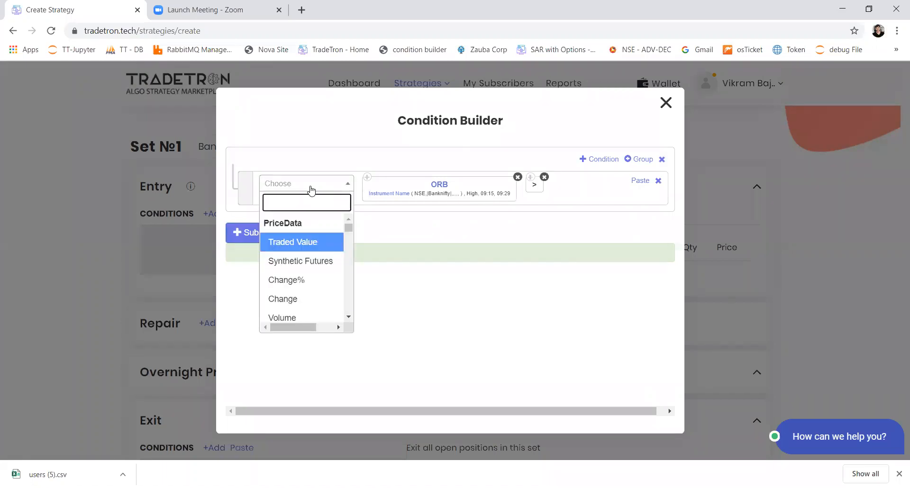
pyautogui.write('or')
pyautogui.press('Return')
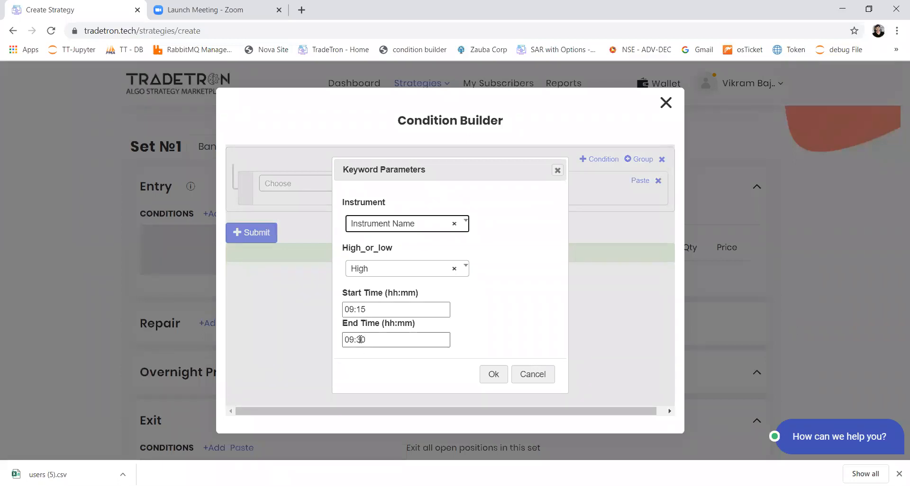
pyautogui.doubleClick(377, 311)
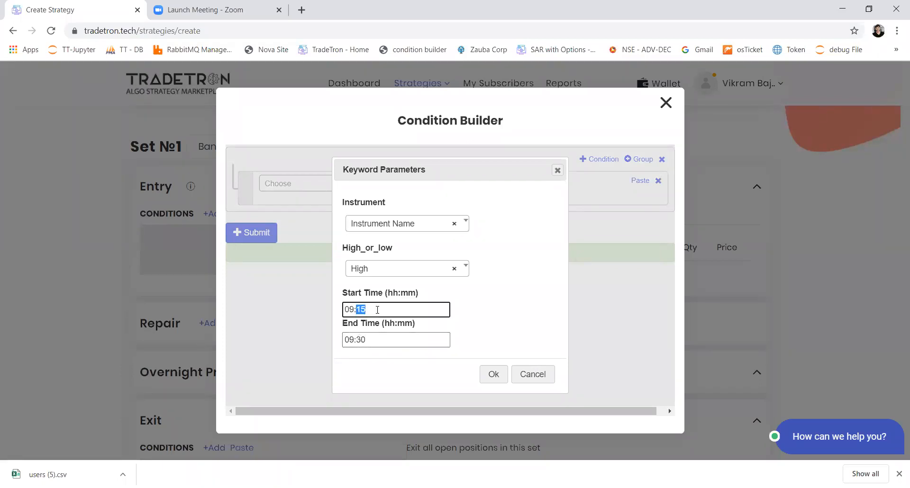
pyautogui.write('30')
pyautogui.doubleClick(379, 340)
pyautogui.write('44')
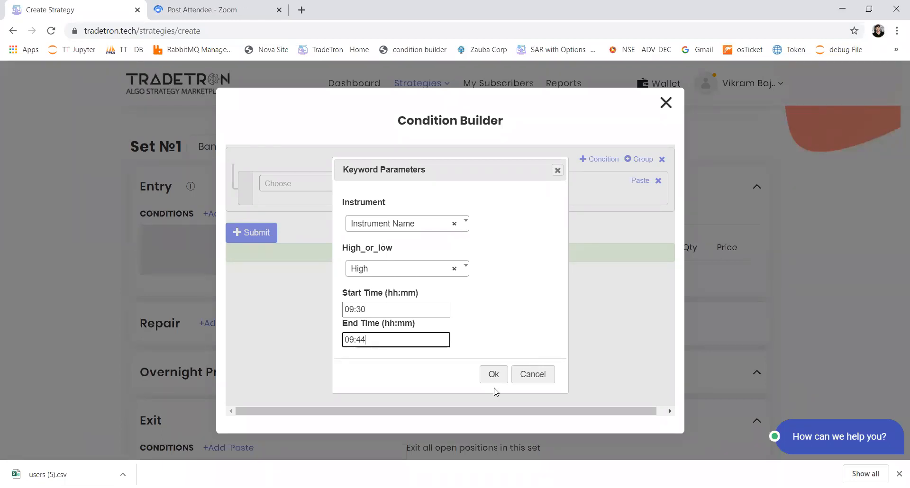
pyautogui.click(494, 374)
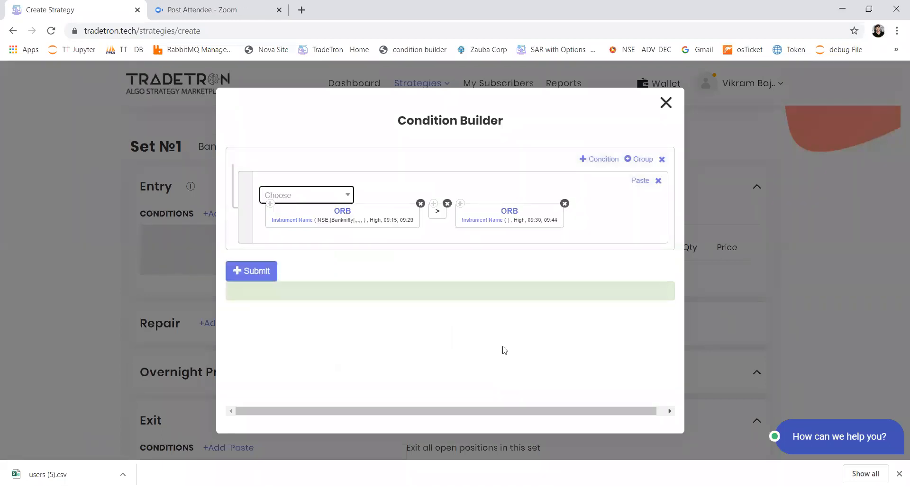
# Set the second ORB's instrument to NSE with List - Banknifty as underlying, leaving the remaining fields empty, and accept
pyautogui.click(484, 220)
pyautogui.click(287, 209)
pyautogui.write('nse')
pyautogui.press('Return')
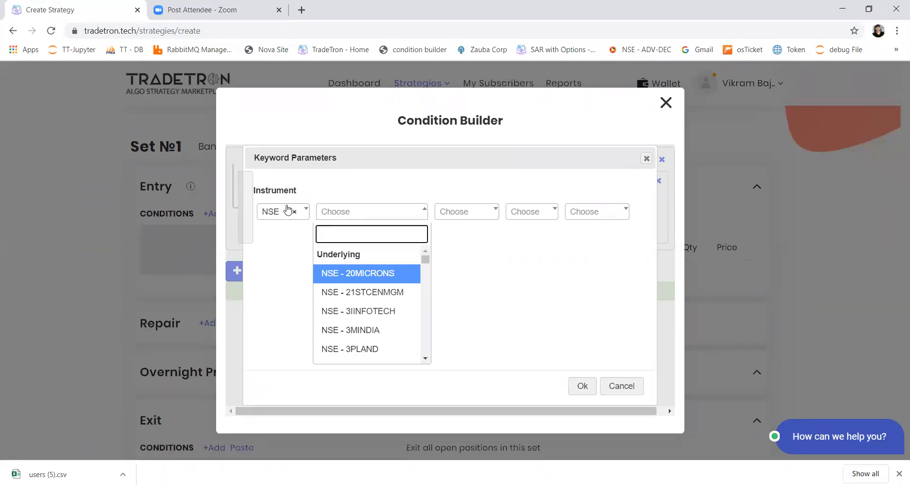
pyautogui.write('lis')
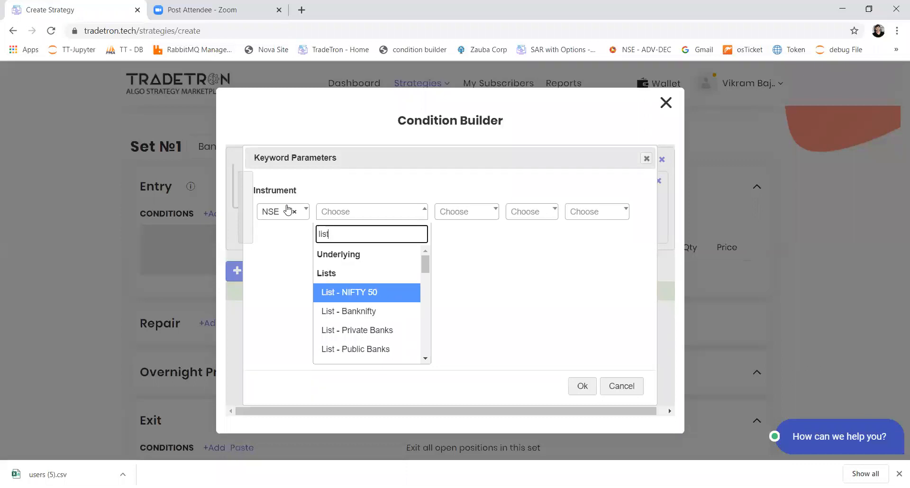
pyautogui.write('t')
pyautogui.press('Down')
pyautogui.press('Return')
pyautogui.press('Tab')
pyautogui.press('Tab')
pyautogui.press('Tab')
pyautogui.press('Return')
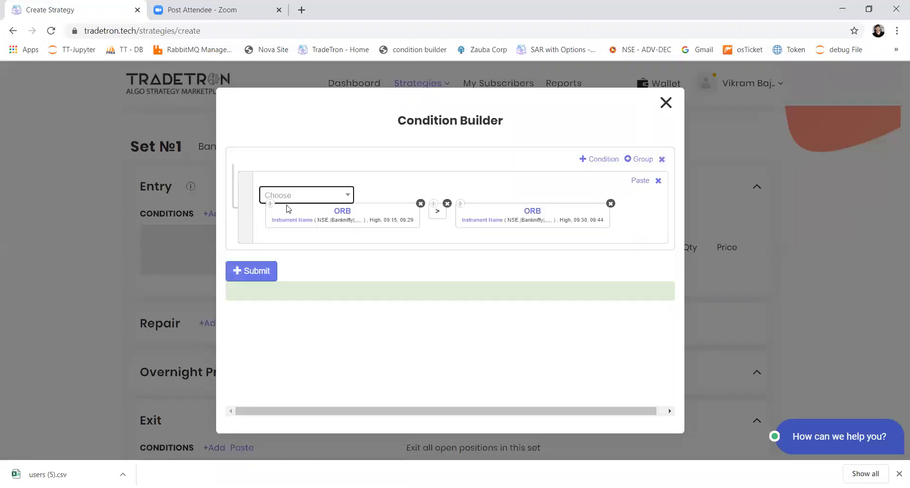
# Add a second condition row and insert a copy of the 09:15–09:29 High ORB block into it
pyautogui.click(609, 160)
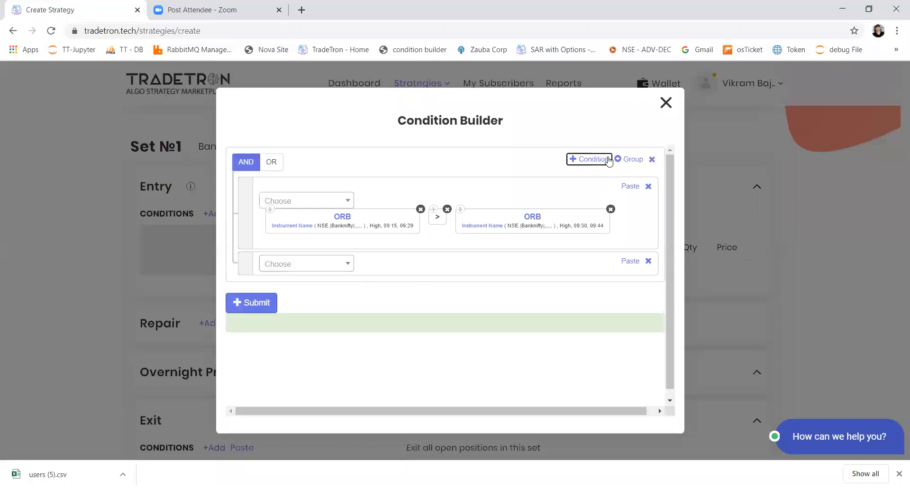
pyautogui.click(270, 210)
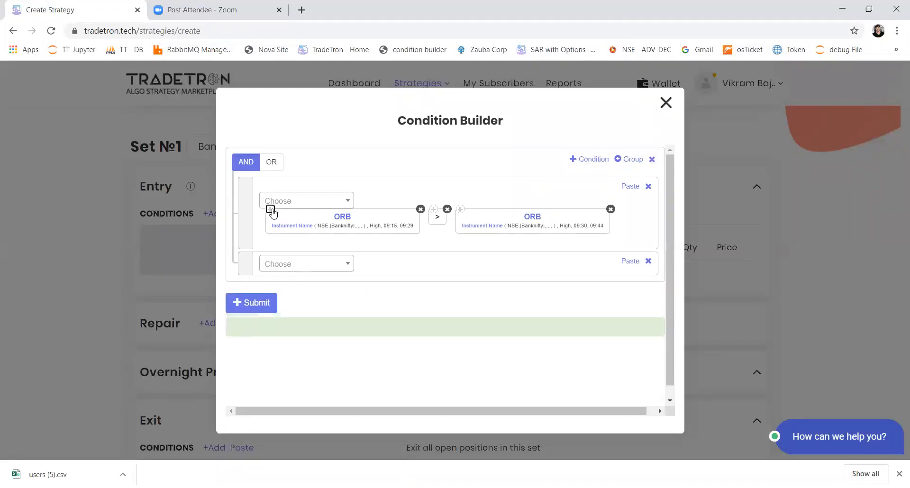
pyautogui.click(625, 262)
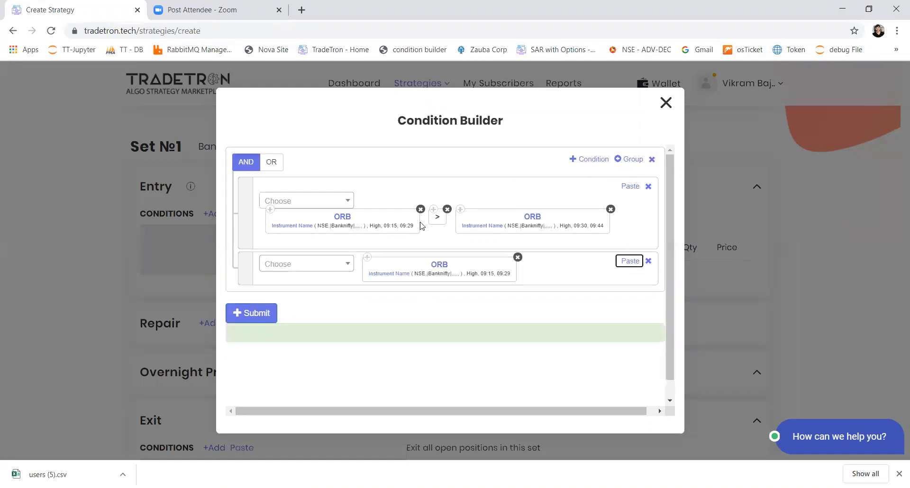
# Change the copied 09:15–09:29 ORB in the second condition to Low and accept the parameters
pyautogui.click(444, 266)
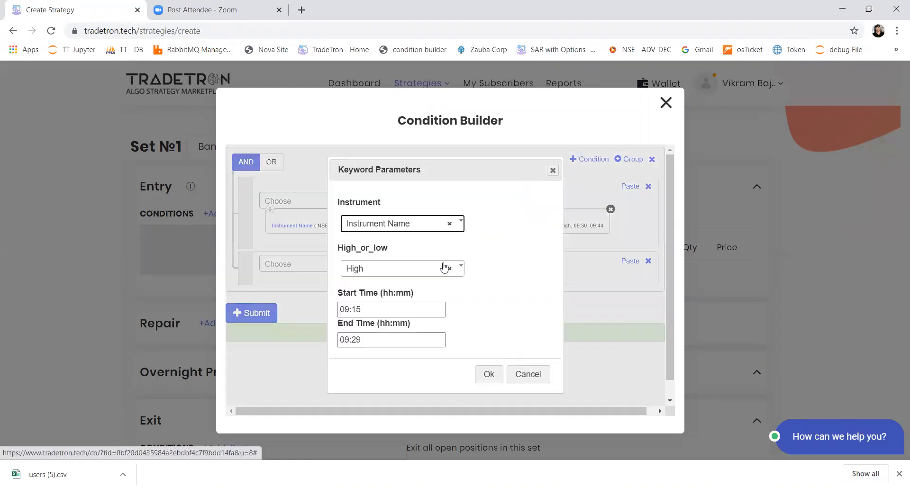
pyautogui.click(403, 273)
pyautogui.click(375, 331)
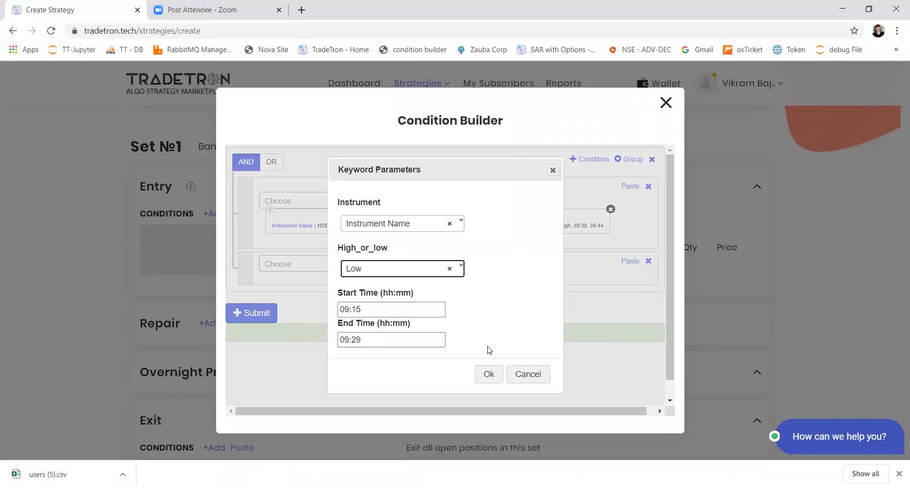
pyautogui.click(490, 380)
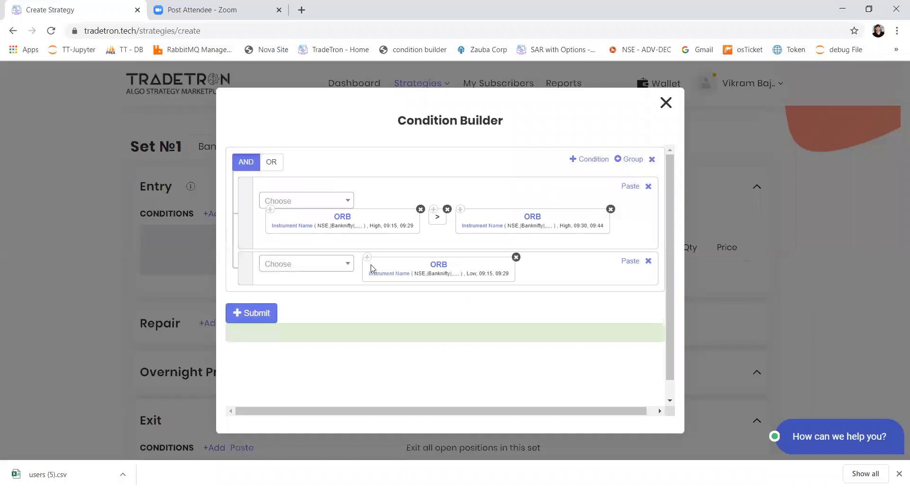
# Add a less-than operator (<) to the second condition, followed by a copy of the 09:30–09:44 ORB block
pyautogui.click(336, 269)
pyautogui.click(504, 236)
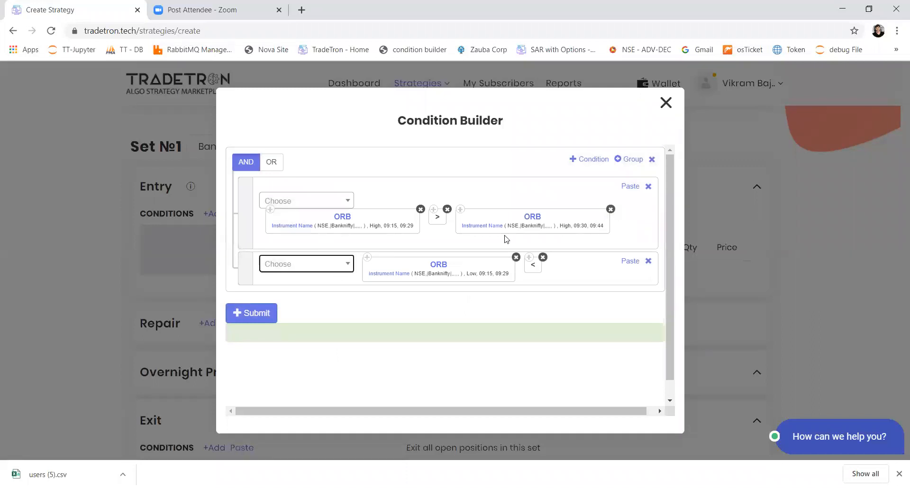
pyautogui.click(460, 209)
pyautogui.click(632, 262)
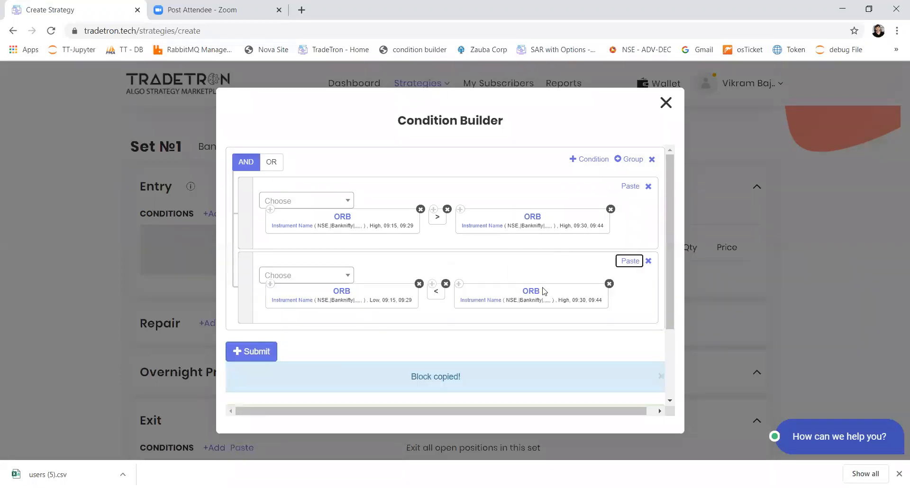
# Change the copied 09:30–09:44 ORB in the second condition to Low and accept the parameters
pyautogui.click(530, 291)
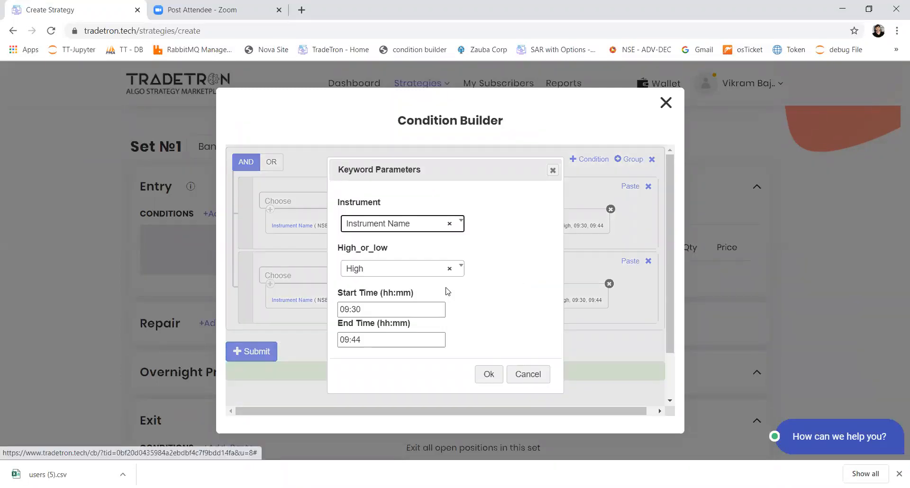
pyautogui.click(425, 273)
pyautogui.click(403, 331)
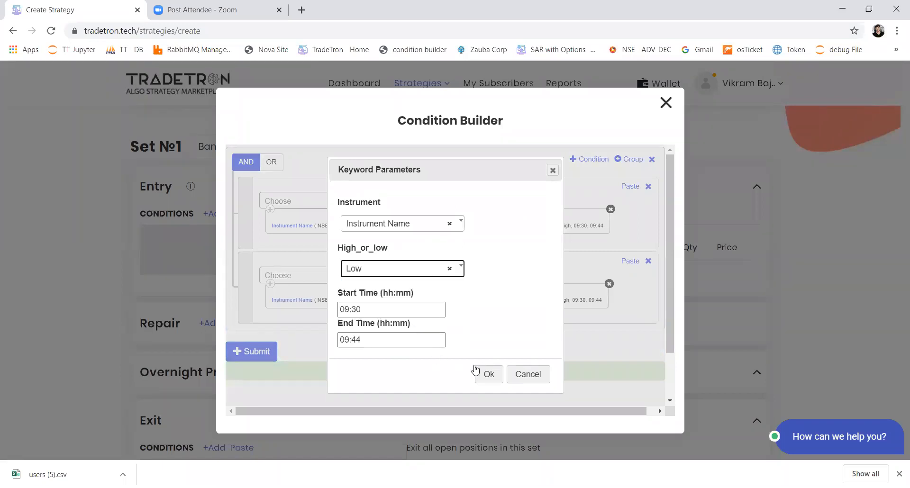
pyautogui.click(489, 374)
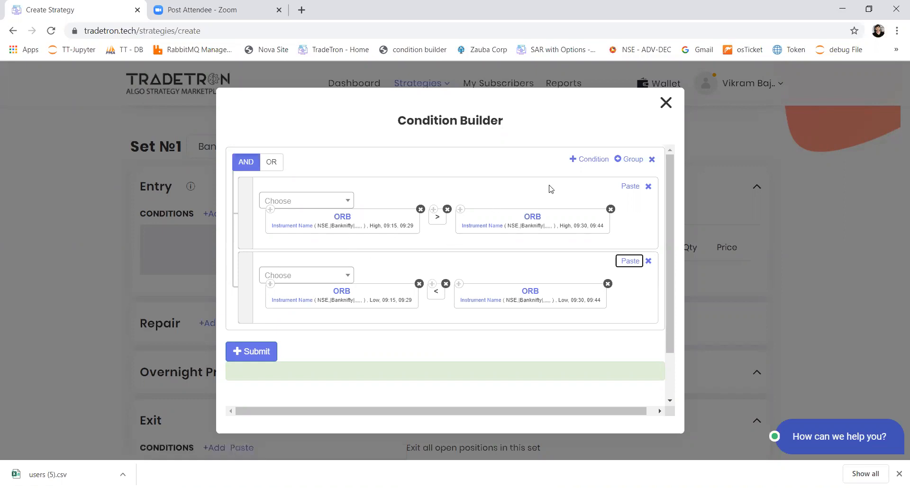
# Add a third condition row containing the LTP keyword with its default Instrument Name parameter
pyautogui.click(586, 163)
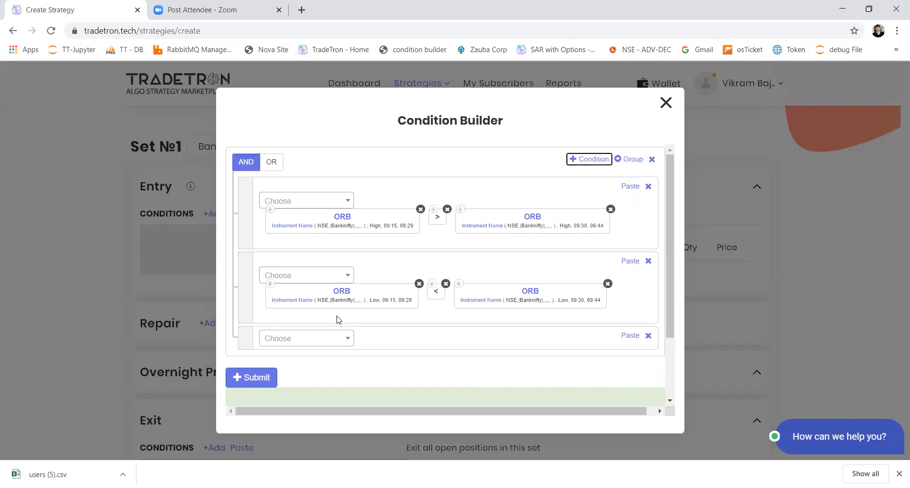
pyautogui.click(301, 345)
pyautogui.write('ltp')
pyautogui.press('Return')
pyautogui.press('Tab')
pyautogui.press('Return')
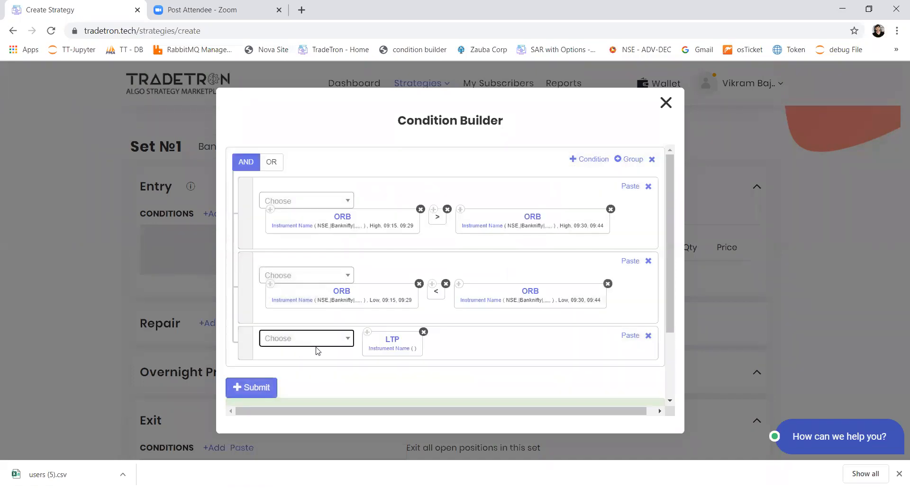
# Set the LTP instrument to NSE with List - Banknifty as underlying, leave the remaining fields empty, and accept
pyautogui.click(372, 351)
pyautogui.write('n')
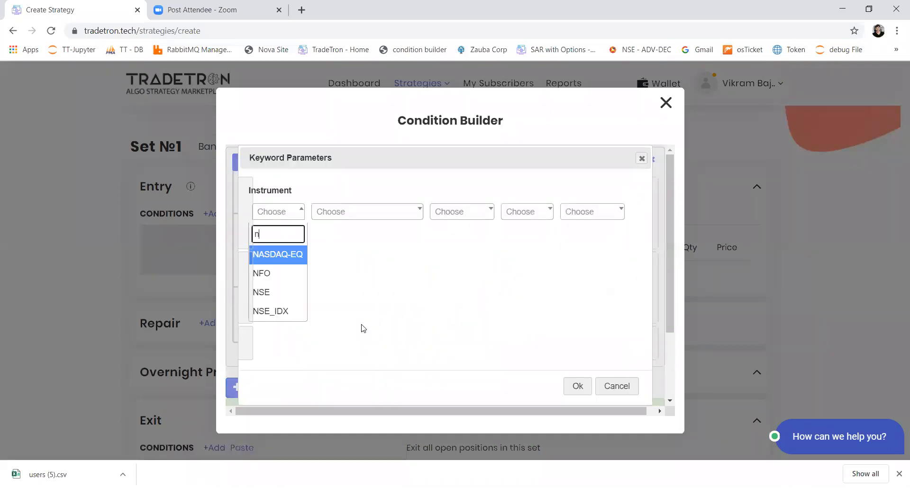
pyautogui.write('se')
pyautogui.press('Return')
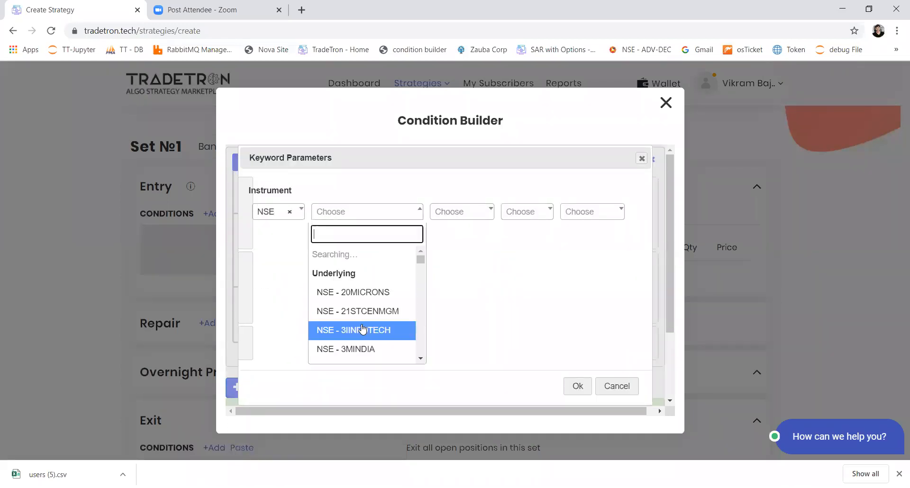
pyautogui.write('ba')
pyautogui.press('Up')
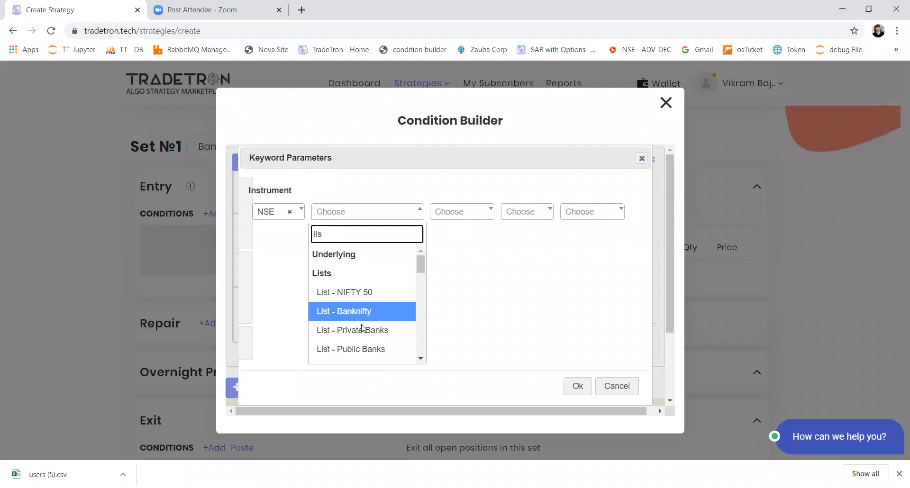
pyautogui.press('Return')
pyautogui.press('Tab')
pyautogui.press('Tab')
pyautogui.press('Tab')
pyautogui.press('Return')
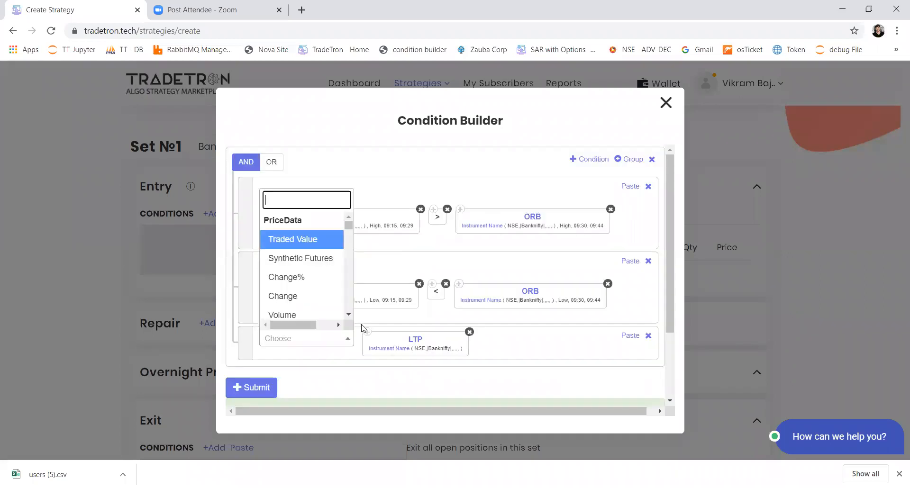
# Complete the third condition with > and a copy of the 09:15–09:29 High ORB, and submit the entry conditions
pyautogui.write('>')
pyautogui.press('Return')
pyautogui.click(271, 210)
pyautogui.click(633, 336)
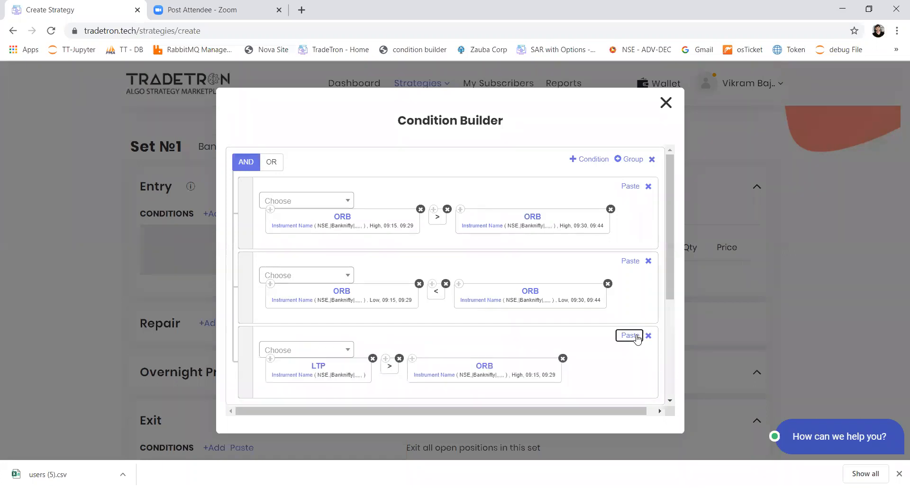
pyautogui.scroll(-3, 421, 372)
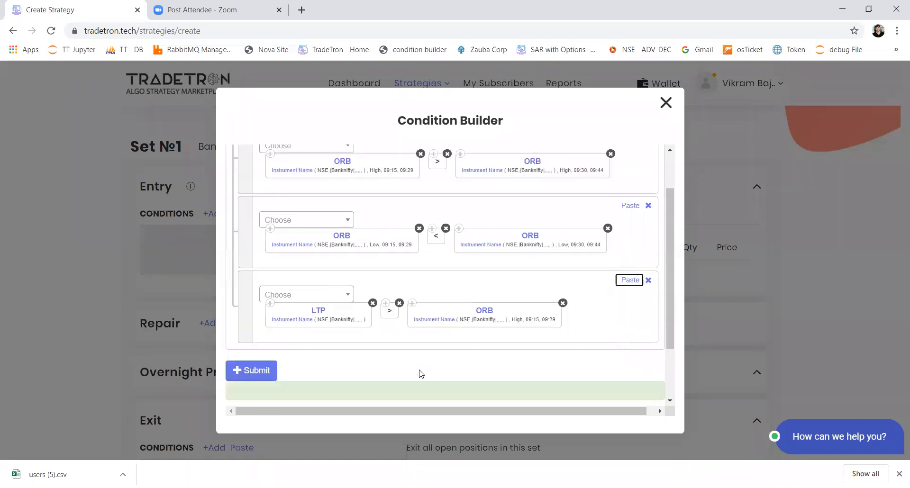
pyautogui.click(253, 304)
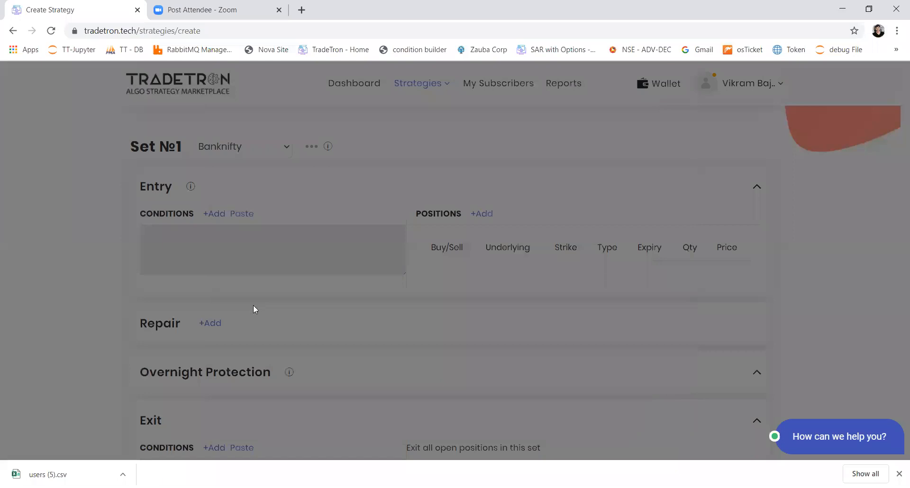
# Start a new entry position for the Banknifty list and set its product to MIS
pyautogui.click(488, 214)
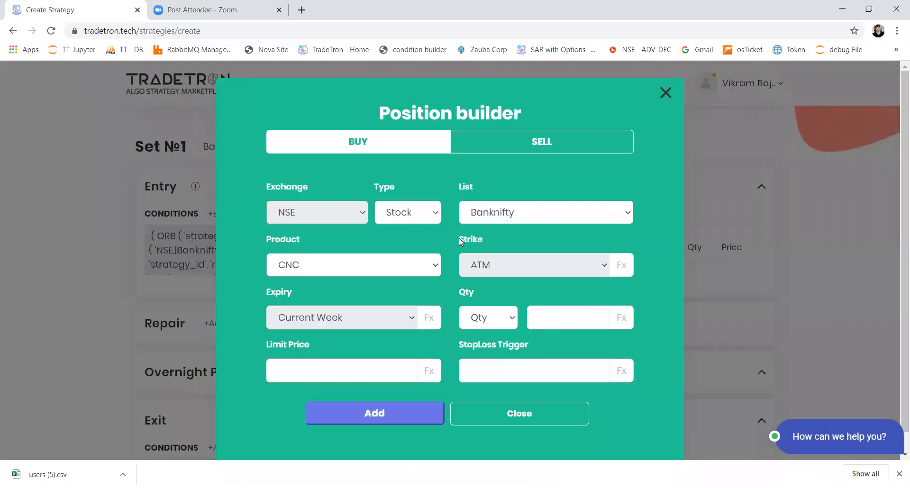
pyautogui.click(390, 264)
pyautogui.click(356, 307)
# Size the position by Value with an amount of 20000
pyautogui.click(497, 325)
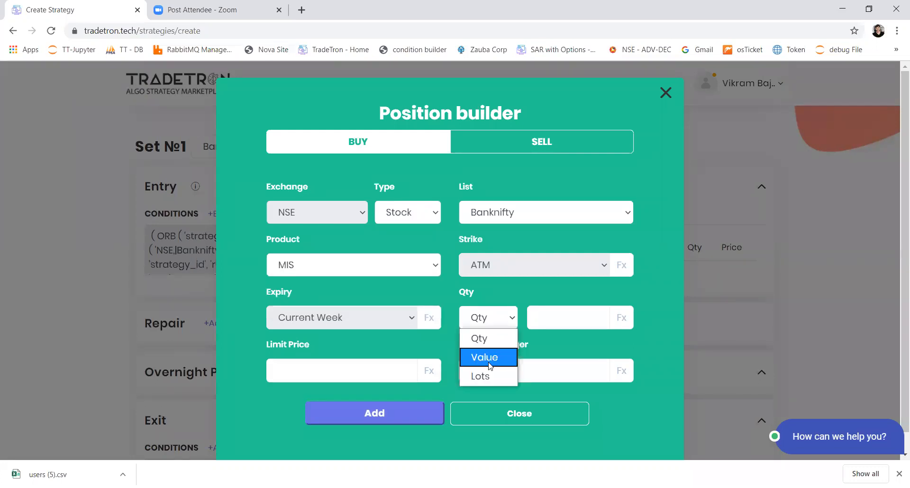
pyautogui.click(483, 359)
pyautogui.click(578, 326)
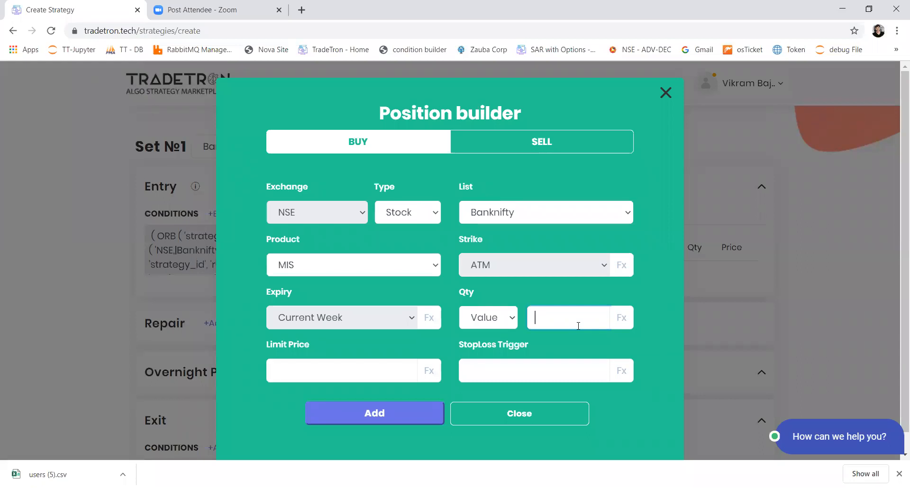
pyautogui.write('20000')
pyautogui.moveTo(577, 325); pyautogui.dragTo(538, 319)
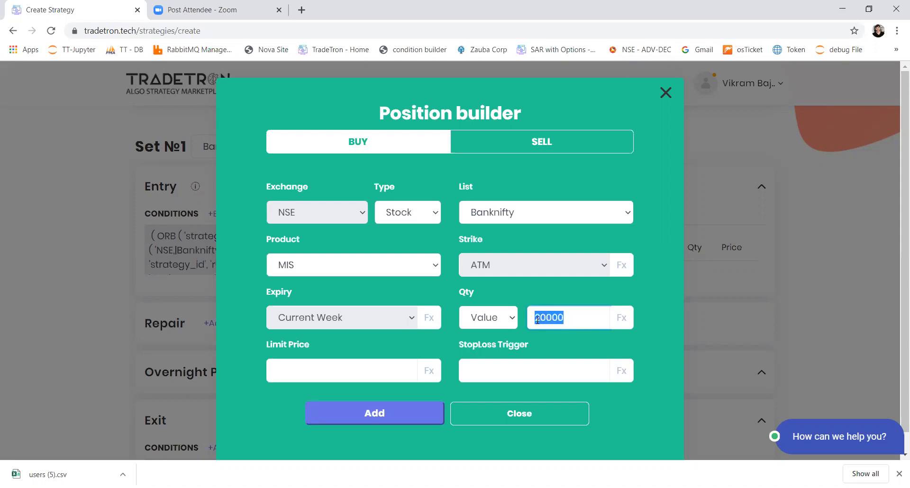
# Switch the position sizing back to Qty and clear the entered amount
pyautogui.click(509, 321)
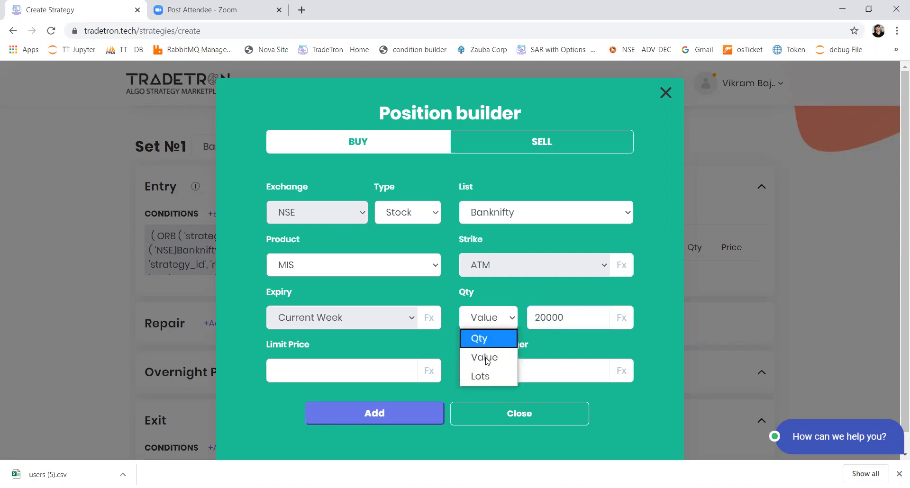
pyautogui.click(480, 338)
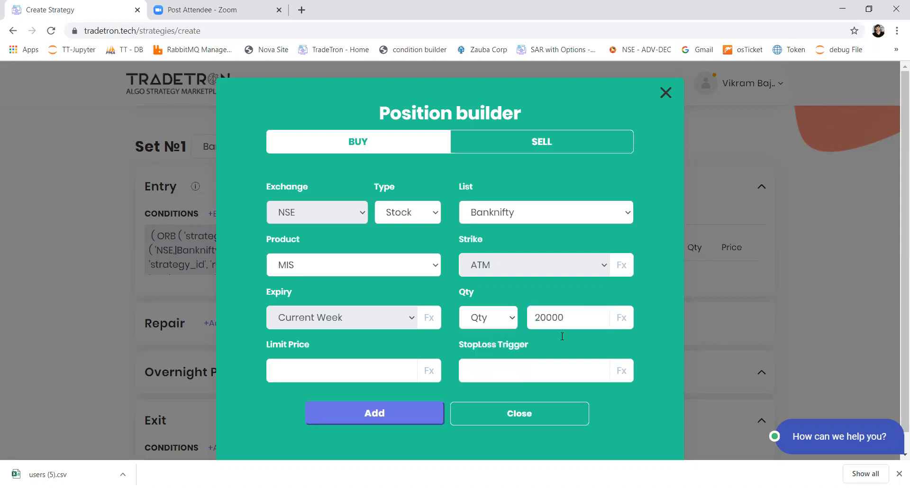
pyautogui.moveTo(567, 322); pyautogui.dragTo(514, 324)
pyautogui.press('BackSpace')
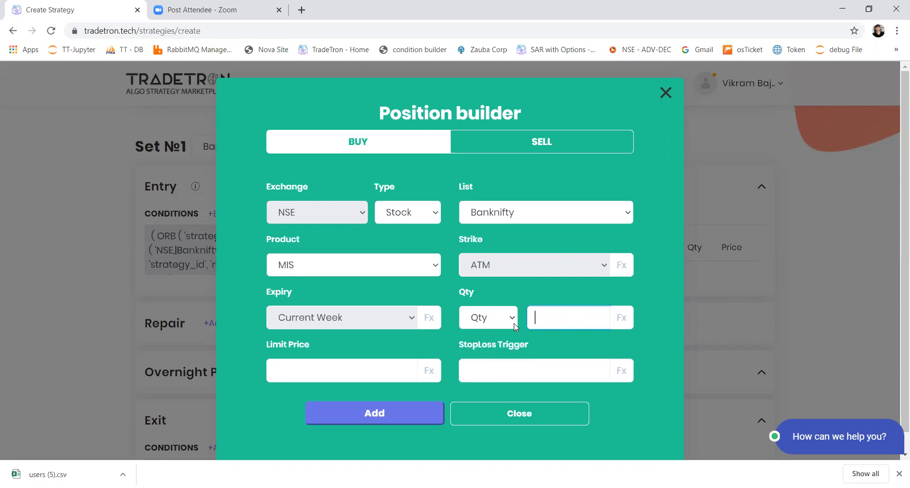
# Start a formula for the position's quantity with the Number keyword set to 2000
pyautogui.click(621, 318)
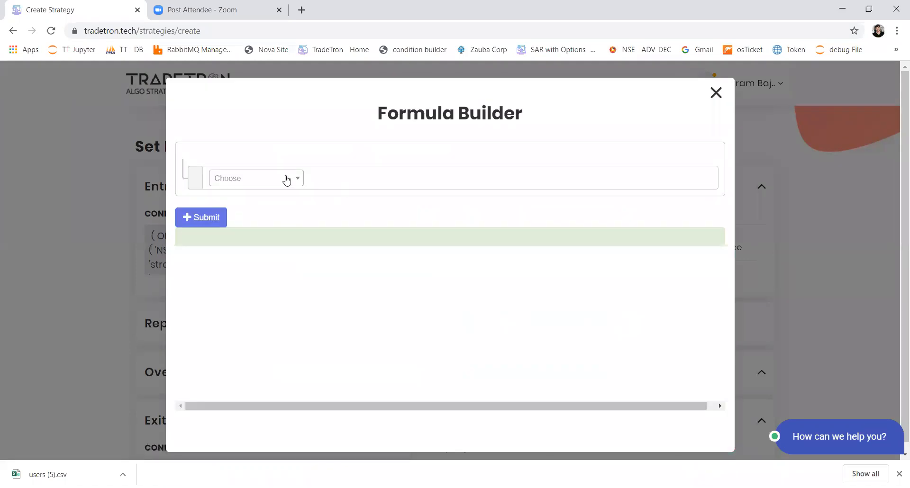
pyautogui.click(262, 179)
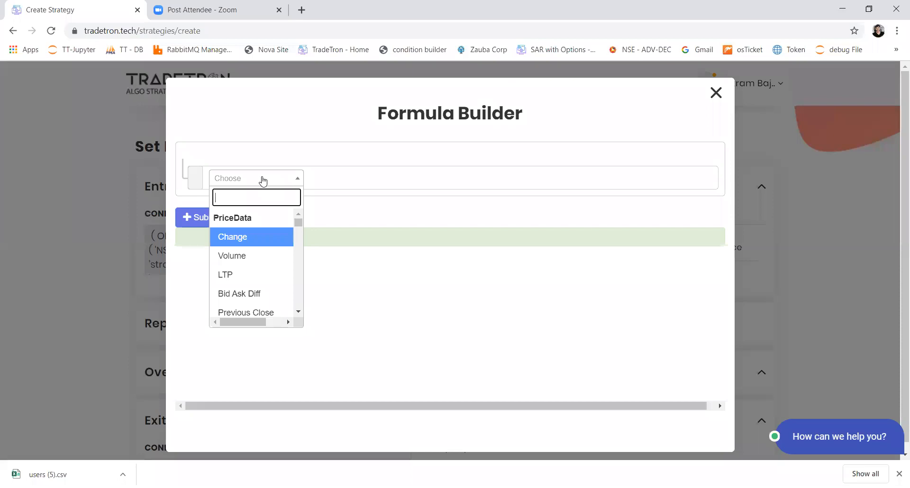
pyautogui.write('num')
pyautogui.press('Return')
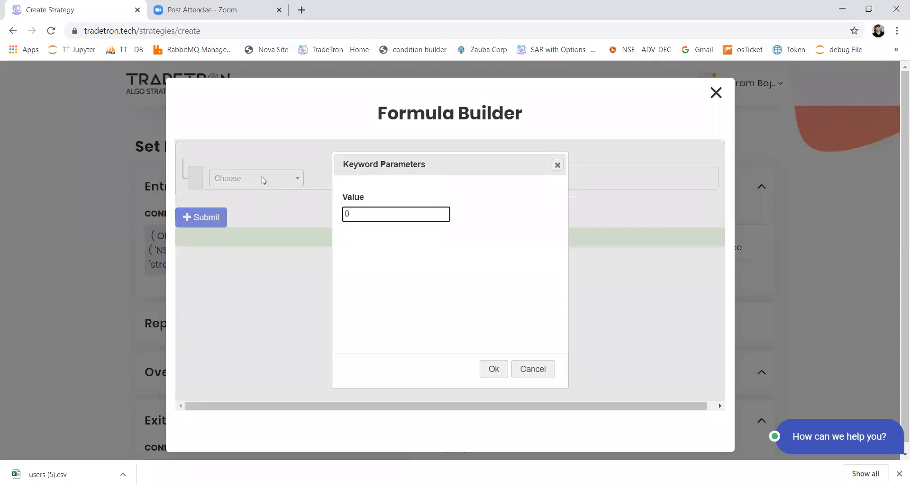
pyautogui.write('2000')
pyautogui.press('Return')
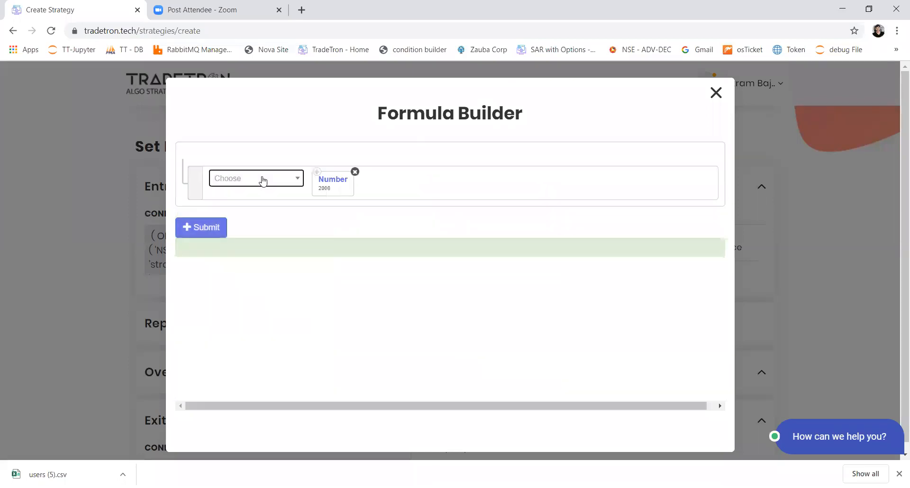
# Append a division sign and an opening parenthesis to the quantity formula
pyautogui.click(286, 184)
pyautogui.write('/')
pyautogui.press('Return')
pyautogui.click(286, 184)
pyautogui.write('(')
pyautogui.press('Return')
# Add an ORB keyword to the quantity formula using High, from 09:15 to 09:29
pyautogui.click(286, 184)
pyautogui.write('o')
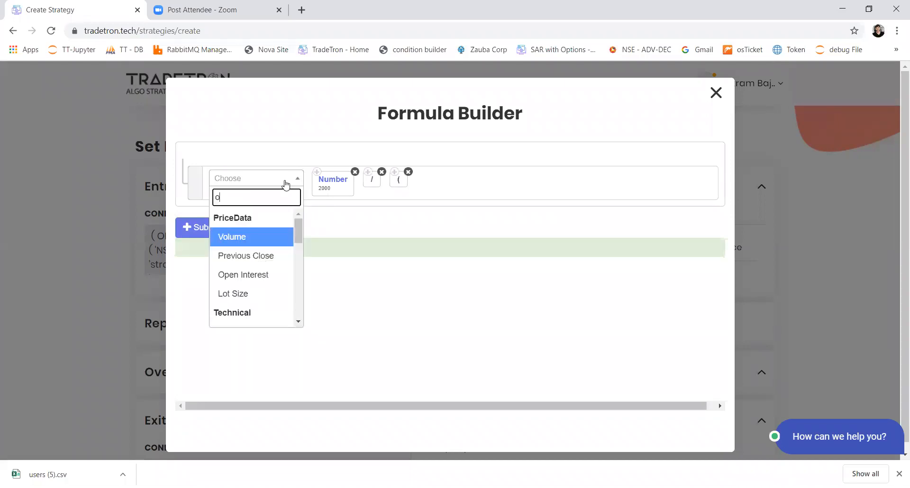
pyautogui.write('rb')
pyautogui.press('Return')
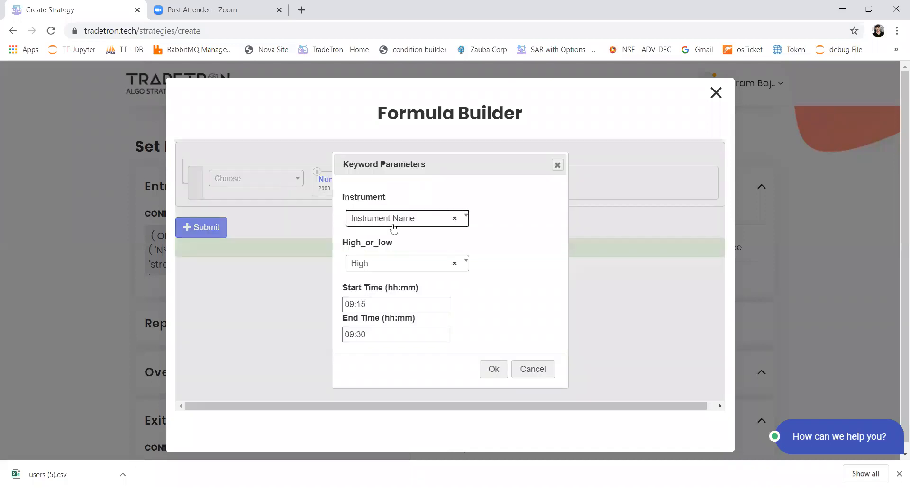
pyautogui.press('Tab')
pyautogui.press('Tab')
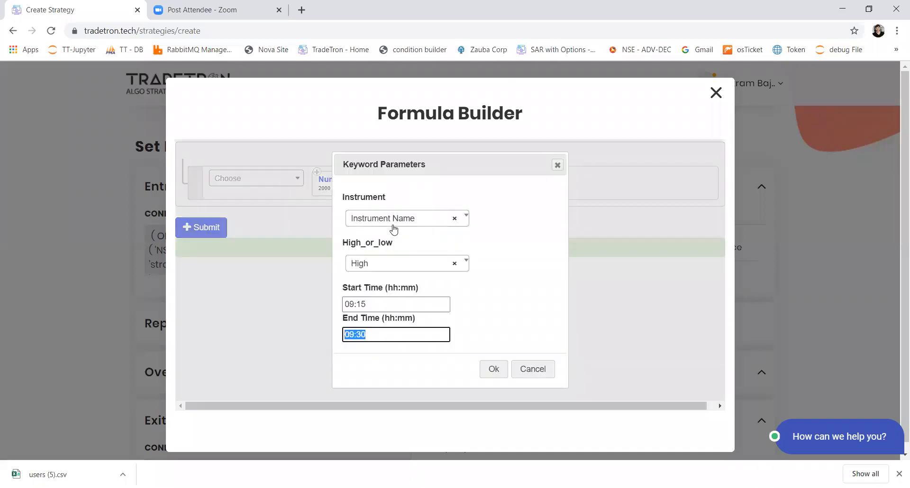
pyautogui.press('Right')
pyautogui.press('BackSpace')
pyautogui.press('BackSpace')
pyautogui.write('29')
pyautogui.press('Return')
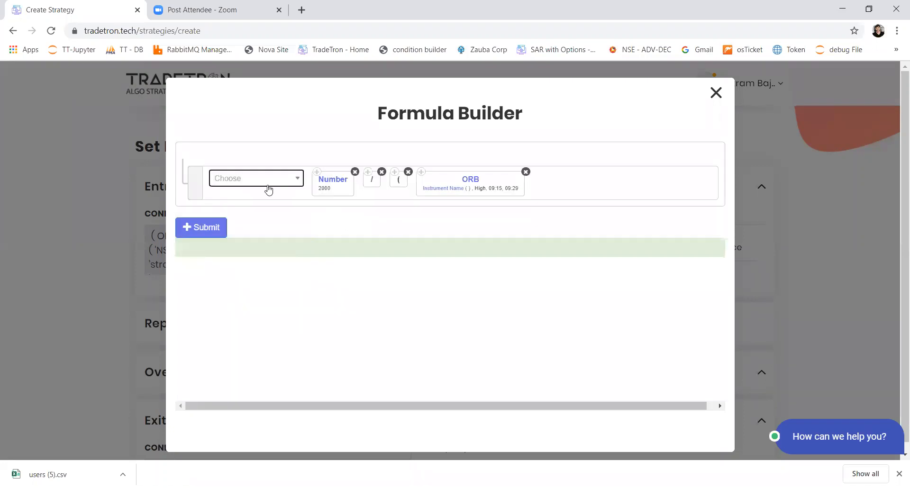
# Set the instrument of the formula's High ORB to the NSE Banknifty list
pyautogui.click(445, 193)
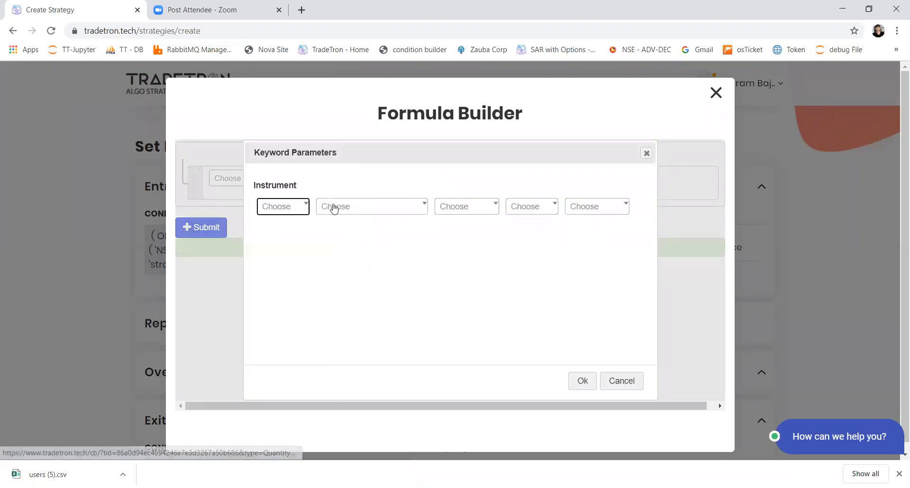
pyautogui.click(286, 213)
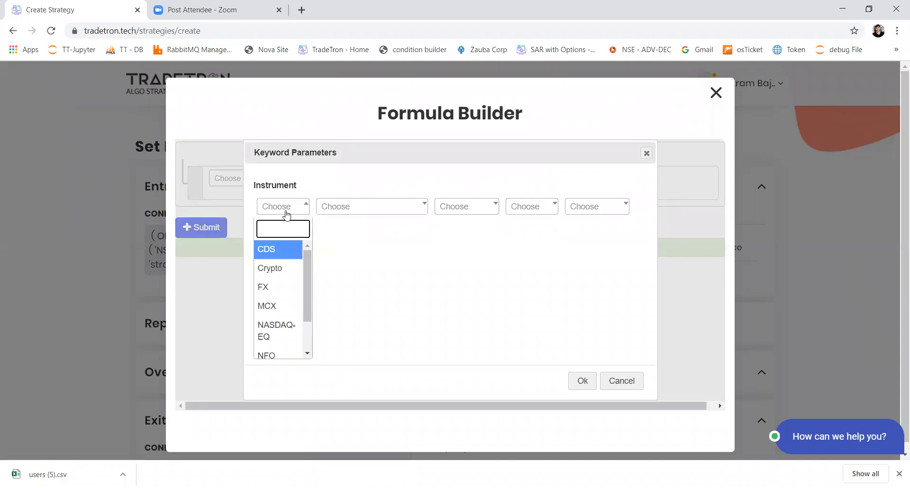
pyautogui.write('nse')
pyautogui.press('Return')
pyautogui.press('Tab')
pyautogui.press('Return')
pyautogui.write('li')
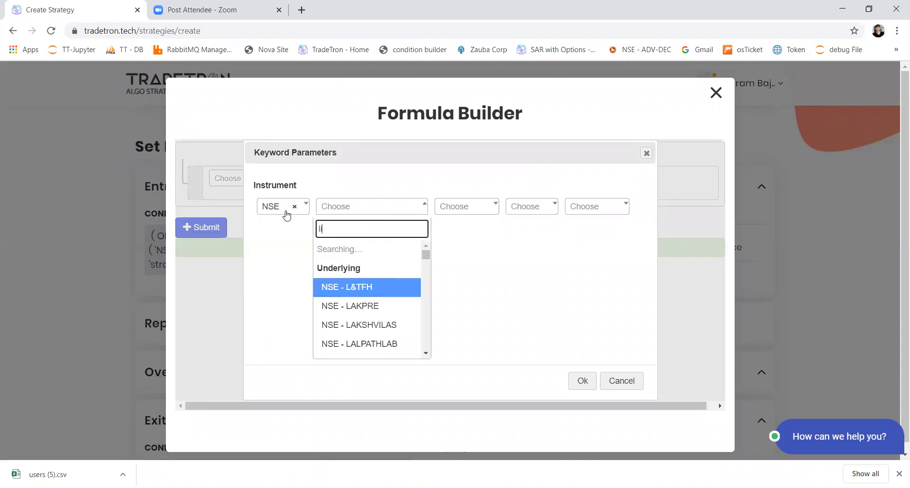
pyautogui.write('st')
pyautogui.press('Down')
pyautogui.press('Return')
pyautogui.press('Tab')
pyautogui.press('Tab')
pyautogui.press('Tab')
pyautogui.press('Tab')
pyautogui.press('Return')
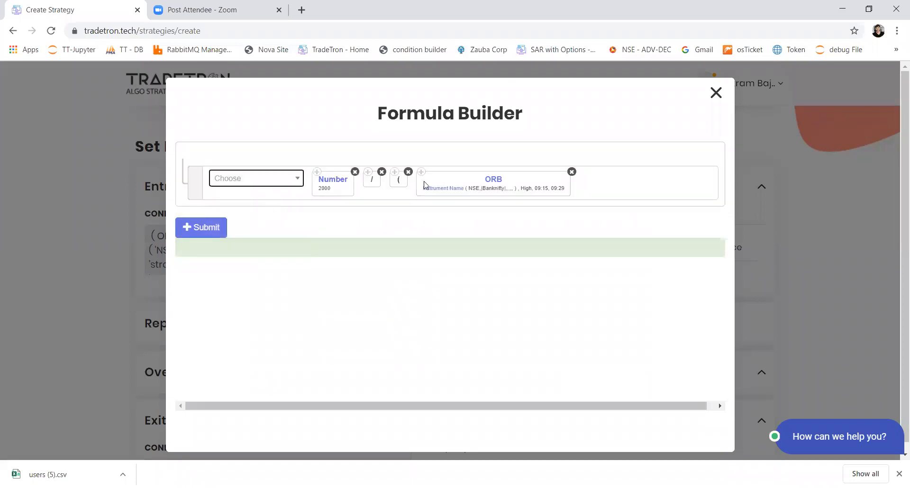
# Append a minus sign and an ORB keyword using Low, from 09:15 to 09:29, to the quantity formula
pyautogui.click(261, 178)
pyautogui.write('-')
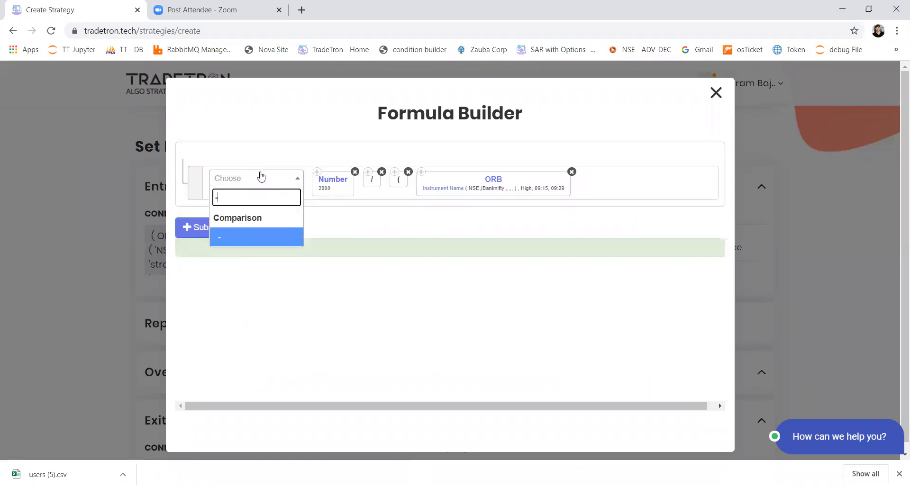
pyautogui.press('Return')
pyautogui.click(261, 177)
pyautogui.write('o')
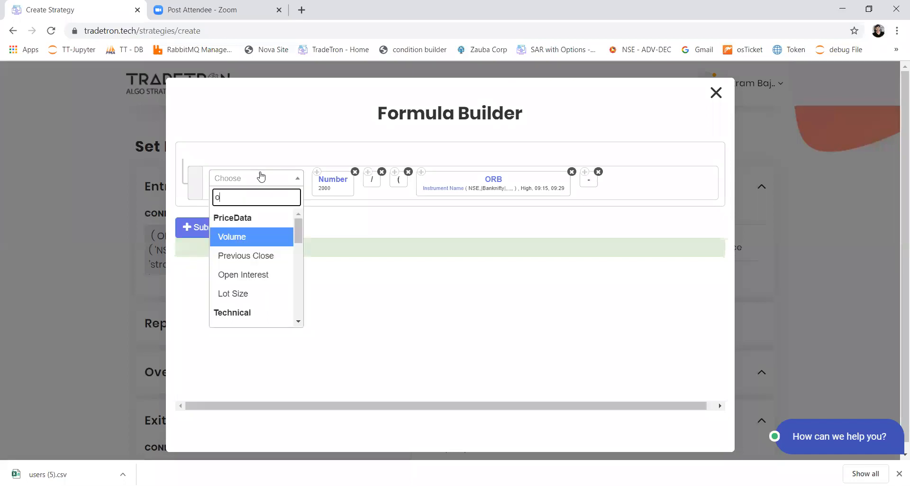
pyautogui.write('rb')
pyautogui.press('Return')
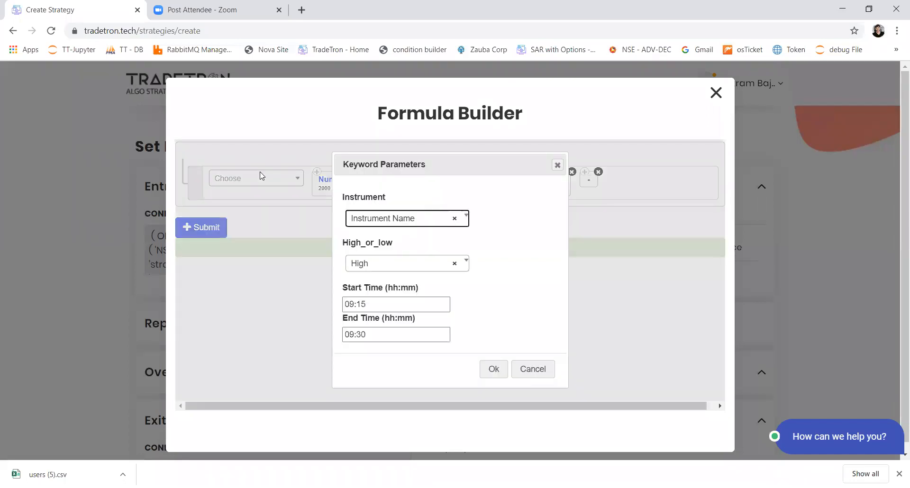
pyautogui.write('lo')
pyautogui.press('Return')
pyautogui.press('Tab')
pyautogui.press('Tab')
pyautogui.write('09:29')
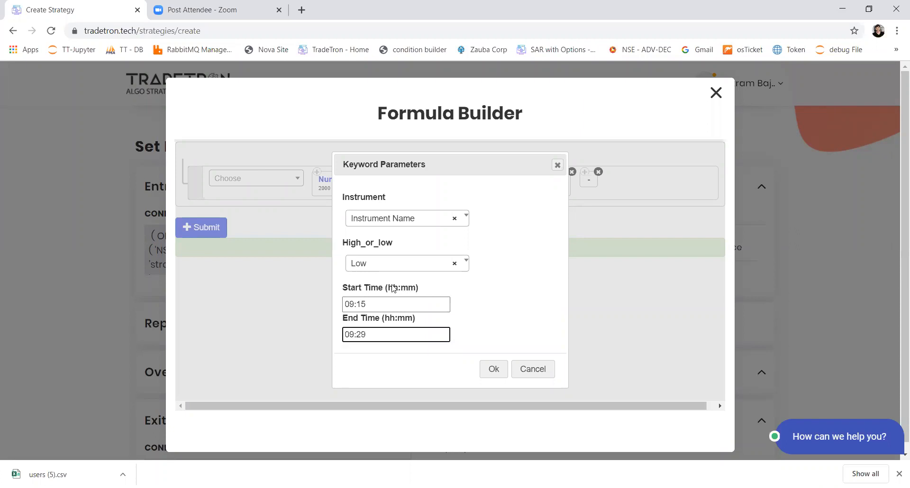
pyautogui.tripleClick(347, 335)
pyautogui.moveTo(395, 320); pyautogui.dragTo(355, 335)
pyautogui.click(358, 334)
pyautogui.moveTo(385, 319); pyautogui.dragTo(416, 320)
pyautogui.moveTo(387, 288); pyautogui.dragTo(414, 290)
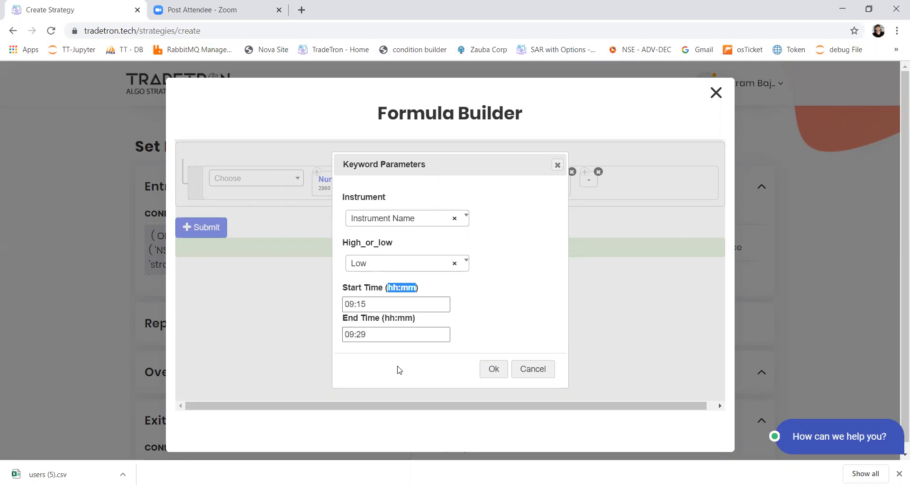
pyautogui.click(494, 370)
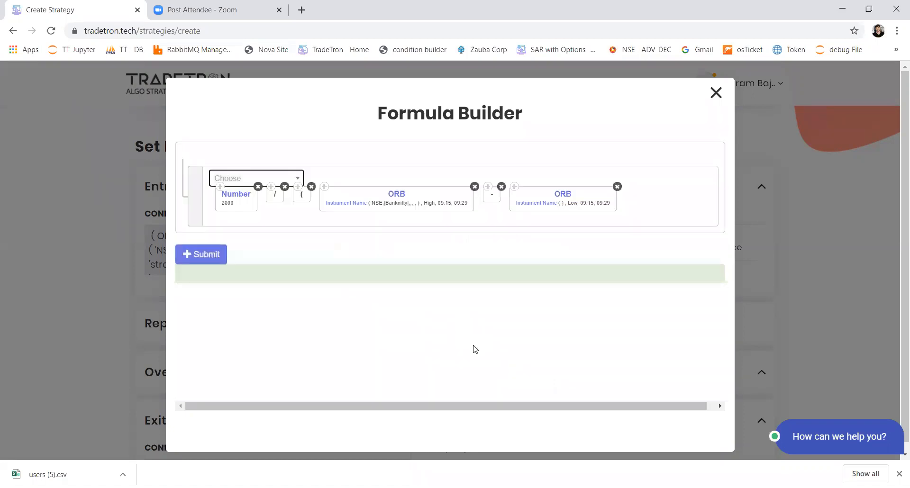
# Set the instrument of the formula's Low ORB to the NSE Banknifty list
pyautogui.click(533, 207)
pyautogui.press('Return')
pyautogui.write('ns')
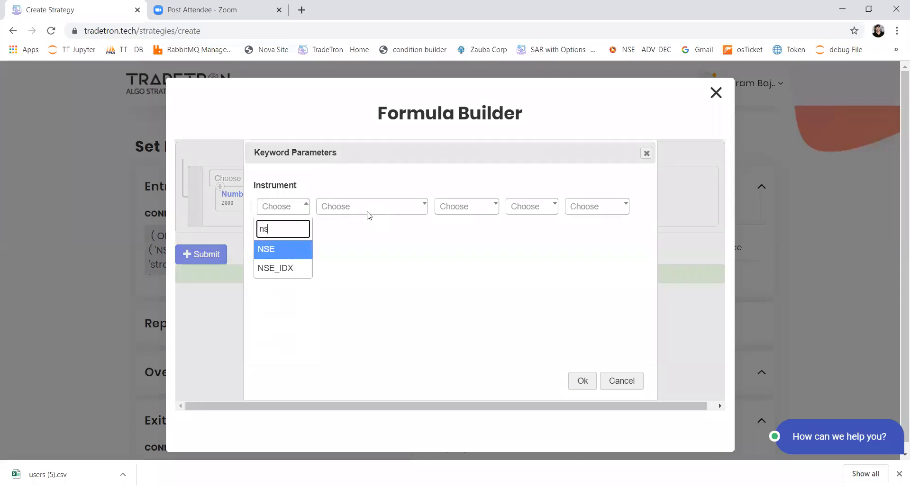
pyautogui.press('Return')
pyautogui.press('Return')
pyautogui.press('Return')
pyautogui.click(343, 215)
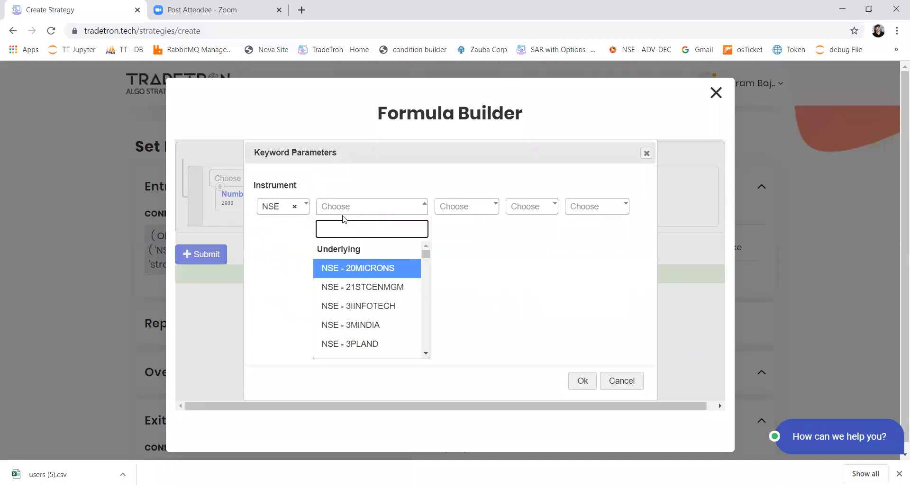
pyautogui.write('list')
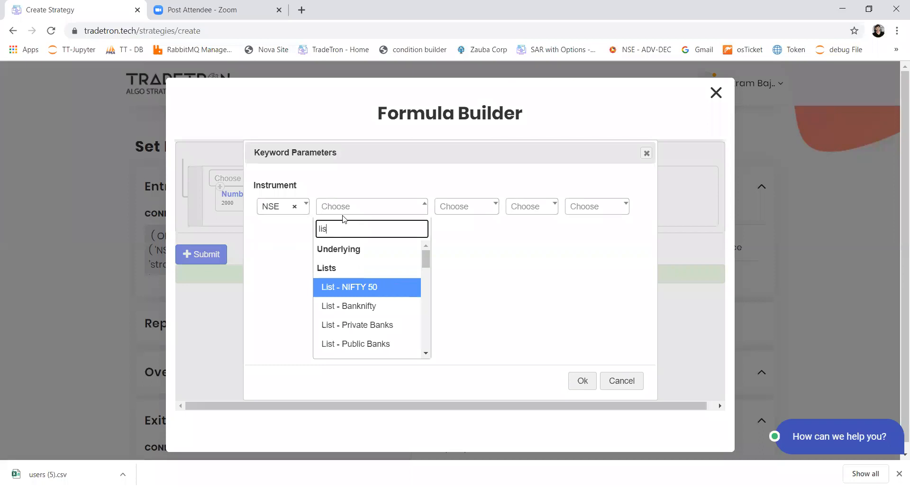
pyautogui.press('Down')
pyautogui.press('Return')
pyautogui.press('Tab')
pyautogui.press('Tab')
pyautogui.press('Tab')
pyautogui.press('Tab')
pyautogui.press('Return')
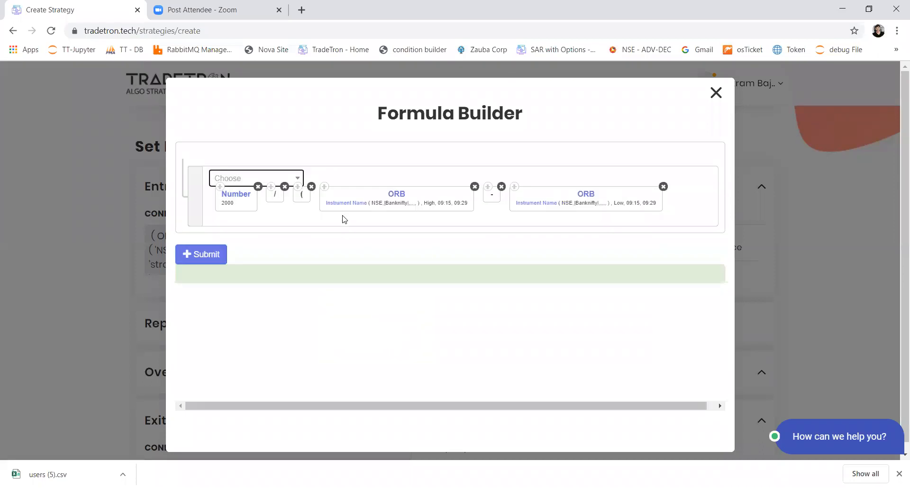
# Complete the quantity formula with a closing parenthesis and add the Banknifty buy position to the entry
pyautogui.press('Return')
pyautogui.write(')')
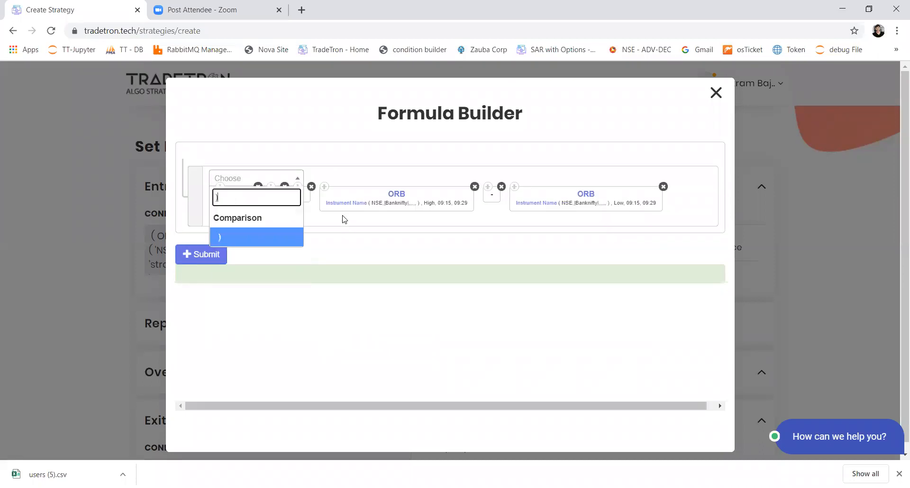
pyautogui.press('Return')
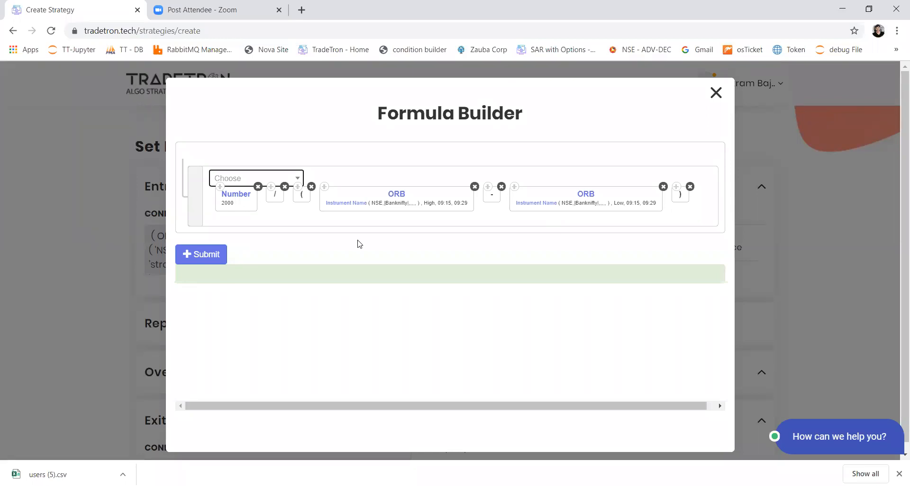
pyautogui.click(217, 260)
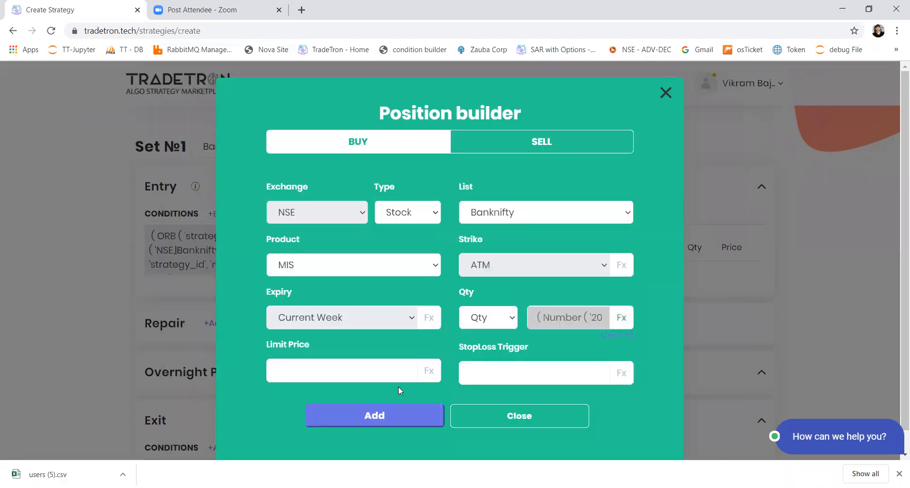
pyautogui.click(390, 418)
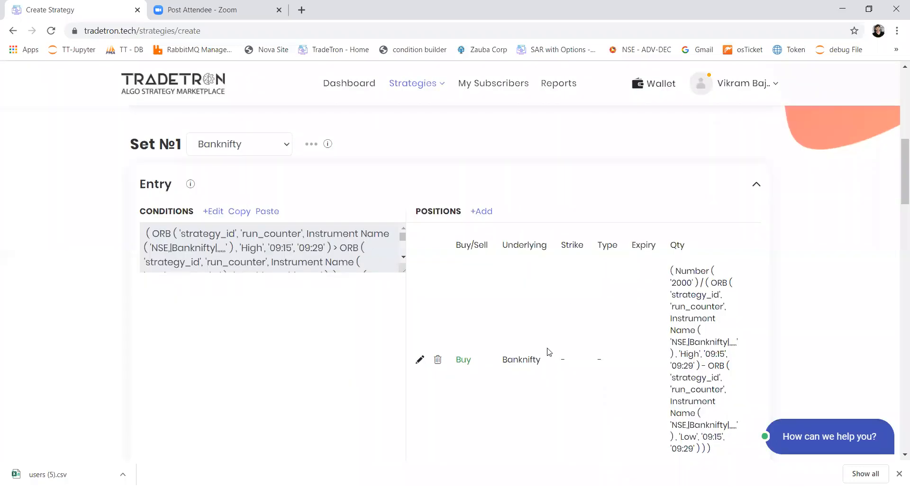
# Start a condition for the set's Exit with the LTP keyword followed by <
pyautogui.scroll(-6, 548, 352)
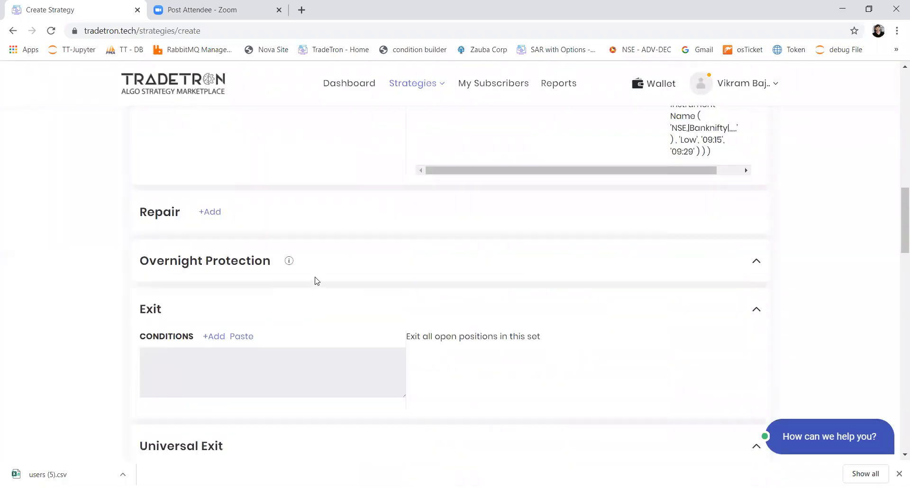
pyautogui.scroll(4, 315, 282)
pyautogui.scroll(-5, 315, 281)
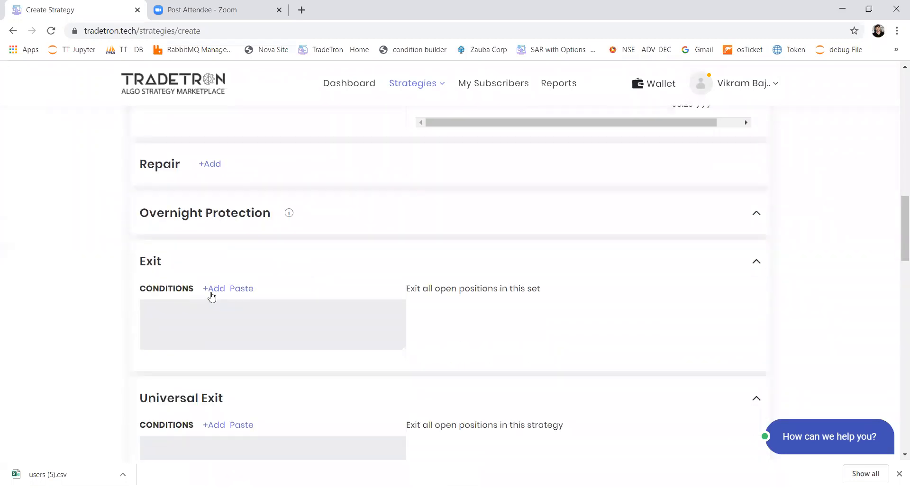
pyautogui.click(211, 294)
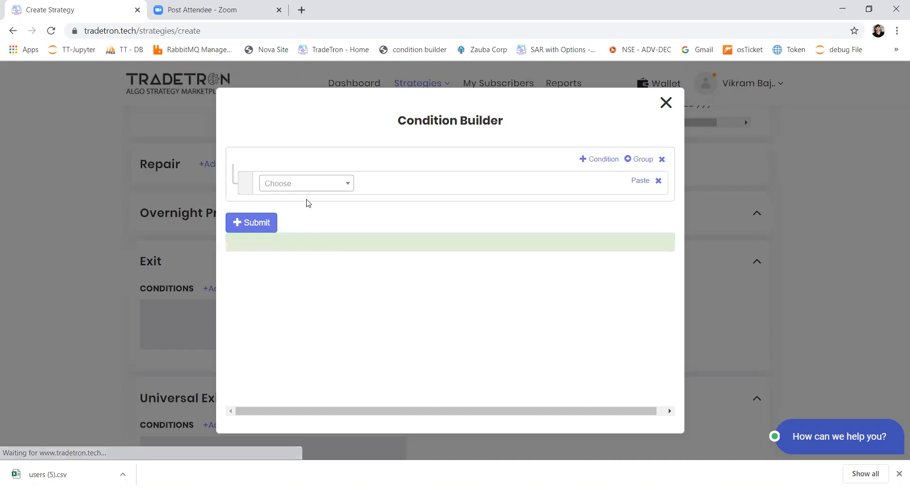
pyautogui.click(306, 190)
pyautogui.write('ltp')
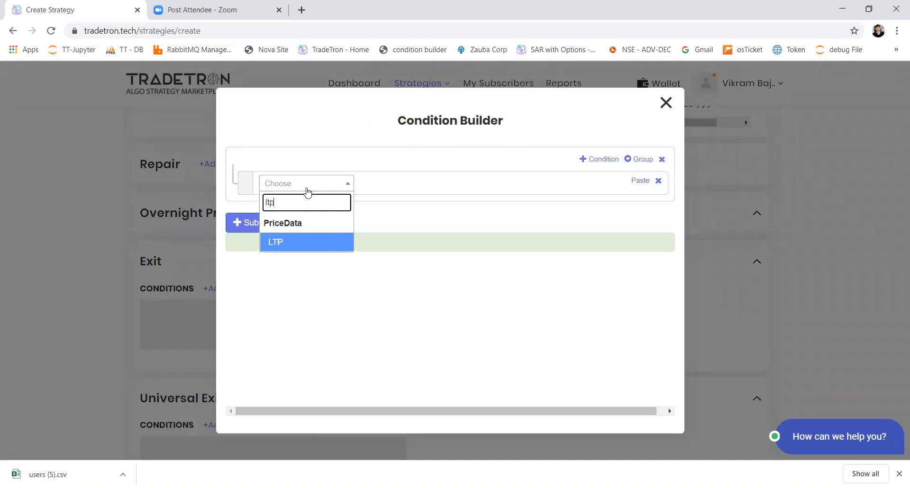
pyautogui.press('Return')
pyautogui.press('Return')
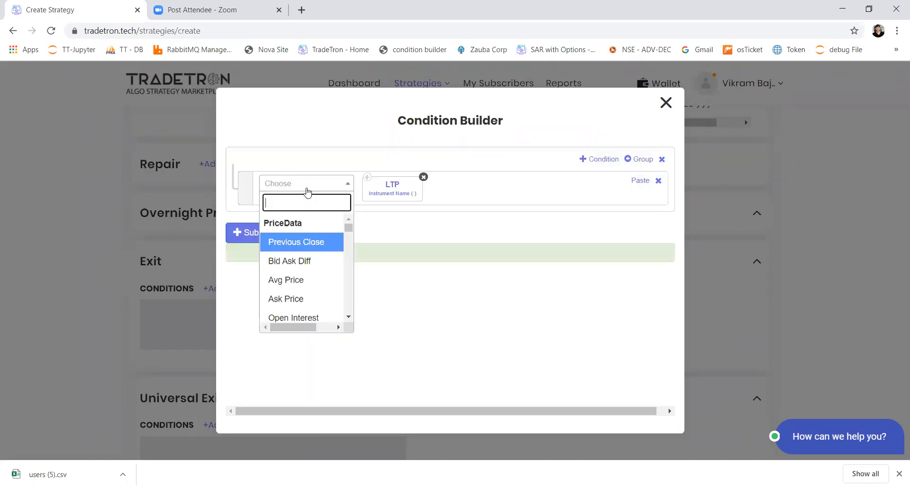
pyautogui.write('<')
pyautogui.press('Return')
# Complete the exit comparison with an ORB keyword using Low, from 09:15 to 09:29
pyautogui.write('orb')
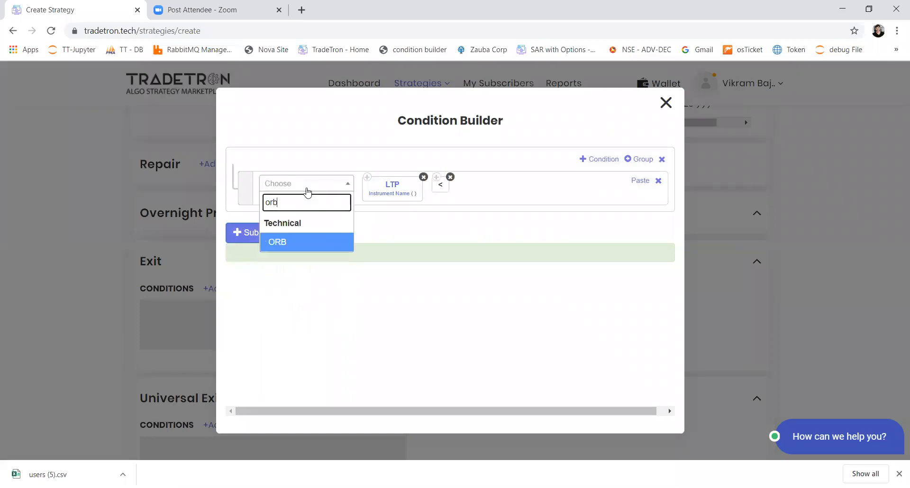
pyautogui.press('Return')
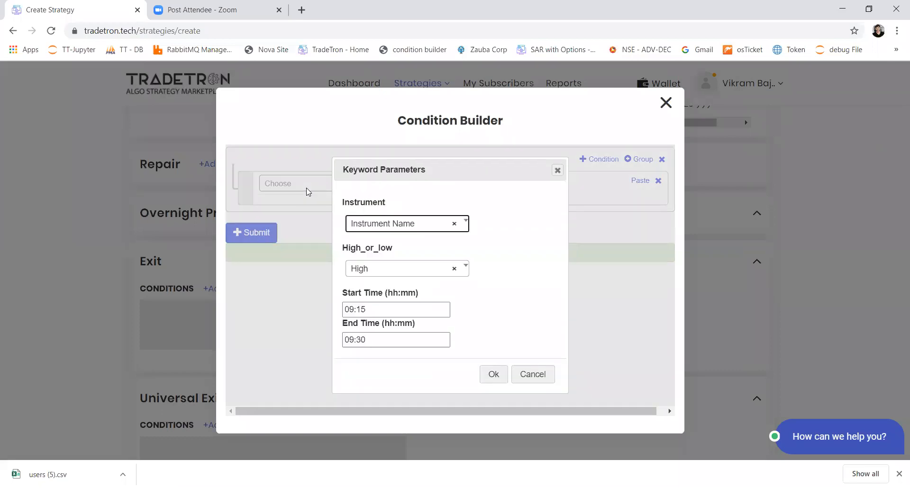
pyautogui.press('Tab')
pyautogui.press('Down')
pyautogui.press('Tab')
pyautogui.press('Tab')
pyautogui.write('09:2')
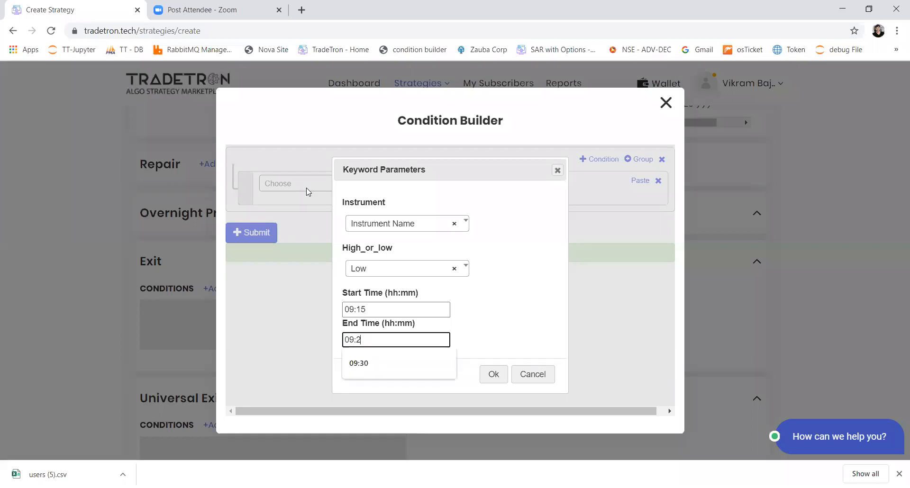
pyautogui.write('9')
pyautogui.press('Return')
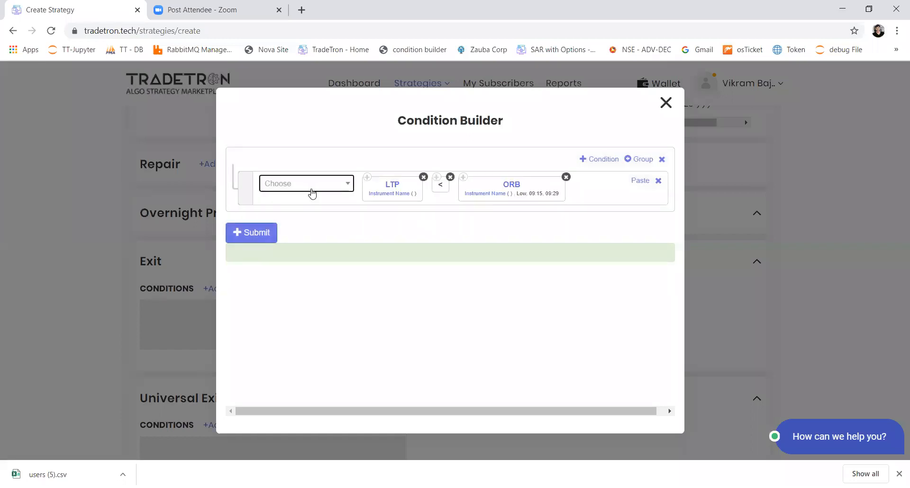
# Set the instrument of the exit condition's ORB keyword to the Banknifty list under the NFO exchange
pyautogui.click(477, 197)
pyautogui.click(299, 214)
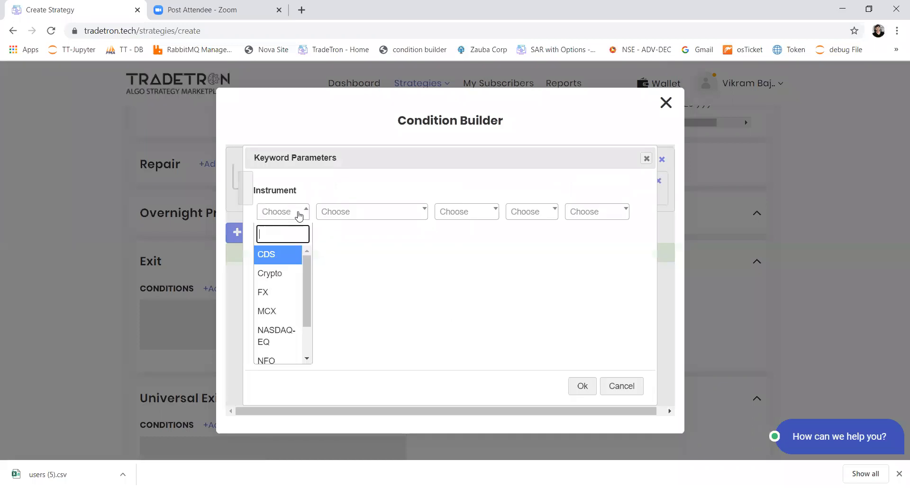
pyautogui.write('nf')
pyautogui.press('Return')
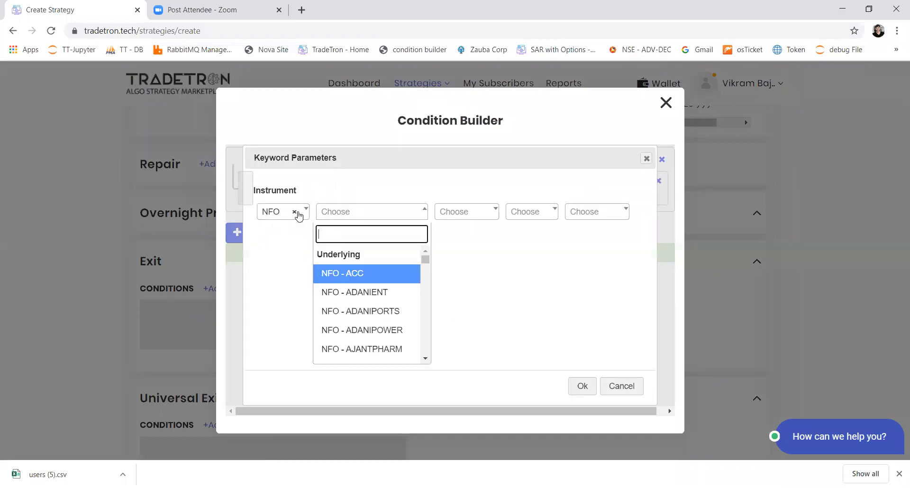
pyautogui.write('nifty')
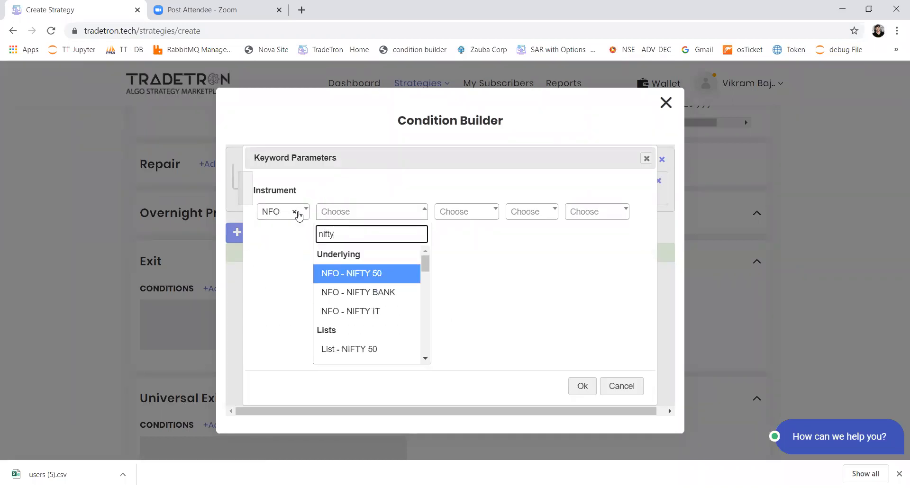
pyautogui.press('Down')
pyautogui.press('Down')
pyautogui.press('Down')
pyautogui.press('Down')
pyautogui.press('Return')
pyautogui.press('Return')
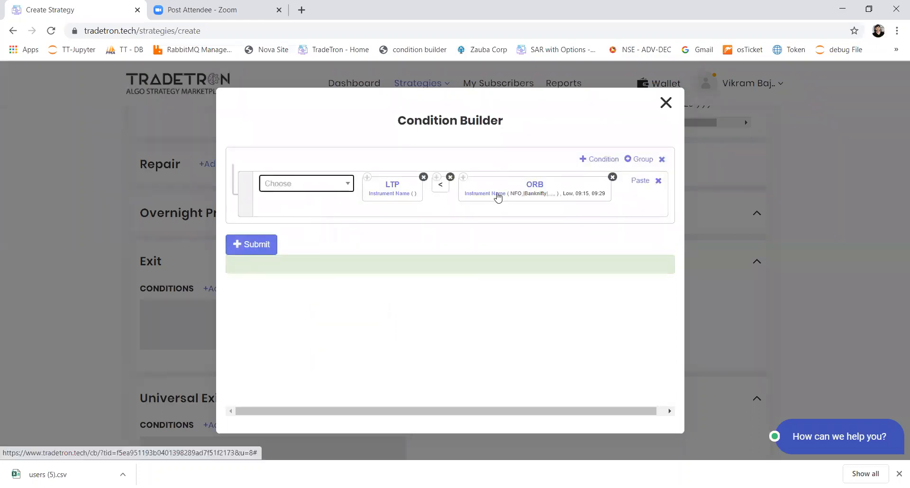
# Change the exchange of the ORB keyword's instrument to NSE, keeping the Banknifty list
pyautogui.click(498, 193)
pyautogui.click(283, 213)
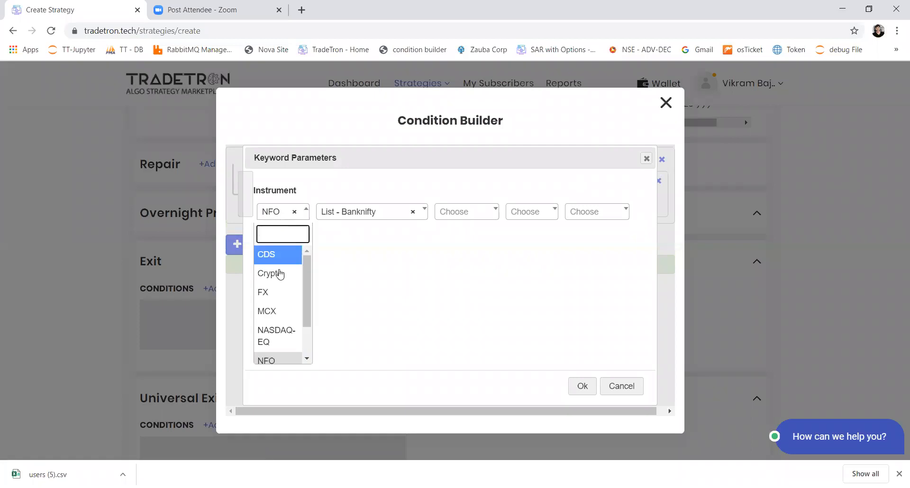
pyautogui.write('nse')
pyautogui.click(280, 273)
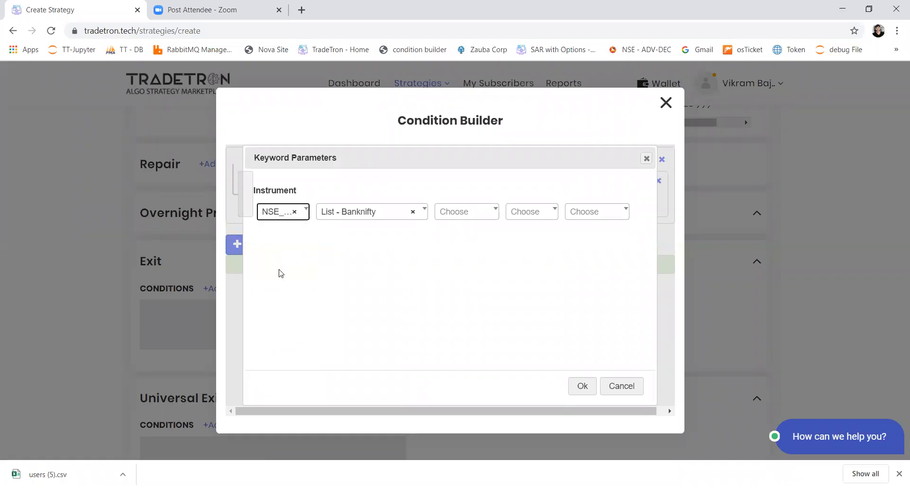
pyautogui.press('Return')
pyautogui.write('nse')
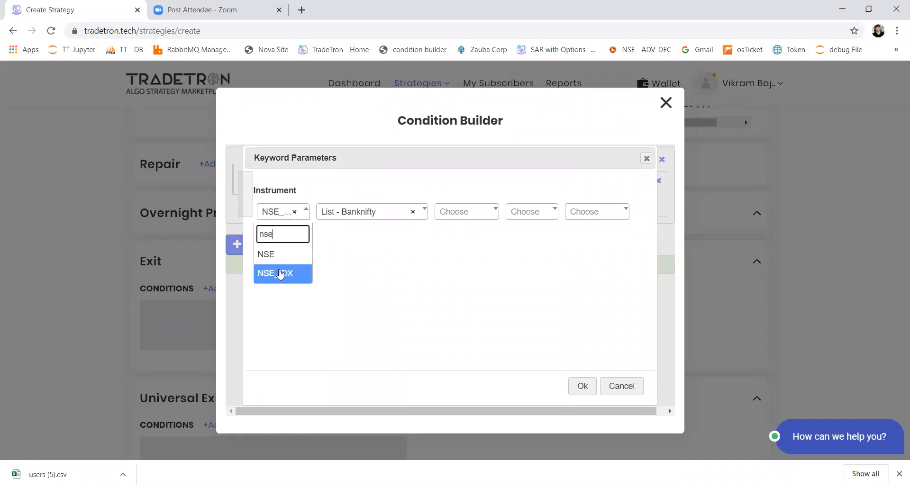
pyautogui.press('Up')
pyautogui.press('Return')
pyautogui.press('Tab')
pyautogui.press('Tab')
pyautogui.press('Tab')
pyautogui.press('Tab')
pyautogui.press('Tab')
pyautogui.press('Return')
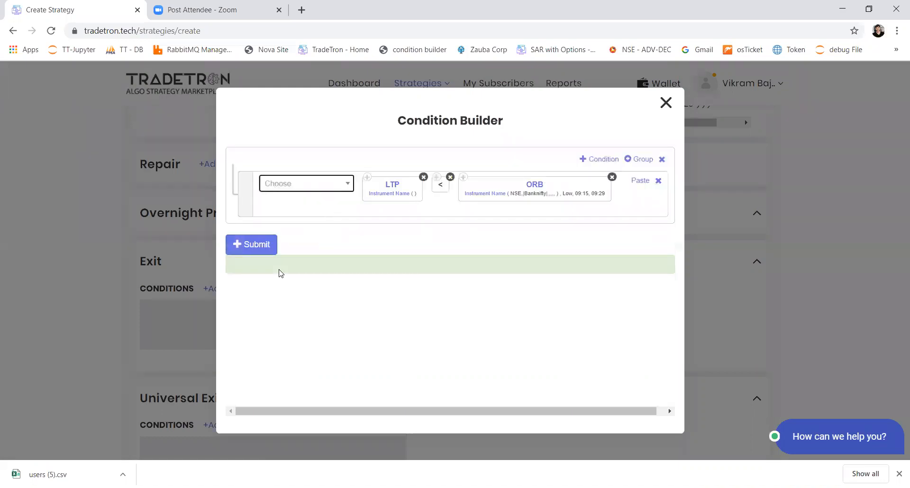
# Set the instrument of the exit condition's LTP keyword to the NSE Banknifty list
pyautogui.click(384, 195)
pyautogui.click(292, 212)
pyautogui.write('nse')
pyautogui.press('Return')
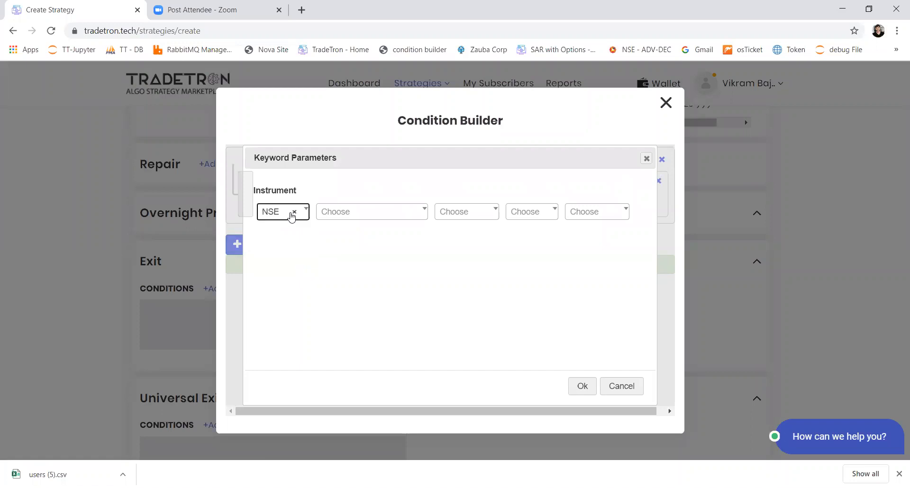
pyautogui.write('list')
pyautogui.press('Down')
pyautogui.press('Return')
pyautogui.press('Tab')
pyautogui.press('Tab')
pyautogui.press('Tab')
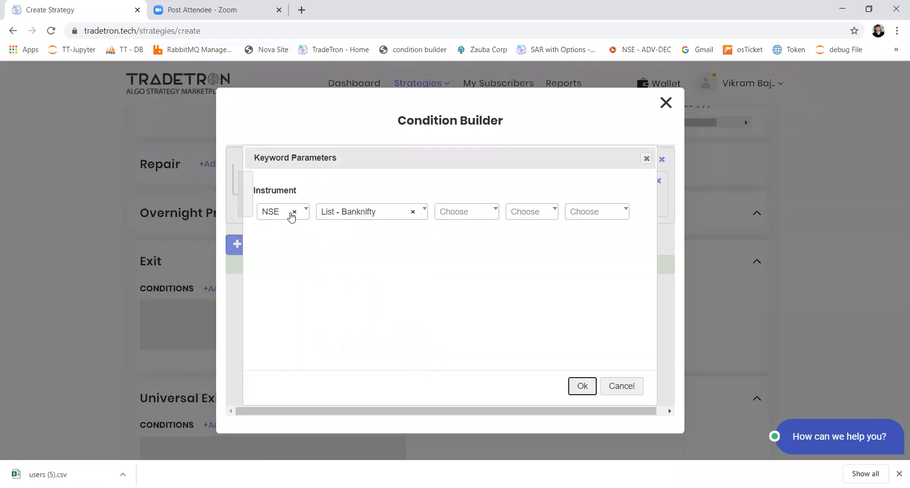
pyautogui.press('Return')
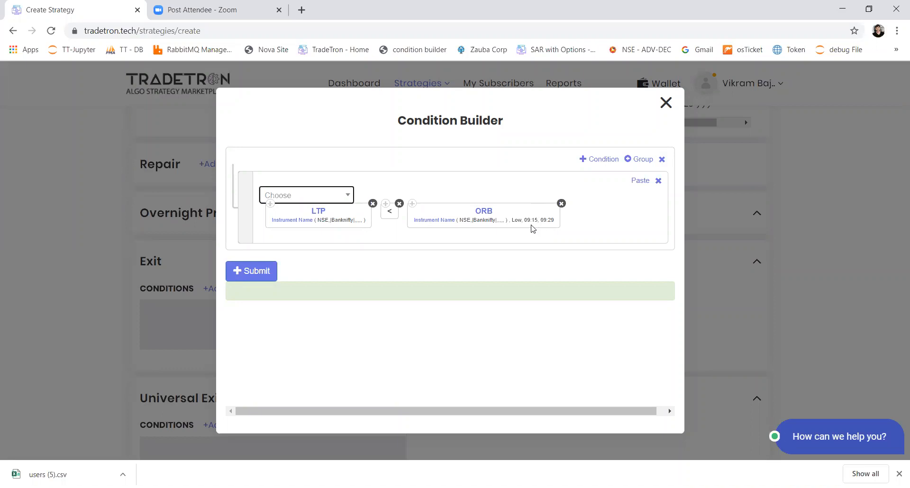
# Add a second exit condition joined by OR, containing a copy of the LTP keyword followed by >
pyautogui.click(607, 161)
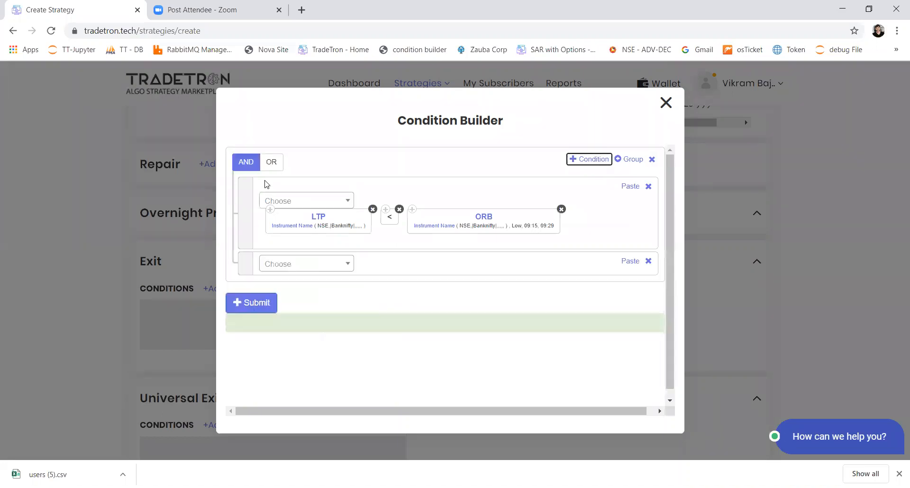
pyautogui.click(271, 167)
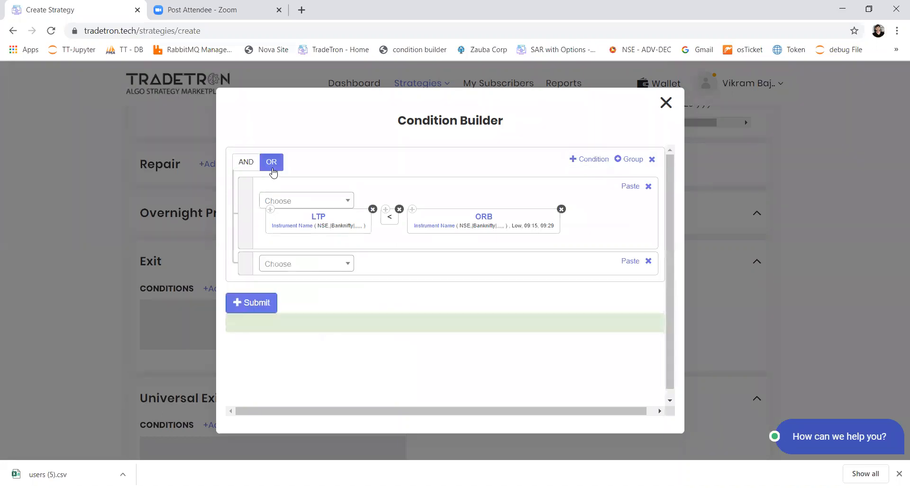
pyautogui.click(271, 210)
pyautogui.click(630, 262)
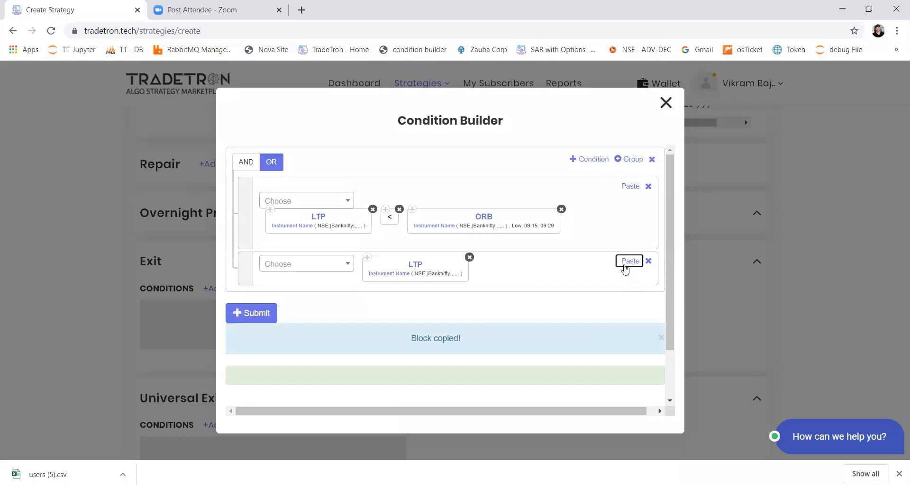
pyautogui.click(331, 264)
pyautogui.write('>')
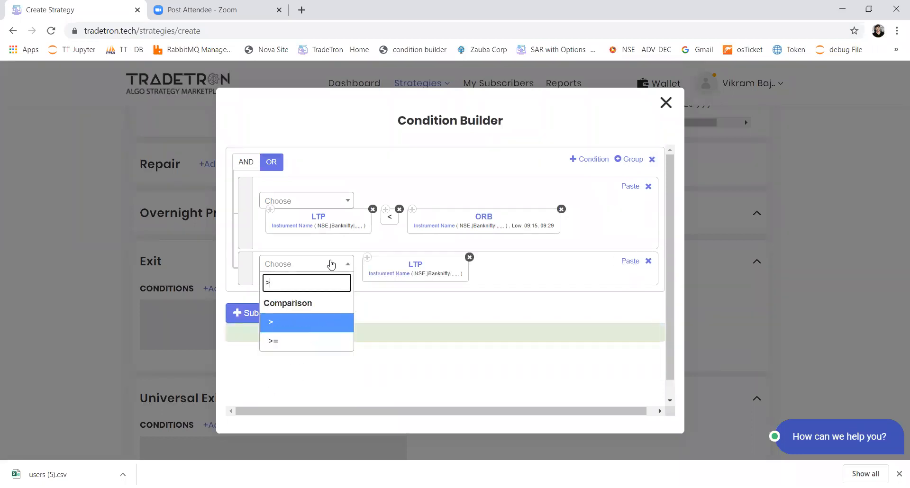
pyautogui.press('Return')
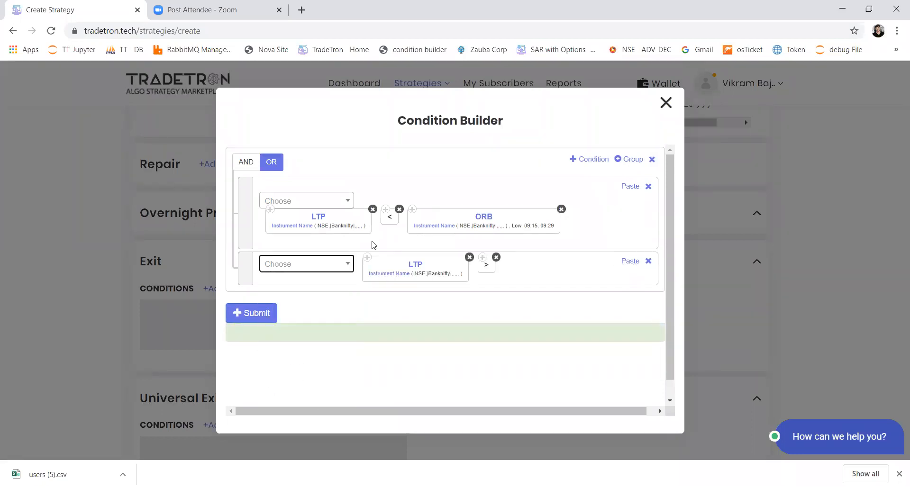
# Copy the Low ORB keyword into the second exit condition and place an opening parenthesis before it
pyautogui.click(413, 210)
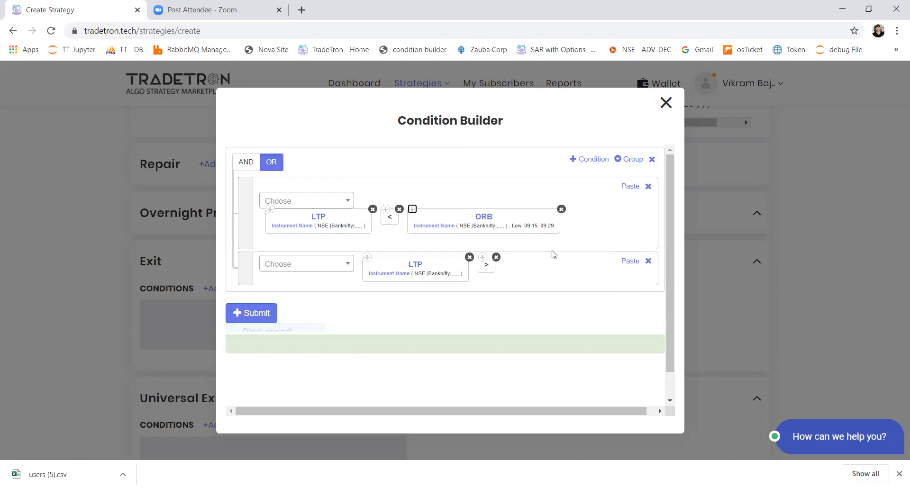
pyautogui.click(630, 261)
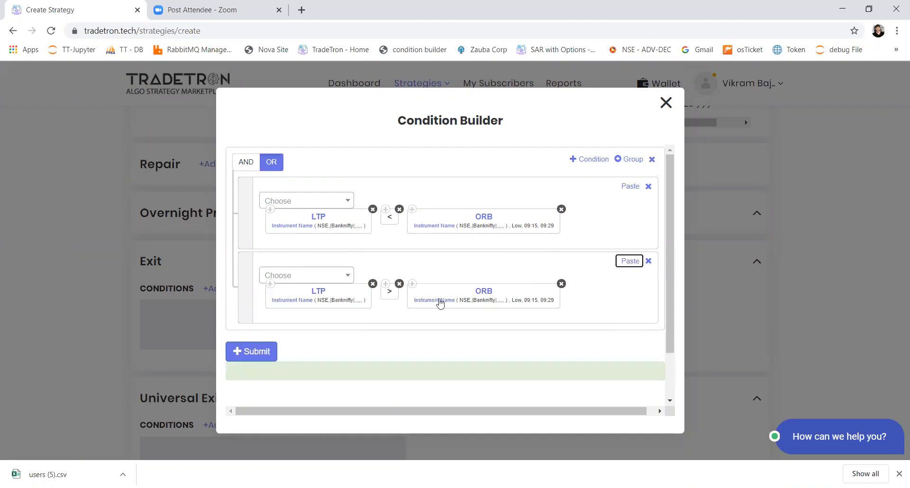
pyautogui.click(338, 280)
pyautogui.write('(')
pyautogui.press('Return')
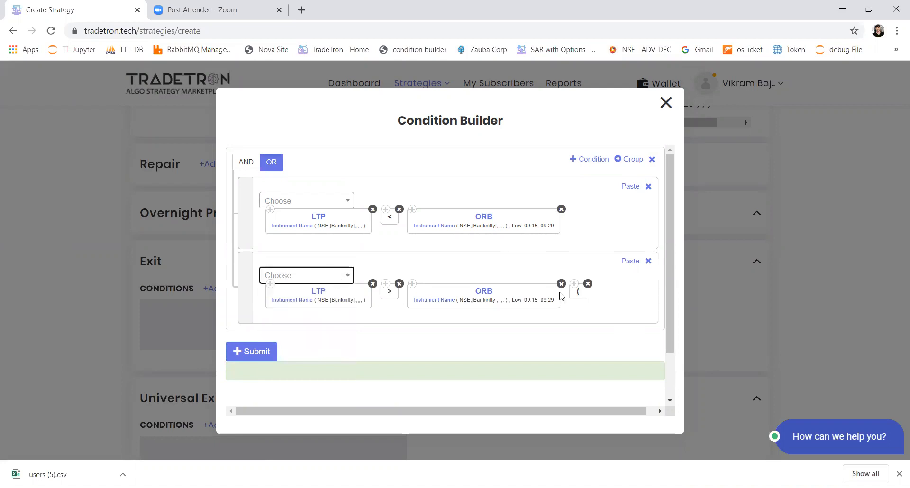
pyautogui.moveTo(576, 292); pyautogui.dragTo(450, 289)
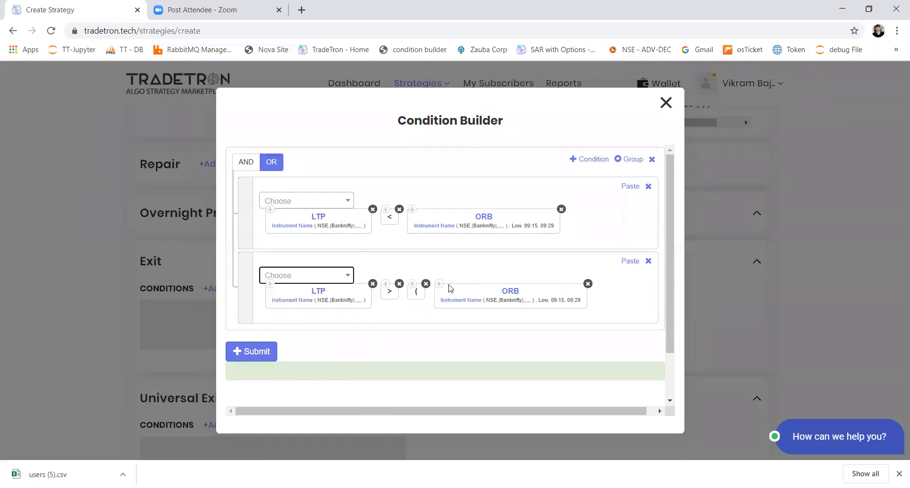
# Change the ORB keyword after the opening parenthesis in the second condition to High
pyautogui.click(517, 294)
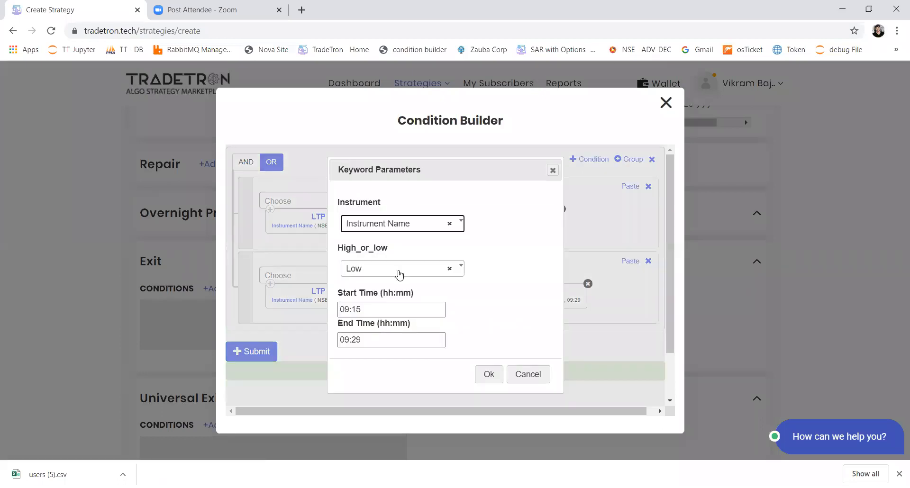
pyautogui.click(398, 270)
pyautogui.click(393, 311)
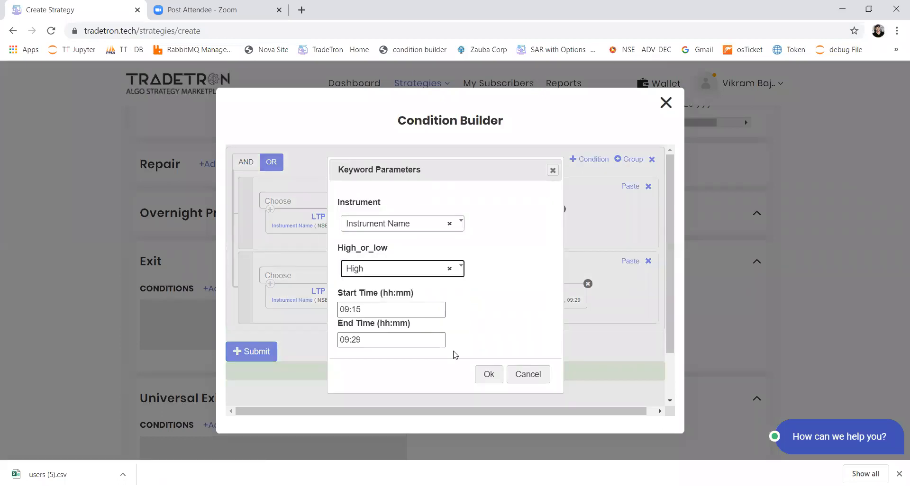
pyautogui.click(486, 374)
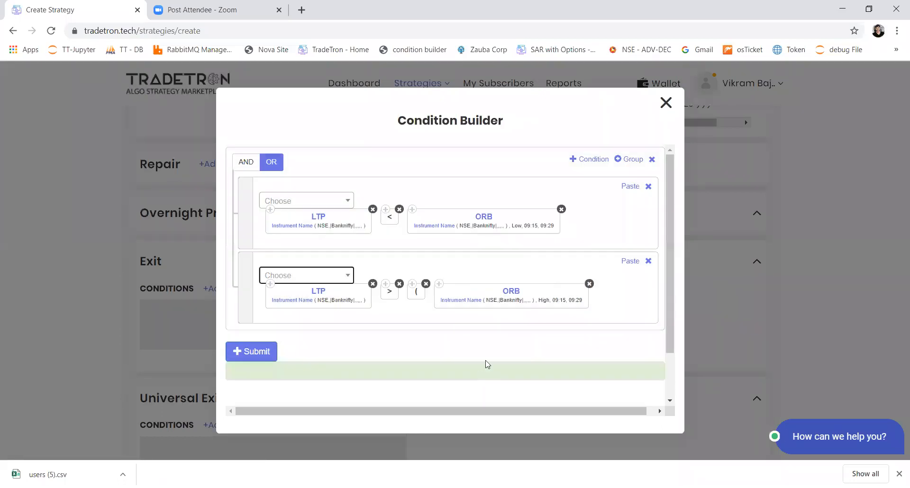
# Append a minus sign and a copy of the High ORB keyword, changing that copy to Low
pyautogui.click(317, 278)
pyautogui.write('-')
pyautogui.press('Down')
pyautogui.press('Return')
pyautogui.click(439, 283)
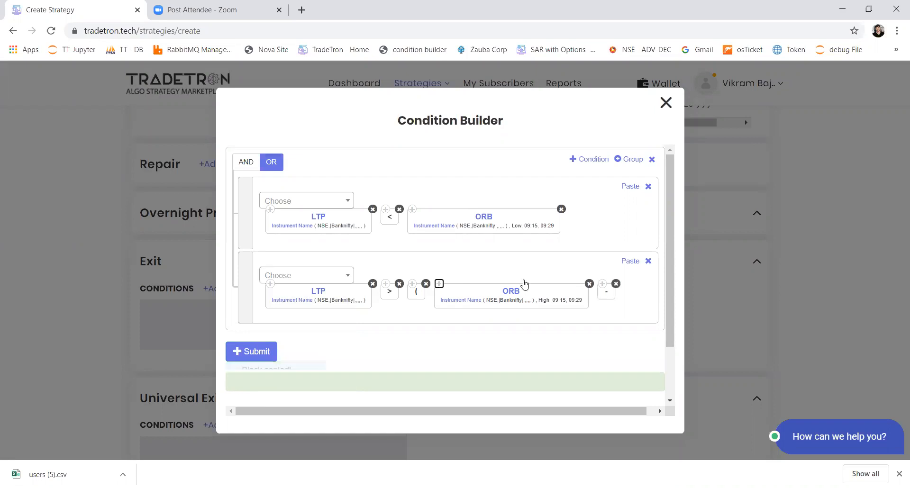
pyautogui.click(630, 261)
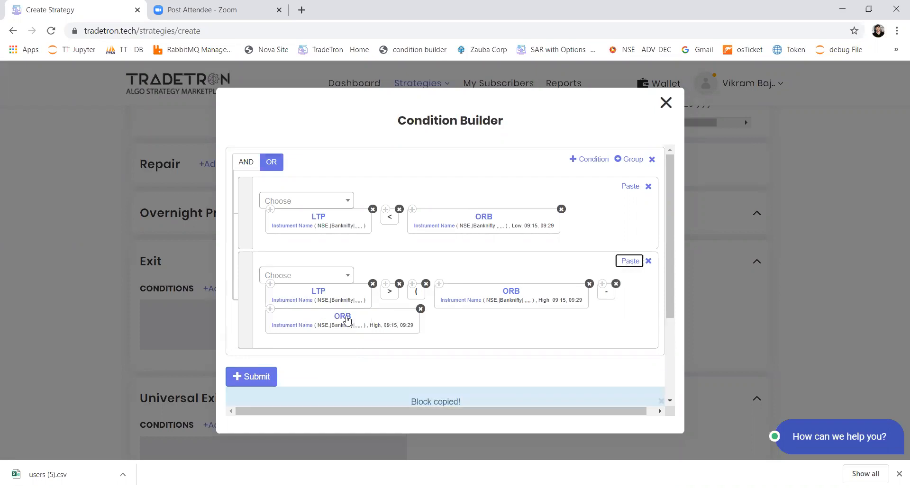
pyautogui.click(348, 320)
pyautogui.click(416, 269)
pyautogui.click(392, 330)
pyautogui.click(482, 375)
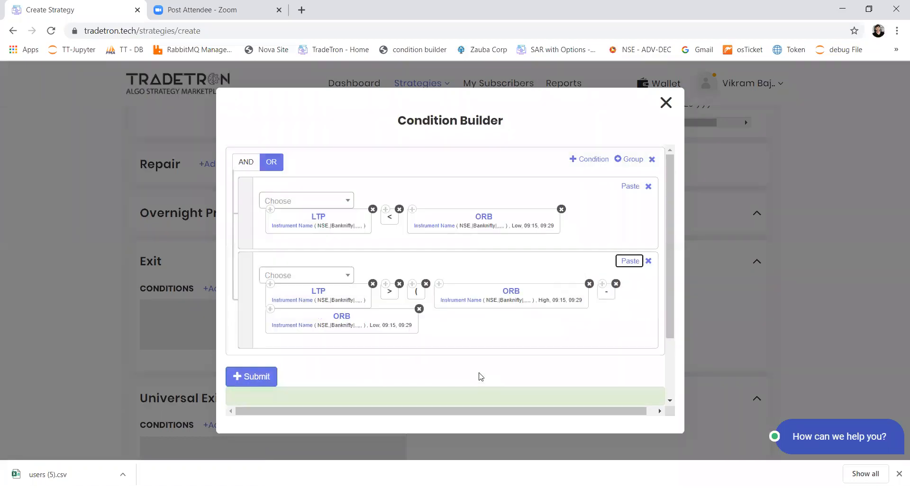
# Close the parenthesis after the Low ORB and append + with a copy of the High ORB keyword
pyautogui.click(340, 280)
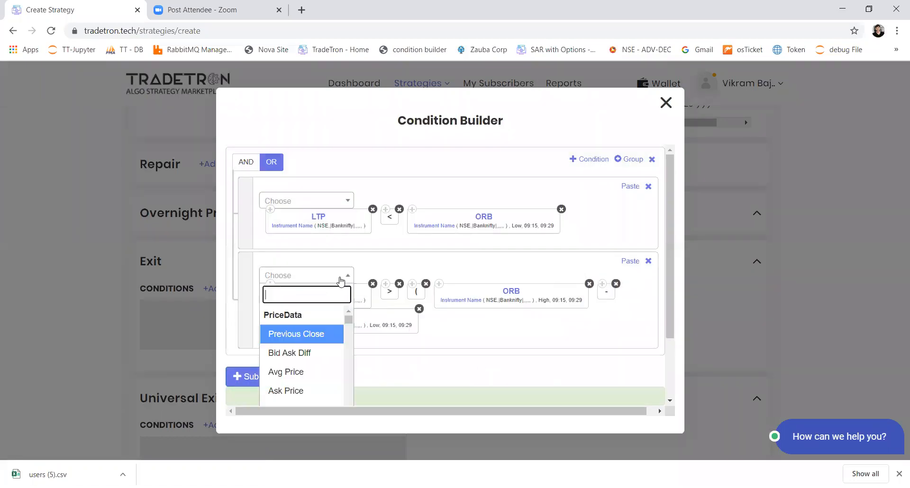
pyautogui.click(340, 279)
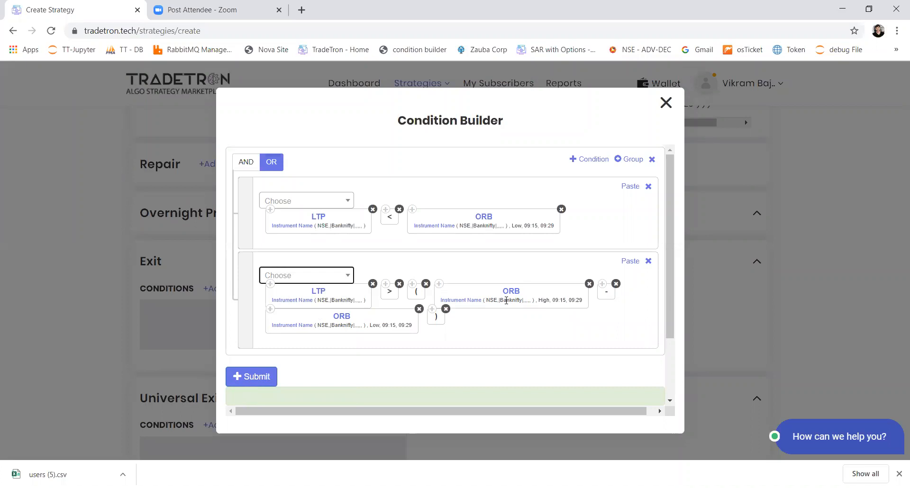
pyautogui.click(439, 284)
pyautogui.click(323, 275)
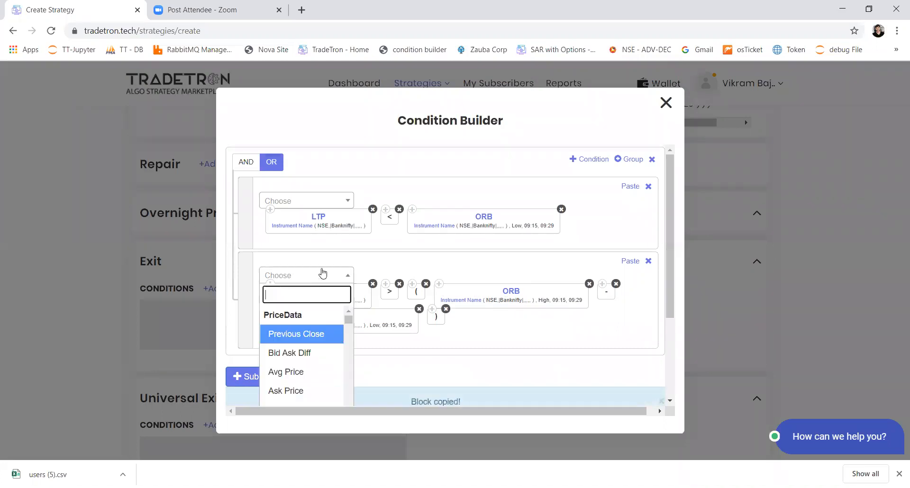
pyautogui.write('+')
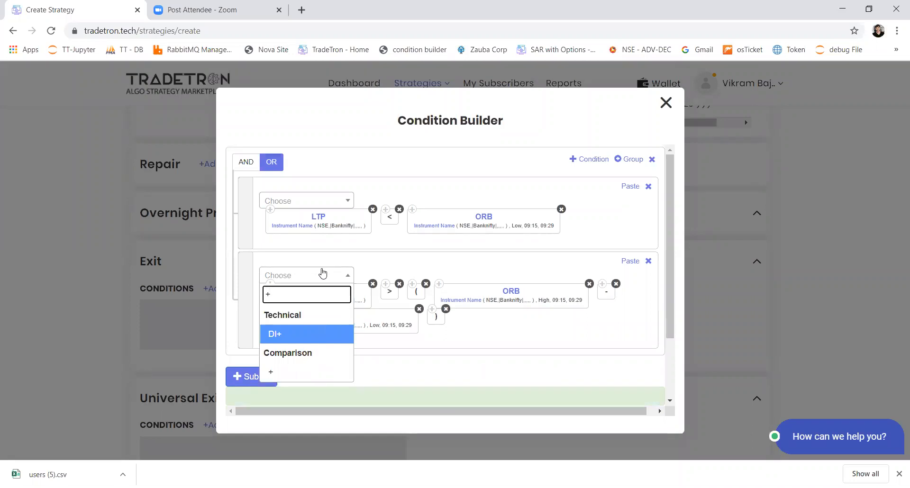
pyautogui.press('Down')
pyautogui.press('Return')
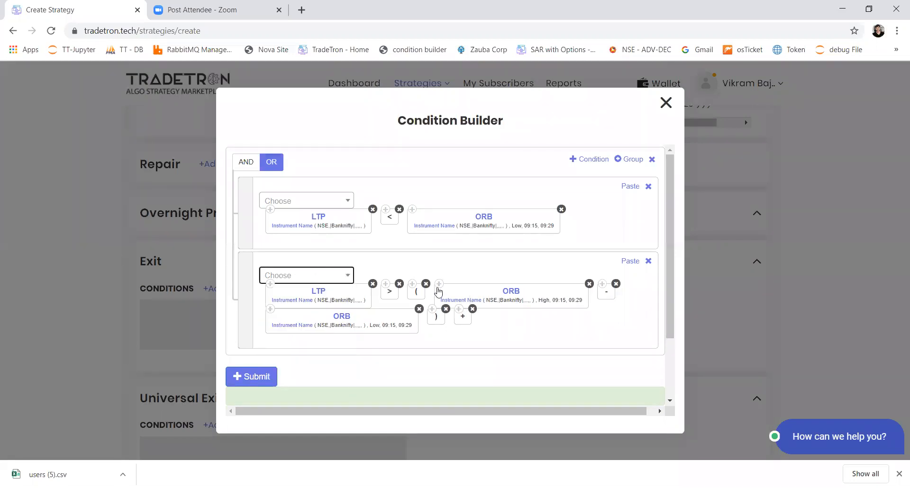
pyautogui.click(628, 261)
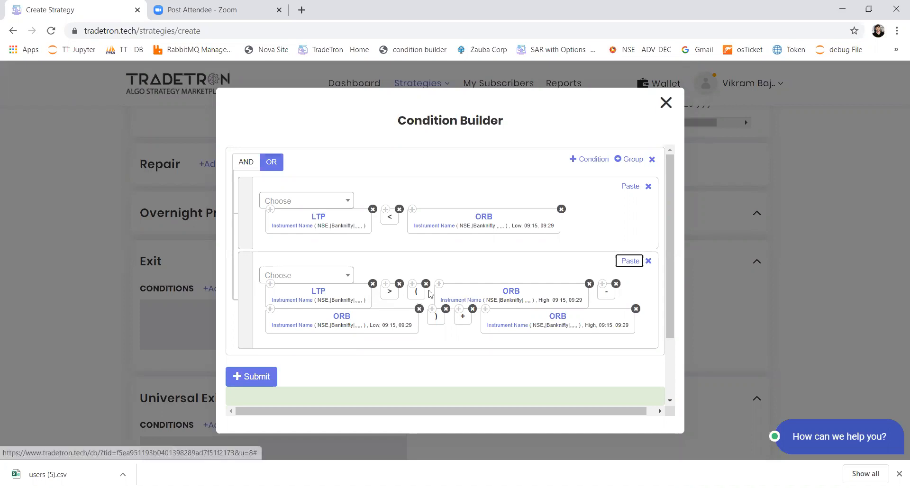
# Insert a * operator between the closing parenthesis and the + in the second exit condition
pyautogui.click(333, 280)
pyautogui.write('*')
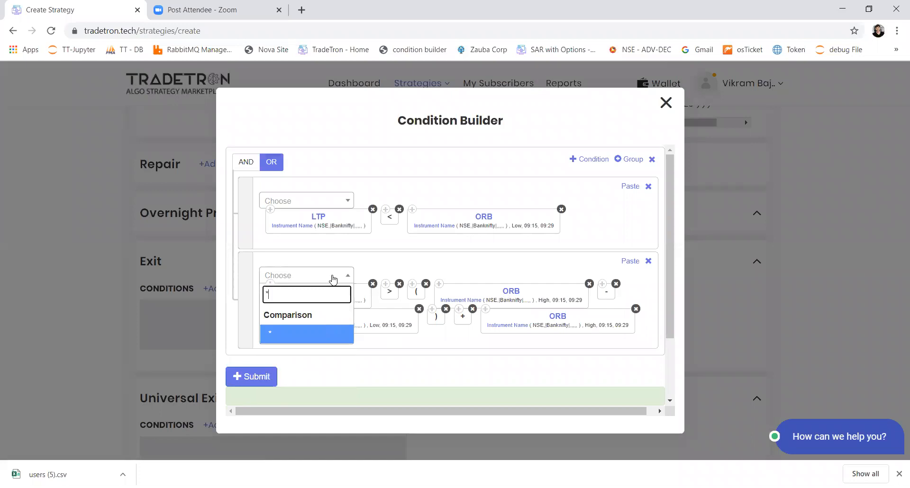
pyautogui.press('Return')
pyautogui.moveTo(276, 344); pyautogui.dragTo(458, 325)
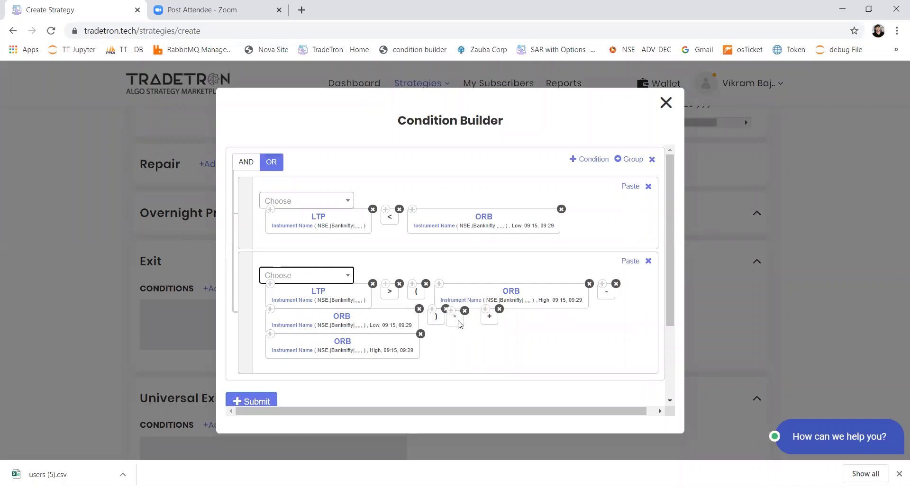
# Insert the Number keyword with value 2 between the * and + operators in the second exit condition
pyautogui.click(300, 276)
pyautogui.write('numb')
pyautogui.press('Return')
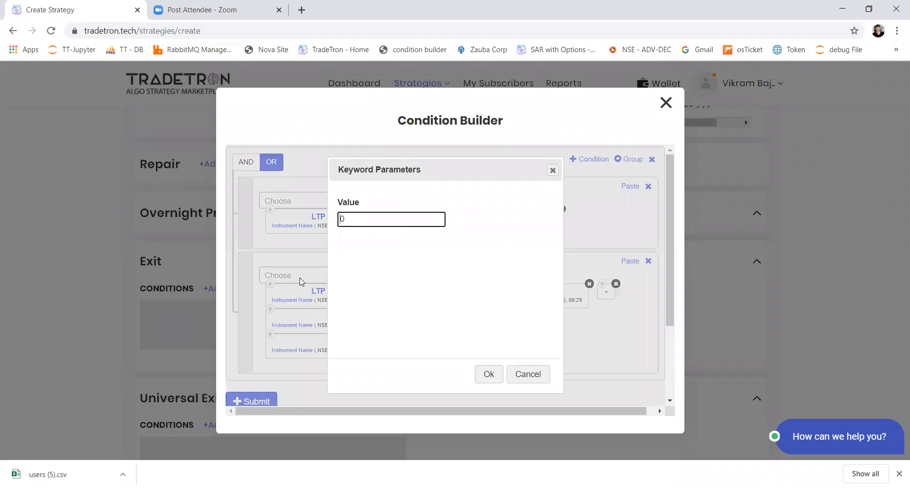
pyautogui.write('2')
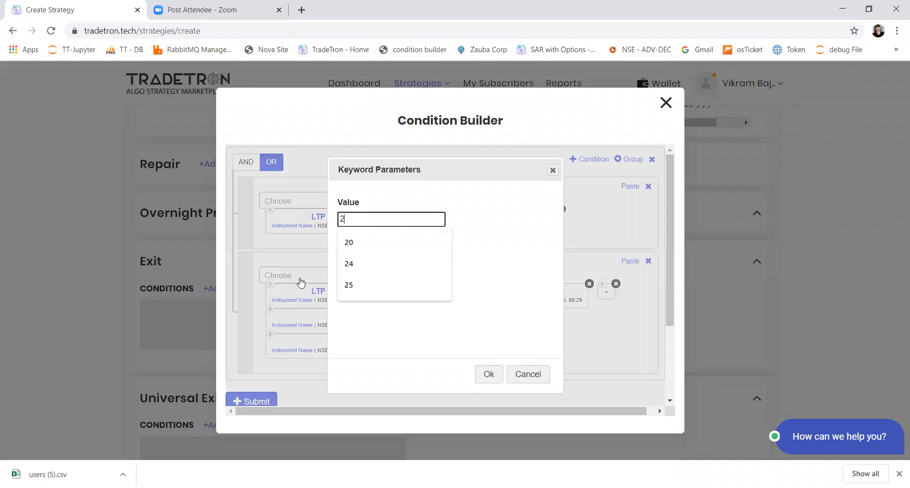
pyautogui.press('Return')
pyautogui.moveTo(462, 339); pyautogui.dragTo(478, 323)
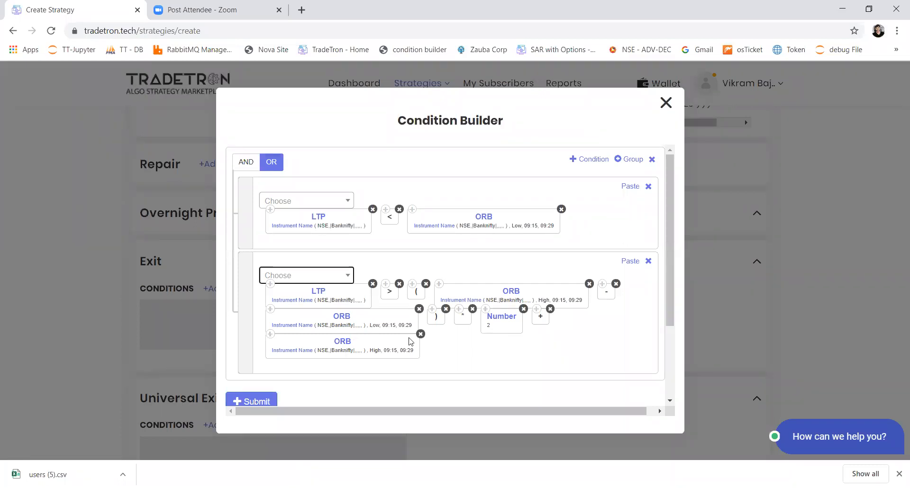
# Add a third exit condition with a copy of the Banknifty LTP keyword followed by a > operator
pyautogui.click(588, 164)
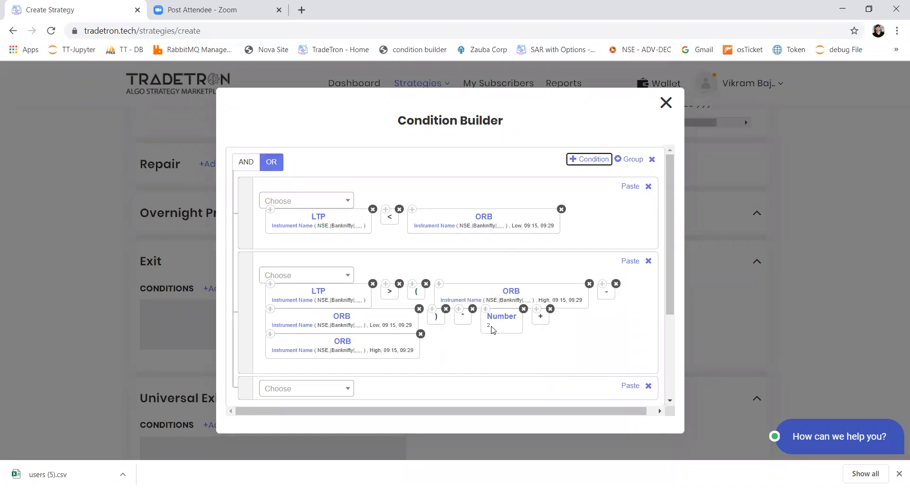
pyautogui.click(272, 285)
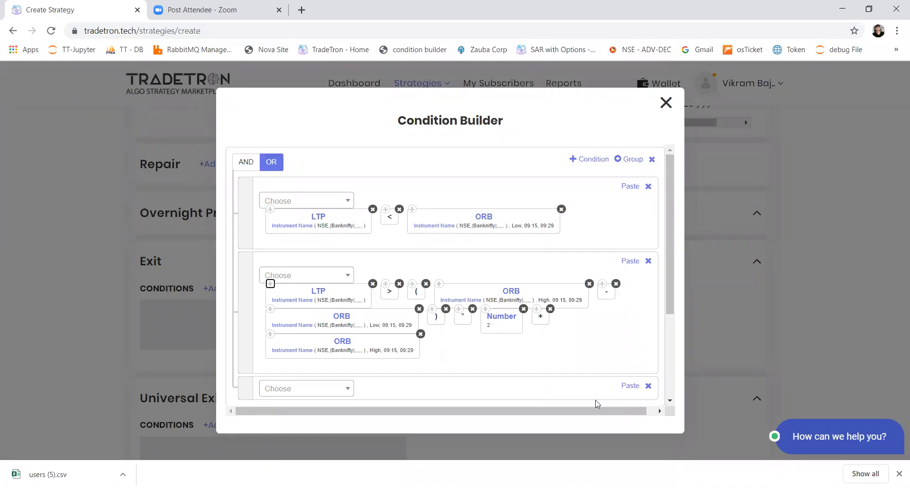
pyautogui.click(632, 387)
pyautogui.click(326, 390)
pyautogui.write('>')
pyautogui.press('Return')
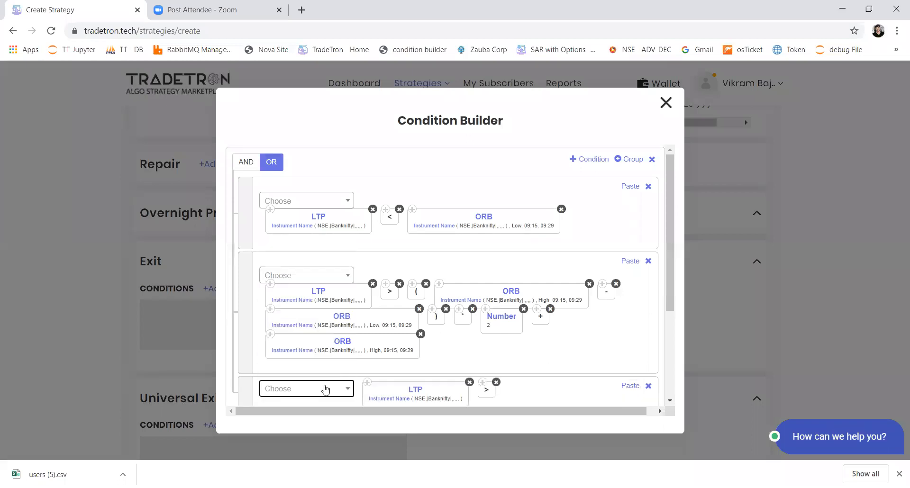
# Append a Traded Instrument keyword to the third condition, using Entry, price and the List - Banknifty underlying
pyautogui.click(326, 390)
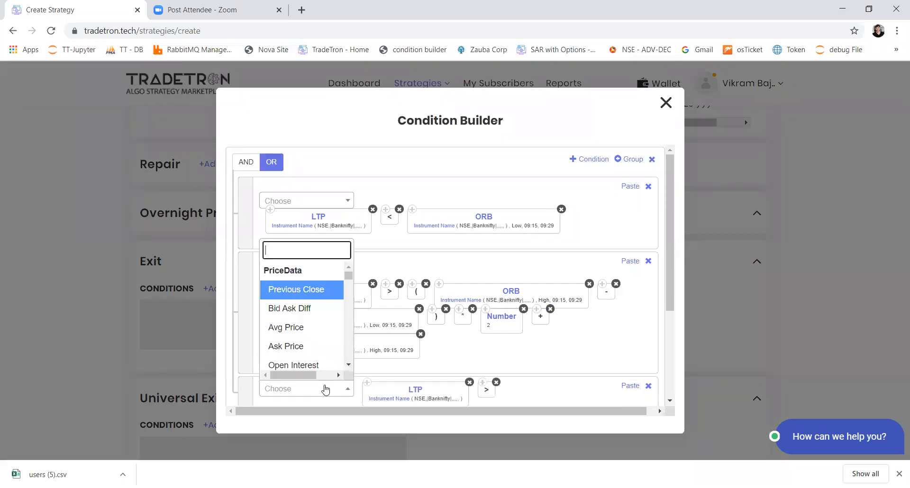
pyautogui.write('trade')
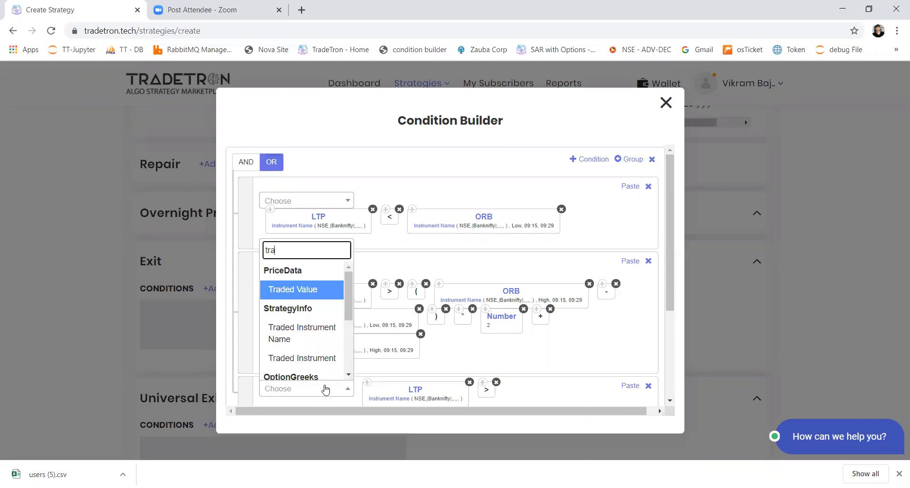
pyautogui.press('Down')
pyautogui.press('Down')
pyautogui.press('Return')
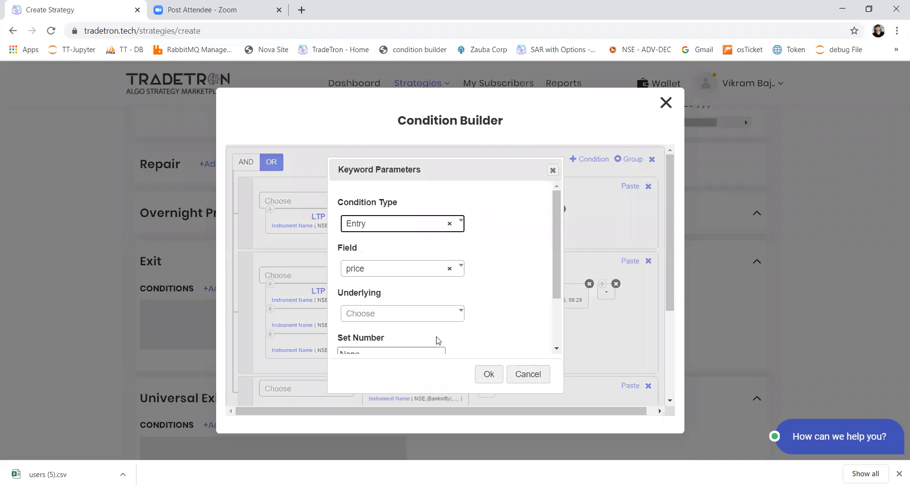
pyautogui.press('Tab')
pyautogui.press('Tab')
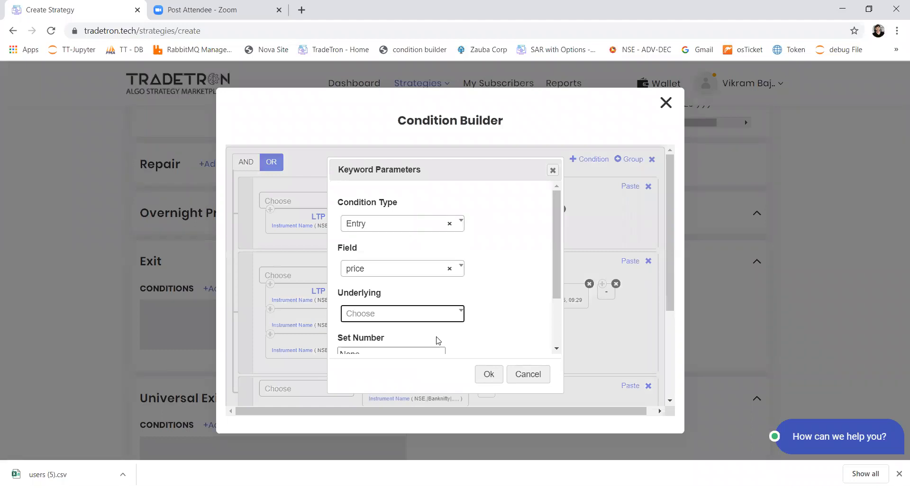
pyautogui.press('Return')
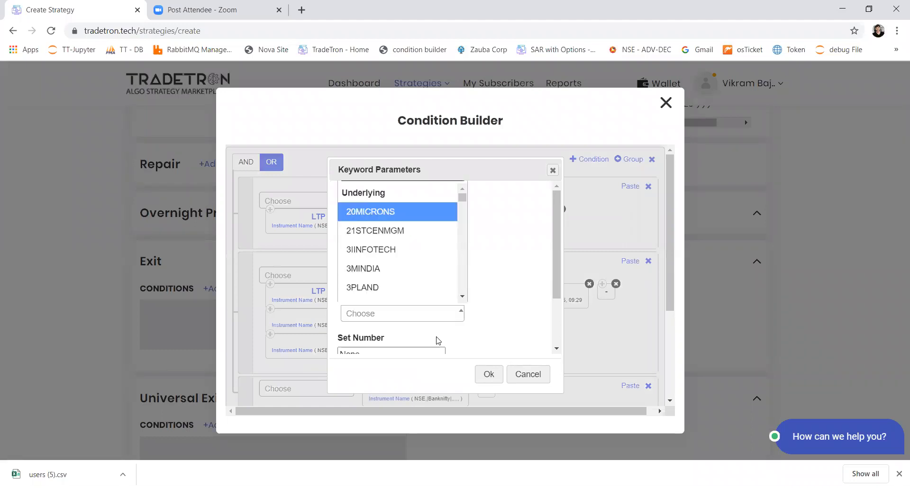
pyautogui.press('a')
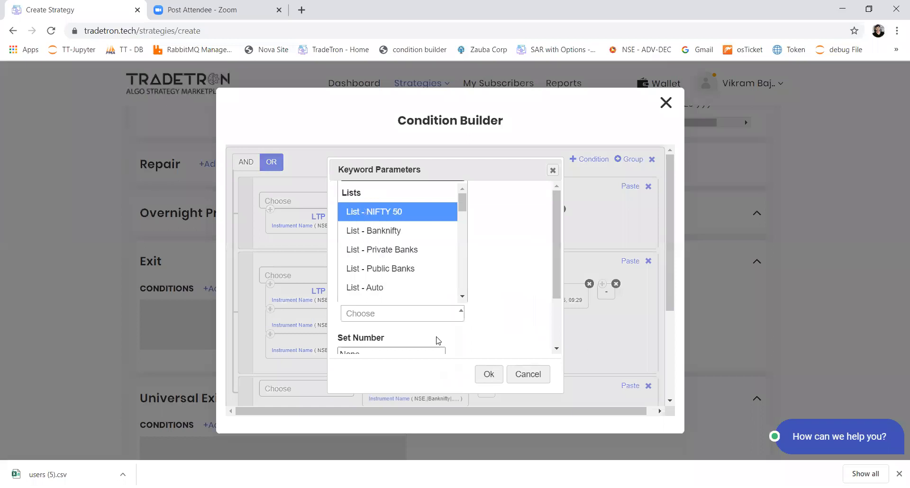
pyautogui.press('Down')
pyautogui.press('Return')
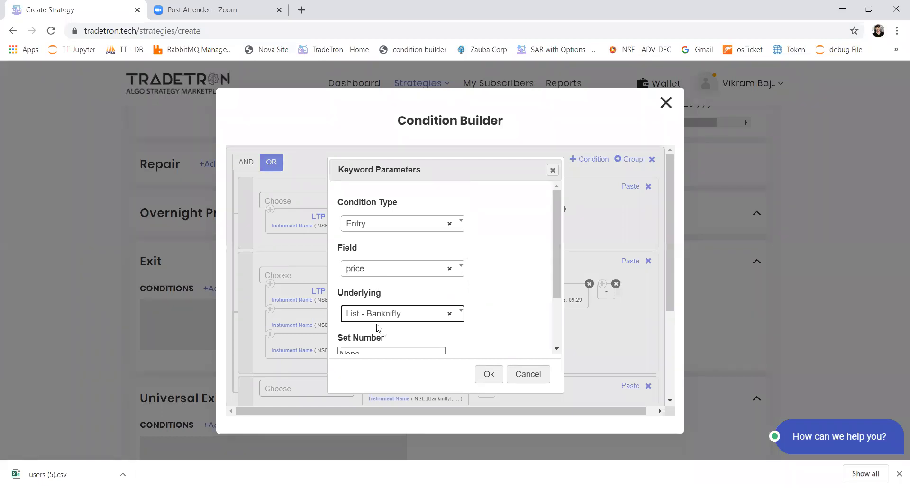
# Set the Traded Instrument's set number, condition number and leg number to 1 and accept the parameters
pyautogui.scroll(-2, 379, 325)
pyautogui.moveTo(370, 285); pyautogui.dragTo(330, 286)
pyautogui.write('1')
pyautogui.press('Tab')
pyautogui.write('1')
pyautogui.press('Tab')
pyautogui.write('1')
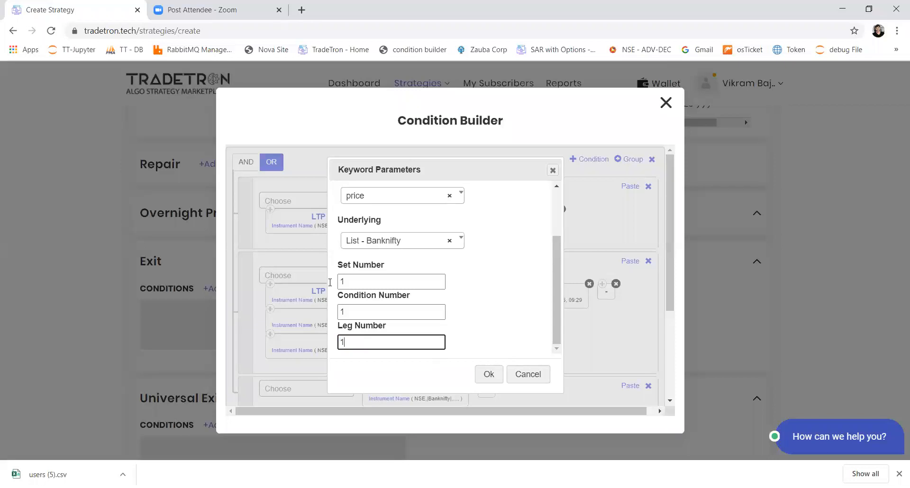
pyautogui.click(481, 375)
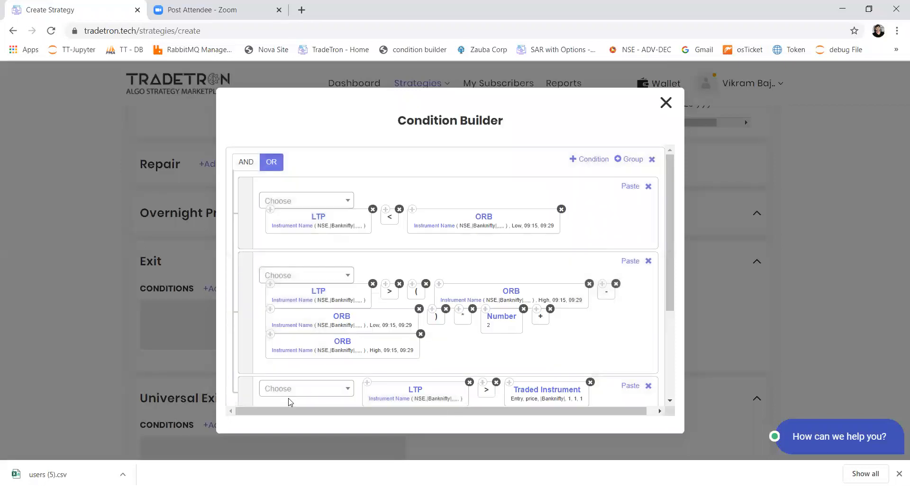
# Multiply the Traded Instrument entry price by the Number keyword with value 1.02
pyautogui.click(289, 397)
pyautogui.write('*')
pyautogui.press('Return')
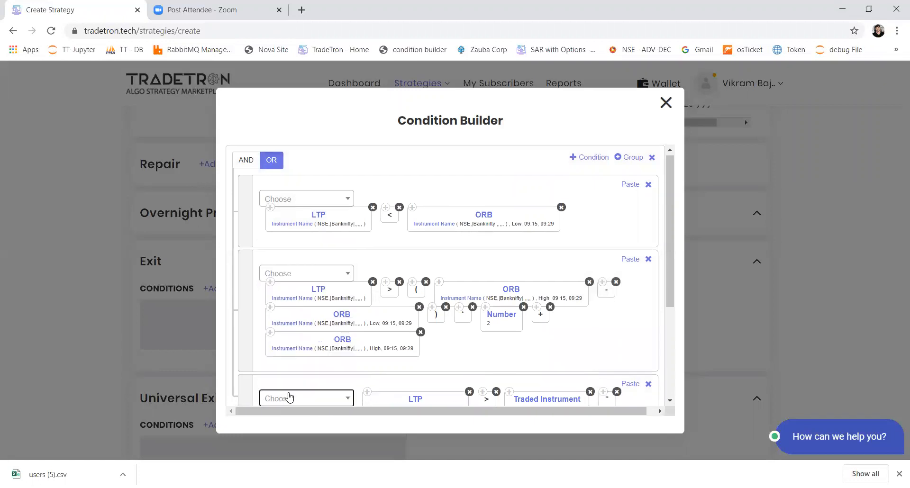
pyautogui.click(289, 397)
pyautogui.write('number')
pyautogui.press('Return')
pyautogui.write('1.0')
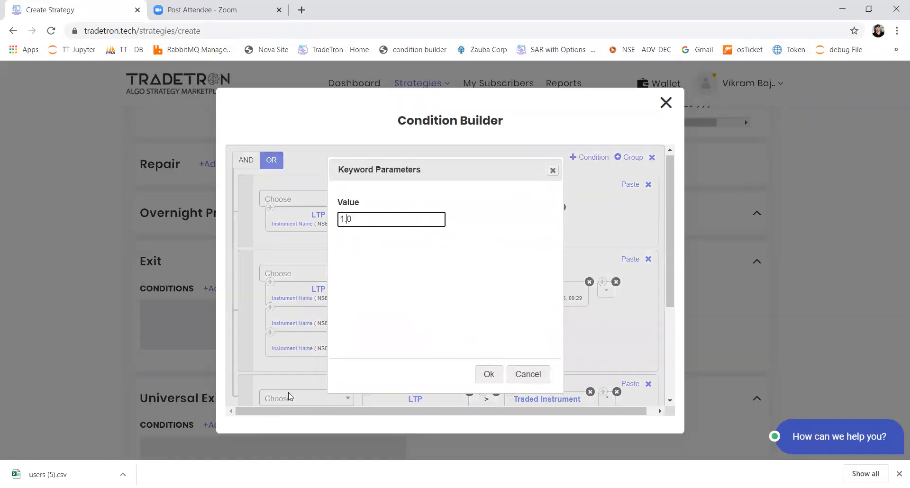
pyautogui.write('2')
pyautogui.click(489, 372)
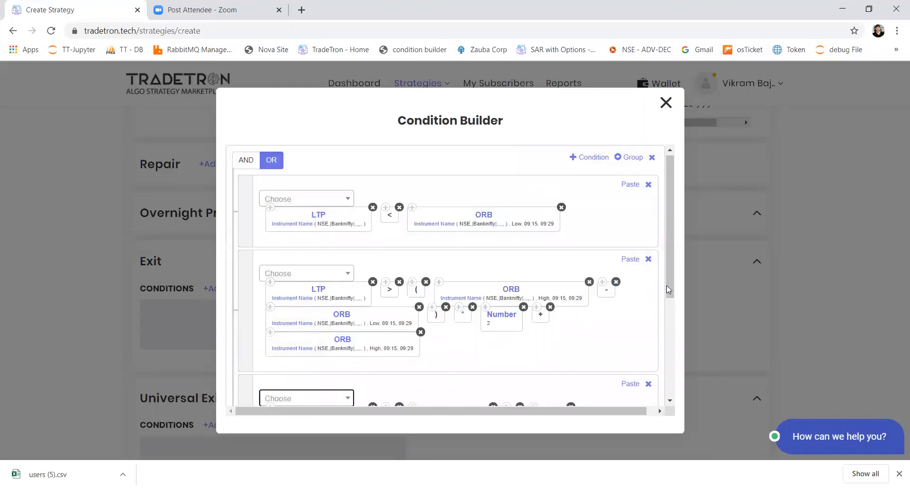
# Check the three OR-joined exit conditions and submit them to the set's Exit section
pyautogui.moveTo(671, 300); pyautogui.dragTo(679, 360)
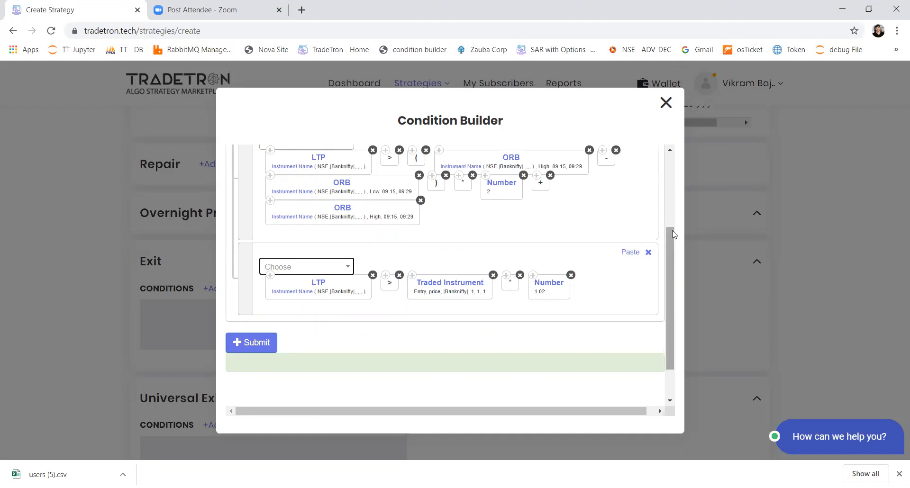
pyautogui.scroll(1, 674, 234)
pyautogui.scroll(-2, 553, 252)
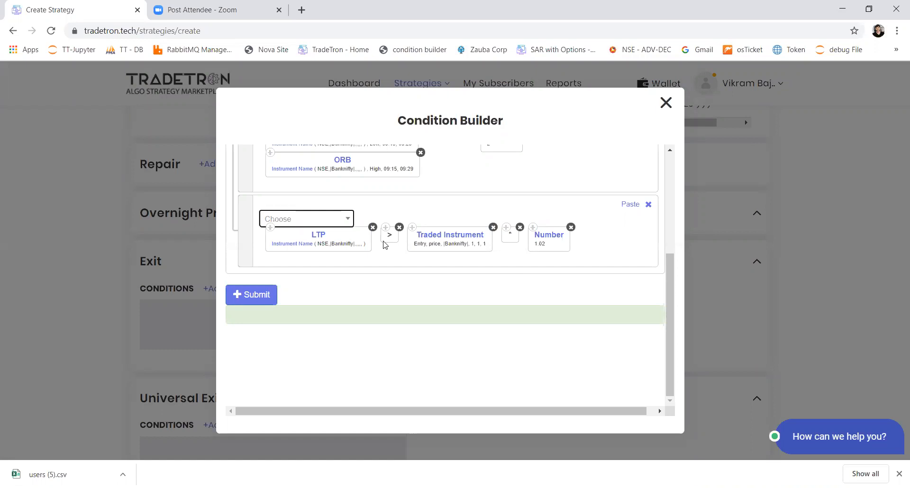
pyautogui.click(265, 297)
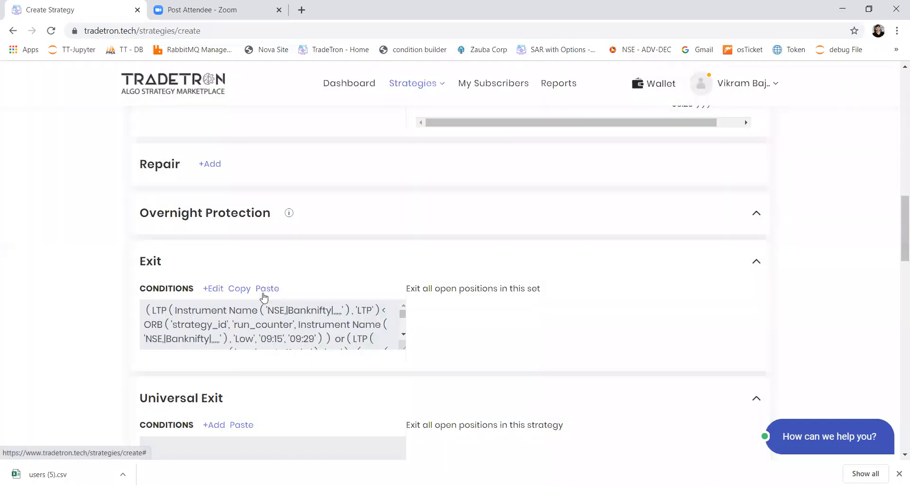
# Reopen the saved exit conditions to examine them, and close the Condition Builder
pyautogui.scroll(2, 264, 297)
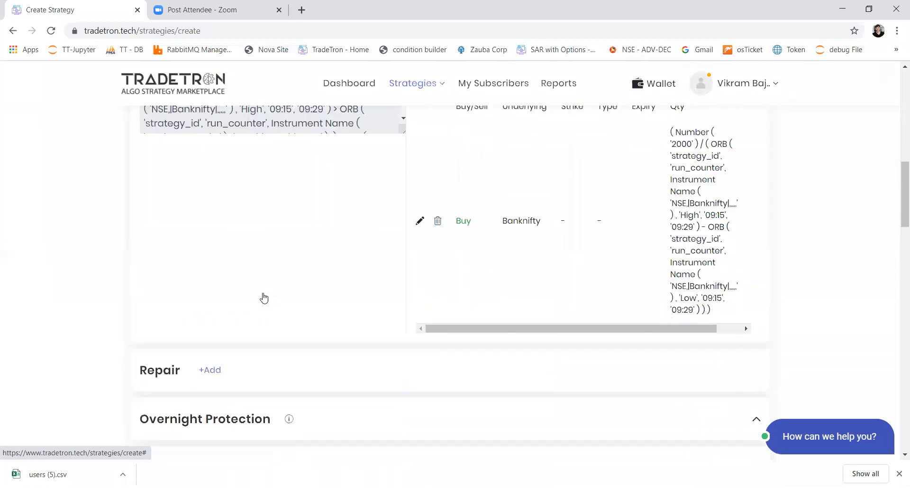
pyautogui.scroll(-3, 199, 450)
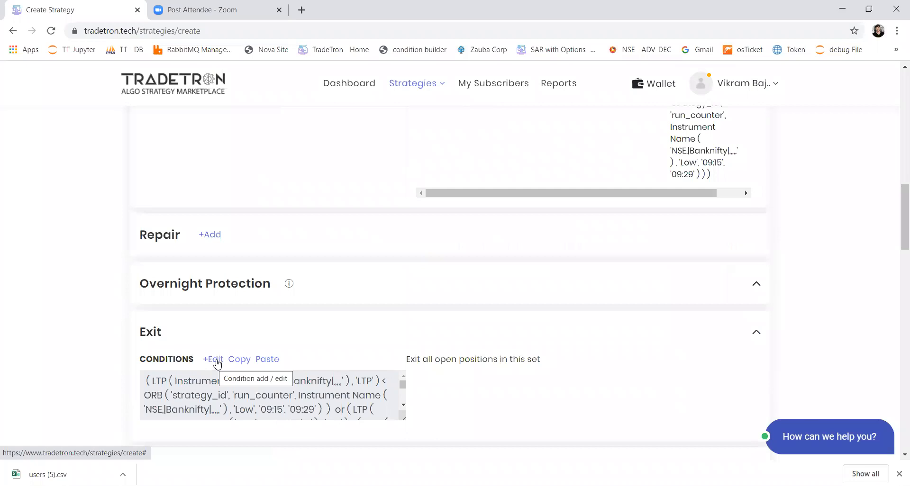
pyautogui.click(304, 415)
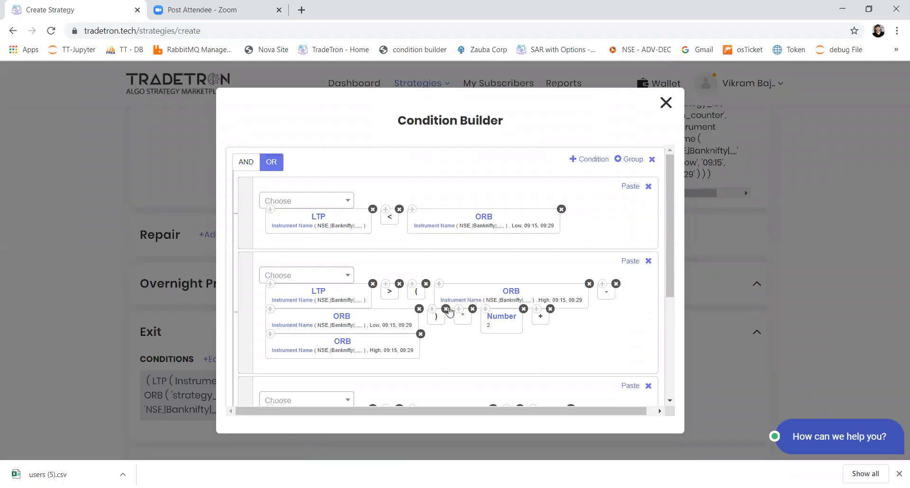
pyautogui.click(665, 103)
pyautogui.scroll(6, 265, 222)
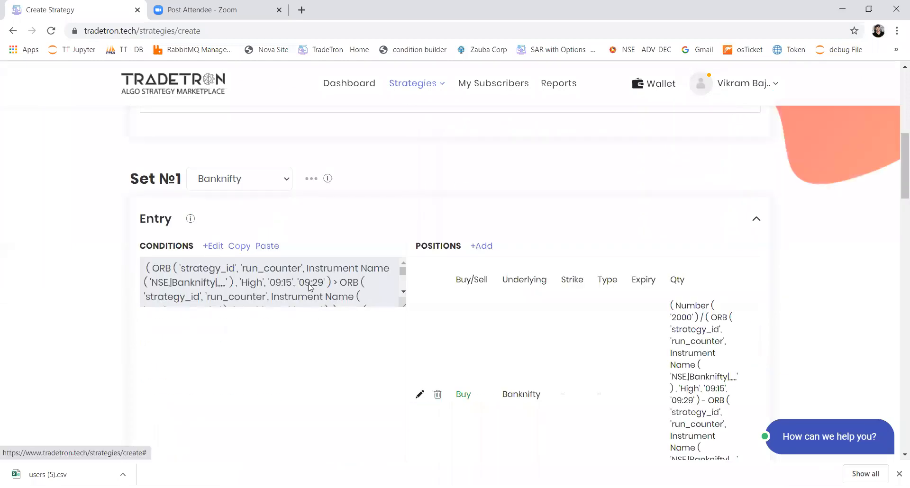
# Open Set 1's entry conditions and add a fourth condition starting with the Positions Detail keyword
pyautogui.click(309, 286)
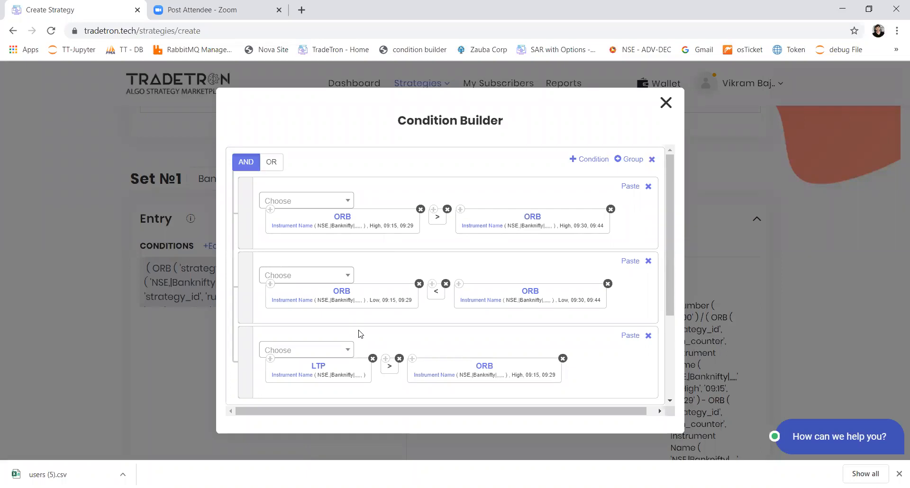
pyautogui.click(583, 162)
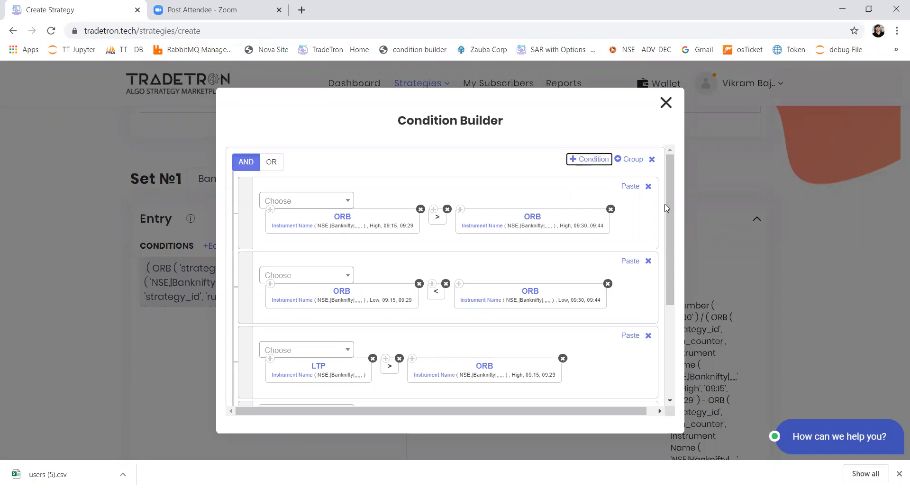
pyautogui.scroll(-1, 673, 304)
pyautogui.scroll(-2, 673, 313)
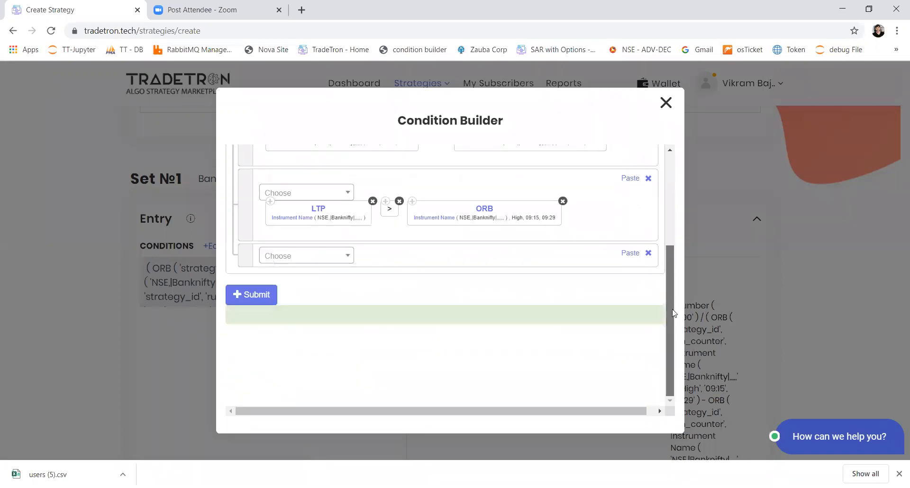
pyautogui.click(324, 256)
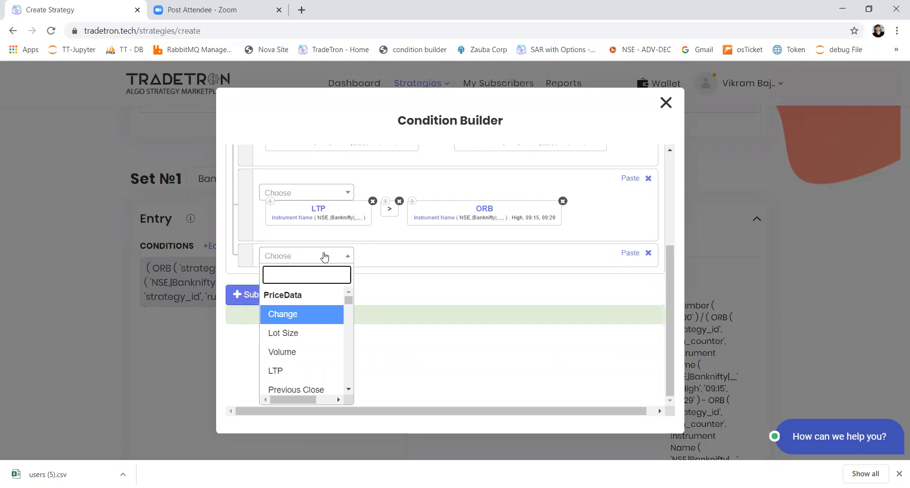
pyautogui.write('pos')
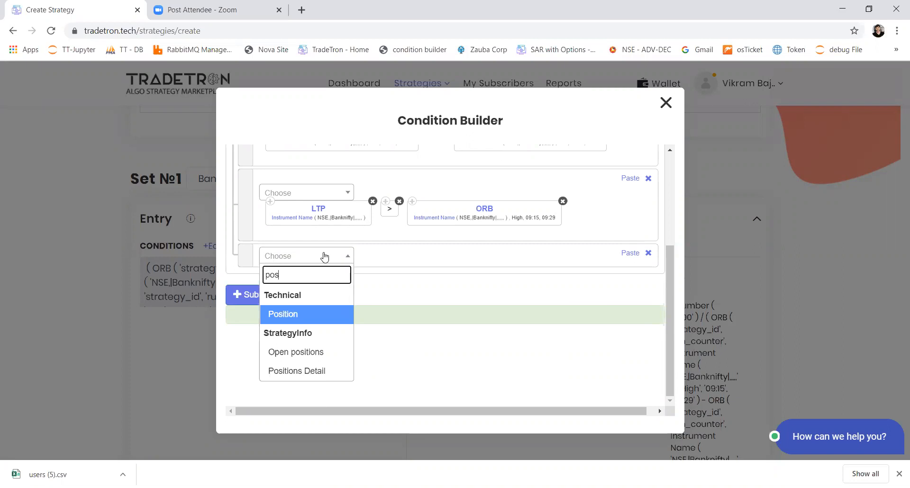
pyautogui.press('Down')
pyautogui.press('Down')
pyautogui.press('Return')
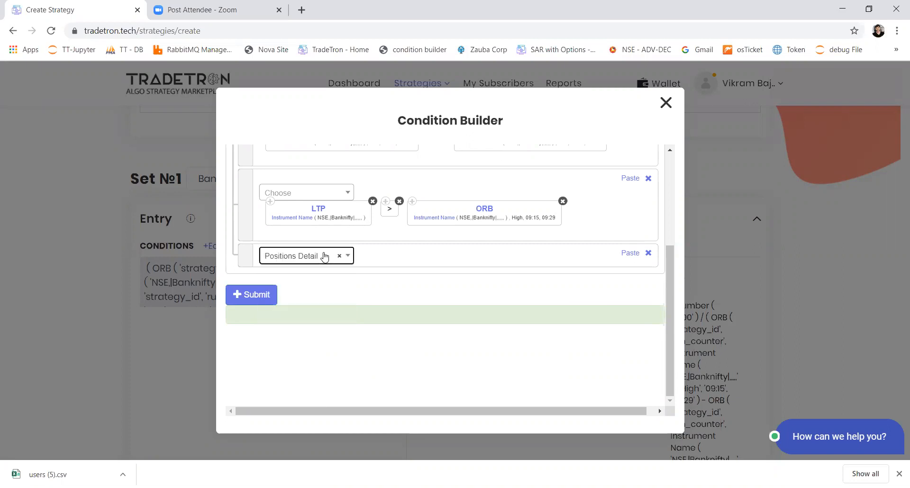
# Configure the Positions Detail keyword with condition type Entry and underlying List - Banknifty
pyautogui.press('Down')
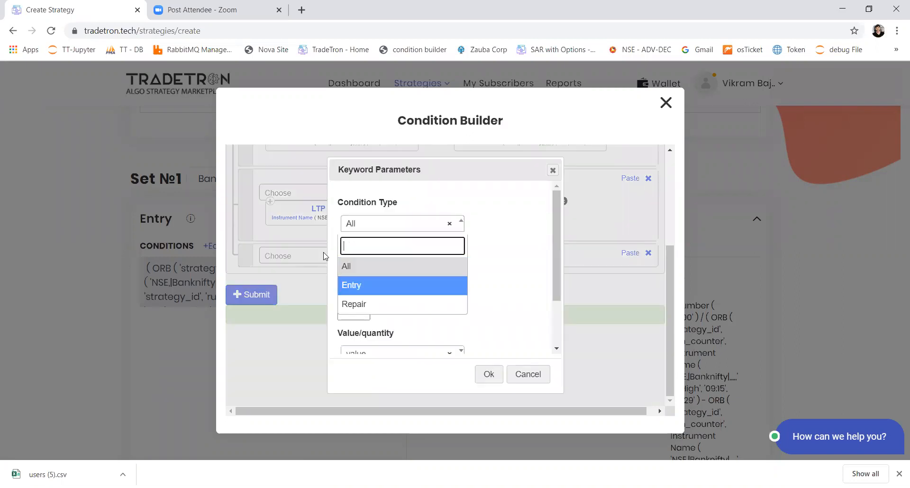
pyautogui.press('Return')
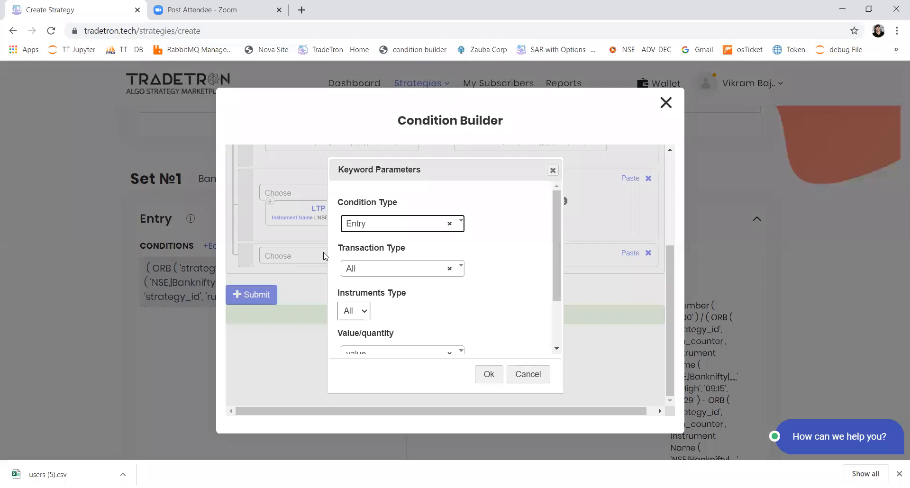
pyautogui.press('Tab')
pyautogui.press('Tab')
pyautogui.press('Tab')
pyautogui.press('Tab')
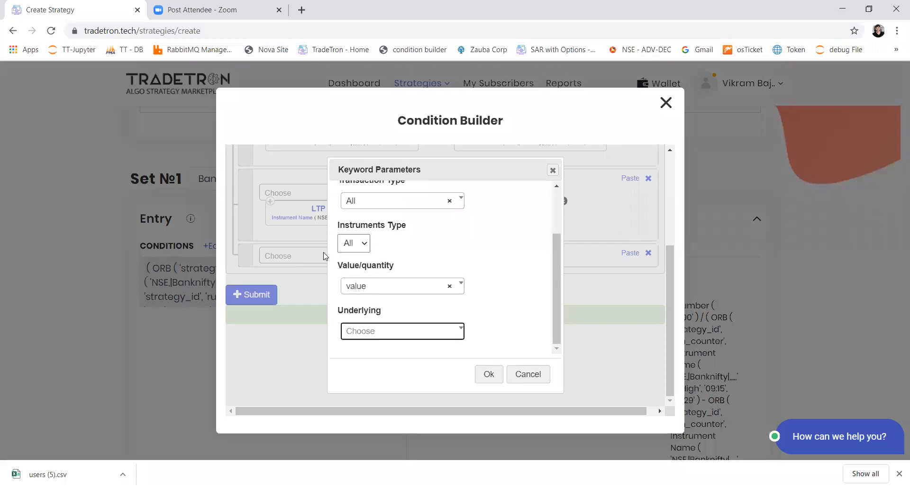
pyautogui.press('Return')
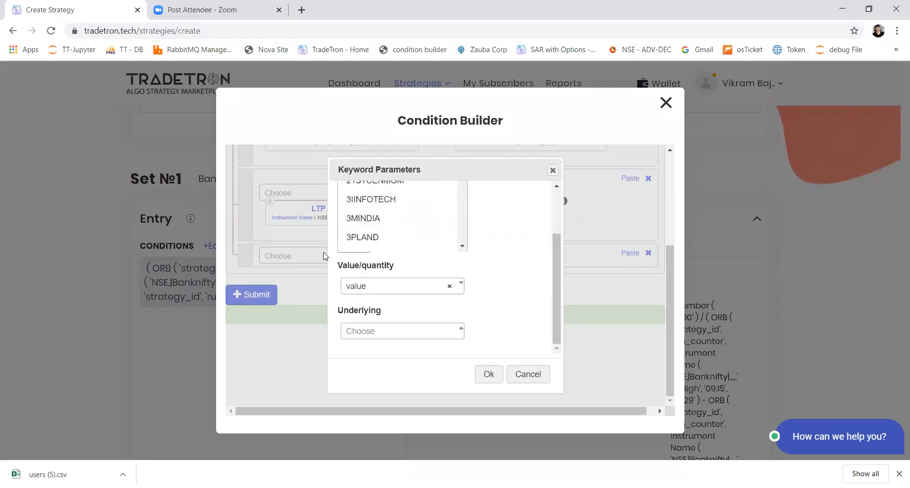
pyautogui.write('li')
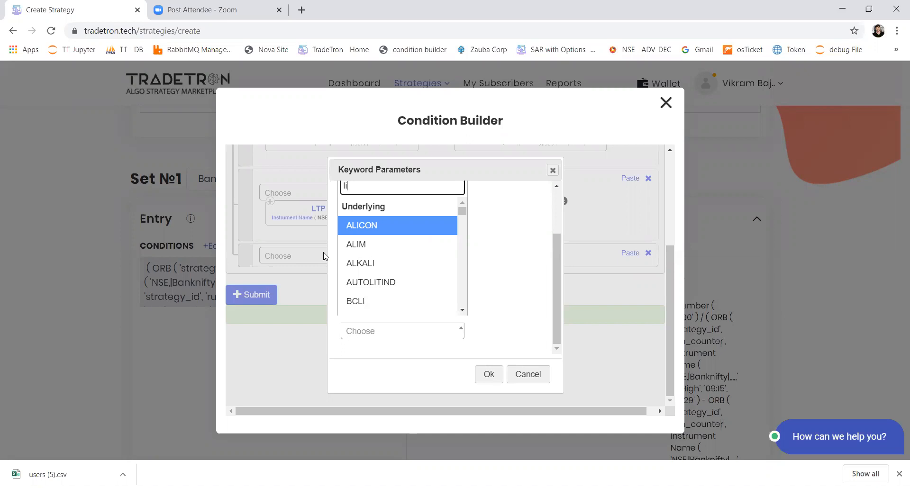
pyautogui.write('s')
pyautogui.press('Down')
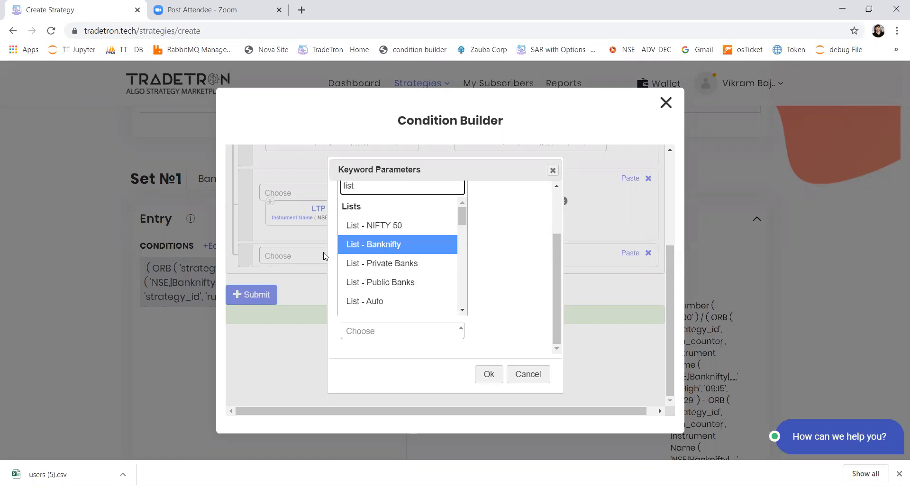
pyautogui.press('Return')
pyautogui.click(480, 373)
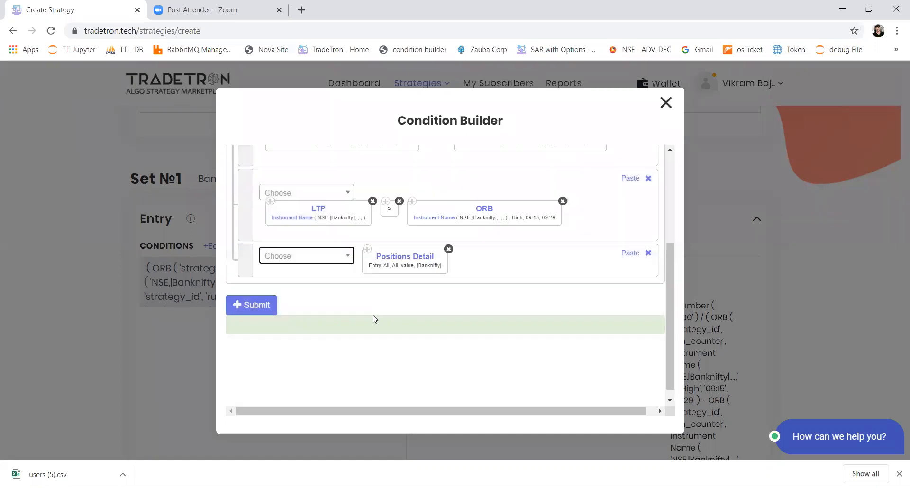
# Complete the Positions Detail condition as equal to Number 0 and submit Set 1's entry conditions
pyautogui.click(319, 262)
pyautogui.write('=')
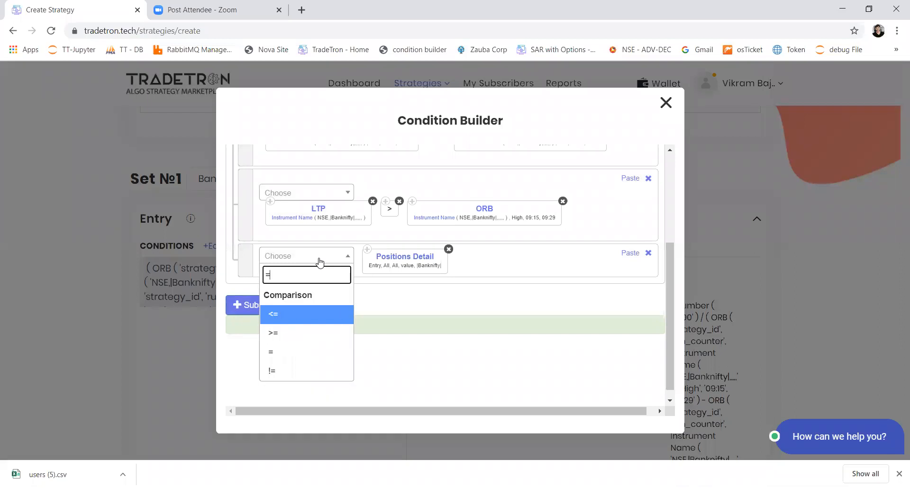
pyautogui.press('Down')
pyautogui.press('Down')
pyautogui.press('Return')
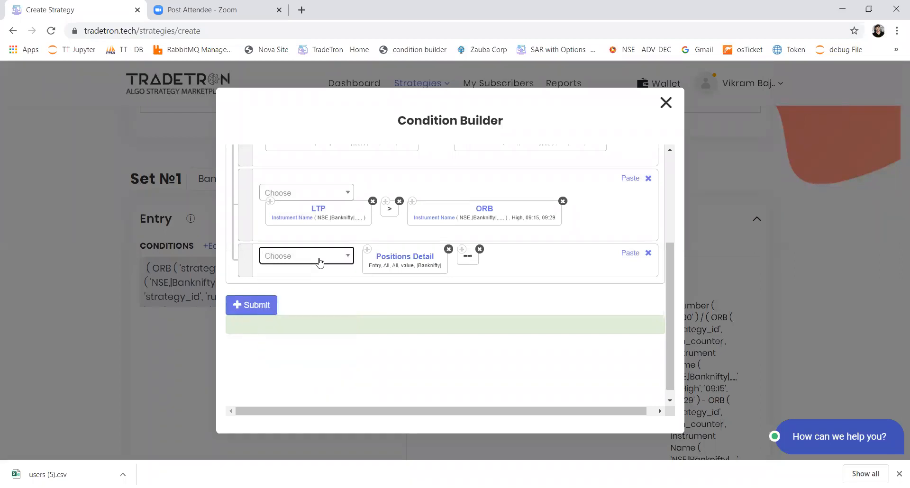
pyautogui.click(320, 263)
pyautogui.write('number')
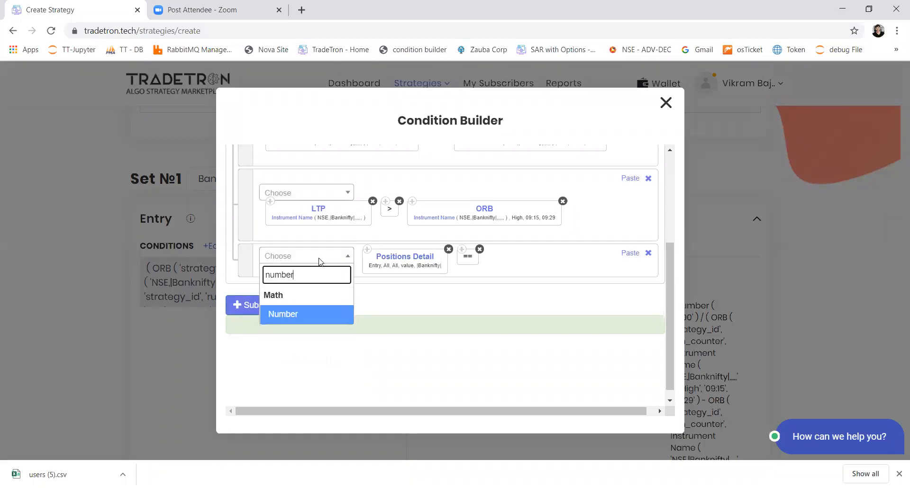
pyautogui.press('Return')
pyautogui.press('Return')
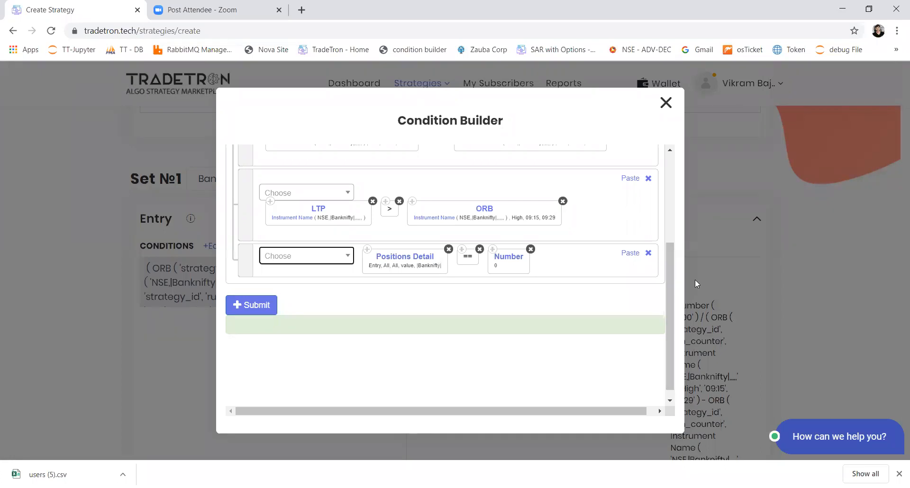
pyautogui.moveTo(670, 279); pyautogui.dragTo(680, 310)
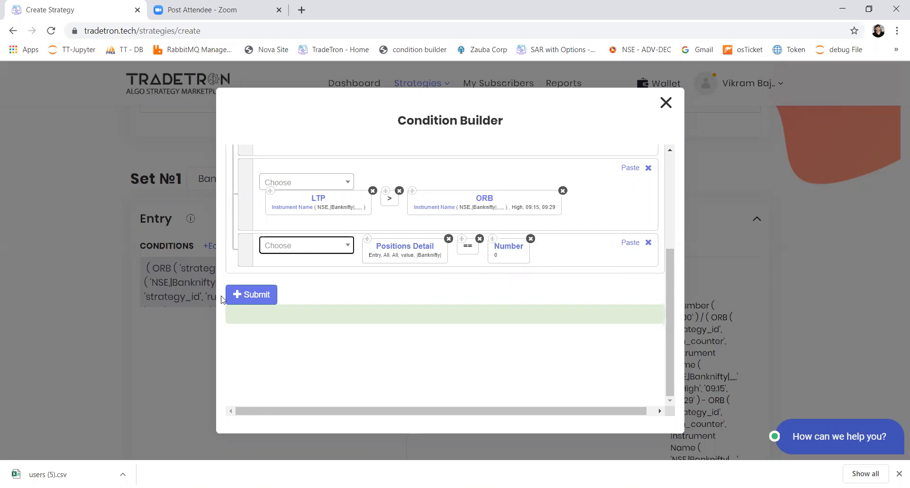
pyautogui.click(262, 304)
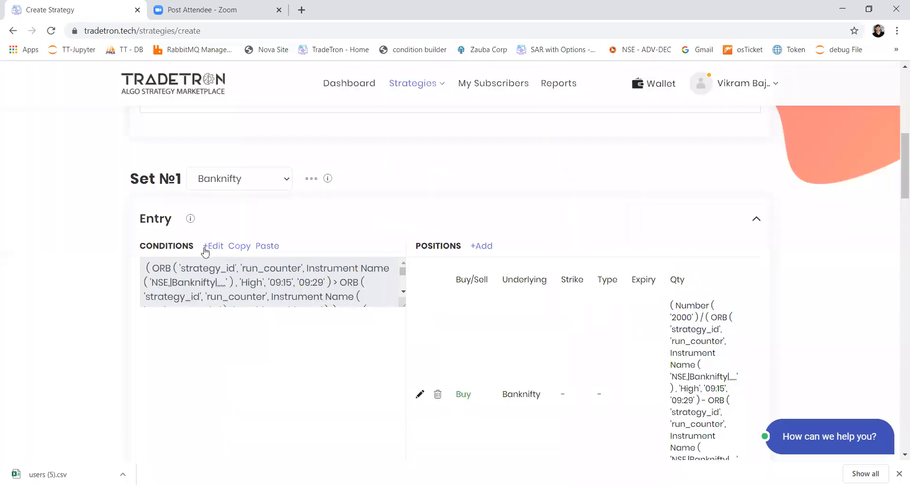
# Add a second set to the strategy below Set 1
pyautogui.scroll(-10, 244, 319)
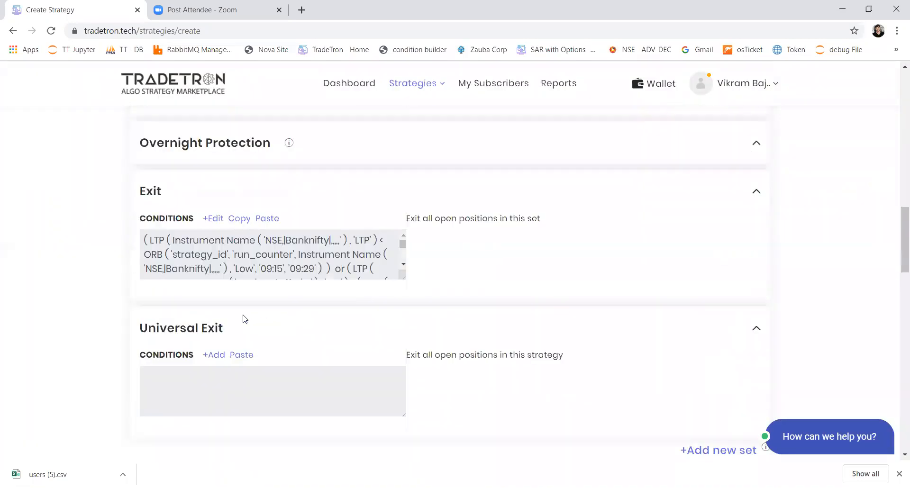
pyautogui.scroll(4, 243, 322)
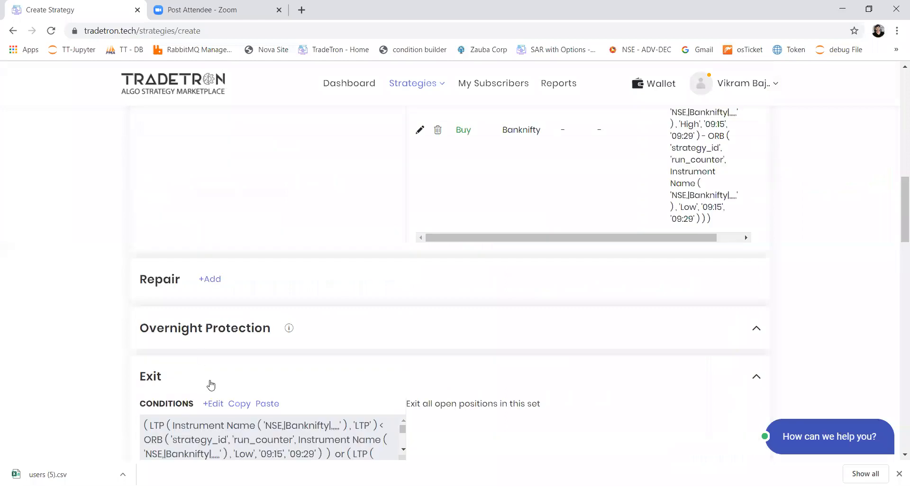
pyautogui.scroll(6, 209, 382)
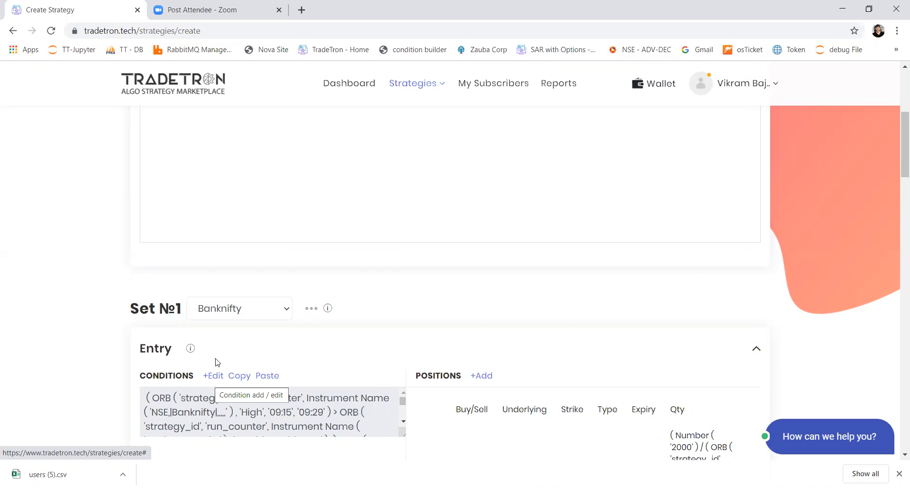
pyautogui.scroll(-6, 220, 349)
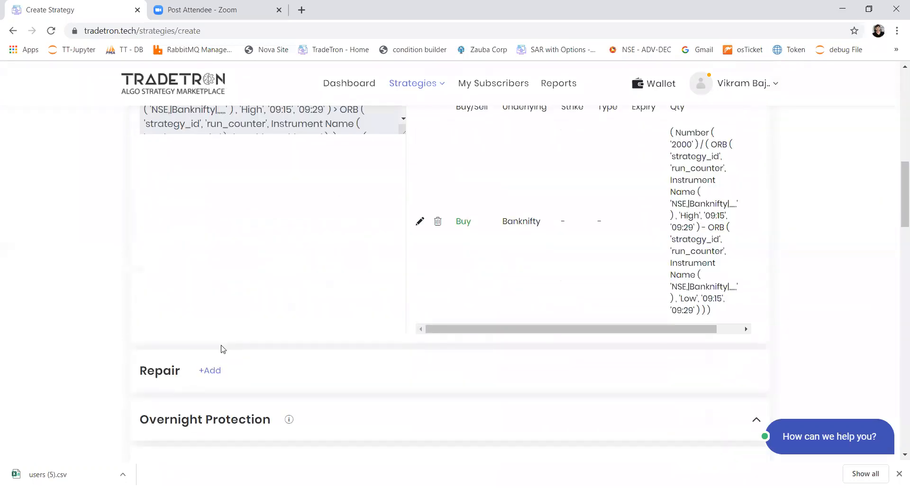
pyautogui.scroll(2, 221, 349)
pyautogui.scroll(-9, 221, 350)
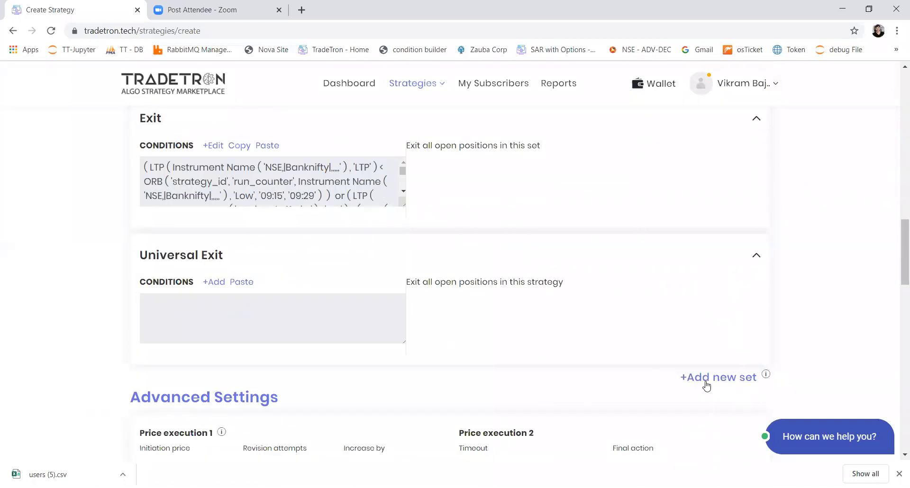
pyautogui.click(707, 385)
pyautogui.scroll(-7, 577, 274)
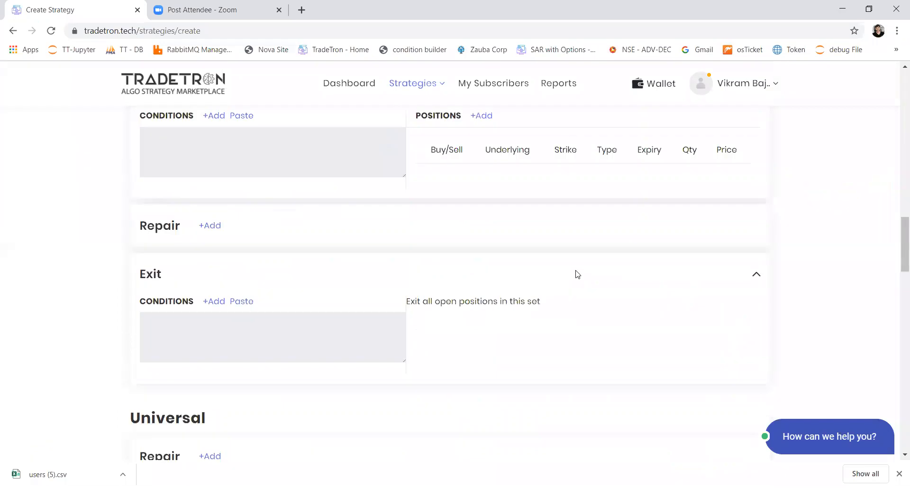
pyautogui.scroll(7, 578, 274)
pyautogui.rightClick(575, 270)
pyautogui.click(523, 242)
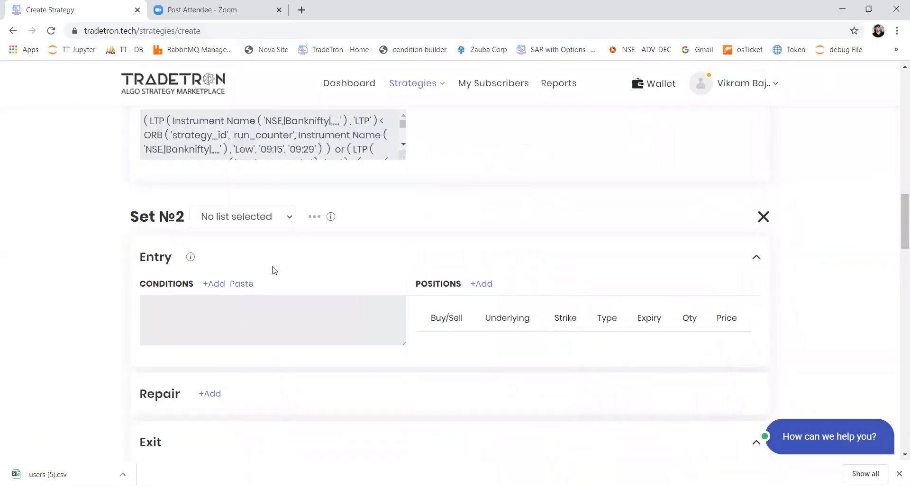
# Copy Set 1's entry conditions and paste them into Set 2's entry conditions
pyautogui.scroll(6, 273, 270)
pyautogui.scroll(5, 273, 269)
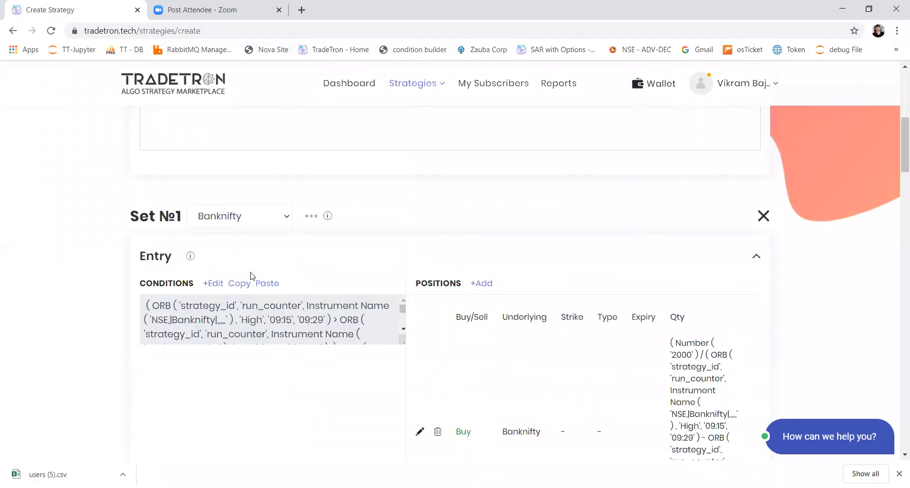
pyautogui.click(239, 283)
pyautogui.scroll(-17, 250, 326)
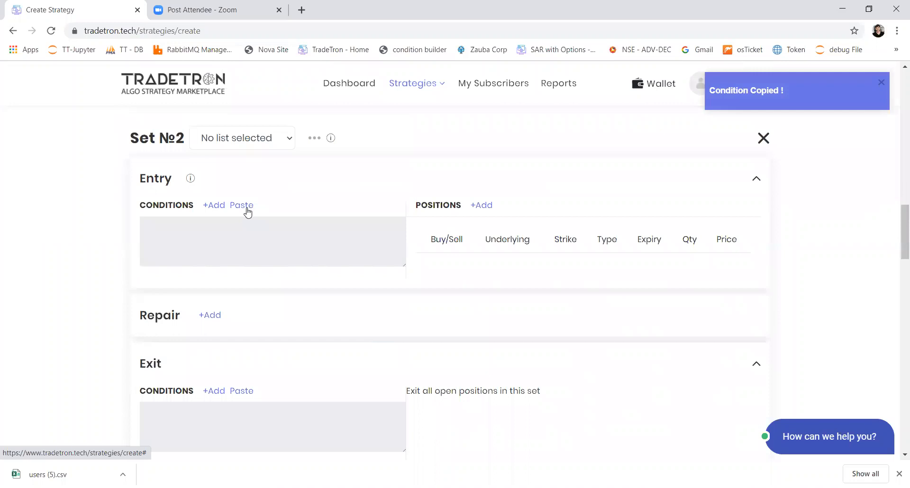
pyautogui.click(243, 205)
# Open Set 2's entry conditions and replace the operator between LTP and ORB in the third condition with <
pyautogui.click(217, 208)
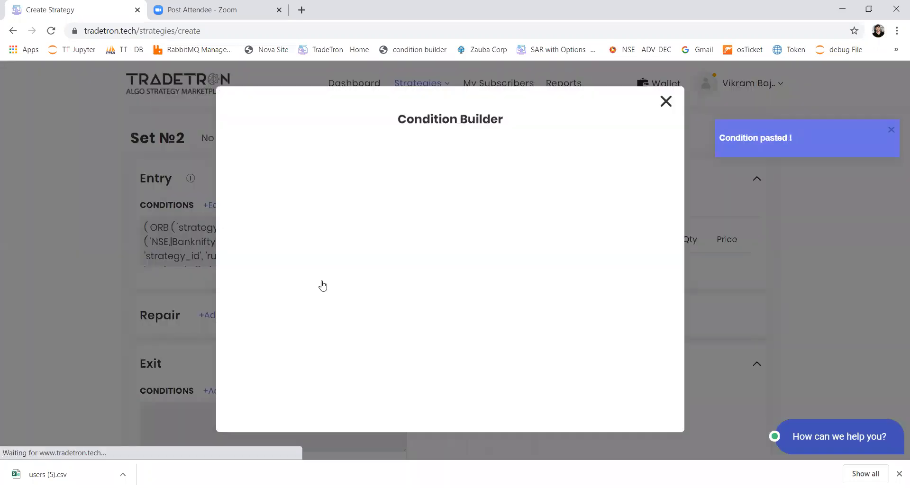
pyautogui.scroll(-3, 443, 341)
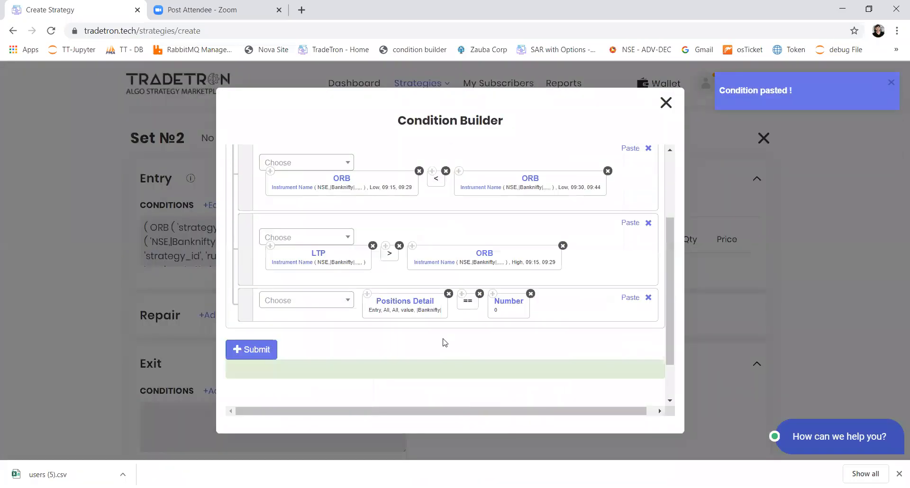
pyautogui.scroll(2, 405, 294)
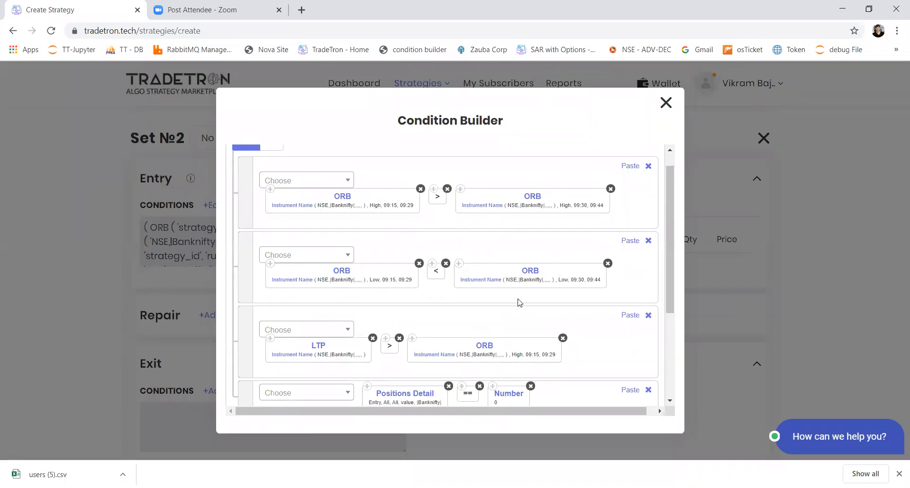
pyautogui.scroll(-3, 517, 304)
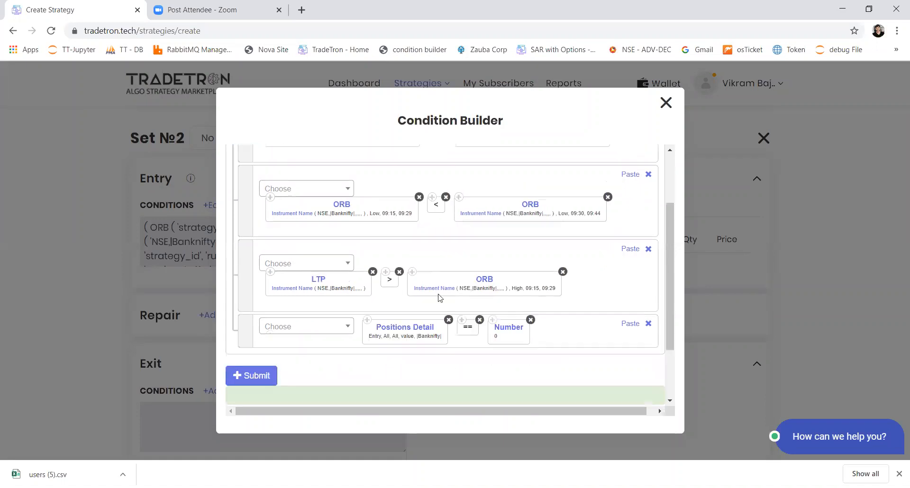
pyautogui.click(400, 263)
pyautogui.click(326, 260)
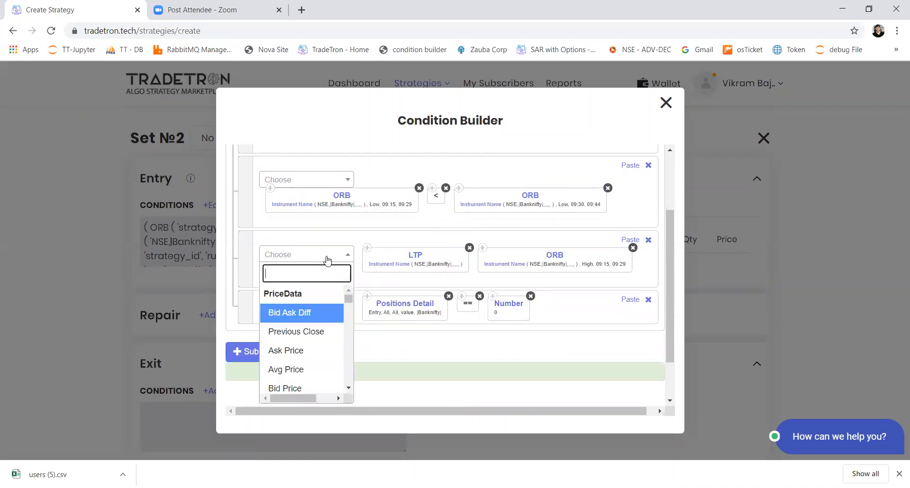
pyautogui.write('<')
pyautogui.press('Return')
pyautogui.moveTo(557, 268); pyautogui.dragTo(410, 268)
# Switch the ORB keyword in the LTP condition to Low for the 09:15 to 09:29 range
pyautogui.click(483, 269)
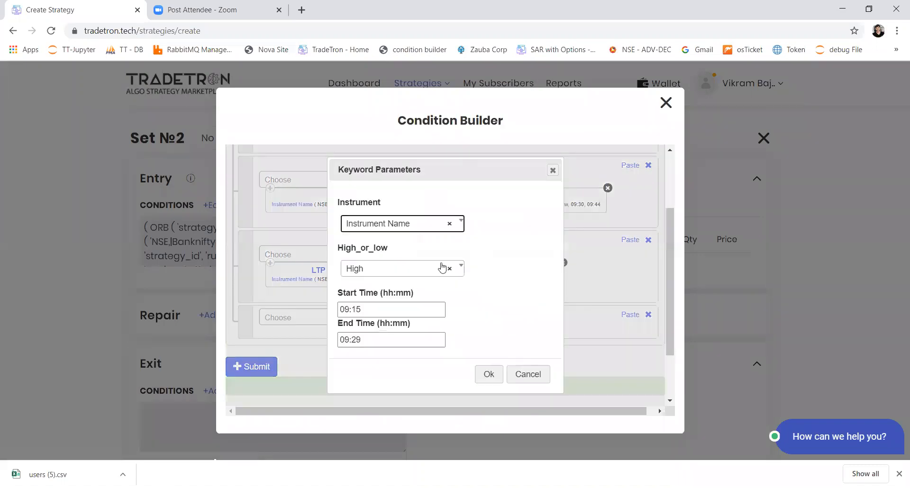
pyautogui.click(424, 269)
pyautogui.click(394, 331)
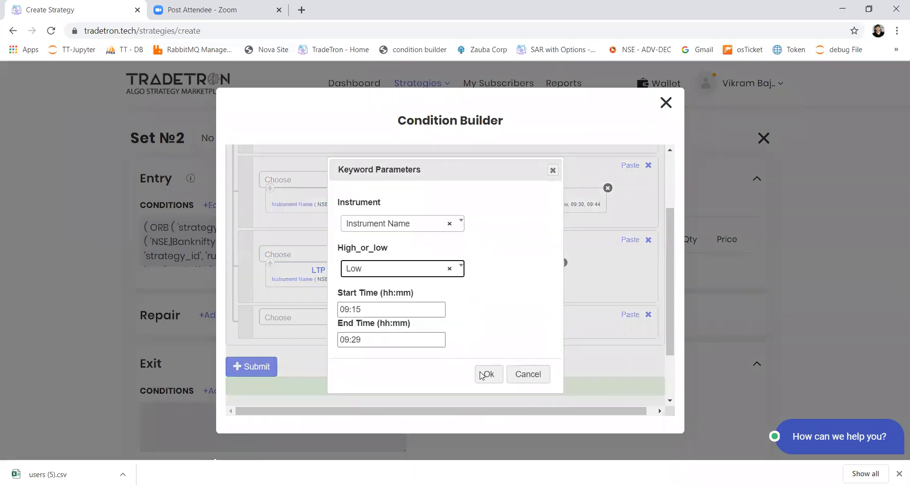
pyautogui.click(487, 373)
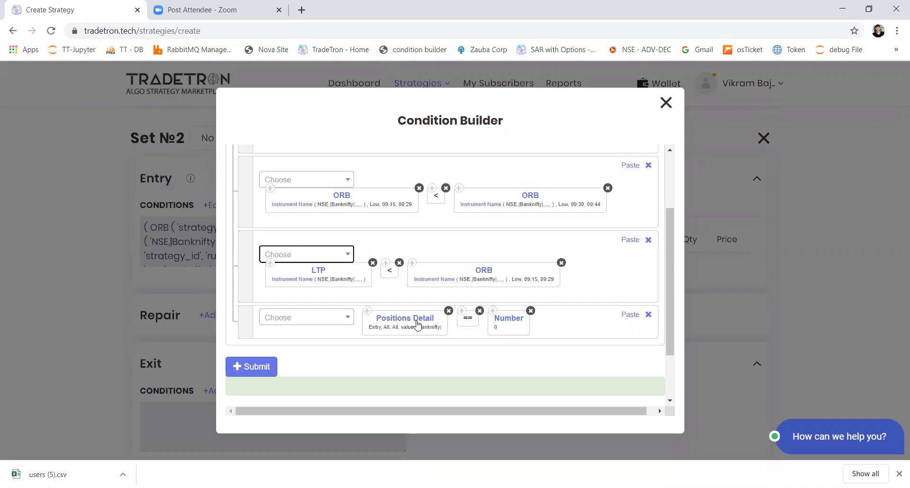
# Set the Positions Detail transaction type to S in Set 2's last entry condition and submit the conditions
pyautogui.click(417, 323)
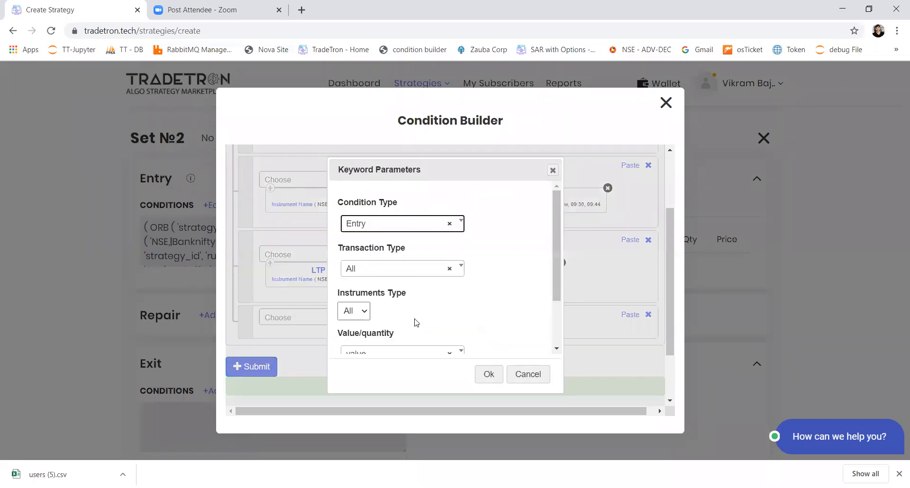
pyautogui.click(407, 269)
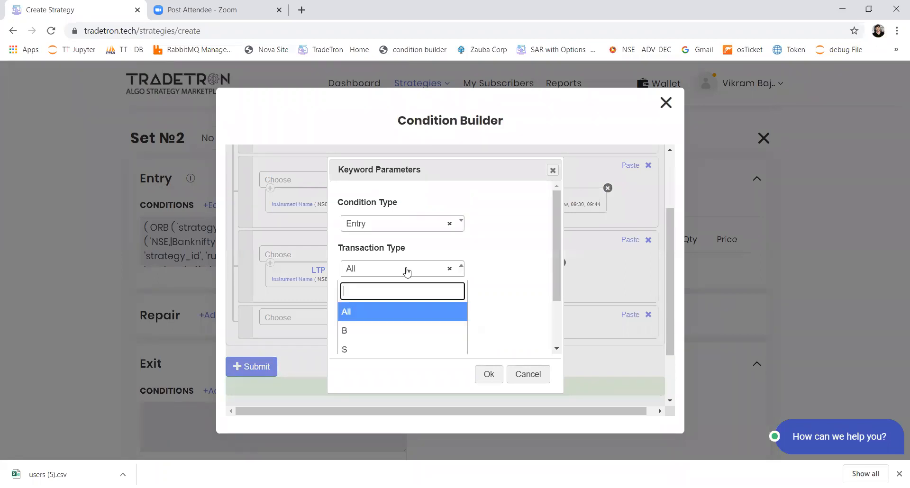
pyautogui.click(369, 346)
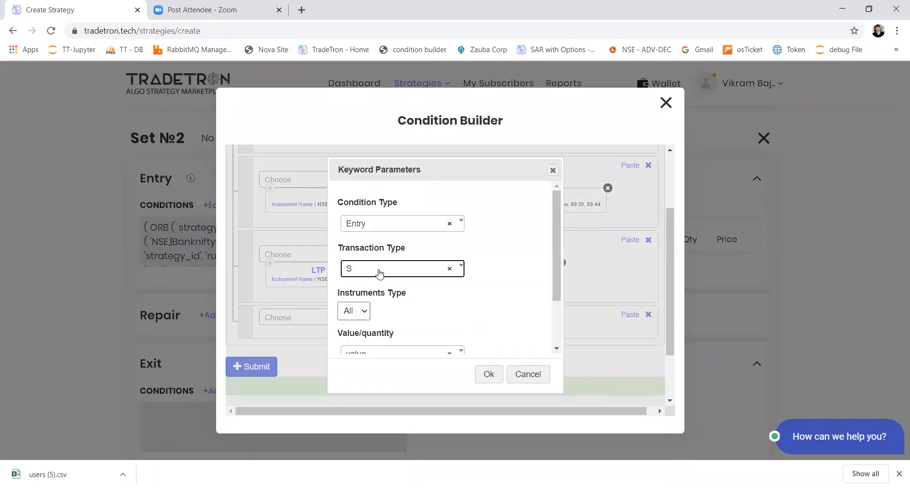
pyautogui.click(489, 374)
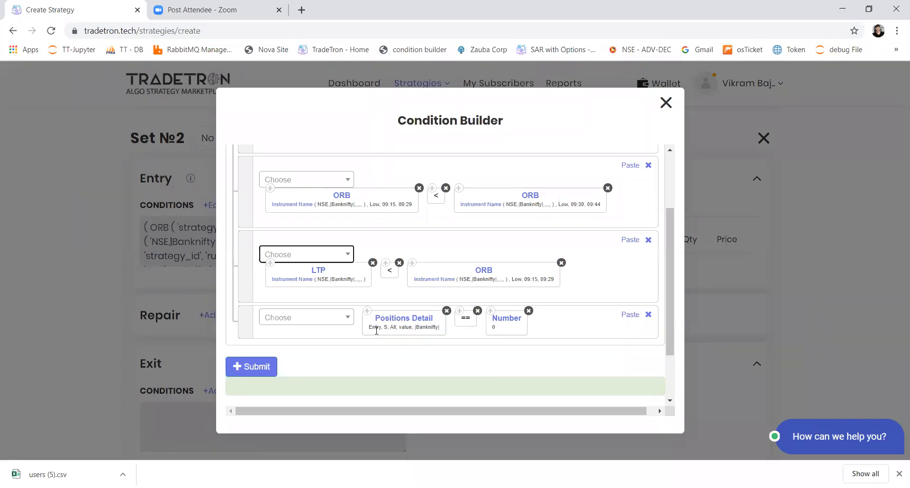
pyautogui.click(257, 372)
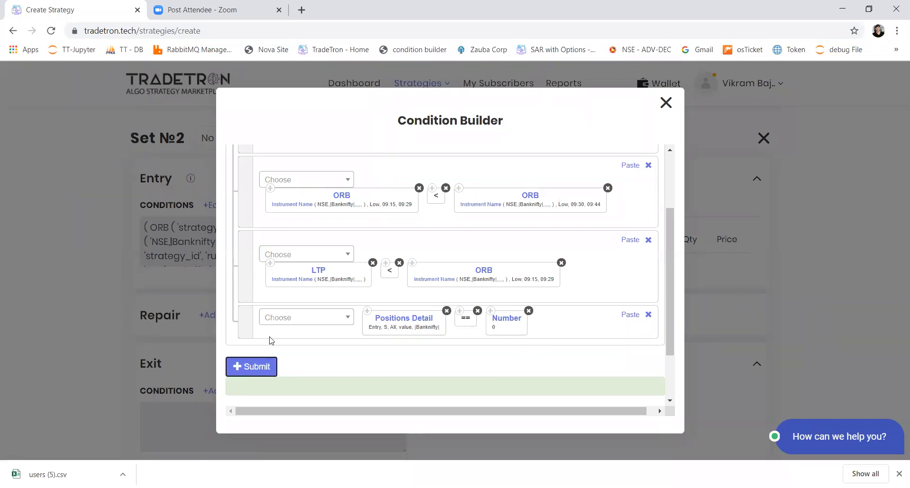
# Set the Positions Detail transaction type to B in Set 1's last entry condition and submit the conditions
pyautogui.scroll(12, 272, 331)
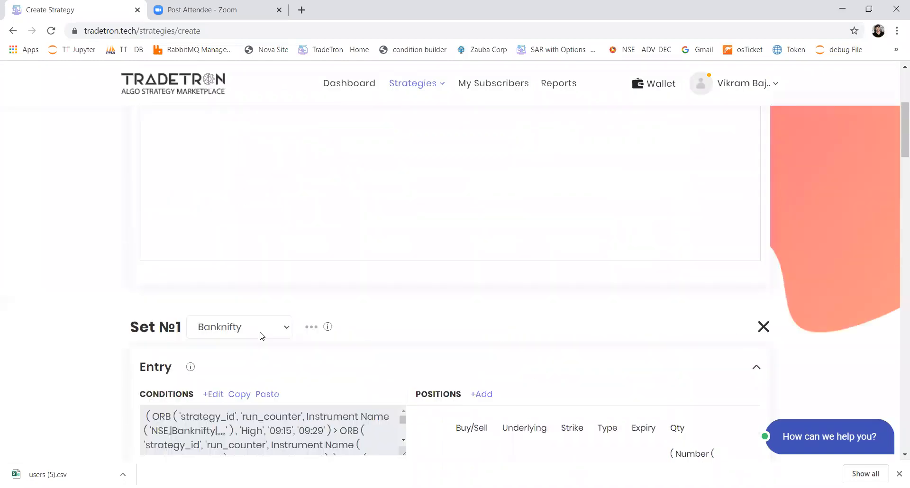
pyautogui.scroll(-2, 411, 383)
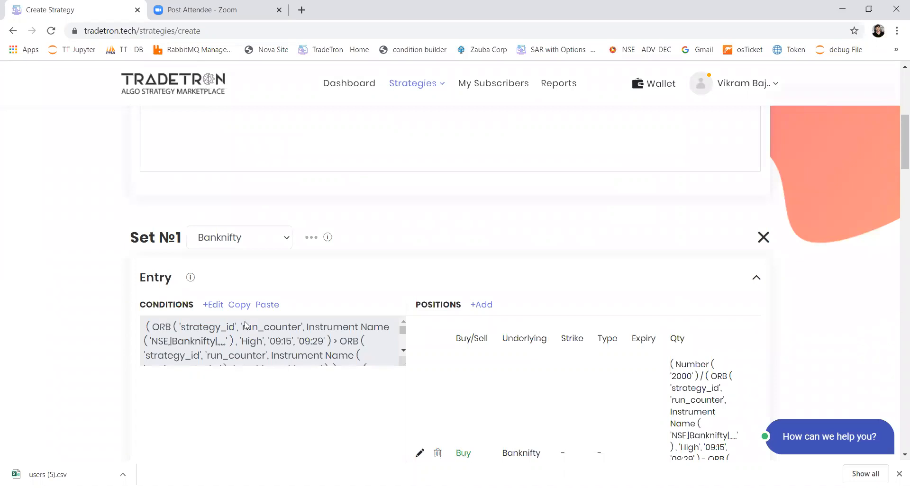
pyautogui.click(216, 307)
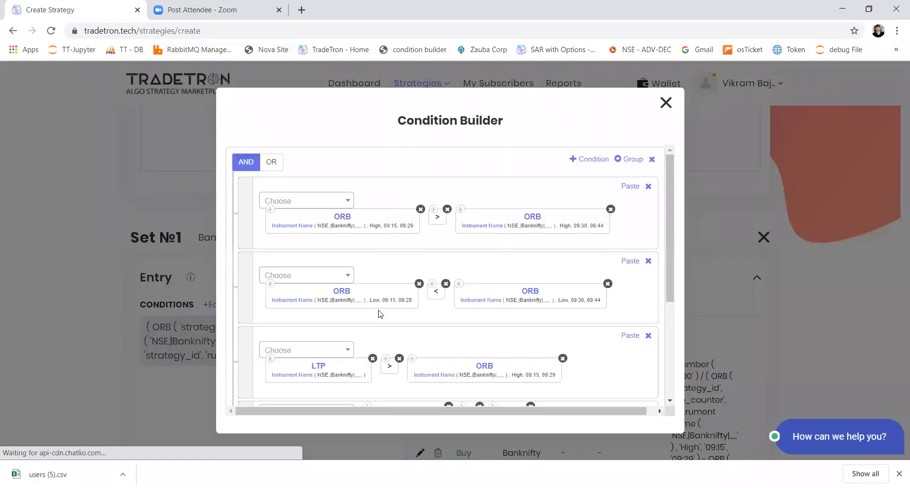
pyautogui.scroll(-4, 378, 313)
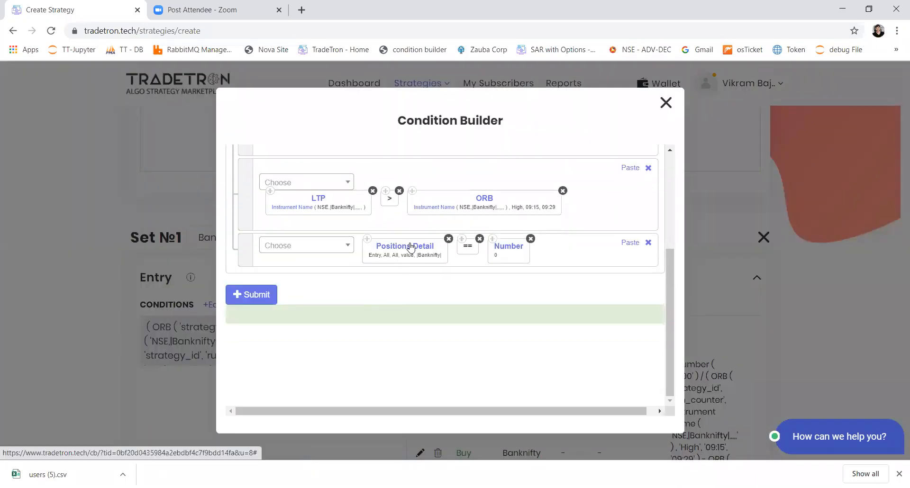
pyautogui.click(411, 247)
pyautogui.click(364, 269)
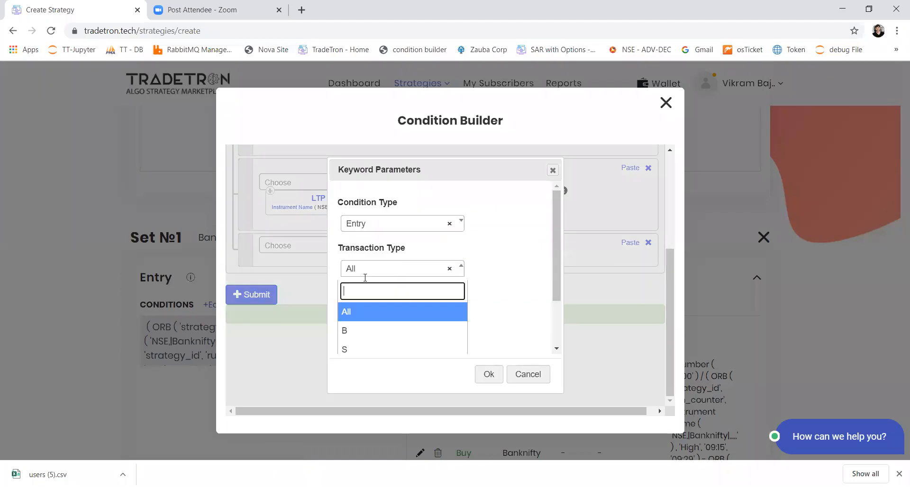
pyautogui.click(353, 329)
pyautogui.click(490, 377)
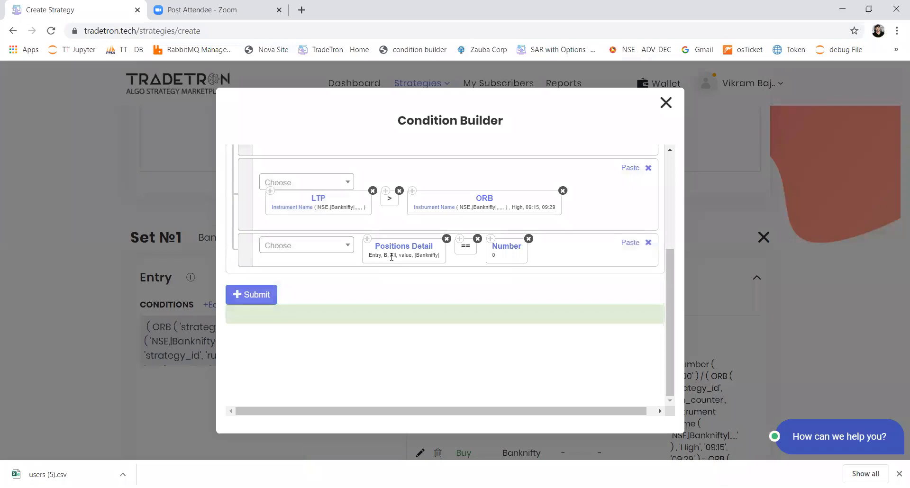
pyautogui.click(244, 299)
# Assign the Banknifty stock list to Set 2
pyautogui.scroll(-15, 373, 404)
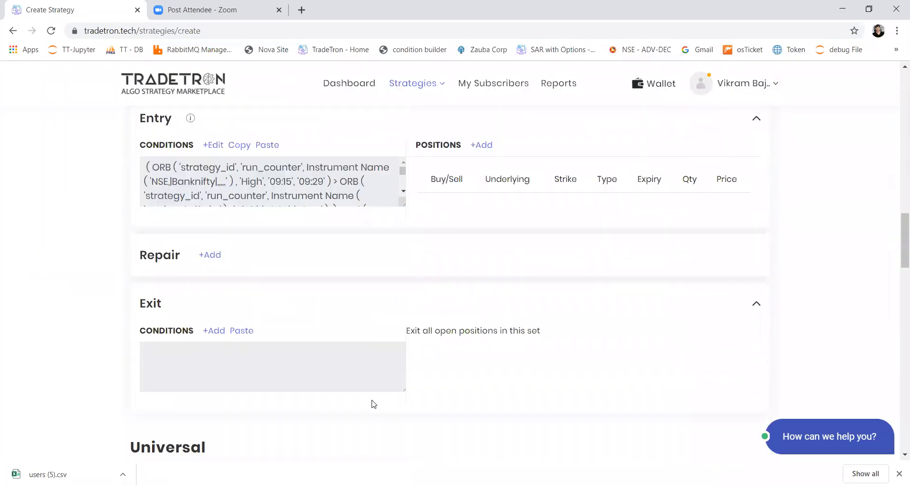
pyautogui.scroll(1, 485, 184)
pyautogui.click(481, 190)
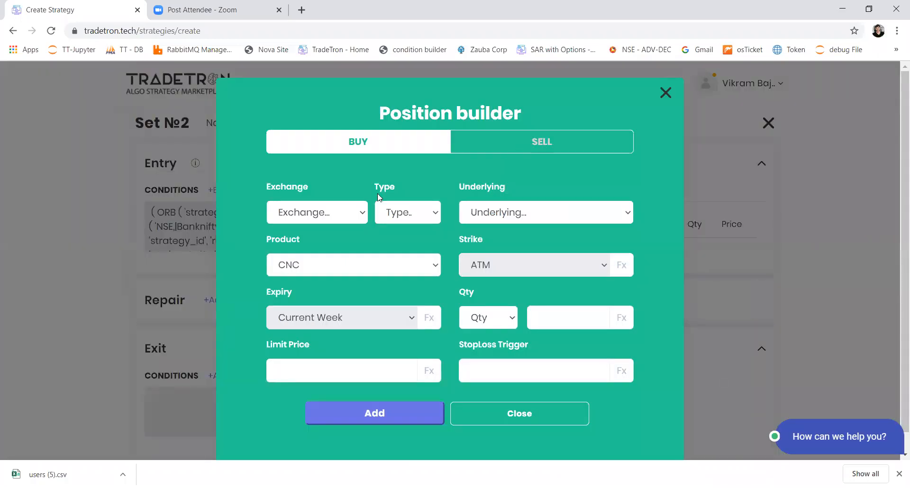
pyautogui.click(667, 94)
pyautogui.click(257, 127)
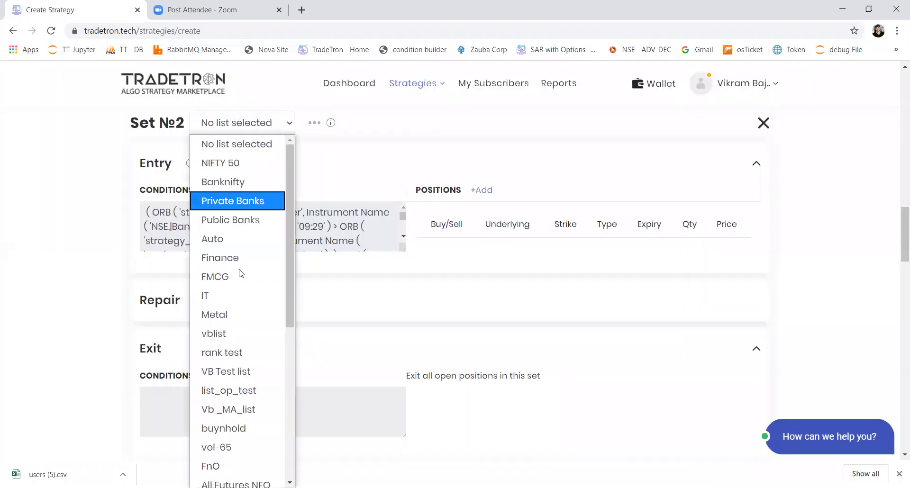
pyautogui.click(245, 182)
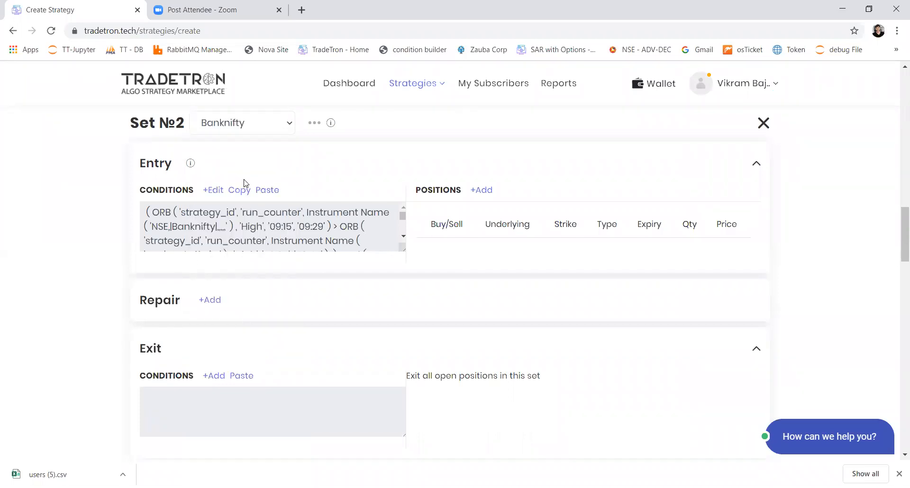
# Start a new entry position in Set 2 for the Banknifty list and set its product to MIS
pyautogui.click(492, 190)
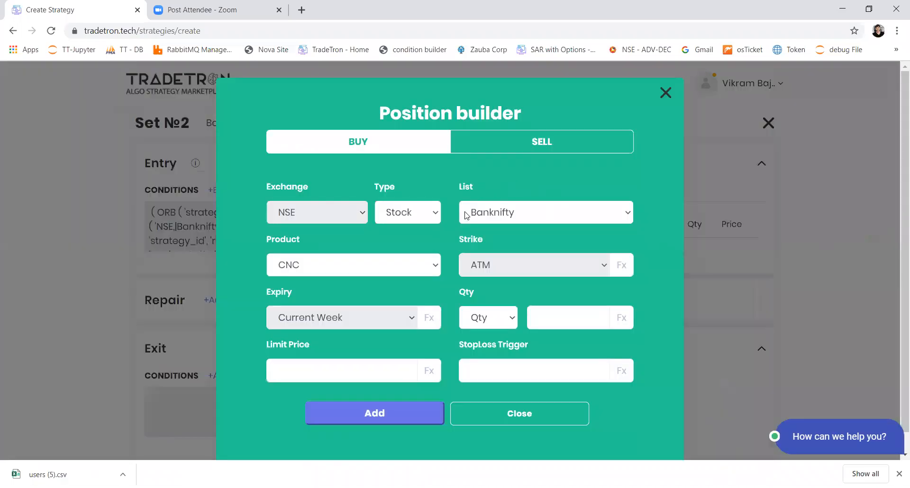
pyautogui.click(519, 214)
pyautogui.click(520, 216)
pyautogui.click(386, 266)
pyautogui.click(393, 308)
# Begin the position's quantity formula with Number 2000, a division operator and an opening bracket
pyautogui.click(625, 319)
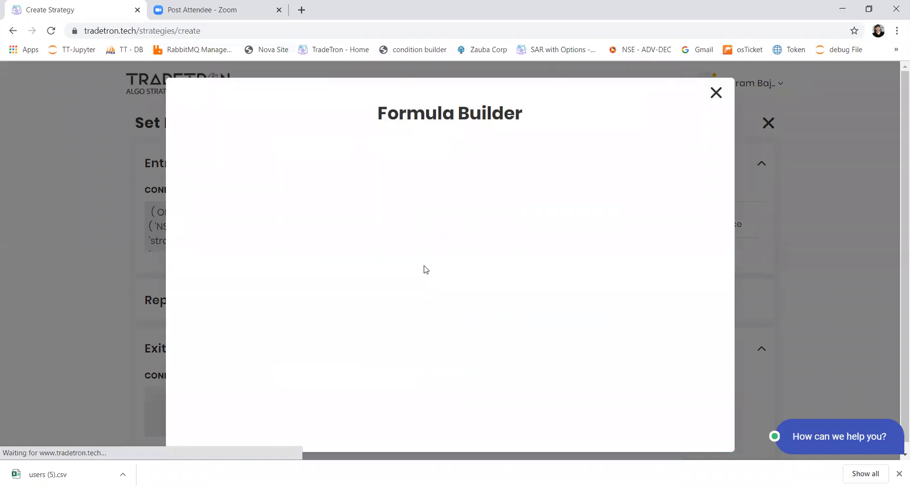
pyautogui.click(276, 180)
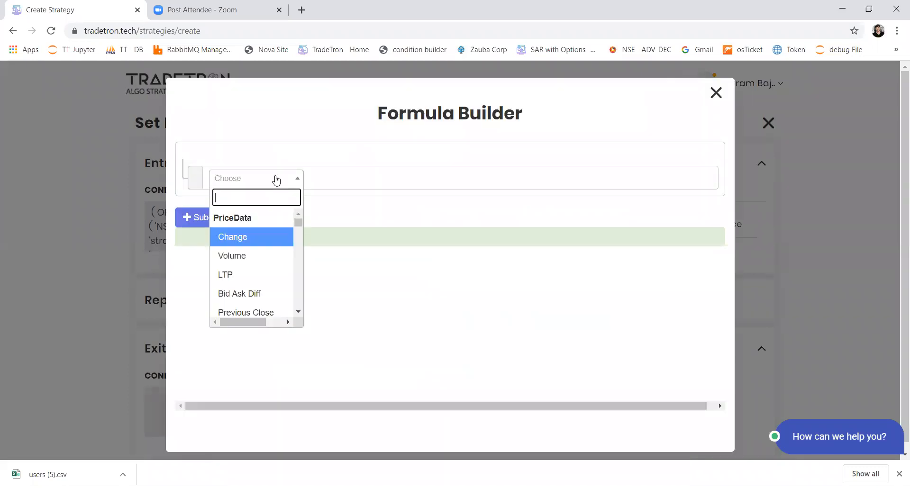
pyautogui.write('numb')
pyautogui.press('Return')
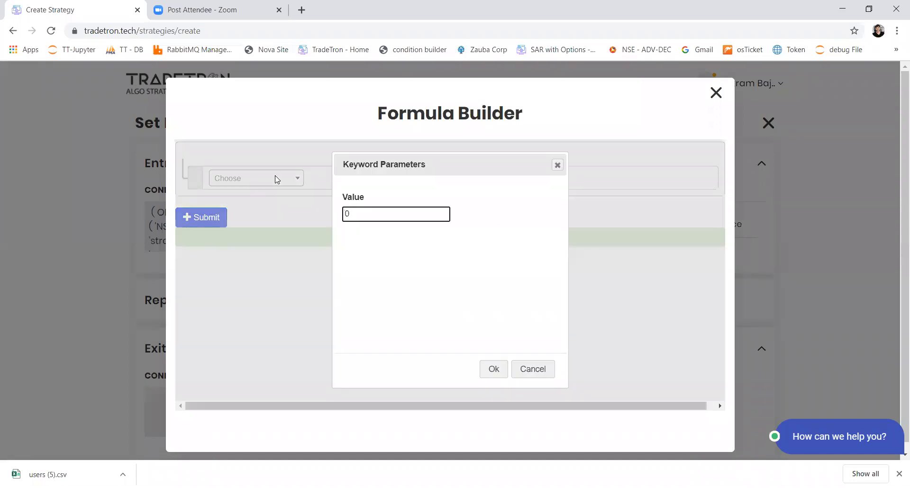
pyautogui.write('200')
pyautogui.press('Return')
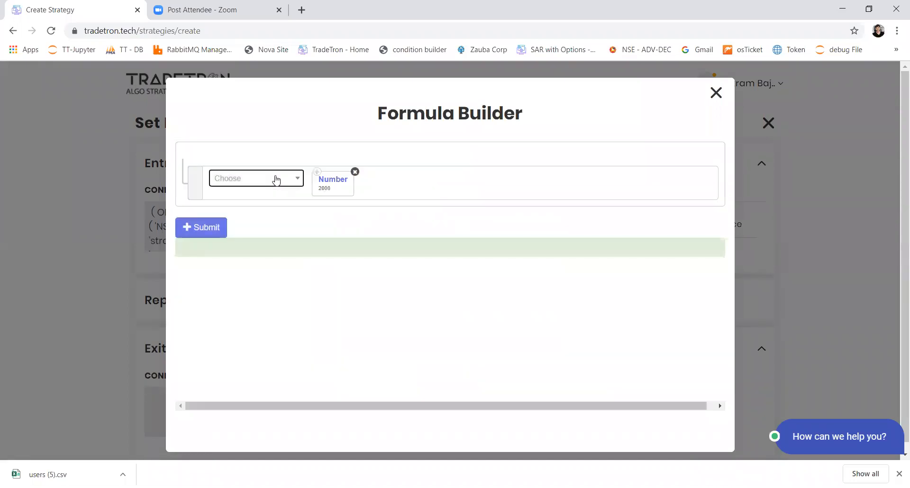
pyautogui.click(277, 180)
pyautogui.write('/')
pyautogui.press('Return')
pyautogui.click(276, 180)
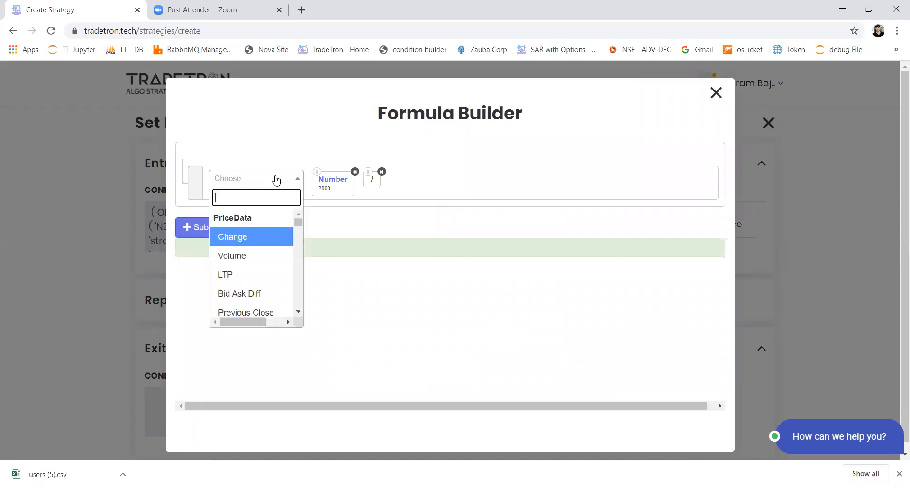
pyautogui.write('(')
pyautogui.press('Return')
# Add an ORB High keyword for 09:15 to 09:29 after the opening bracket in the quantity formula
pyautogui.click(276, 180)
pyautogui.write('orb')
pyautogui.press('Return')
pyautogui.press('Tab')
pyautogui.press('Tab')
pyautogui.press('Tab')
pyautogui.write('09:29')
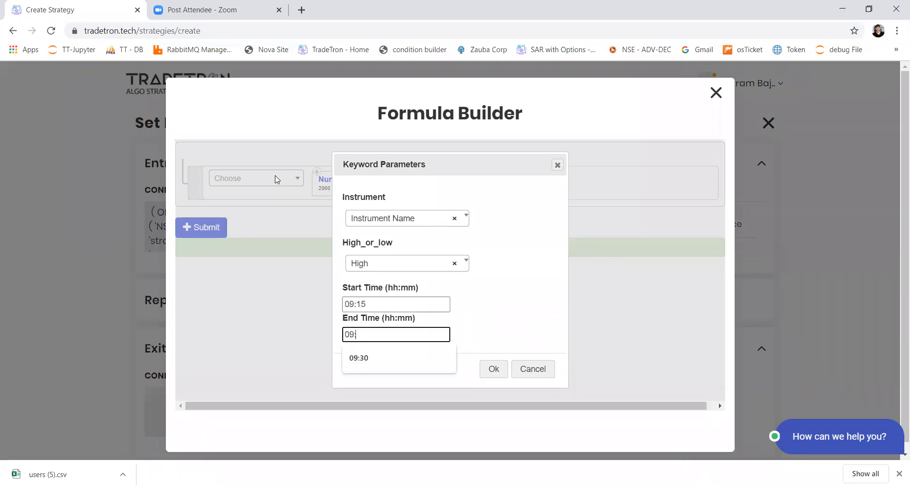
pyautogui.press('Return')
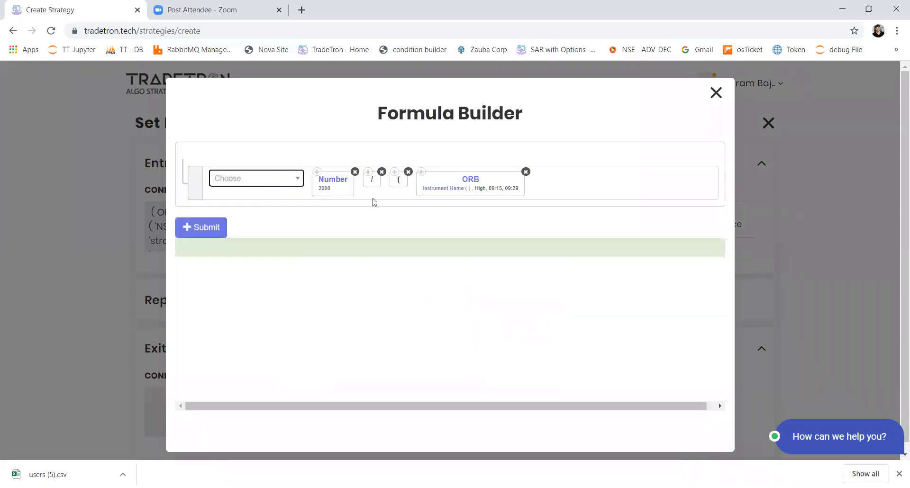
# Set the High ORB's instrument to NSE and List - Banknifty
pyautogui.click(423, 190)
pyautogui.write('ns')
pyautogui.press('Return')
pyautogui.press('Tab')
pyautogui.write('list')
pyautogui.press('Down')
pyautogui.press('Return')
pyautogui.press('Tab')
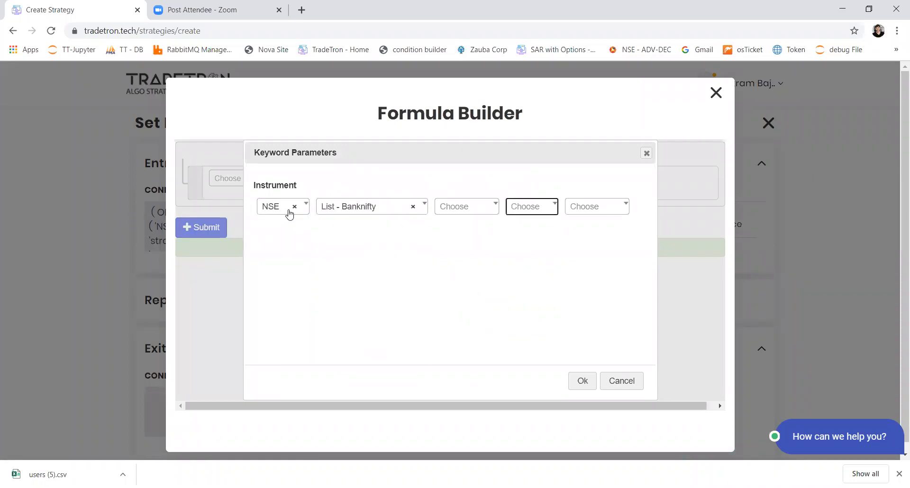
pyautogui.press('Return')
# Subtract an ORB Low keyword for 09:15 to 09:29 and close the bracket in the quantity formula
pyautogui.write('-')
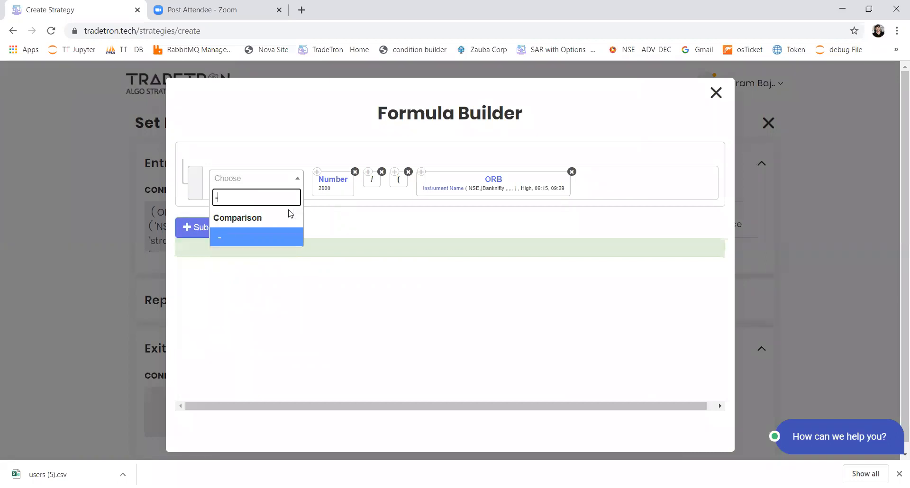
pyautogui.press('Return')
pyautogui.write('orb')
pyautogui.press('Return')
pyautogui.press('Tab')
pyautogui.press('Down')
pyautogui.press('Down')
pyautogui.press('Return')
pyautogui.press('Tab')
pyautogui.press('Tab')
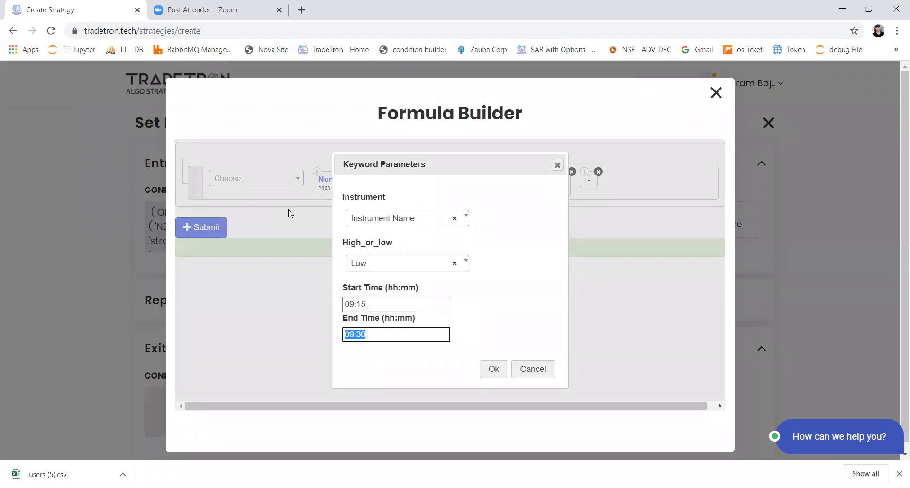
pyautogui.press('Return')
pyautogui.write(')')
pyautogui.press('Return')
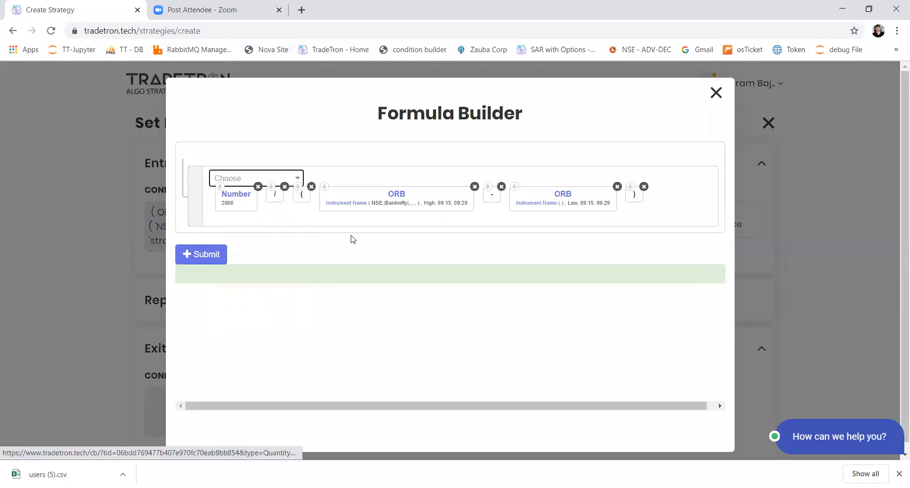
# Set the Low ORB's instrument to NSE and List - Banknifty, and save the formula-sized position in Set 2
pyautogui.click(531, 206)
pyautogui.press('Return')
pyautogui.write('nse')
pyautogui.press('Return')
pyautogui.press('Tab')
pyautogui.press('Return')
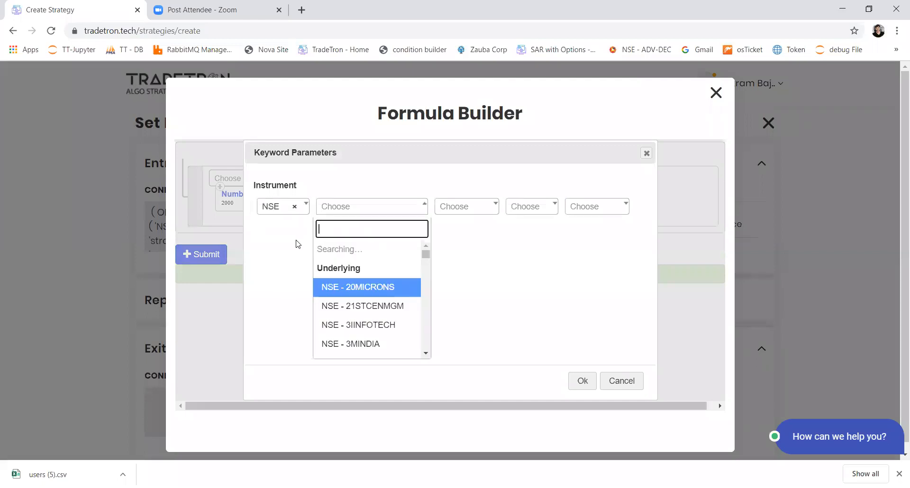
pyautogui.write('list')
pyautogui.press('Down')
pyautogui.press('Return')
pyautogui.press('Tab')
pyautogui.press('Tab')
pyautogui.press('Tab')
pyautogui.press('Return')
pyautogui.click(220, 259)
pyautogui.click(392, 429)
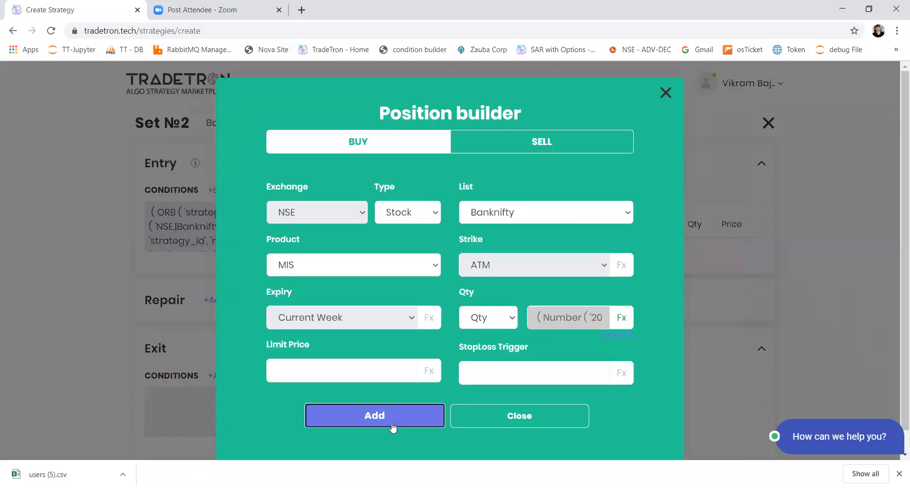
# Copy Set 1's exit conditions and paste them into Set 2's exit conditions
pyautogui.scroll(4, 332, 301)
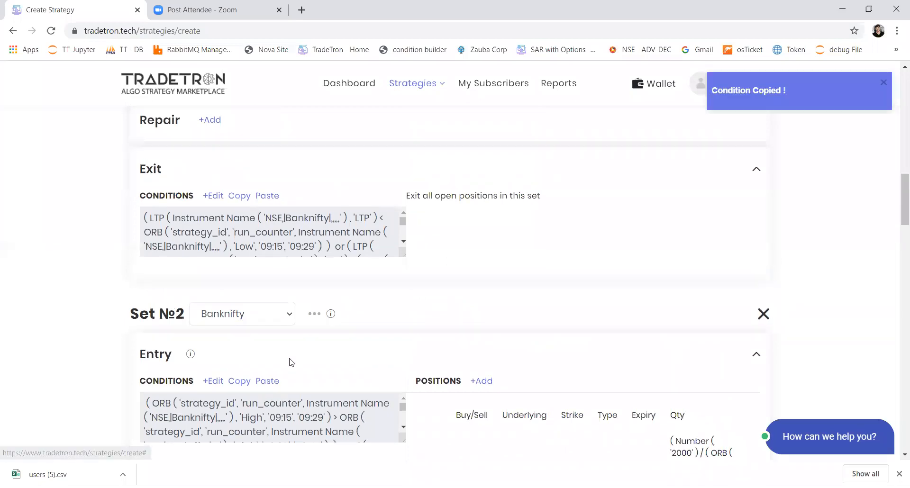
pyautogui.scroll(-8, 288, 362)
pyautogui.click(243, 284)
# Open Set 2's exit conditions and replace the > after LTP in the second condition with <
pyautogui.click(209, 283)
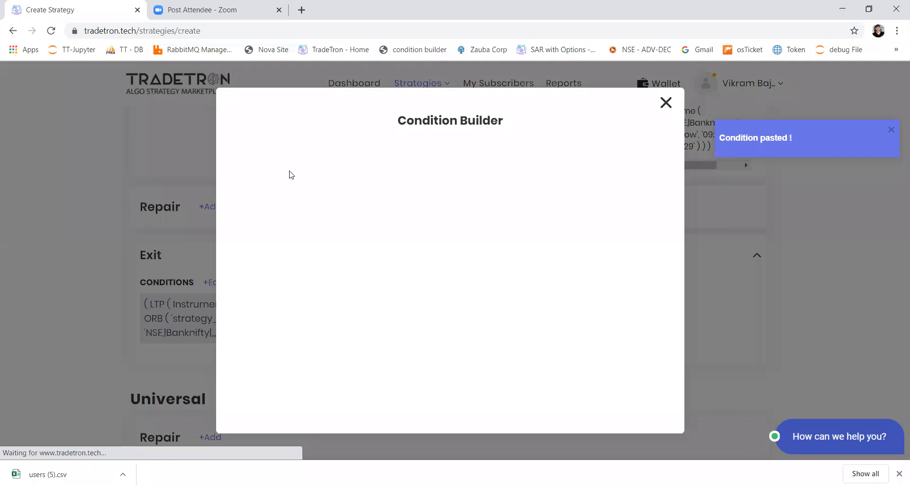
pyautogui.scroll(-3, 408, 284)
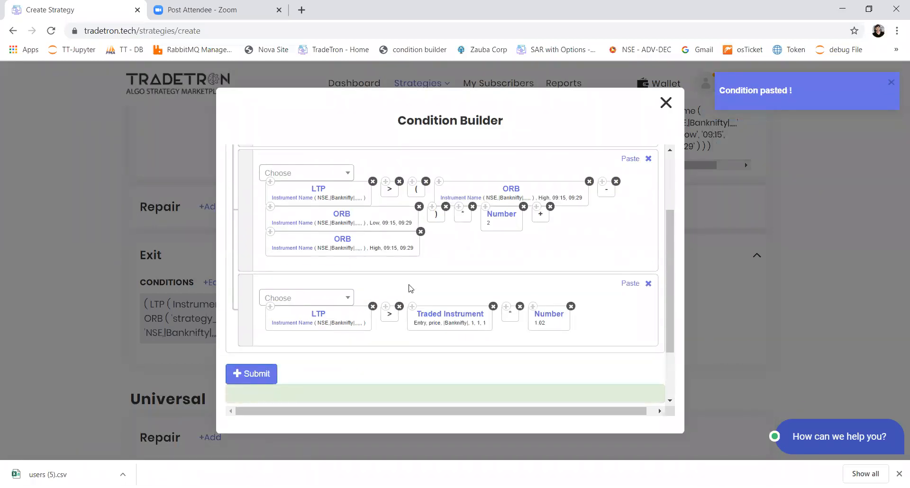
pyautogui.scroll(2, 411, 288)
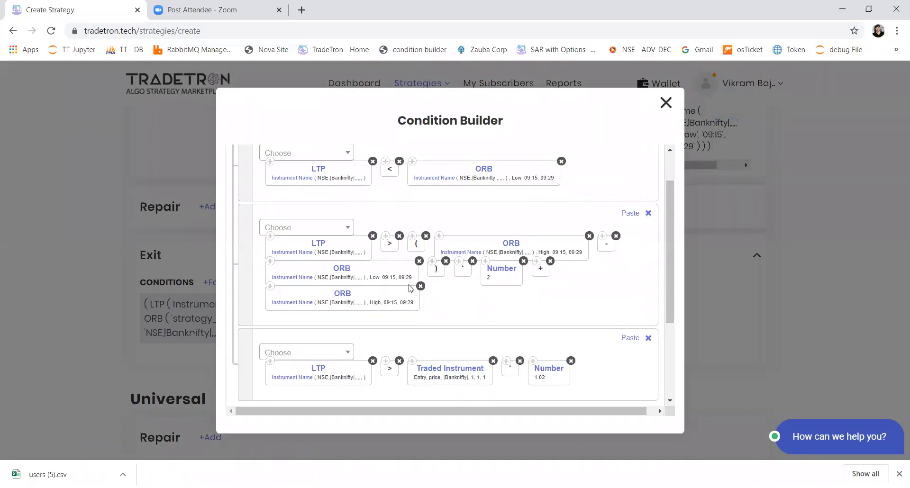
pyautogui.click(329, 226)
pyautogui.write('<')
pyautogui.press('Return')
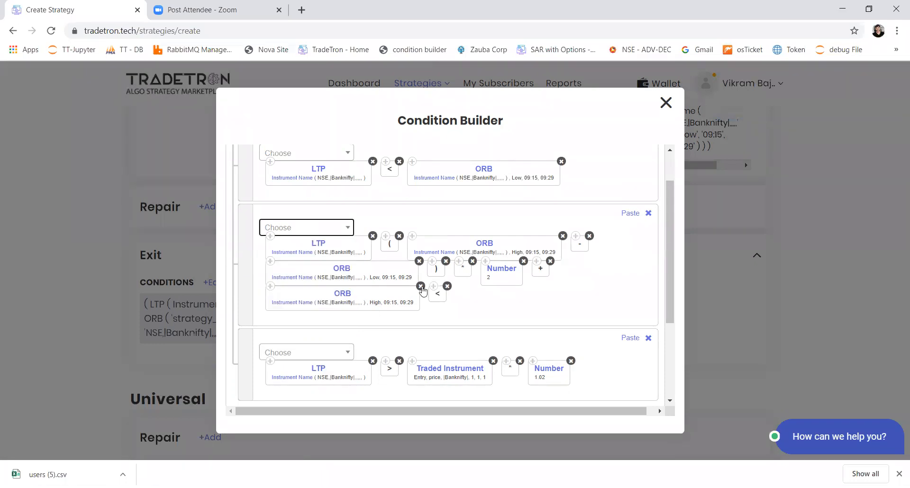
pyautogui.moveTo(437, 294); pyautogui.dragTo(386, 253)
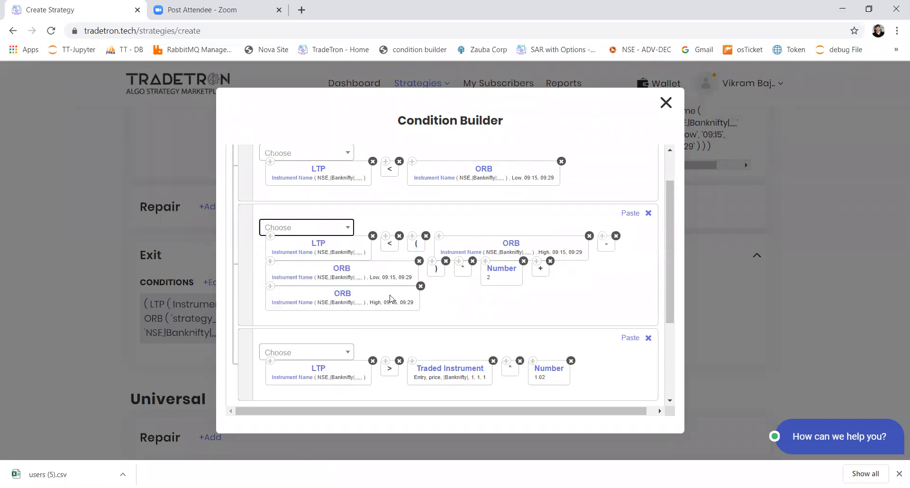
# Move the last ORB High keyword directly after the < in the second condition and switch it to Low
pyautogui.moveTo(392, 296); pyautogui.dragTo(413, 244)
pyautogui.click(483, 247)
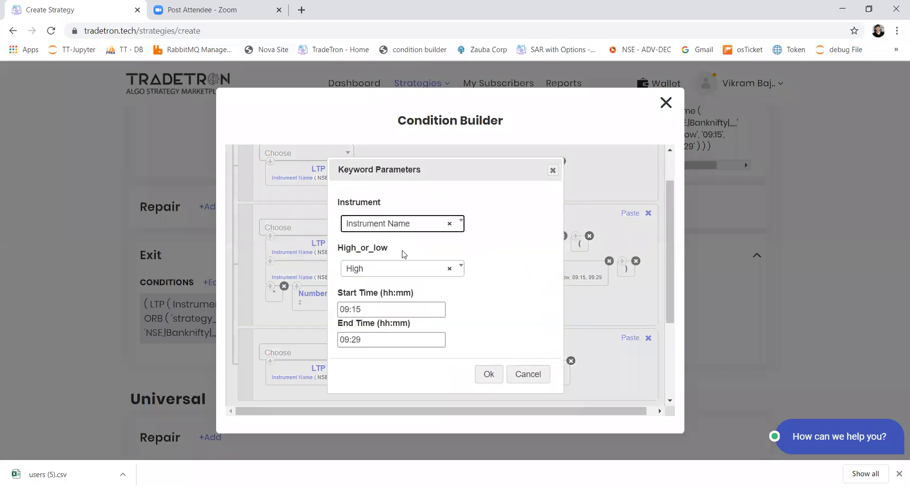
pyautogui.click(385, 268)
pyautogui.click(370, 332)
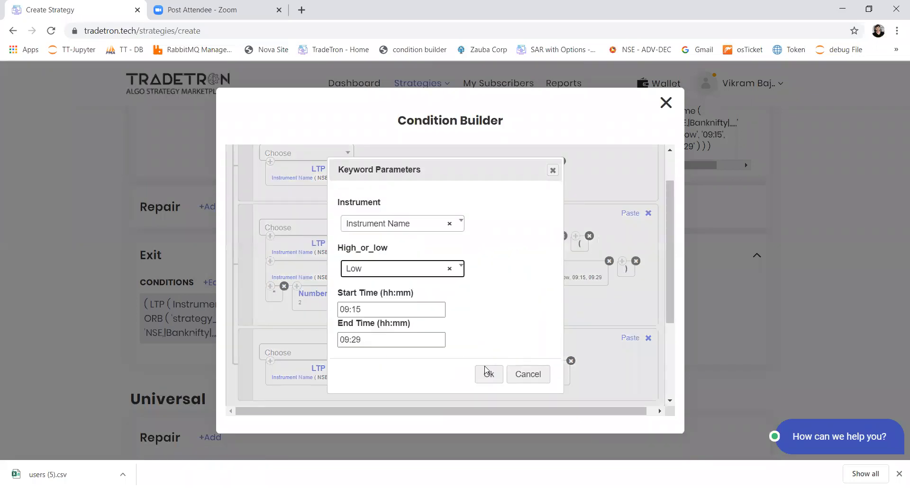
pyautogui.click(488, 373)
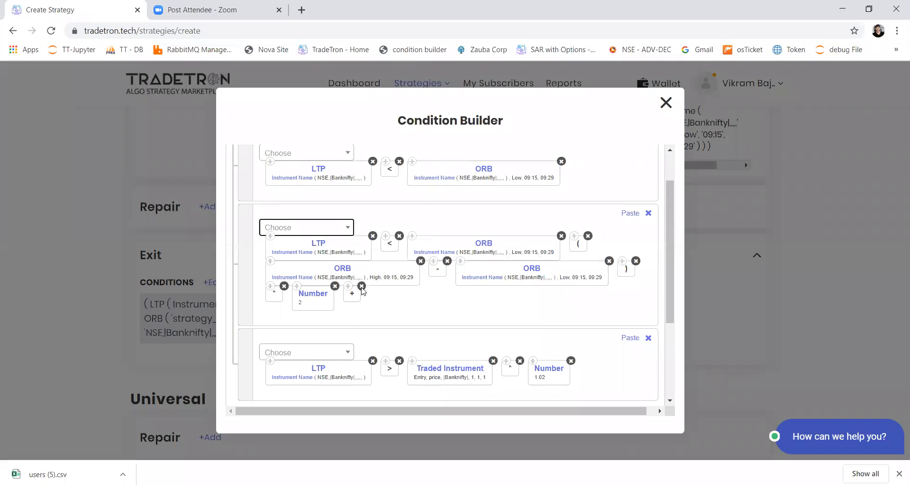
# Replace the trailing + in the second exit condition with a minus placed between the first ORB Low and the opening bracket
pyautogui.click(313, 232)
pyautogui.write('-')
pyautogui.press('Down')
pyautogui.press('Return')
pyautogui.moveTo(359, 295); pyautogui.dragTo(577, 243)
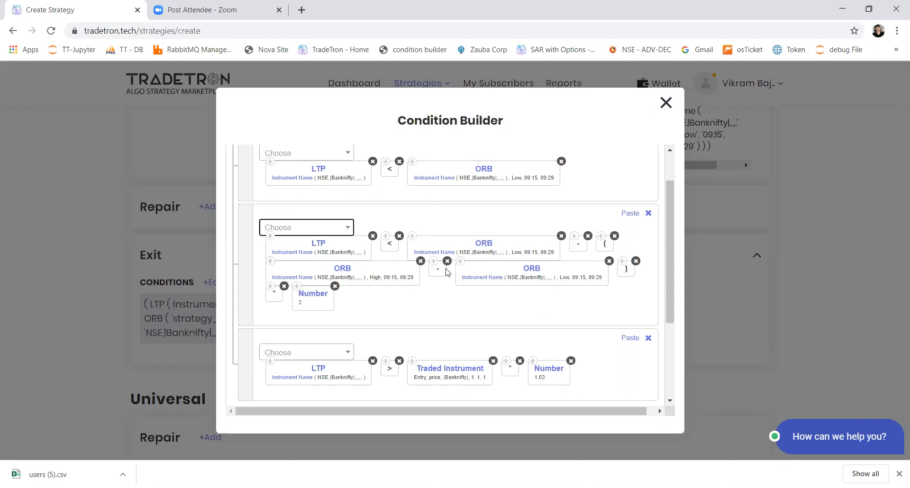
pyautogui.scroll(-1, 362, 314)
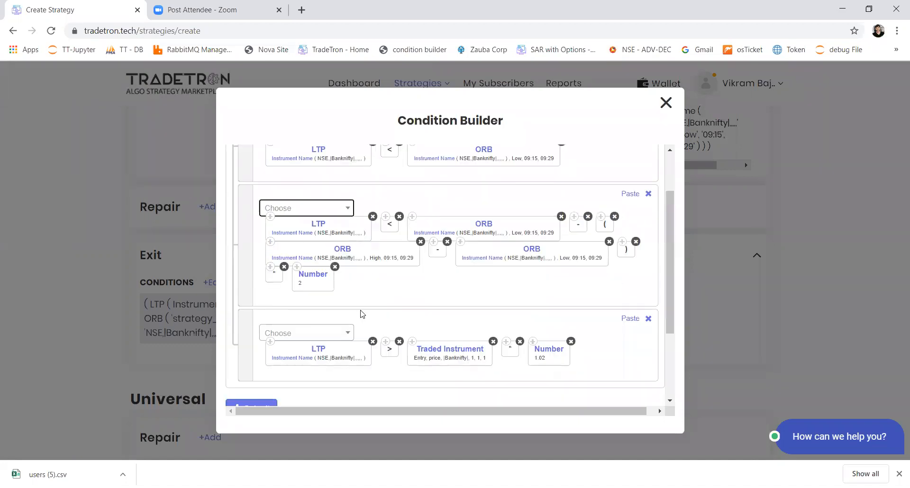
# Insert a > after LTP in Set 2's first exit condition and switch its ORB keyword to High
pyautogui.scroll(3, 362, 314)
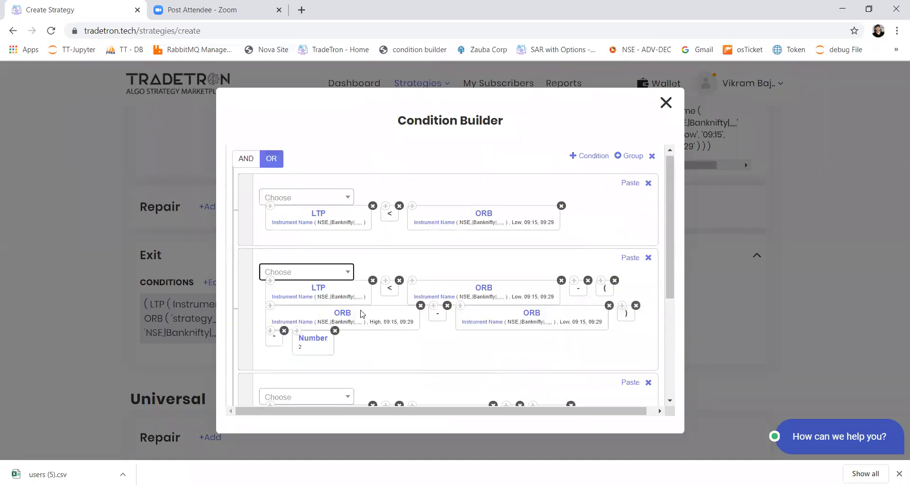
pyautogui.click(319, 200)
pyautogui.write('>')
pyautogui.press('Return')
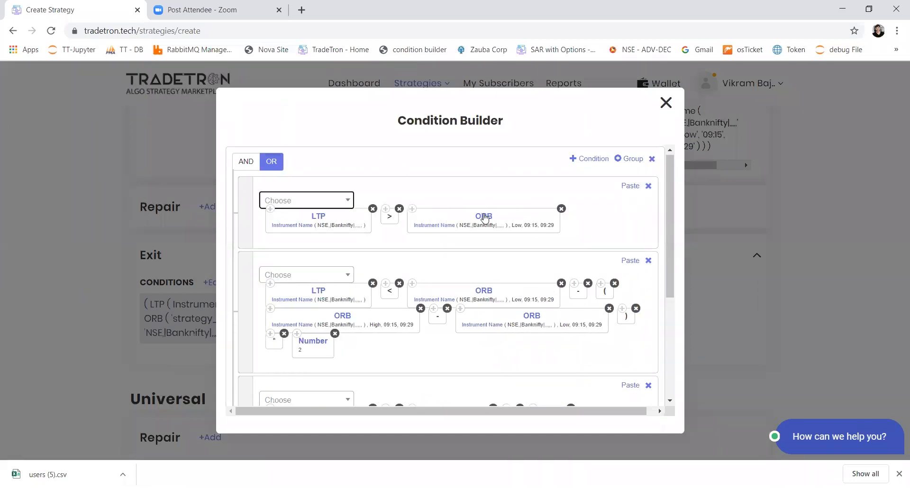
pyautogui.click(484, 217)
pyautogui.click(424, 267)
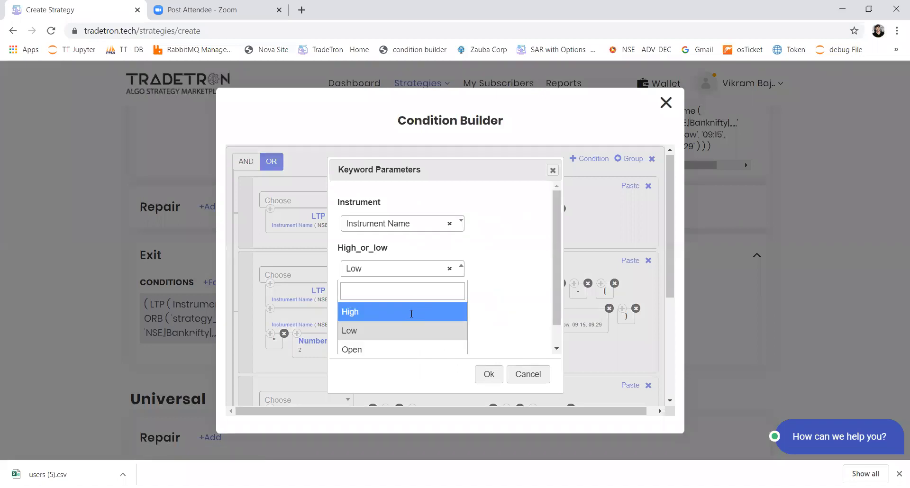
pyautogui.click(413, 311)
pyautogui.click(497, 374)
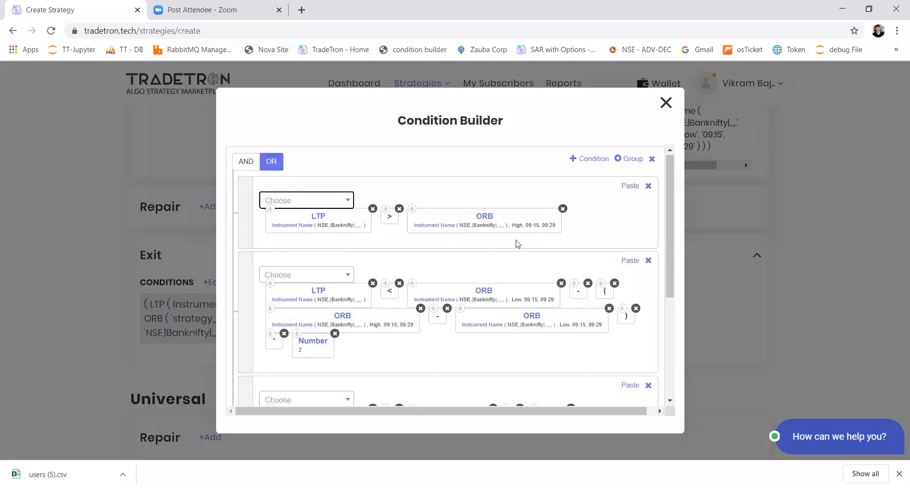
# Set the Number multiplier in the third exit condition to 0.98
pyautogui.scroll(-1, 516, 242)
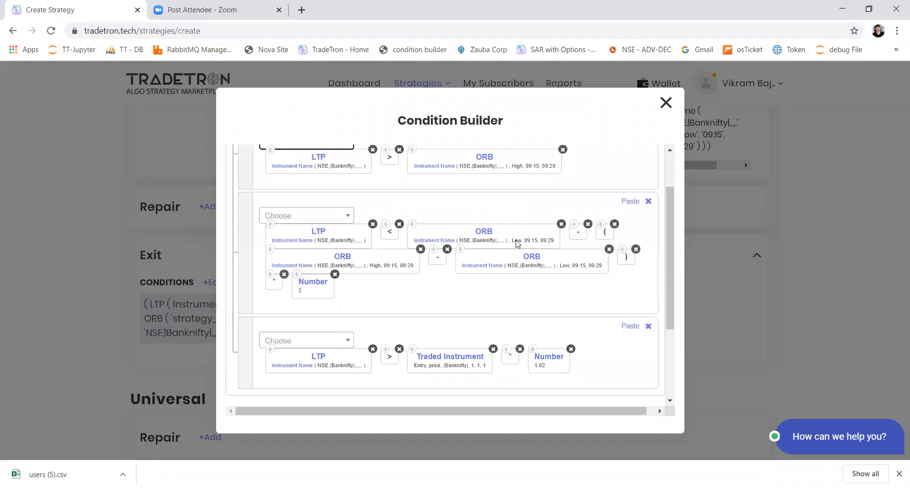
pyautogui.scroll(-2, 516, 243)
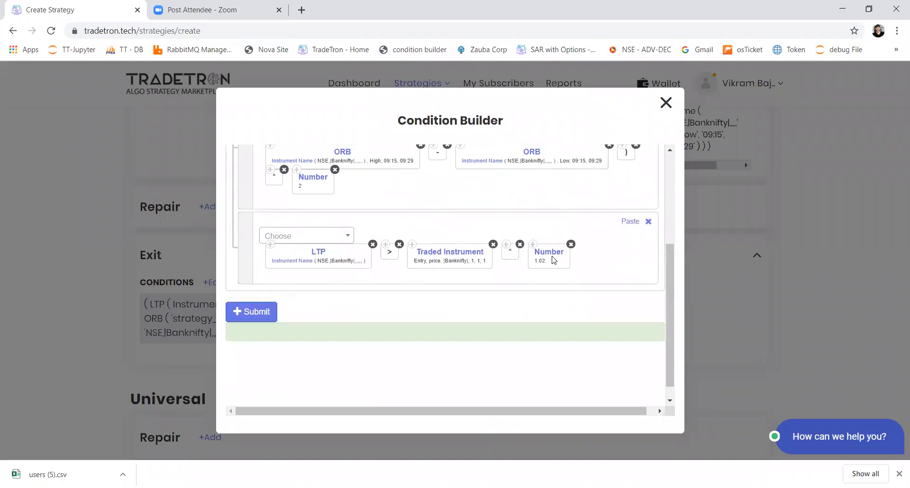
pyautogui.click(553, 260)
pyautogui.moveTo(368, 219); pyautogui.dragTo(313, 231)
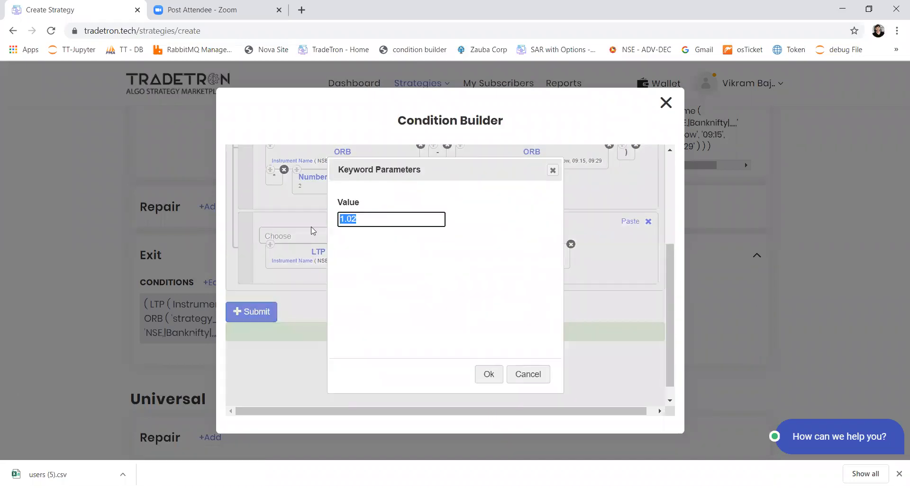
pyautogui.write('0.98')
pyautogui.click(489, 375)
# Replace the > after LTP in the third exit condition with <
pyautogui.scroll(-3, 408, 340)
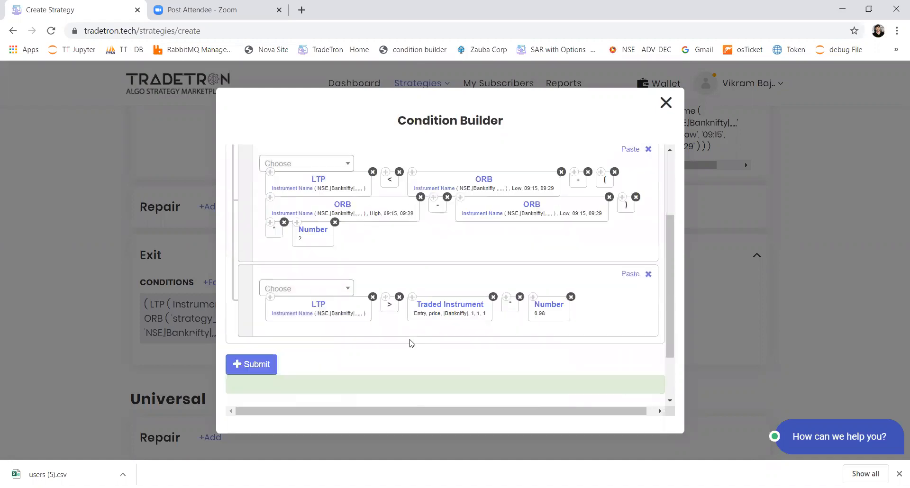
pyautogui.click(399, 227)
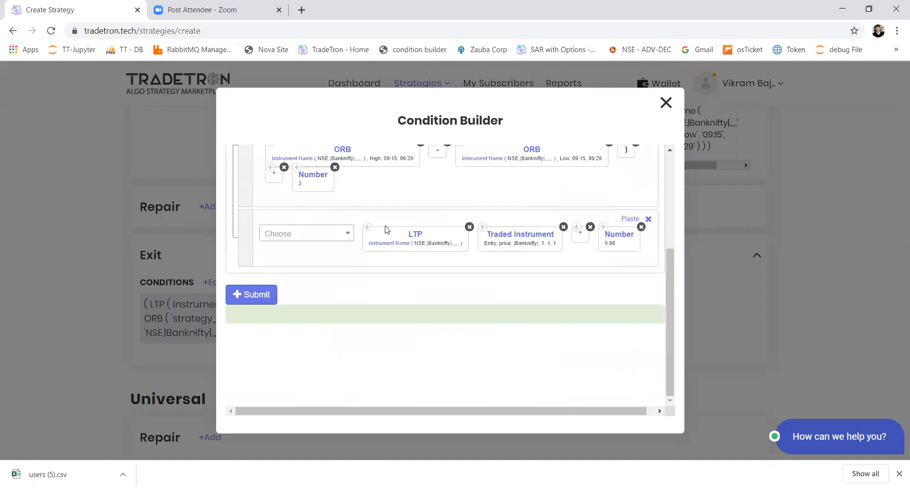
pyautogui.click(294, 232)
pyautogui.click(295, 233)
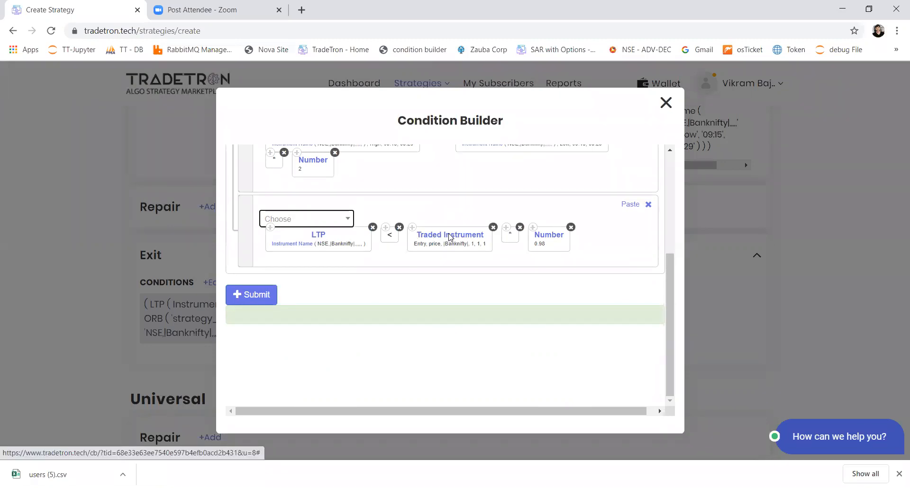
# Set the third condition's Traded Instrument keyword to set number 2 and submit Set 2's exit conditions
pyautogui.click(450, 238)
pyautogui.scroll(-1, 425, 281)
pyautogui.doubleClick(351, 299)
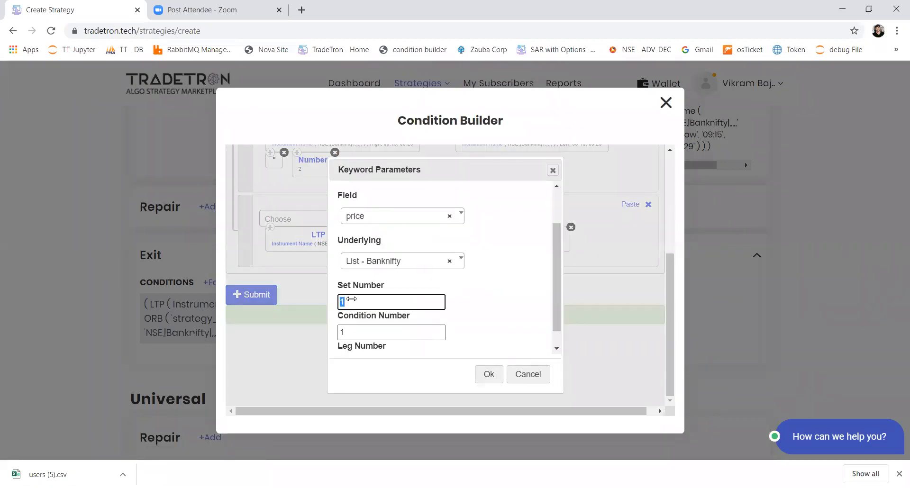
pyautogui.write('2')
pyautogui.scroll(-1, 360, 320)
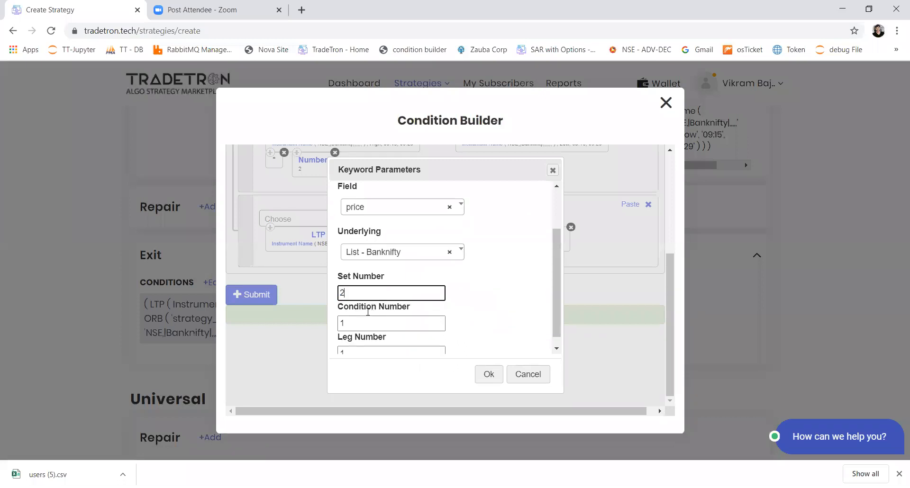
pyautogui.scroll(-1, 366, 346)
pyautogui.doubleClick(366, 346)
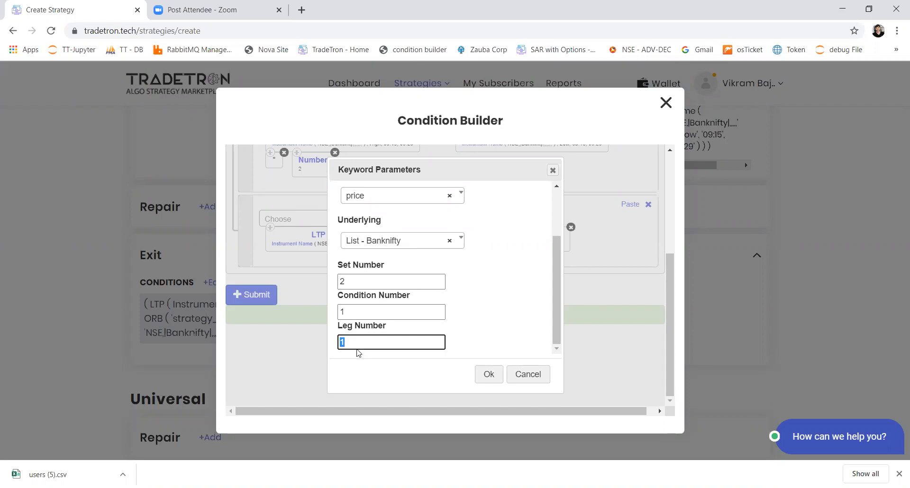
pyautogui.doubleClick(352, 313)
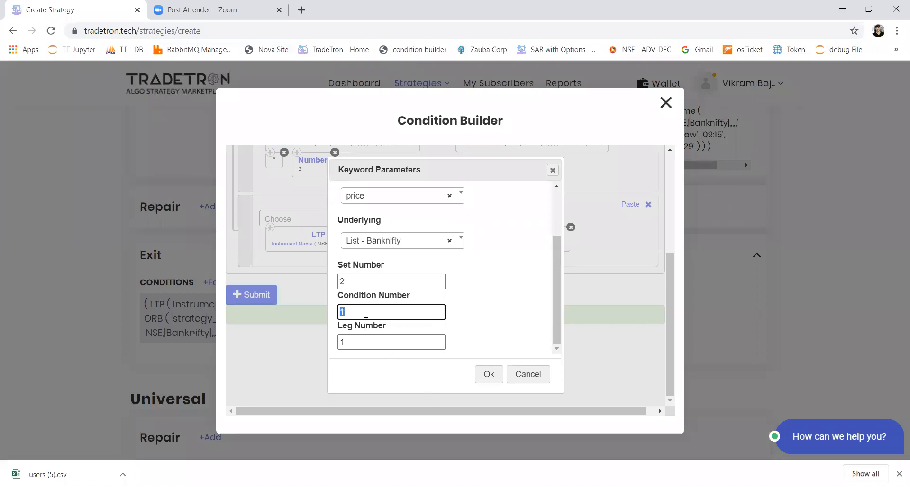
pyautogui.click(485, 374)
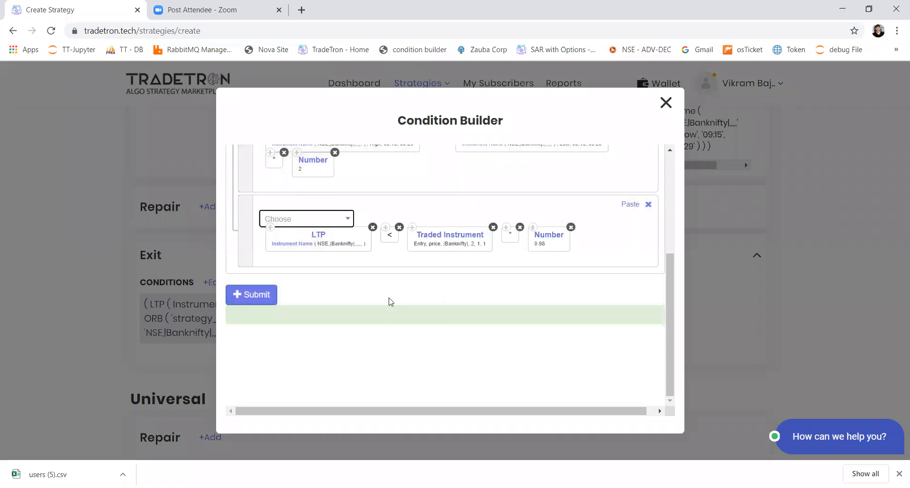
pyautogui.scroll(1, 390, 301)
pyautogui.click(260, 341)
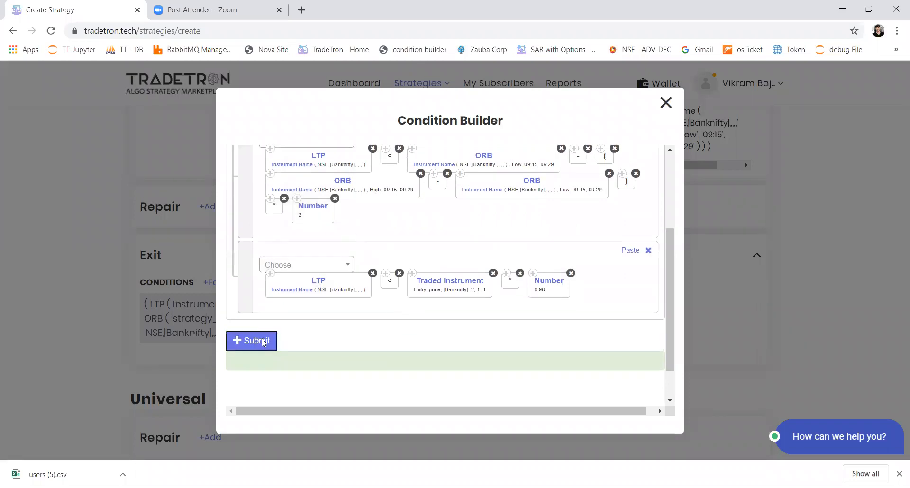
# Start a Universal Exit condition with the Time keyword for the NSE exchange
pyautogui.scroll(-2, 415, 333)
pyautogui.scroll(-5, 415, 333)
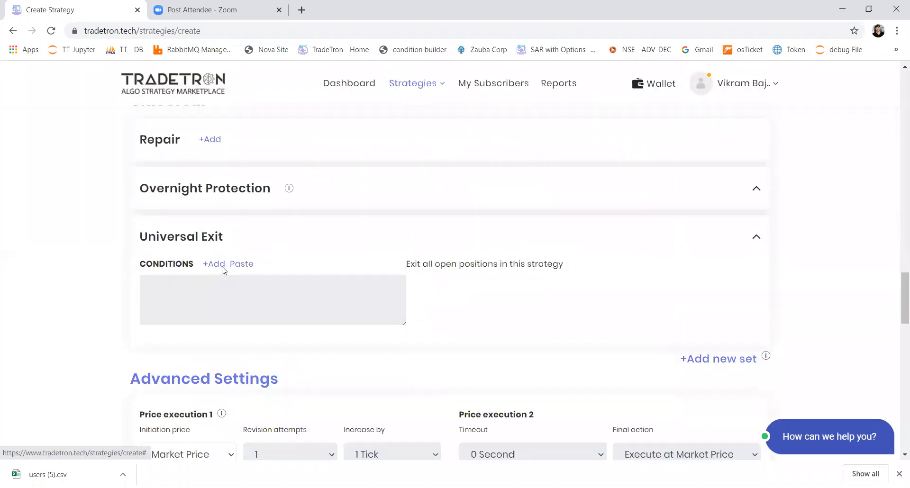
pyautogui.click(221, 265)
pyautogui.click(335, 189)
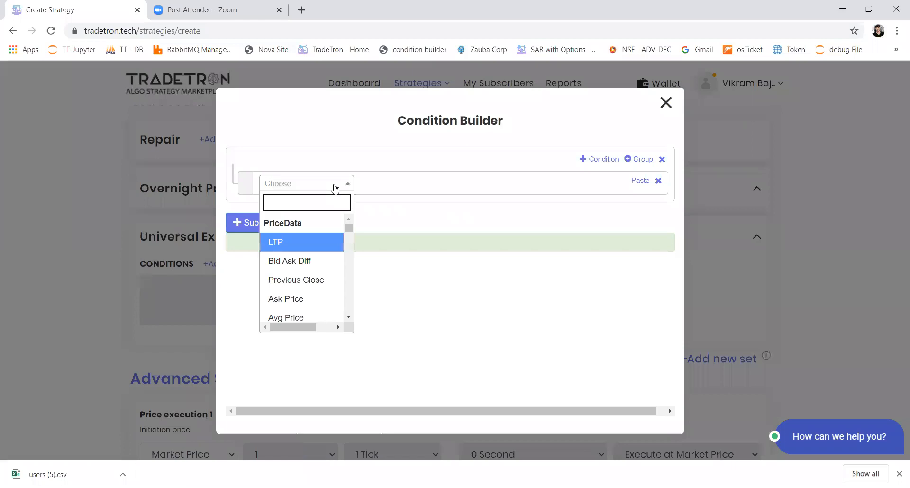
pyautogui.write('ni')
pyautogui.press('BackSpace')
pyautogui.press('BackSpace')
pyautogui.write('tim')
pyautogui.press('Return')
pyautogui.press('Return')
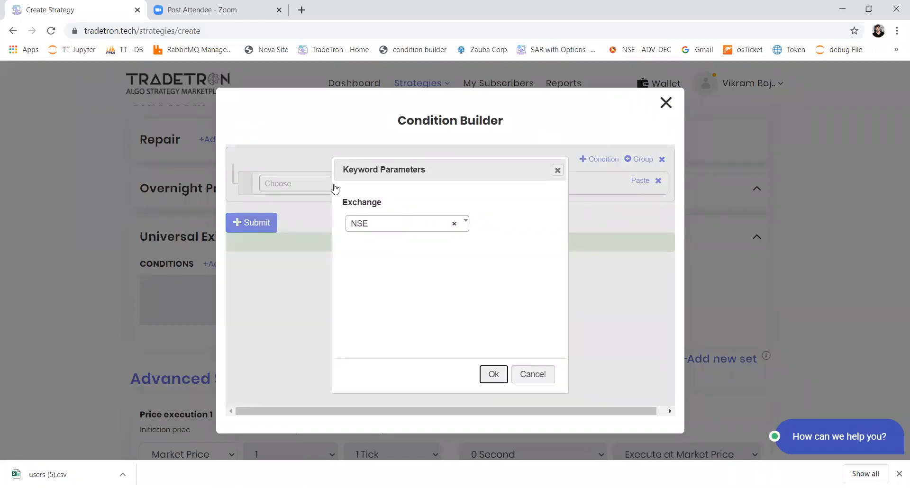
# Complete the Universal Exit condition with > and Number 1510, and submit it
pyautogui.click(335, 189)
pyautogui.click(335, 189)
pyautogui.write('num')
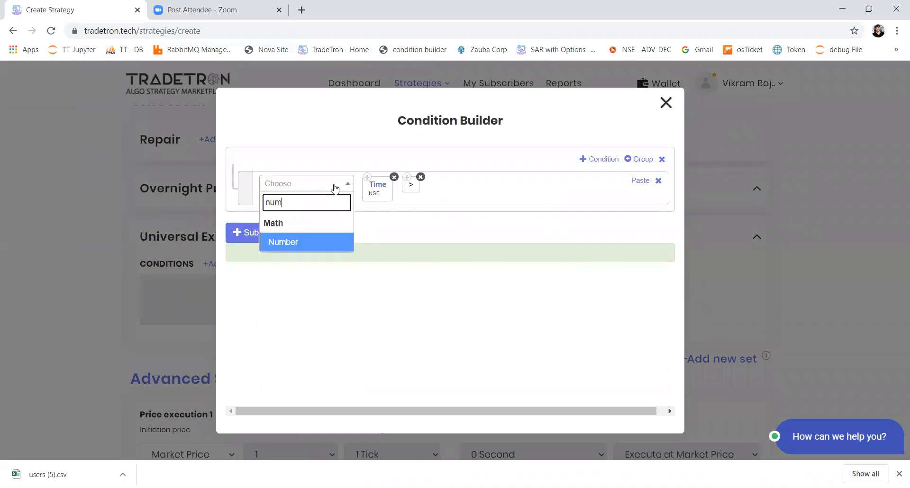
pyautogui.press('Return')
pyautogui.press('BackSpace')
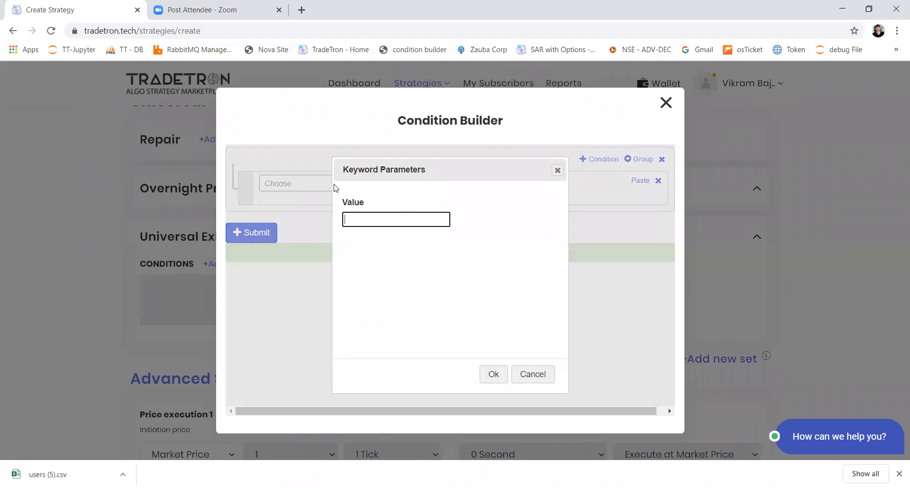
pyautogui.write('1510')
pyautogui.press('Return')
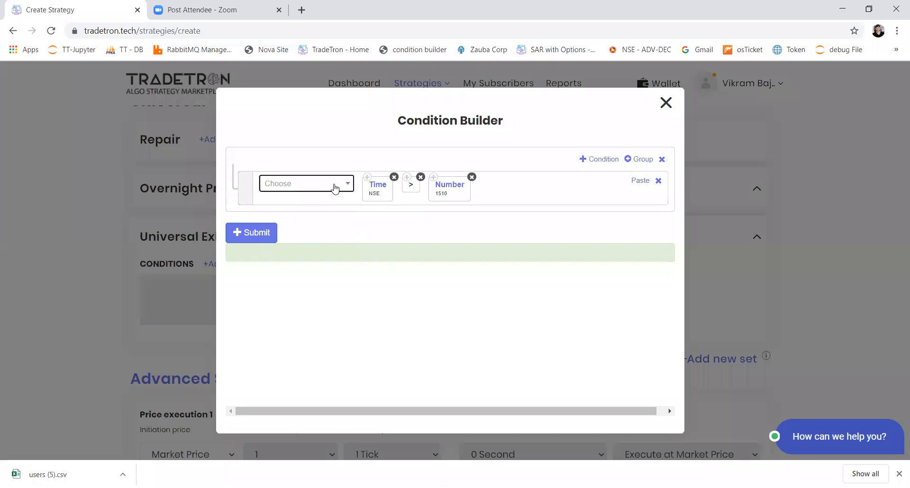
pyautogui.click(254, 235)
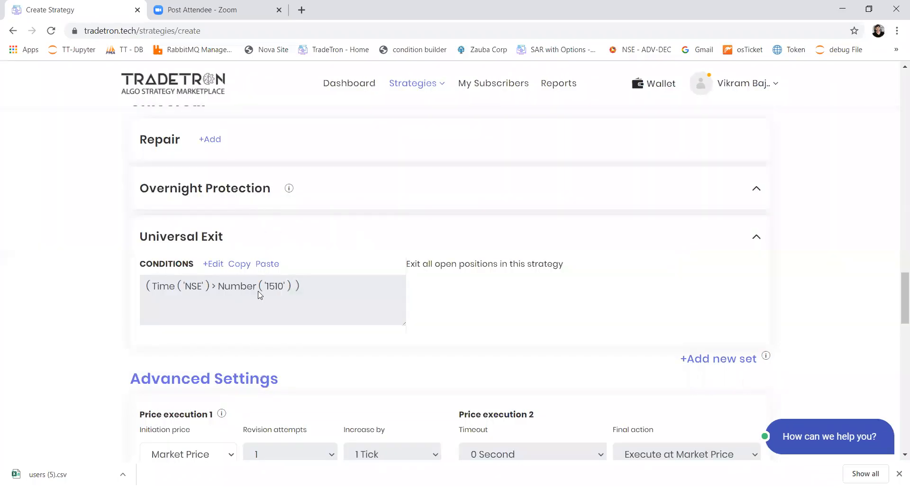
# Set Public Strategy to Yes in the Marketplace Settings
pyautogui.scroll(-1, 260, 295)
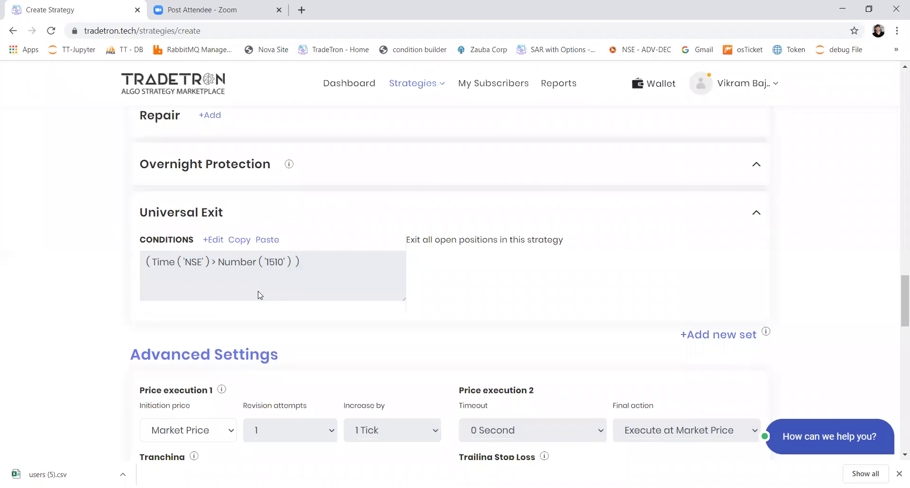
pyautogui.scroll(-10, 260, 295)
pyautogui.scroll(-3, 260, 295)
pyautogui.click(271, 287)
pyautogui.click(260, 308)
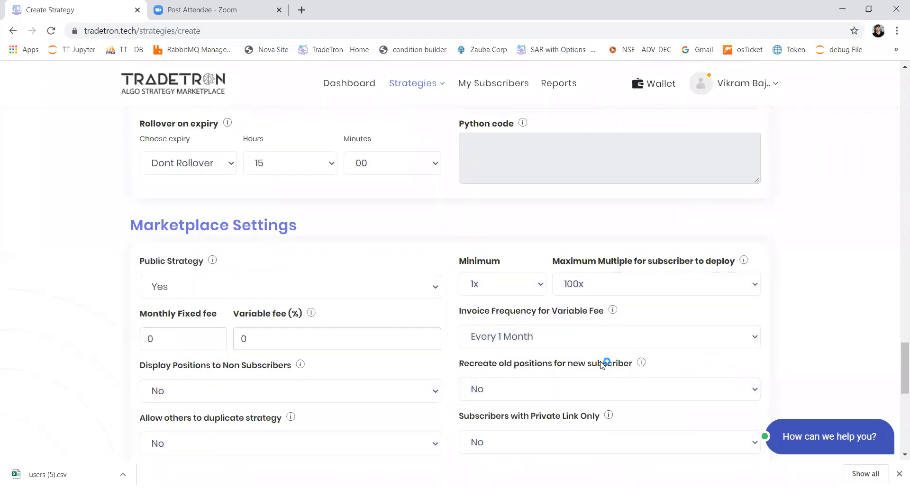
# Set both Allow others to duplicate strategy and Subscribers with Private Link Only to Yes
pyautogui.click(558, 397)
pyautogui.click(384, 393)
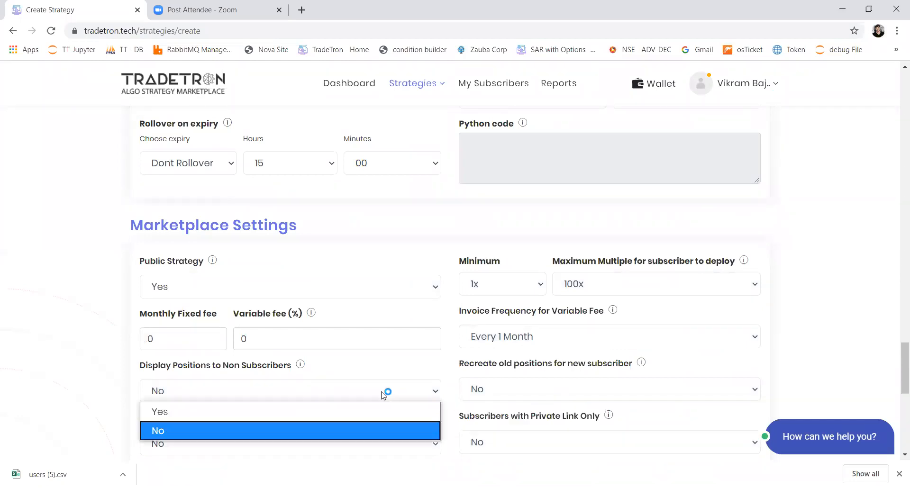
pyautogui.click(371, 340)
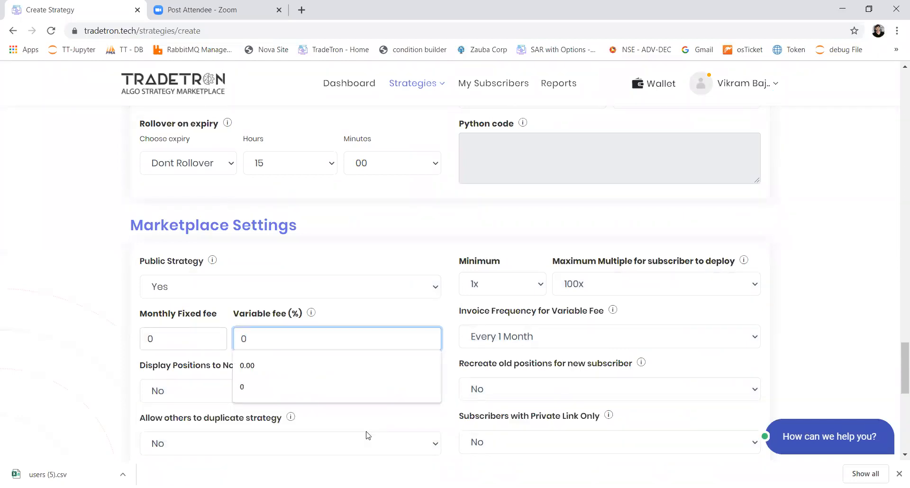
pyautogui.click(364, 438)
pyautogui.click(359, 403)
pyautogui.click(509, 442)
pyautogui.click(518, 401)
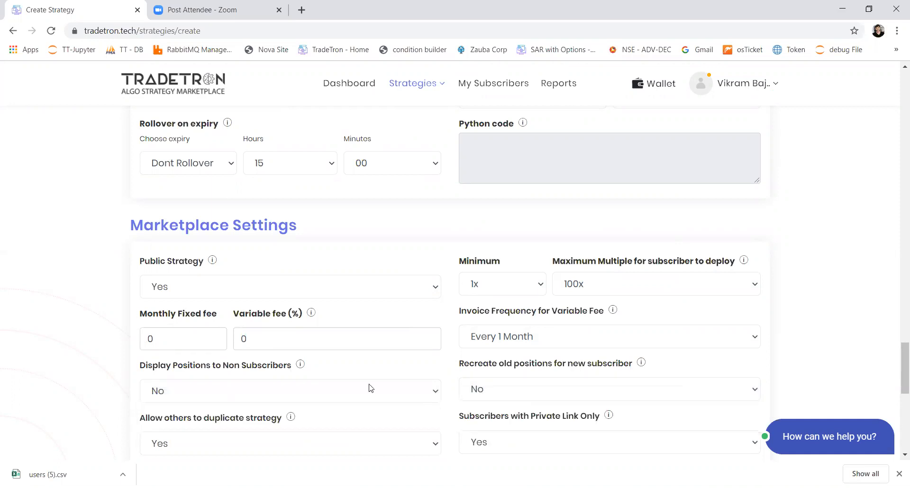
# Create the strategy and close the confirmation dialog without deploying or backtesting
pyautogui.scroll(-7, 370, 388)
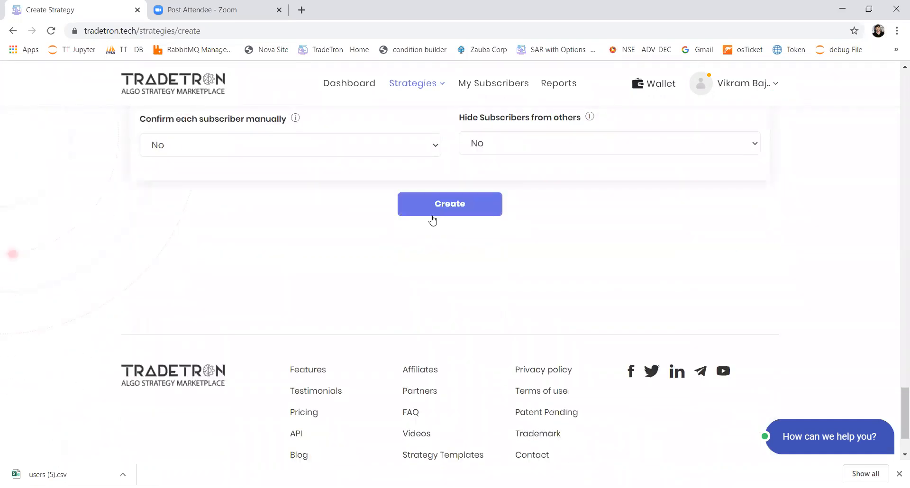
pyautogui.click(432, 217)
pyautogui.scroll(4, 468, 250)
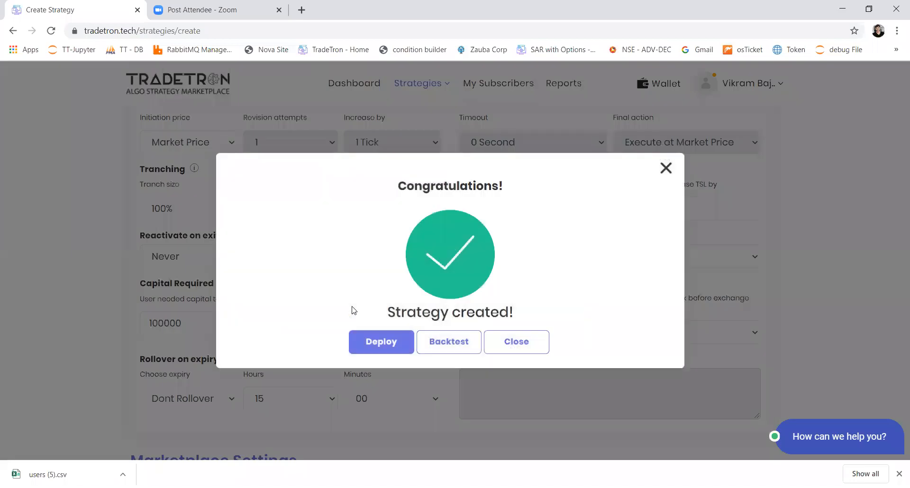
pyautogui.click(506, 344)
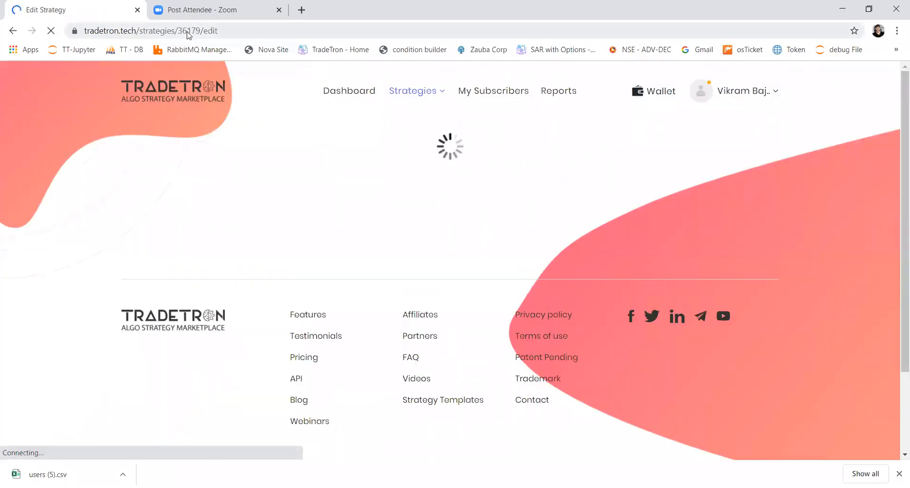
# Select the strategy's web address without the /edit ending and switch to another window
pyautogui.click(188, 32)
pyautogui.click(188, 31)
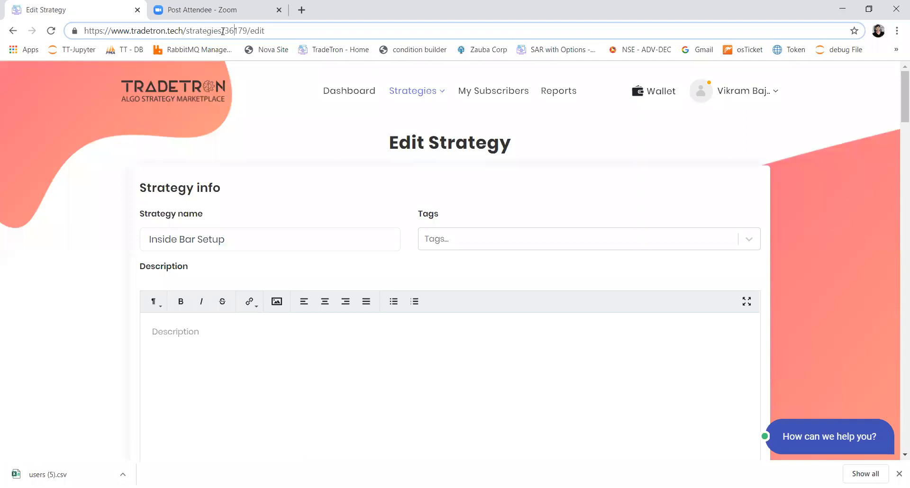
pyautogui.moveTo(246, 27); pyautogui.dragTo(85, 30)
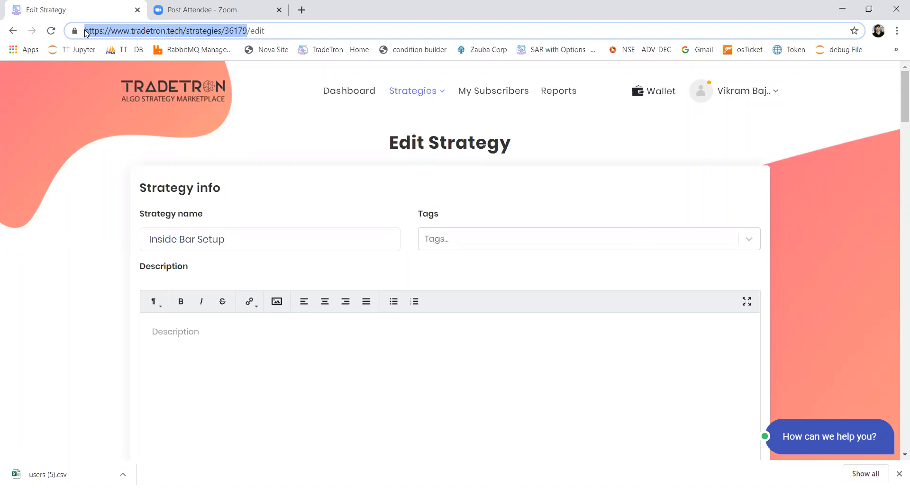
pyautogui.hotkey('alt', 'Tab')
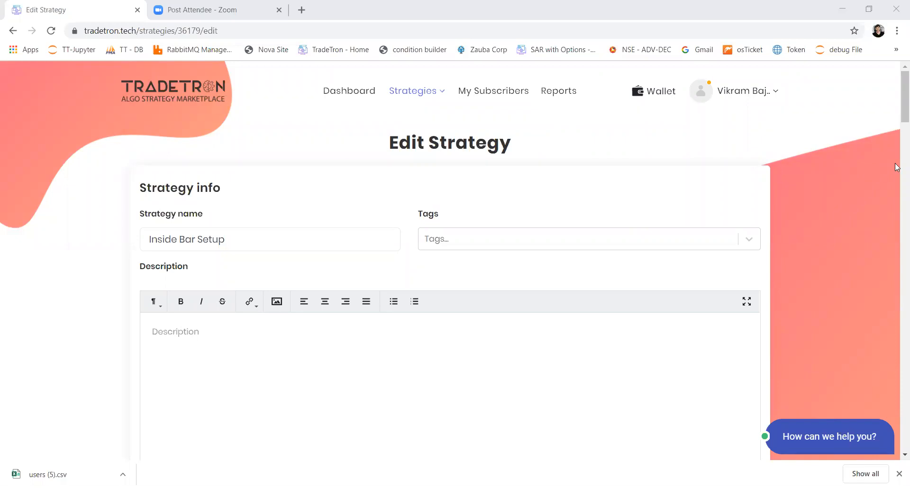
# Add a Repair Once block to Set 1 and leave its condition builder without entering a condition
pyautogui.scroll(-15, 897, 190)
pyautogui.scroll(-1, 270, 363)
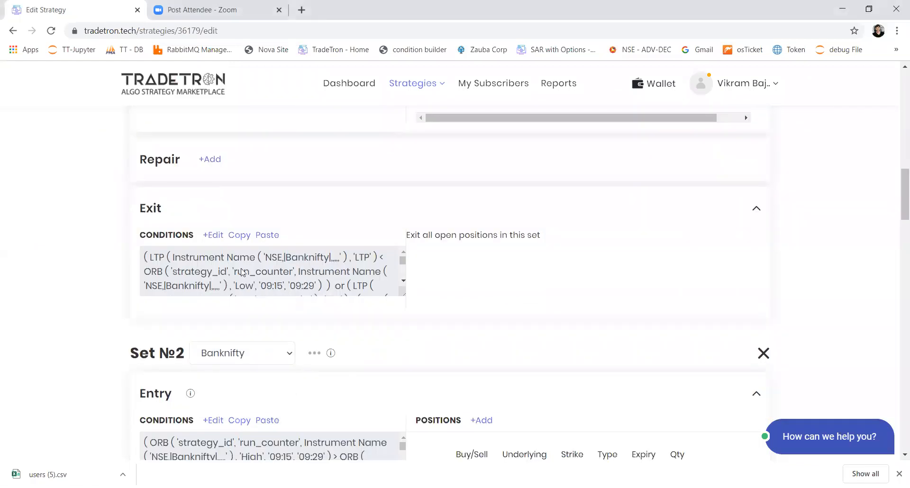
pyautogui.scroll(7, 897, 162)
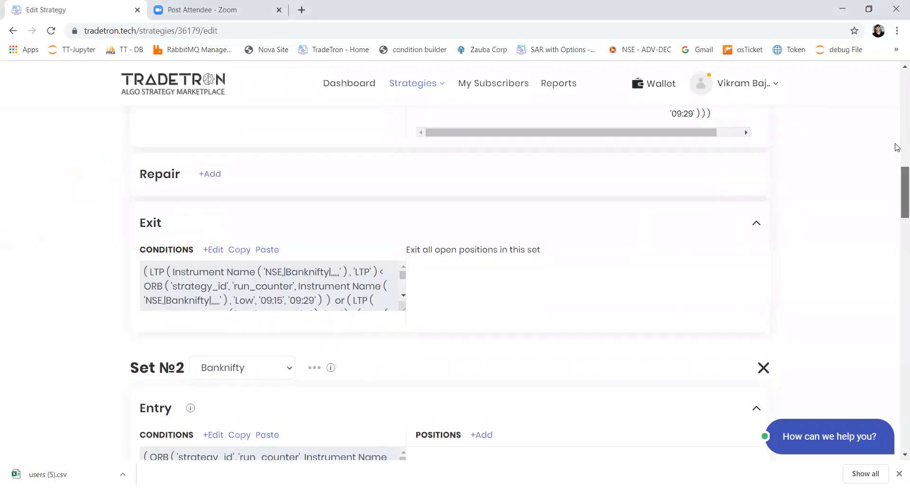
pyautogui.moveTo(897, 148); pyautogui.dragTo(898, 206)
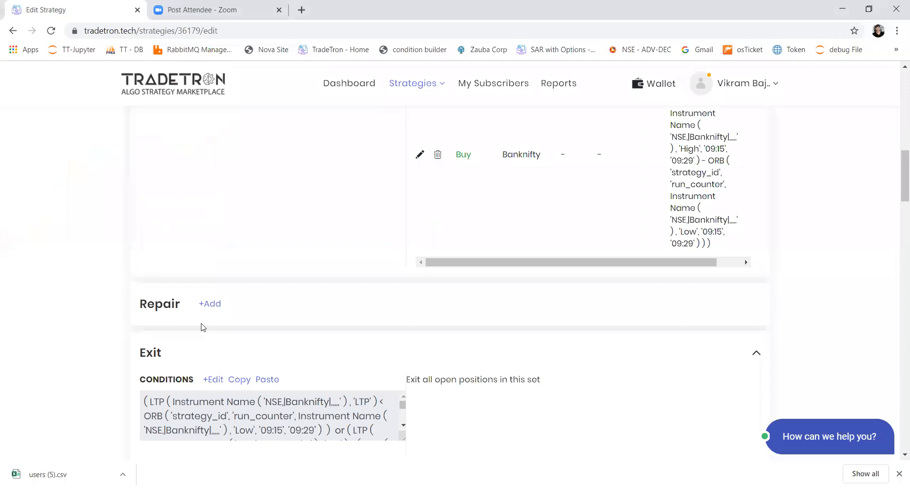
pyautogui.click(209, 306)
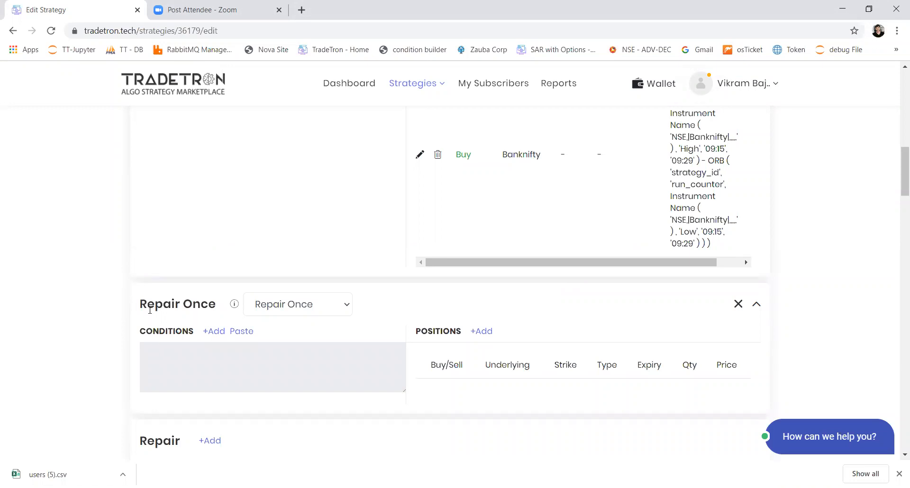
pyautogui.moveTo(147, 306); pyautogui.dragTo(204, 308)
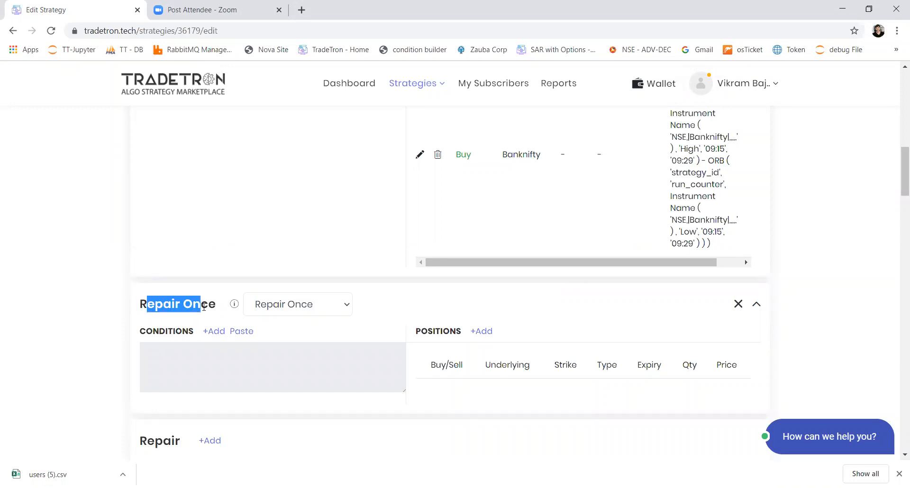
pyautogui.click(214, 331)
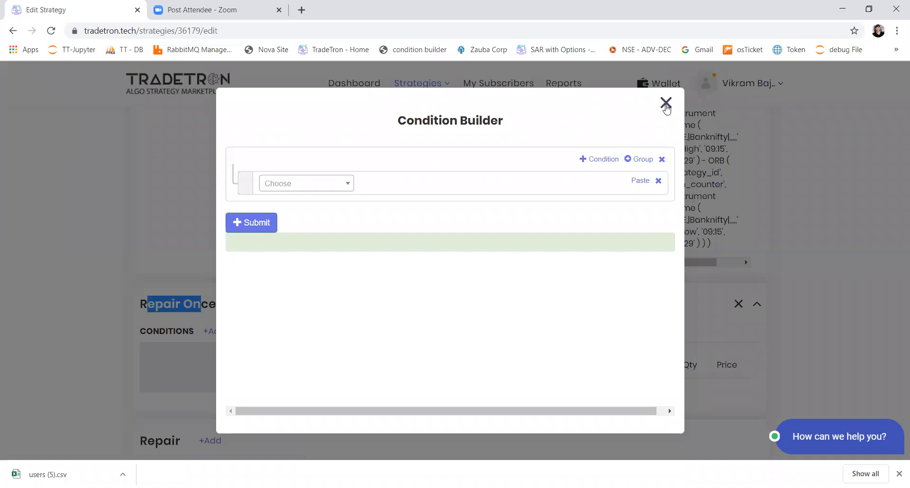
pyautogui.click(667, 108)
# Copy Set 1's exit conditions and paste them into the conditions of its Repair Once block
pyautogui.scroll(-4, 251, 340)
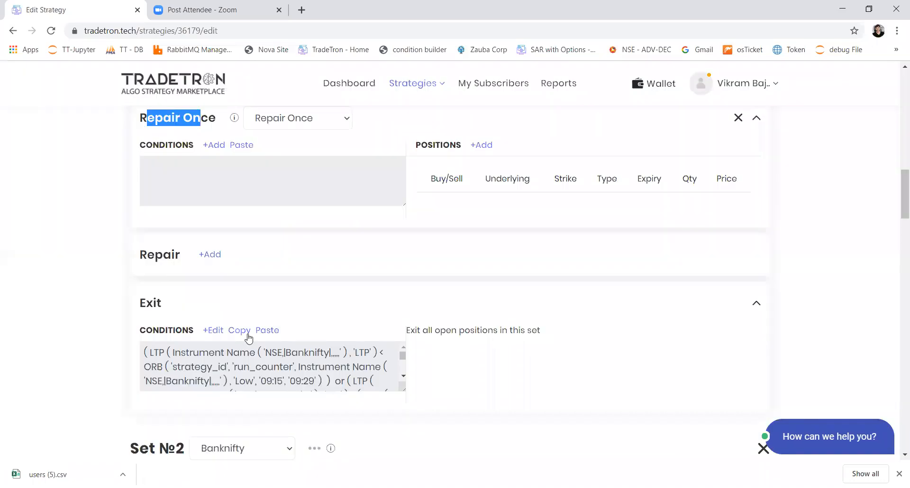
pyautogui.click(246, 332)
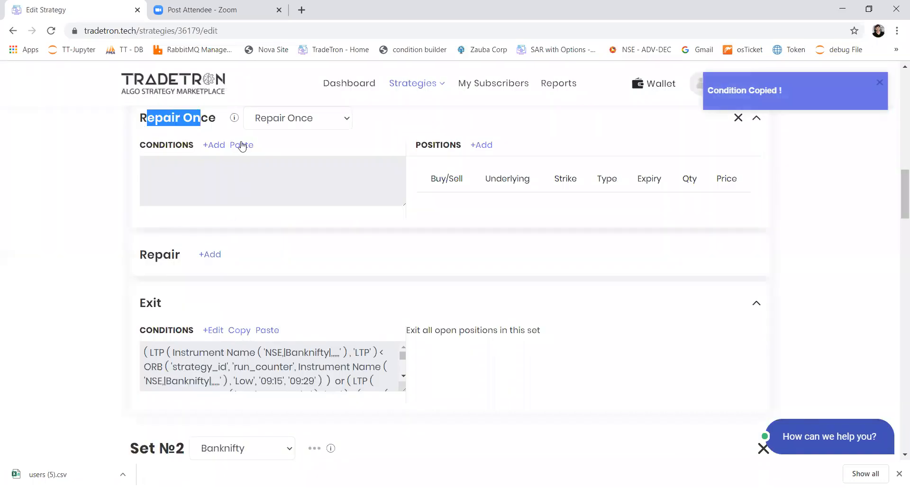
pyautogui.click(242, 145)
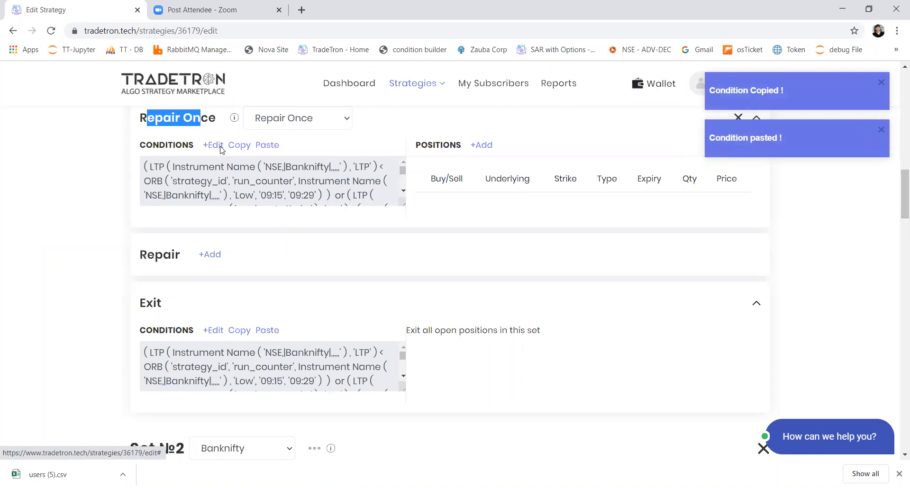
# Remove the two ORB-based conditions from the Repair Once block, keeping only the LTP versus entry price comparison
pyautogui.click(220, 146)
pyautogui.click(657, 181)
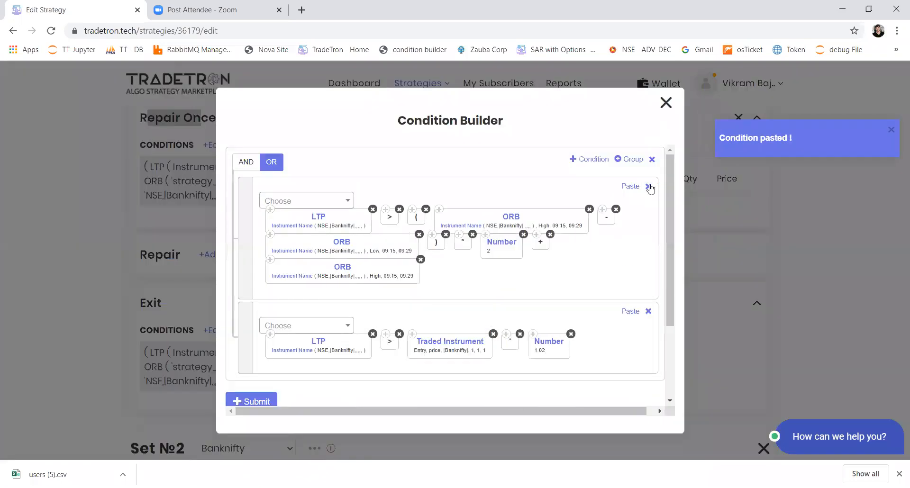
pyautogui.click(657, 182)
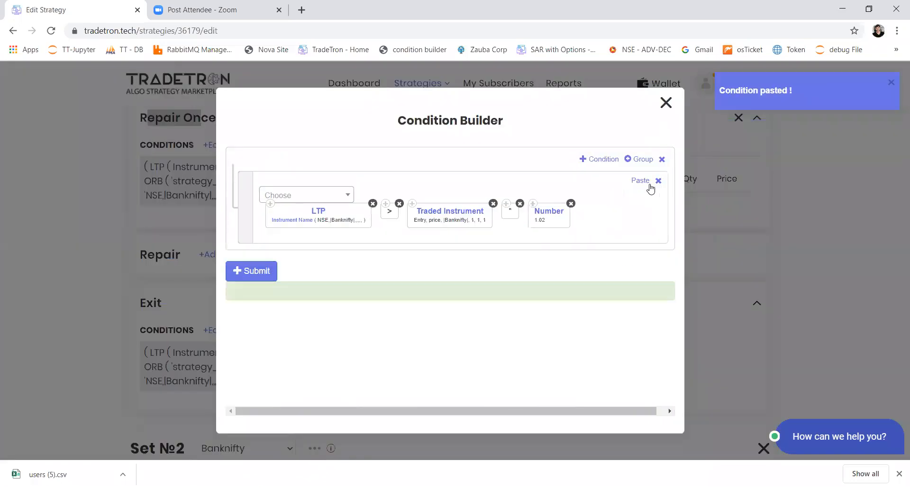
# Set the entry price multiplier in the Repair Once condition to 1.01 and submit the condition
pyautogui.click(548, 213)
pyautogui.click(359, 219)
pyautogui.press('BackSpace')
pyautogui.write('1')
pyautogui.click(493, 374)
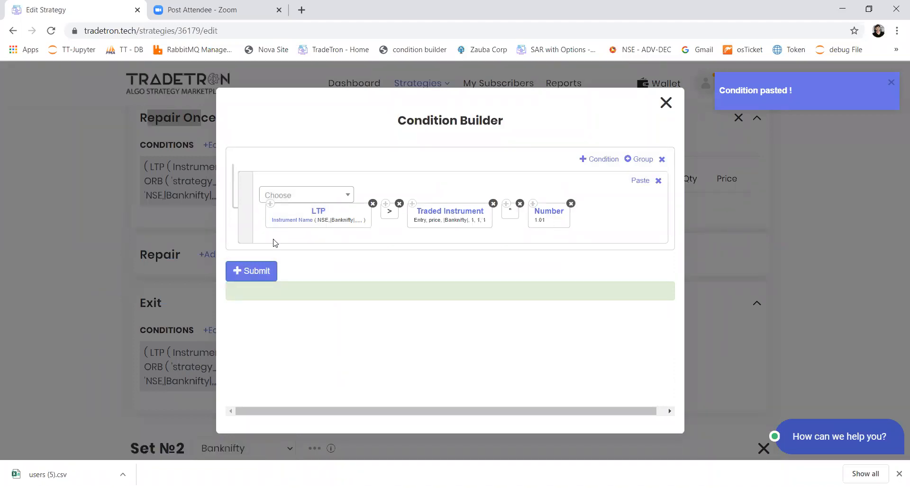
pyautogui.click(257, 269)
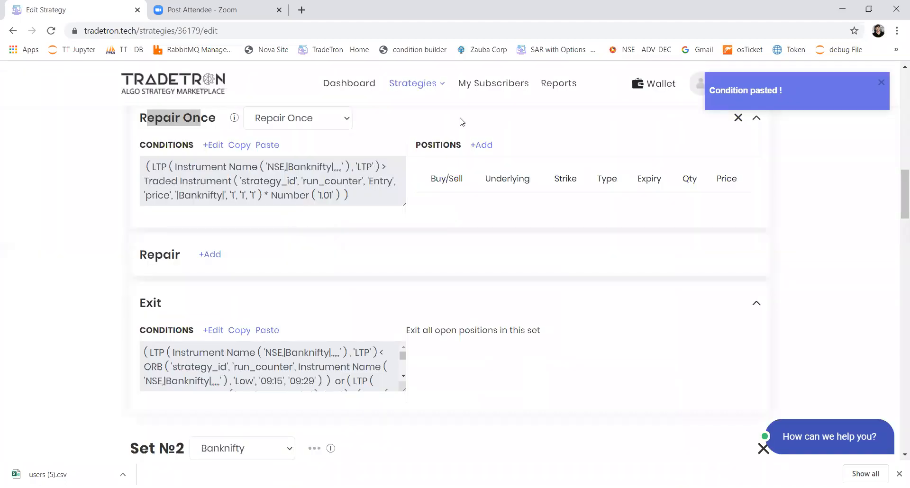
# Start a Sell stock position for the Repair Once block on the Banknifty list with product MIS
pyautogui.click(480, 144)
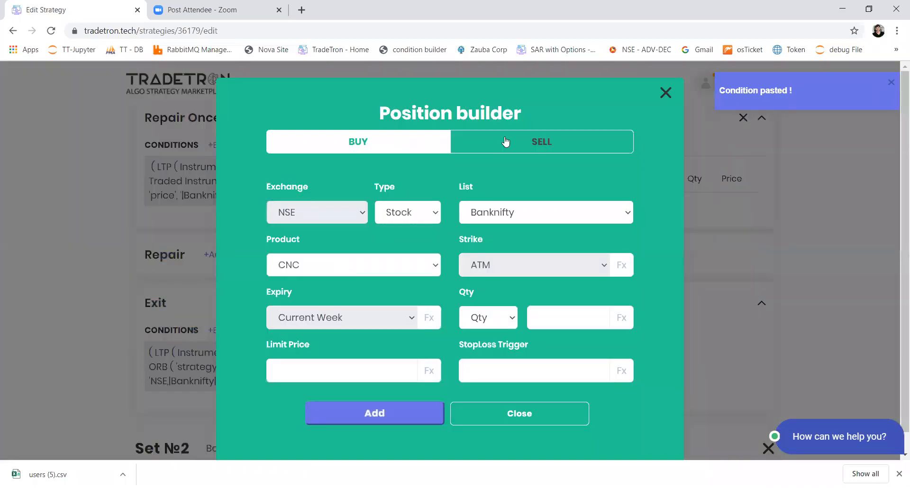
pyautogui.click(423, 265)
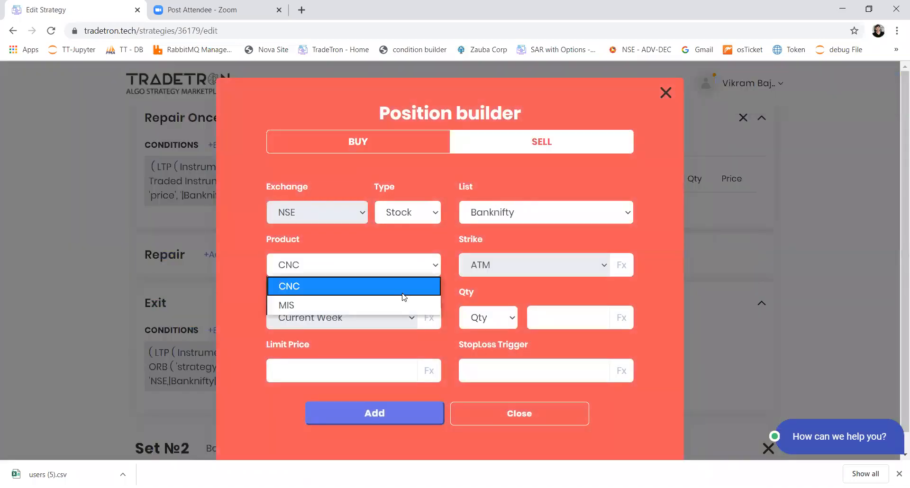
pyautogui.click(393, 305)
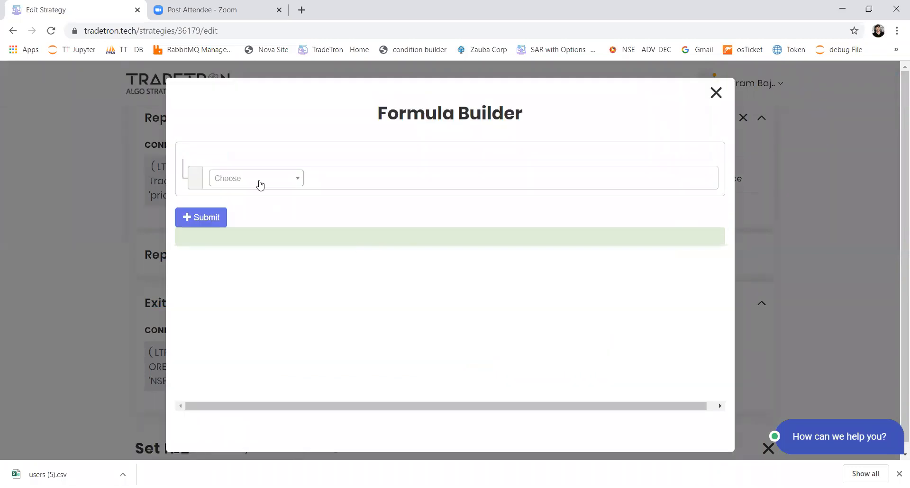
# Insert the Net Quantity keyword with an Instrument Name parameter in the position's quantity formula
pyautogui.click(259, 182)
pyautogui.write('net')
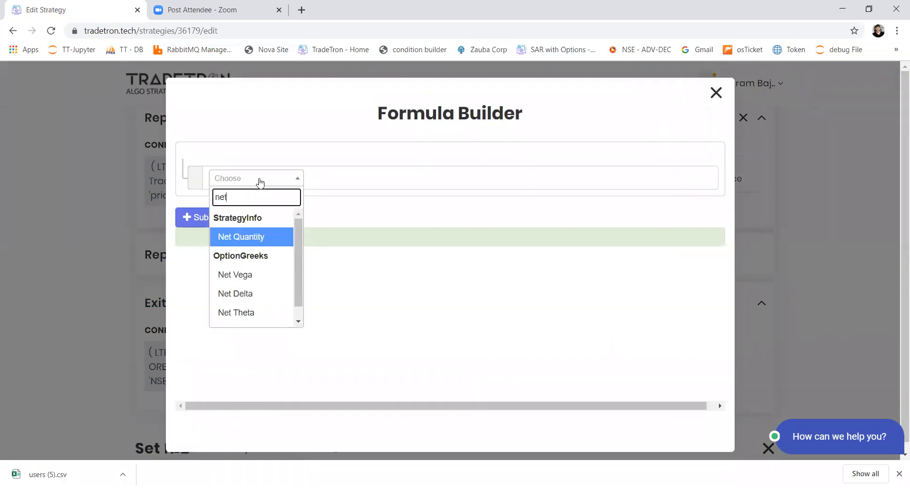
pyautogui.press('Return')
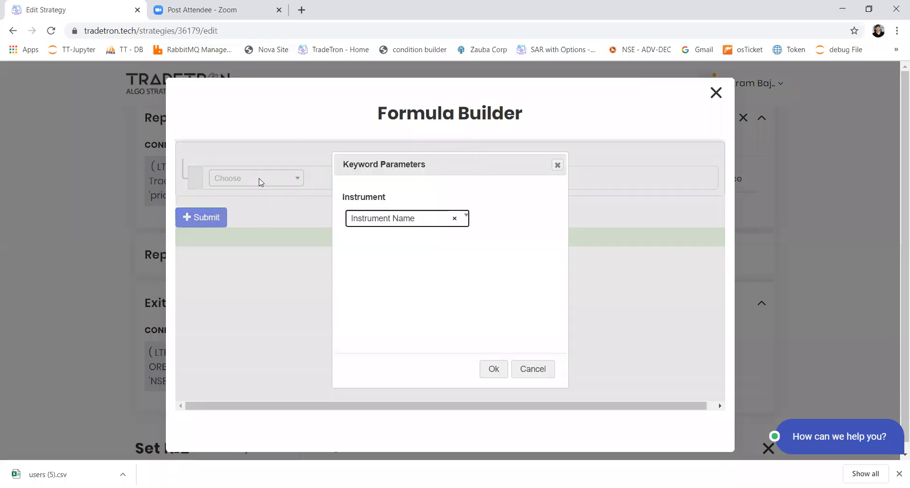
pyautogui.click(494, 368)
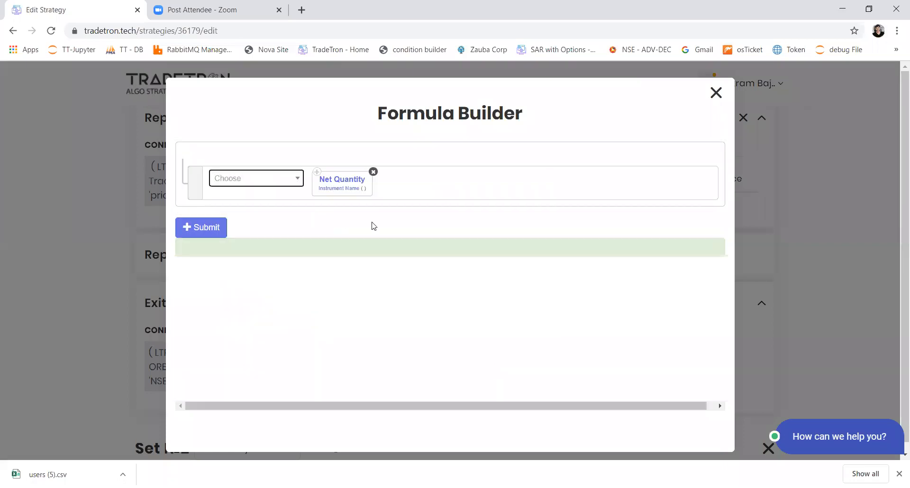
# Set the Net Quantity instrument to exchange NSE and the list Banknifty
pyautogui.click(354, 193)
pyautogui.write('NS')
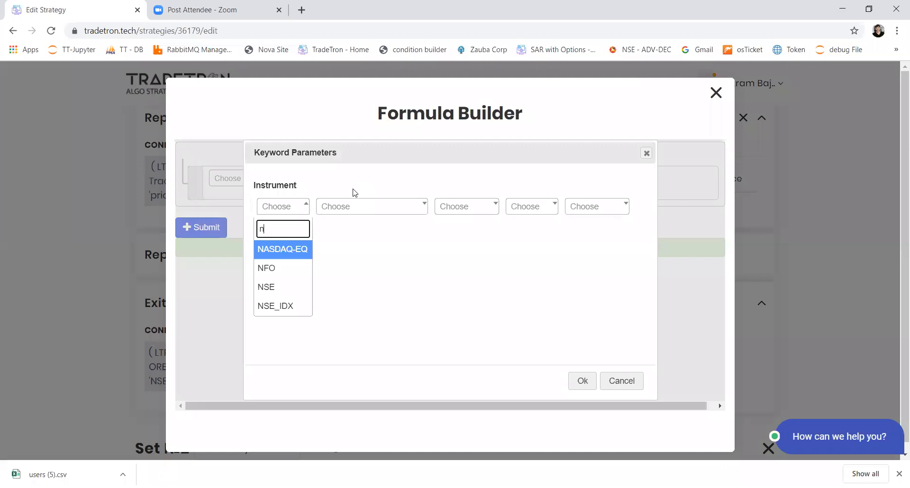
pyautogui.press('Return')
pyautogui.press('Tab')
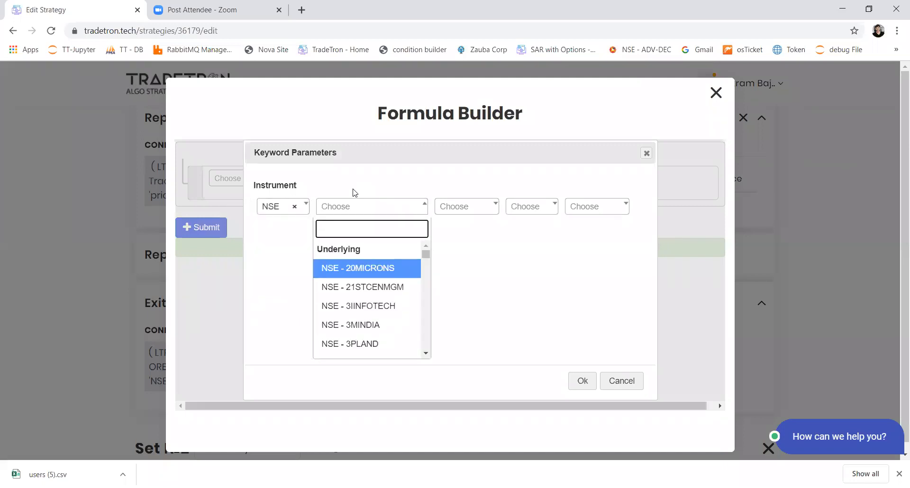
pyautogui.write('list')
pyautogui.press('Down')
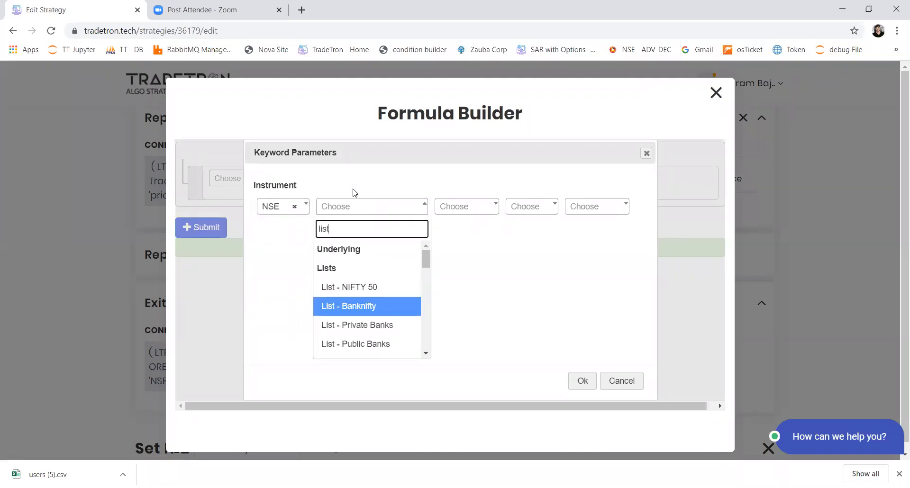
pyautogui.press('Return')
pyautogui.press('Tab')
pyautogui.press('Tab')
pyautogui.press('Tab')
pyautogui.press('Tab')
pyautogui.press('Return')
# Divide the net quantity by the number 2 and submit the quantity formula
pyautogui.press('Down')
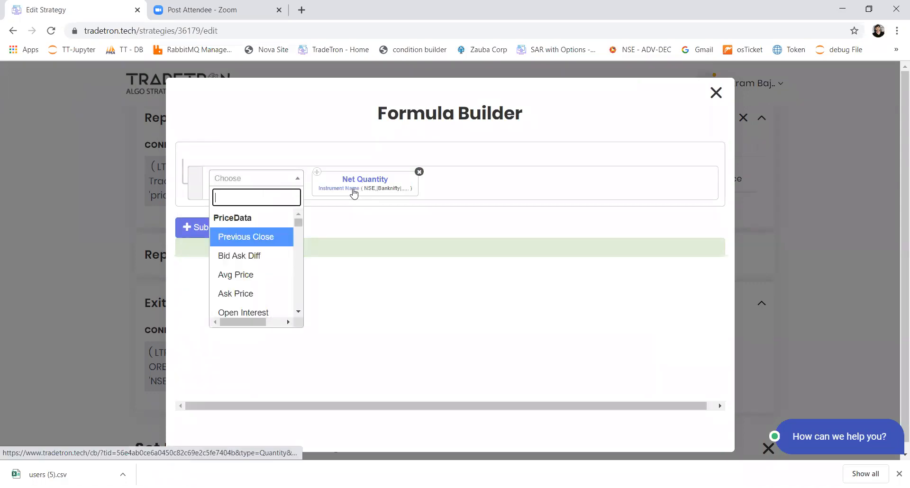
pyautogui.press('/')
pyautogui.press('Down')
pyautogui.write('numb')
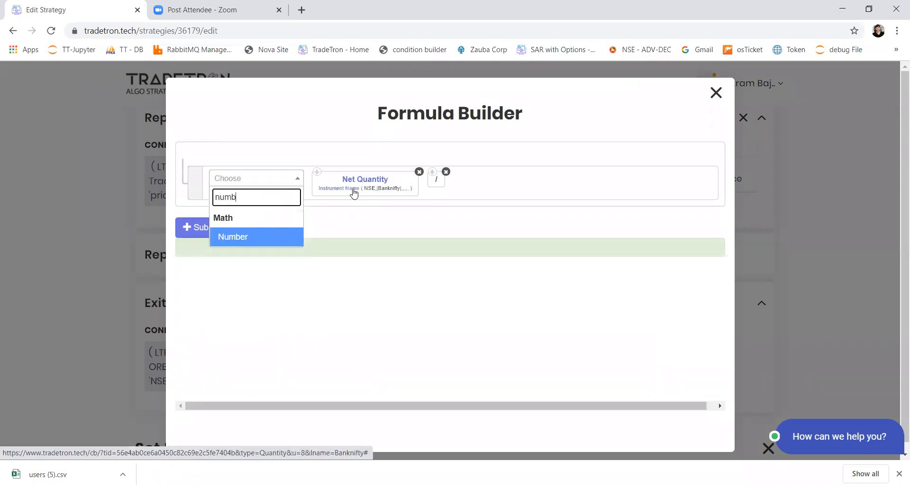
pyautogui.press('Return')
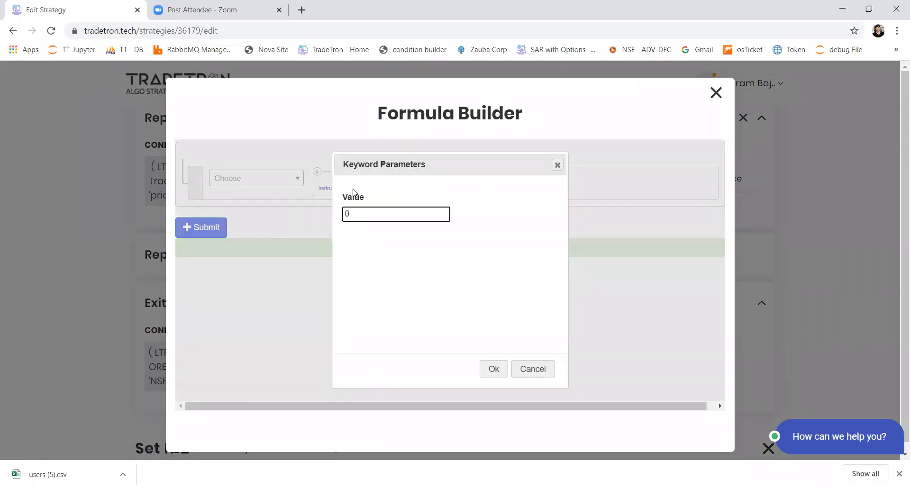
pyautogui.write('2')
pyautogui.press('Return')
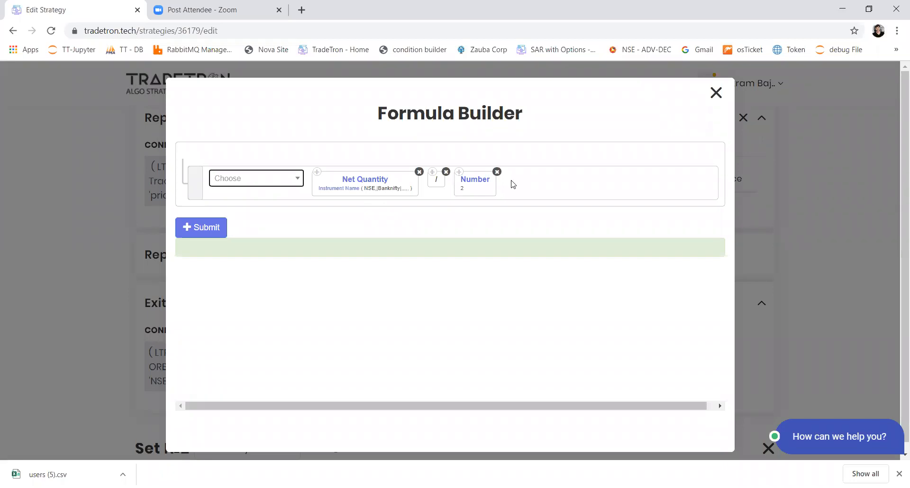
pyautogui.click(209, 231)
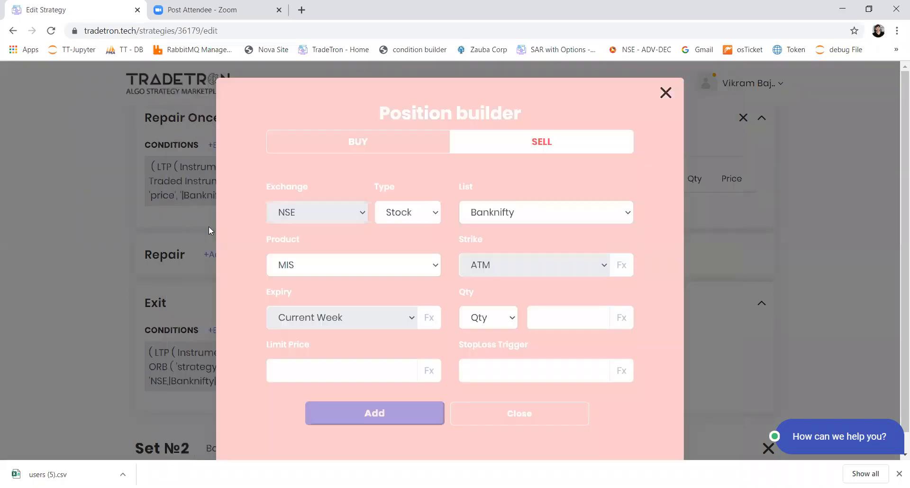
# Add the Sell position to the Repair Once block and close the position builder
pyautogui.click(396, 410)
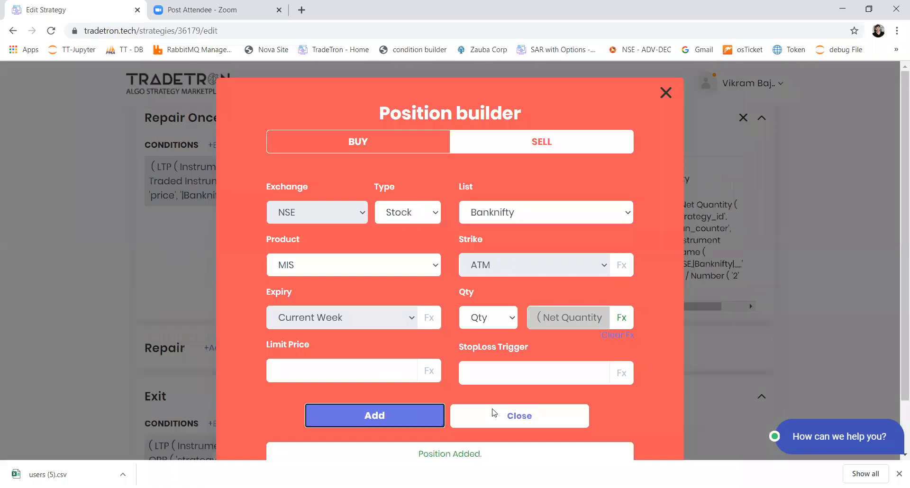
pyautogui.click(494, 415)
pyautogui.scroll(-3, 380, 359)
pyautogui.scroll(3, 378, 358)
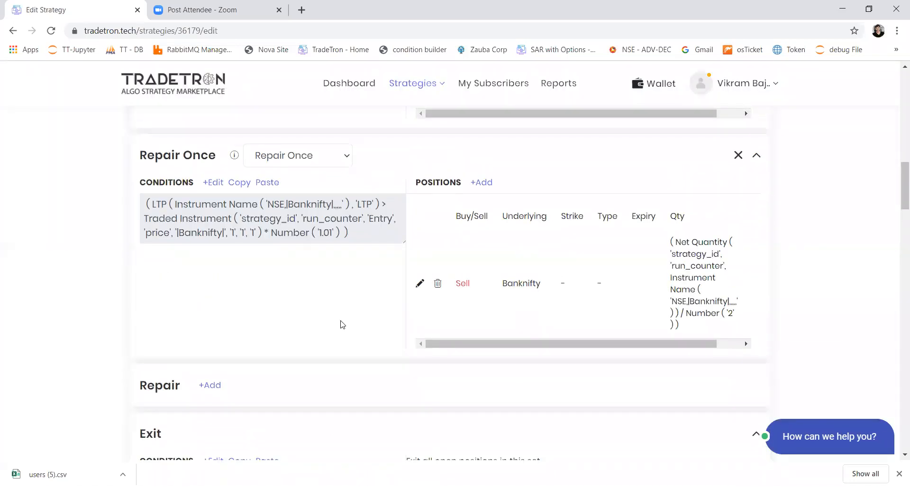
pyautogui.scroll(-4, 340, 322)
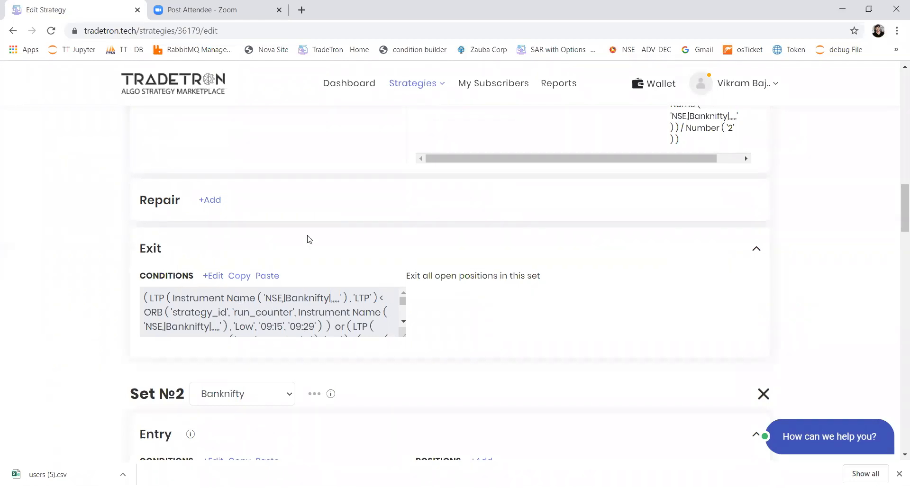
# Update the strategy to save the new Repair Once block in Set 1
pyautogui.click(510, 46)
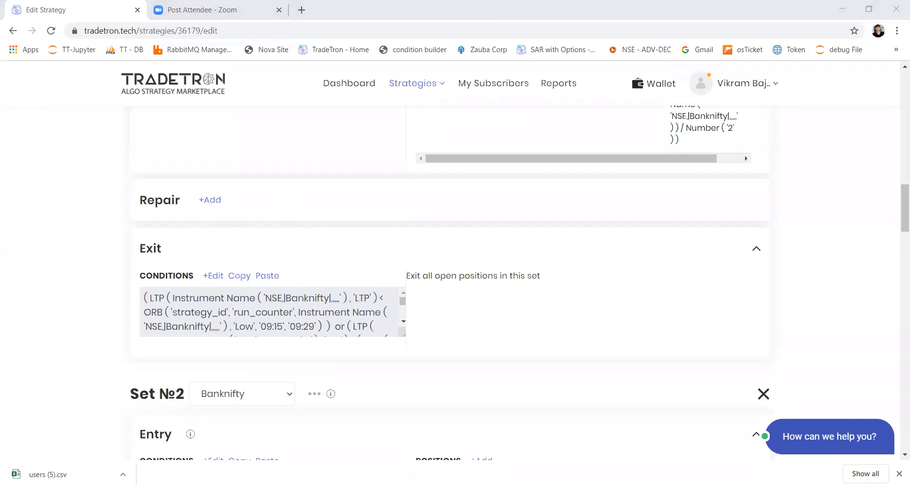
pyautogui.click(545, 355)
pyautogui.scroll(-20, 545, 355)
pyautogui.scroll(-5, 545, 355)
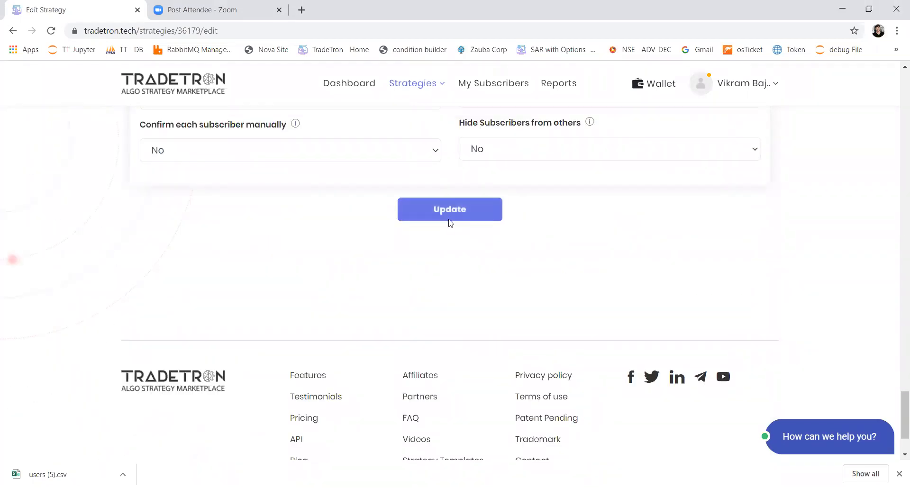
pyautogui.click(451, 221)
pyautogui.click(512, 346)
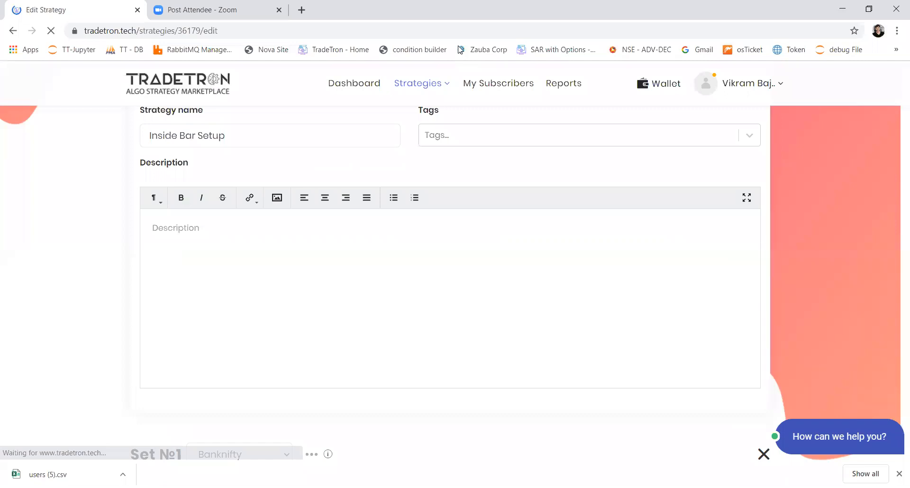
# Add a third set to the Inside Bar Setup strategy
pyautogui.click(460, 50)
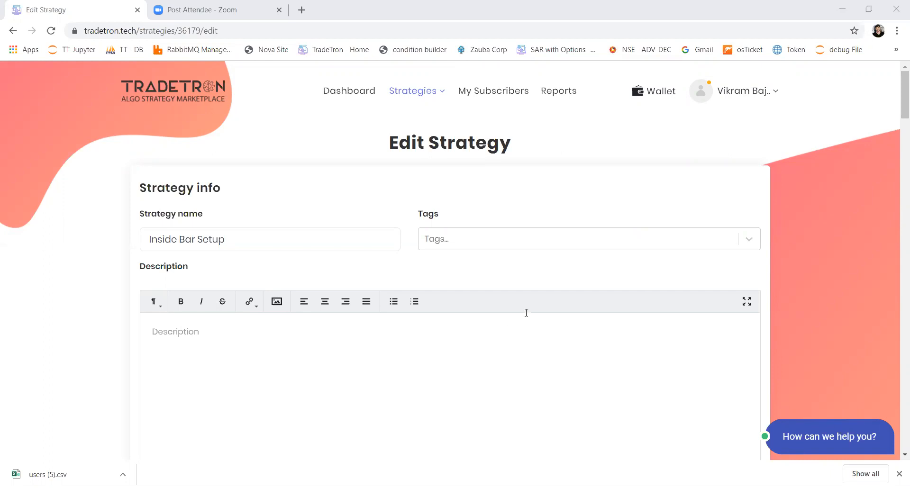
pyautogui.moveTo(897, 109); pyautogui.dragTo(897, 328)
pyautogui.scroll(-1, 806, 347)
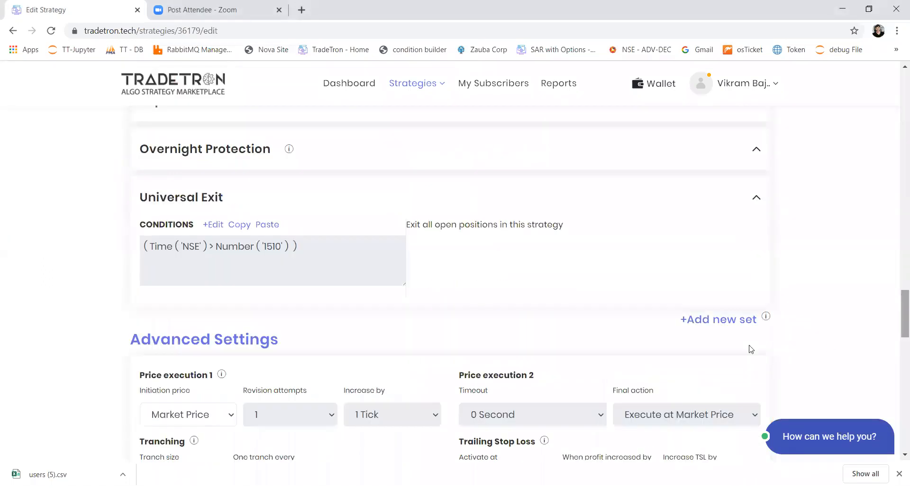
pyautogui.click(734, 321)
pyautogui.moveTo(899, 323); pyautogui.dragTo(899, 277)
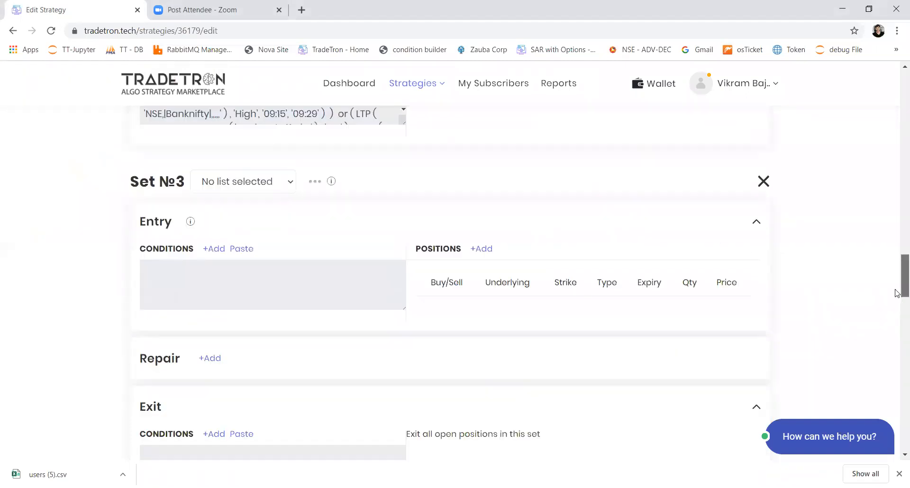
# Start a Buy entry position in Set 3 with exchange NFO, type Call and underlying NIFTY 50
pyautogui.click(488, 251)
pyautogui.click(355, 211)
pyautogui.click(348, 253)
pyautogui.click(414, 215)
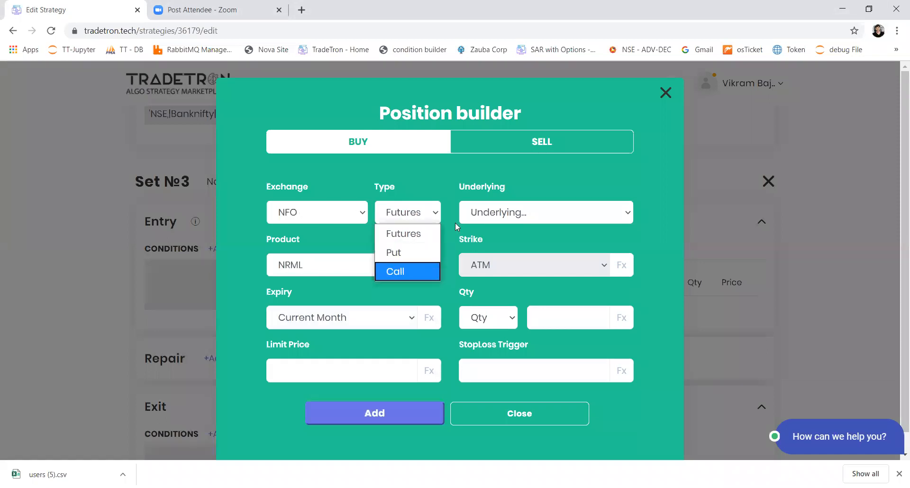
pyautogui.press('Return')
pyautogui.click(492, 212)
pyautogui.write('nifty')
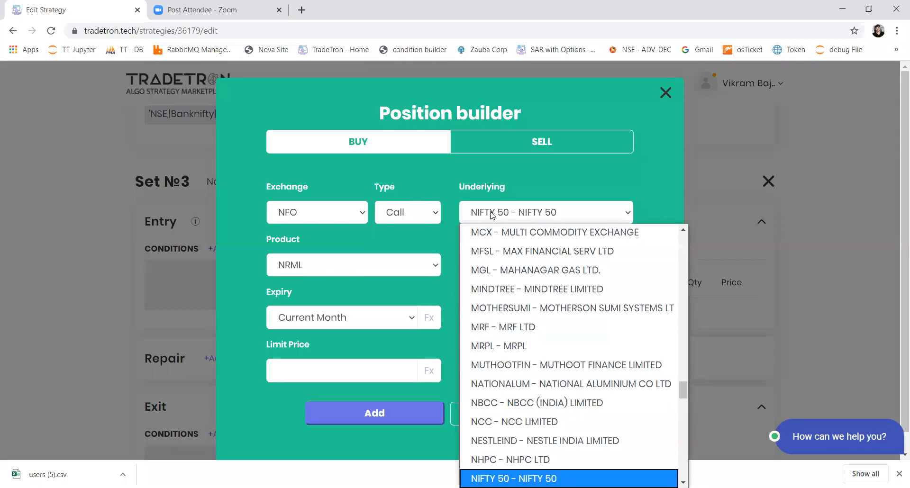
pyautogui.press('Return')
# Switch the position's strike to Fx and insert the Find Strike keyword in its formula
pyautogui.click(596, 266)
pyautogui.click(544, 28)
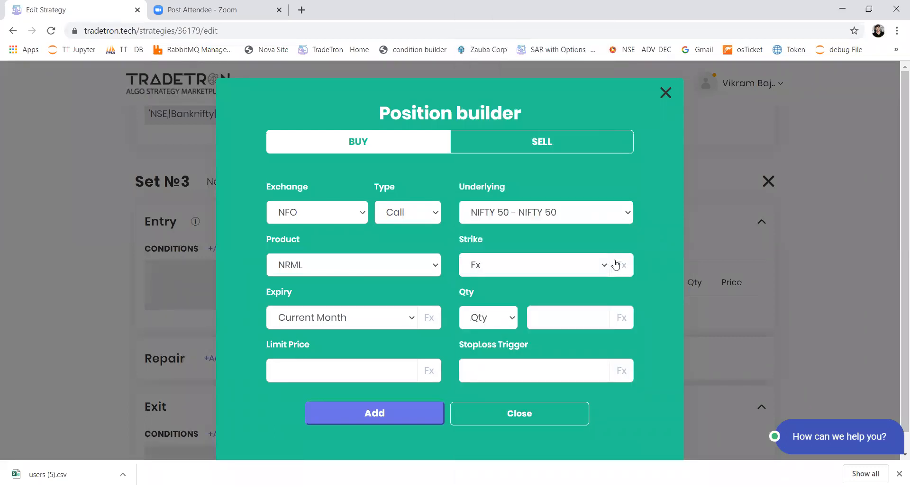
pyautogui.click(486, 266)
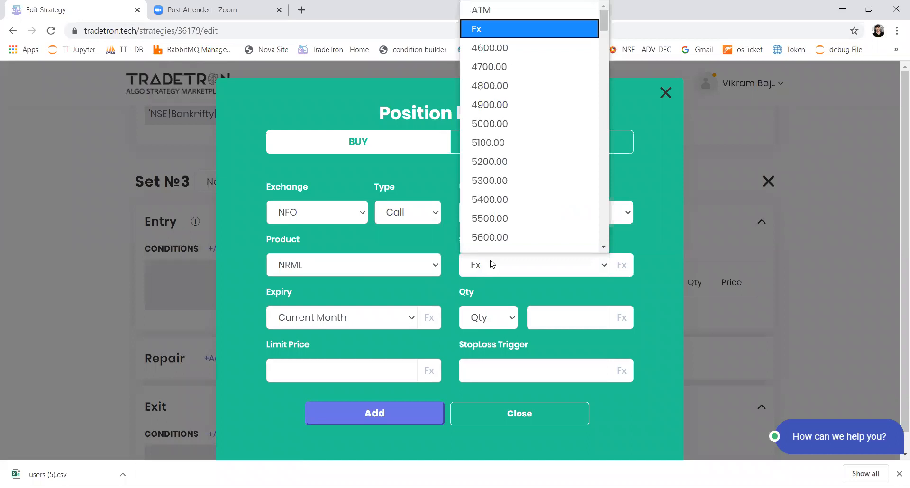
pyautogui.click(534, 30)
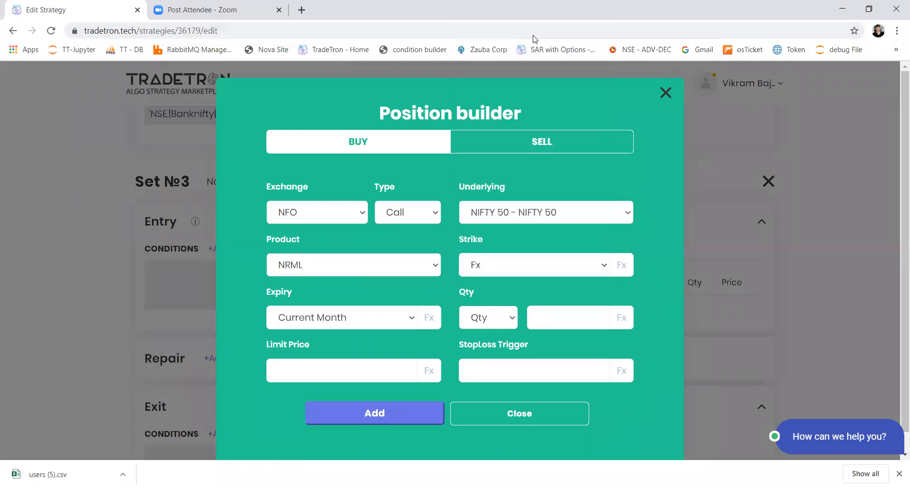
pyautogui.click(623, 265)
pyautogui.click(244, 179)
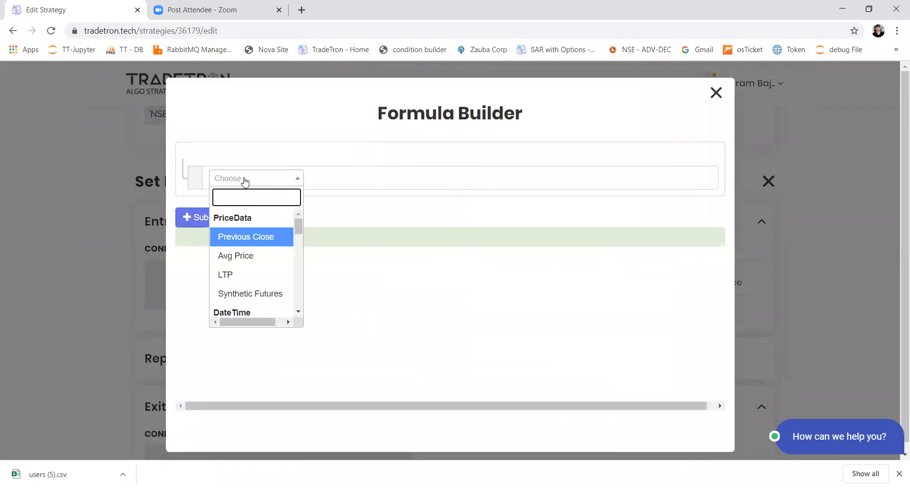
pyautogui.write('find')
pyautogui.press('Return')
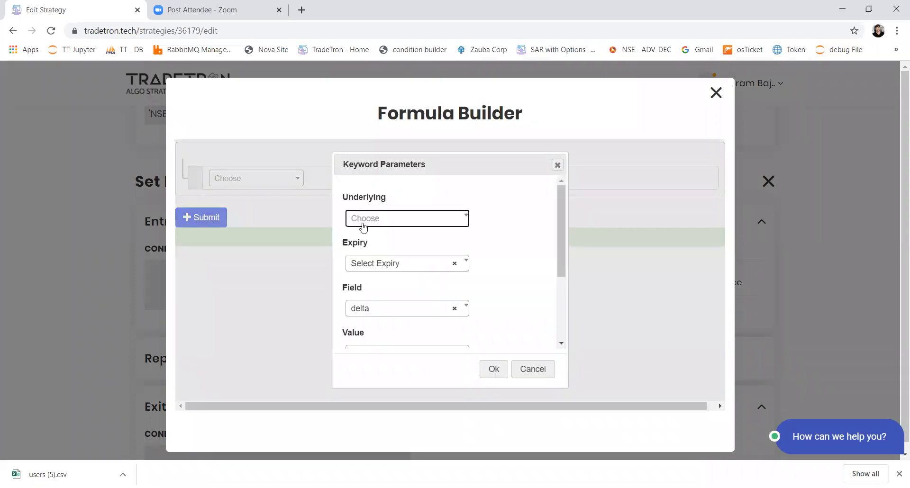
# Set the Find Strike underlying to NIFTY 50 and look through the available Field options
pyautogui.click(364, 223)
pyautogui.write('ifty')
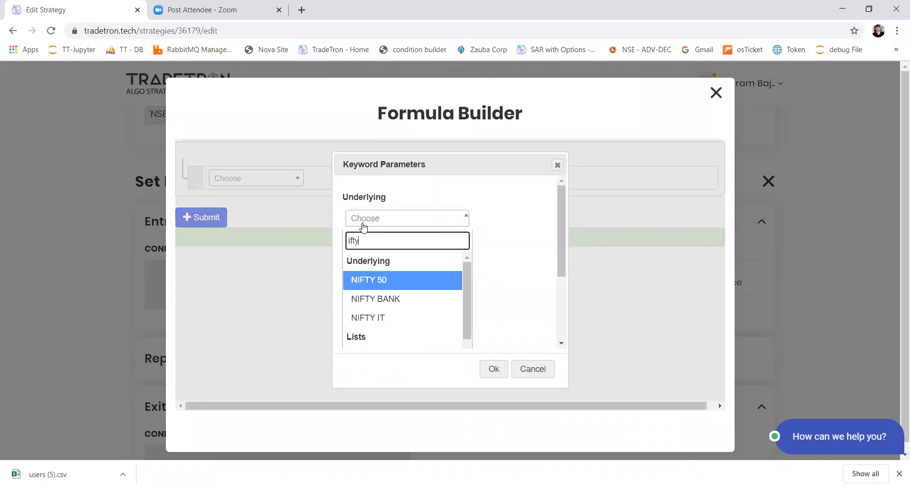
pyautogui.press('Return')
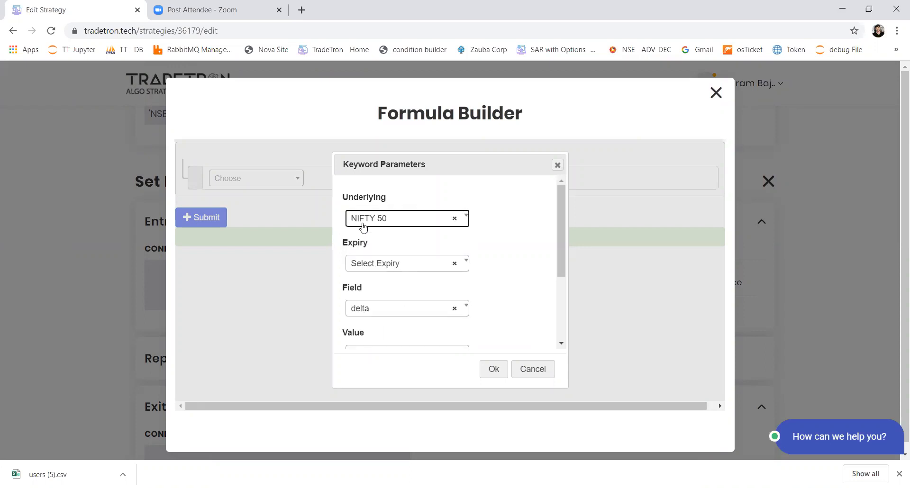
pyautogui.press('Tab')
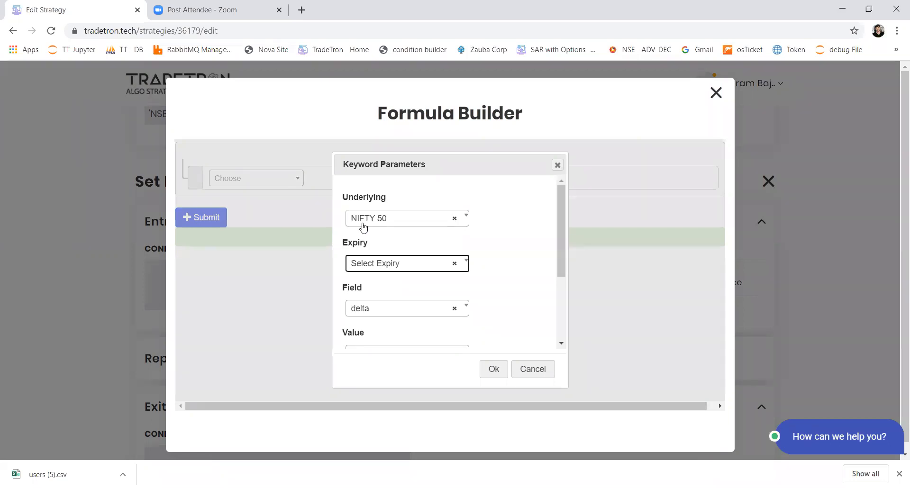
pyautogui.press('Tab')
pyautogui.press('Tab')
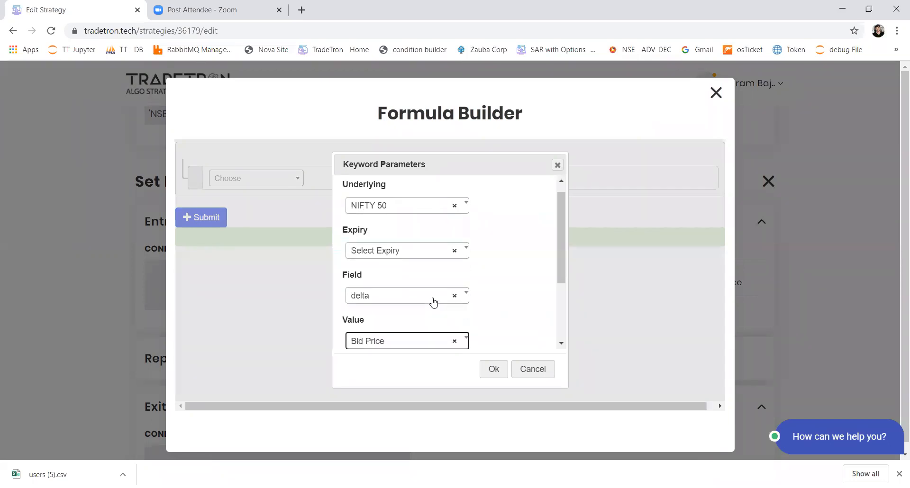
pyautogui.hotkey('shift', 'Tab')
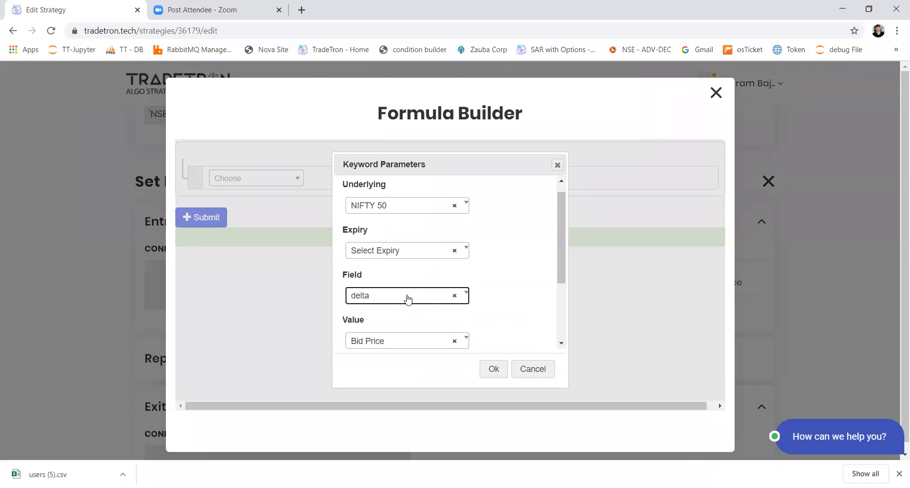
pyautogui.click(381, 300)
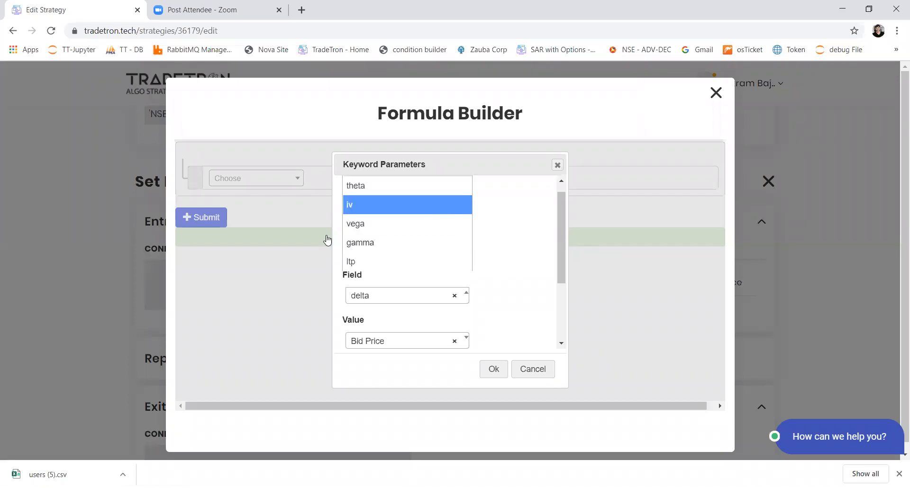
pyautogui.click(413, 348)
# Set the Value parameter of Find Strike to the Number keyword
pyautogui.click(415, 350)
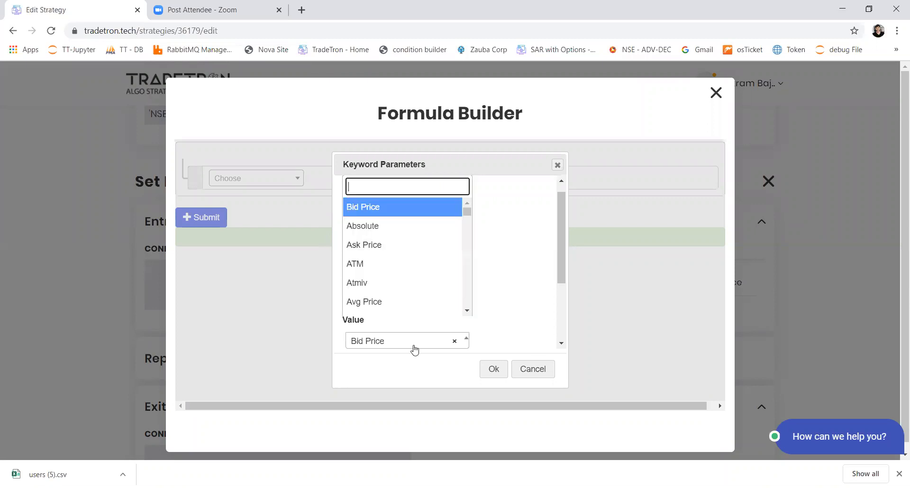
pyautogui.write('nube')
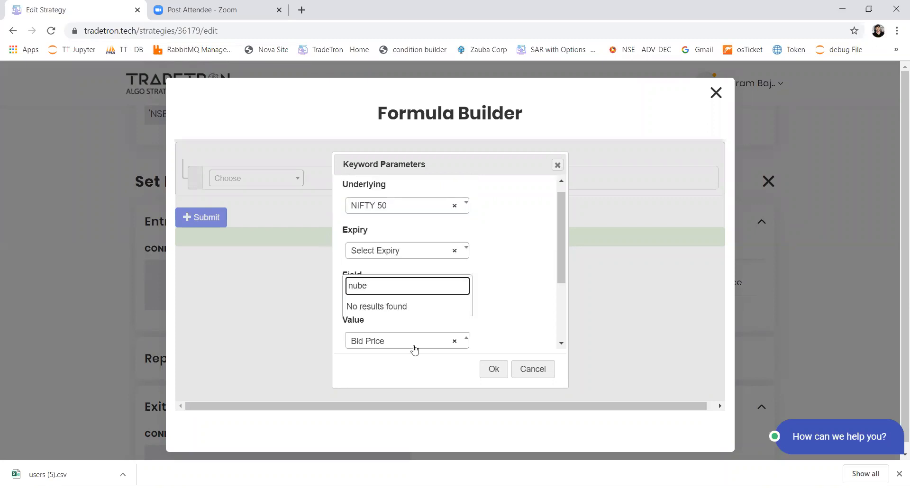
pyautogui.press('BackSpace')
pyautogui.press('BackSpace')
pyautogui.write('mber')
pyautogui.press('Return')
pyautogui.press('Tab')
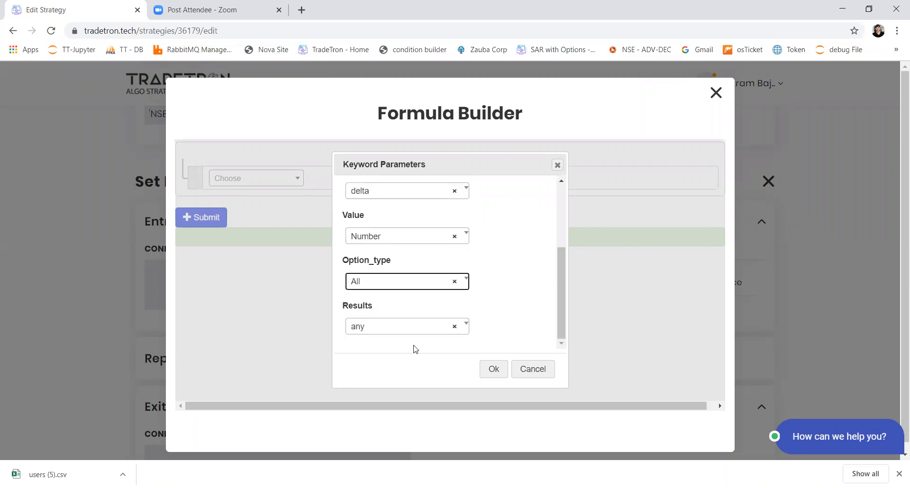
# Set the Find Strike option type to CE and confirm the keyword parameters
pyautogui.press('Return')
pyautogui.press('Down')
pyautogui.press('Return')
pyautogui.press('Tab')
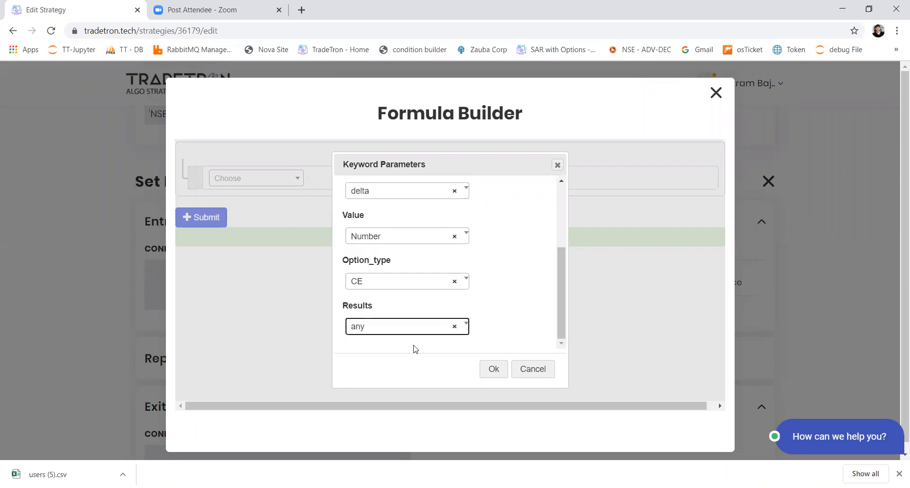
pyautogui.press('Tab')
pyautogui.press('Return')
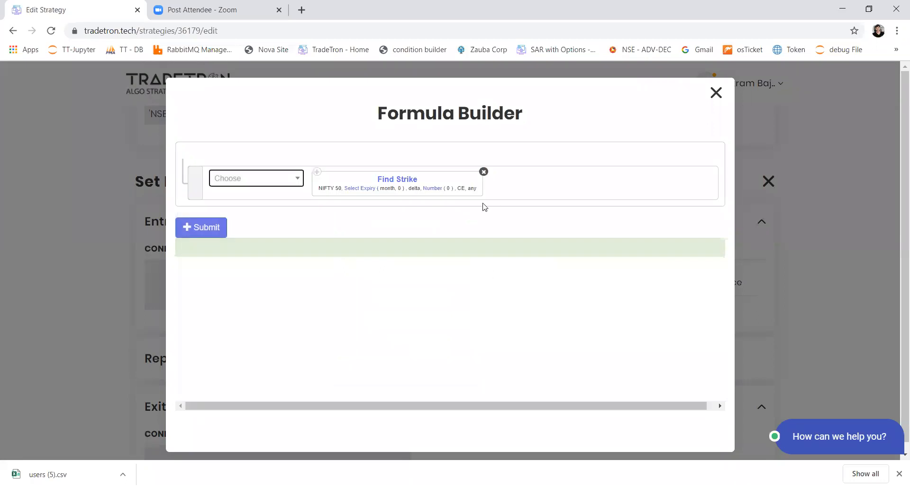
# Set the delta number in the Find Strike formula to 0.12
pyautogui.click(439, 191)
pyautogui.click(398, 215)
pyautogui.write('.12')
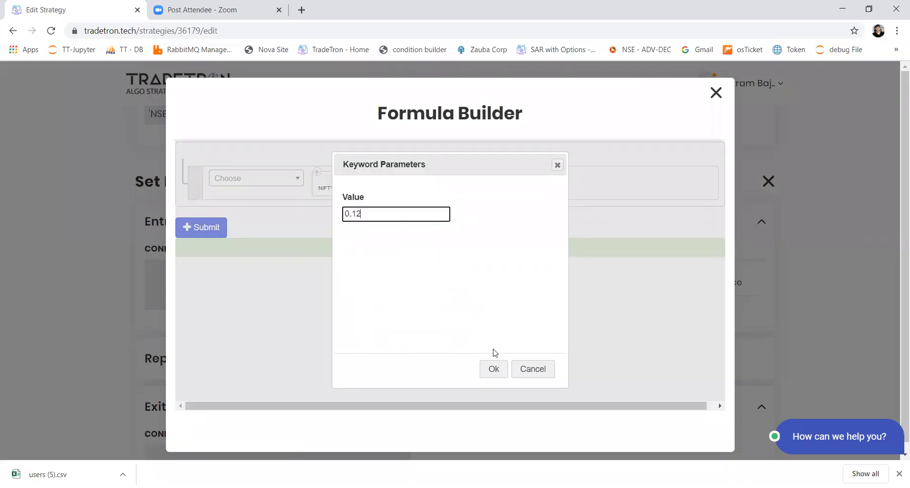
pyautogui.click(493, 367)
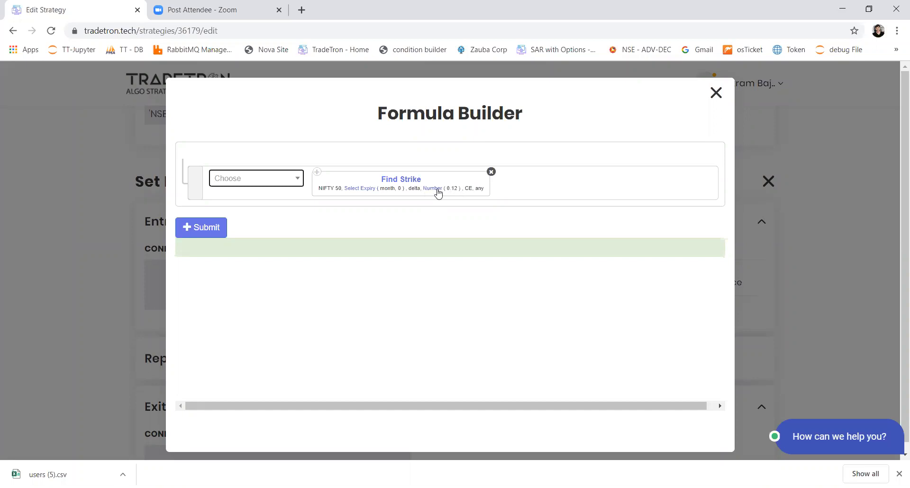
# Set the Find Strike expiry type to week with an offset of 1
pyautogui.click(372, 191)
pyautogui.click(362, 217)
pyautogui.click(359, 280)
pyautogui.click(496, 369)
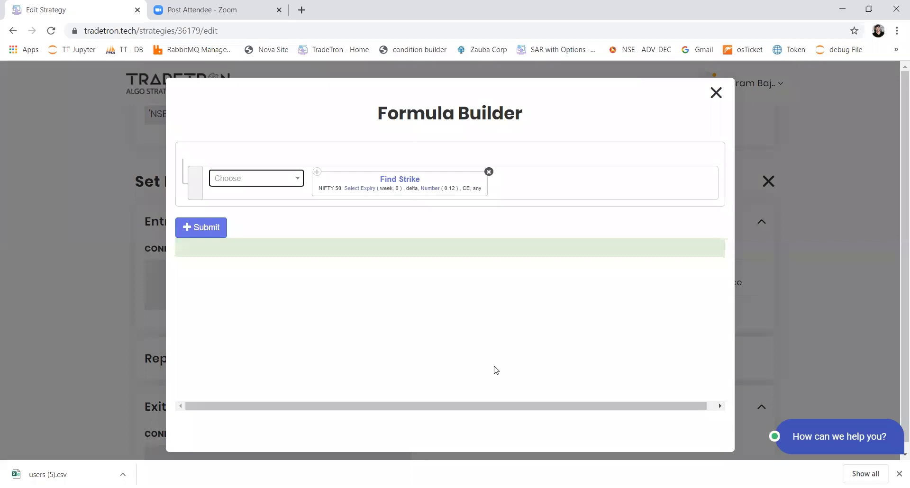
pyautogui.click(369, 193)
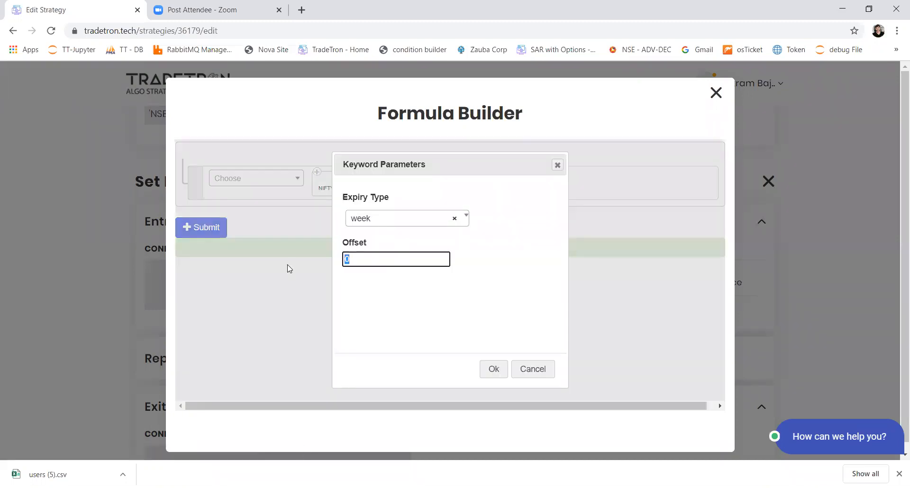
pyautogui.write('1')
pyautogui.click(488, 370)
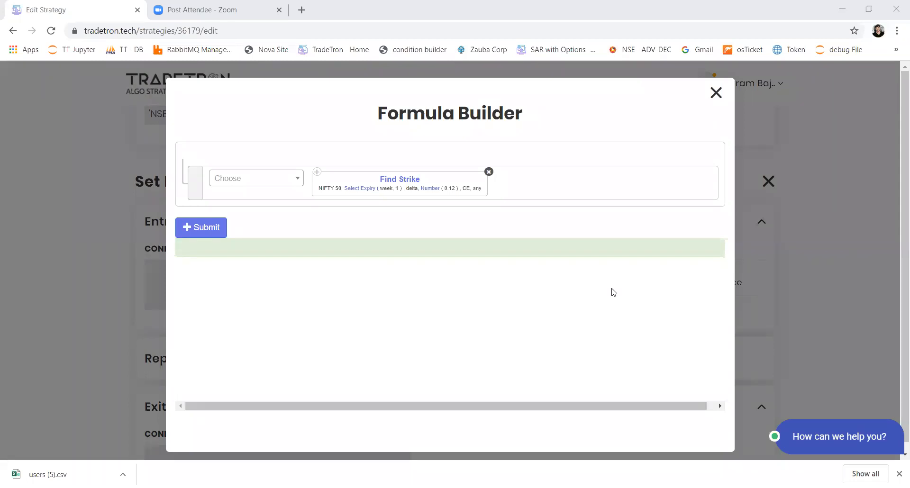
# Discard the strike formula and close the position builder without adding the position
pyautogui.click(716, 93)
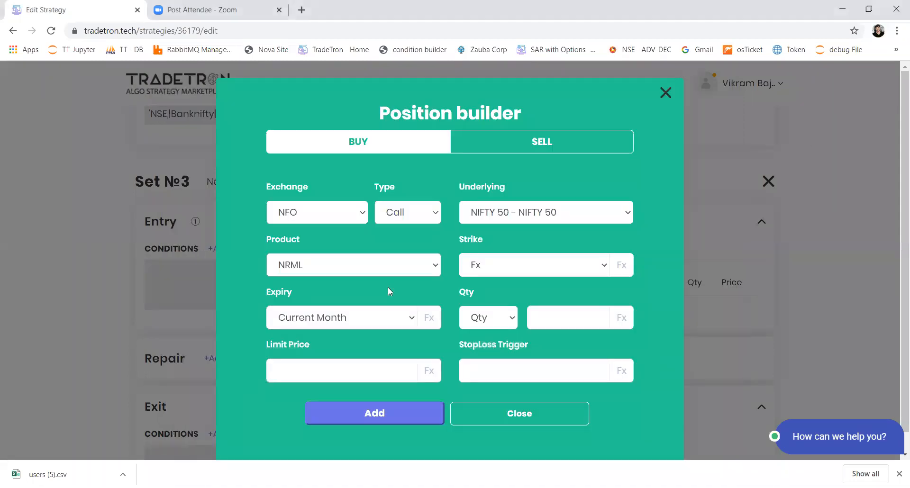
pyautogui.click(473, 421)
# Examine Set 2's Buy position and its exit conditions in the Condition Builder, and close it without changes
pyautogui.scroll(8, 379, 310)
pyautogui.scroll(3, 381, 312)
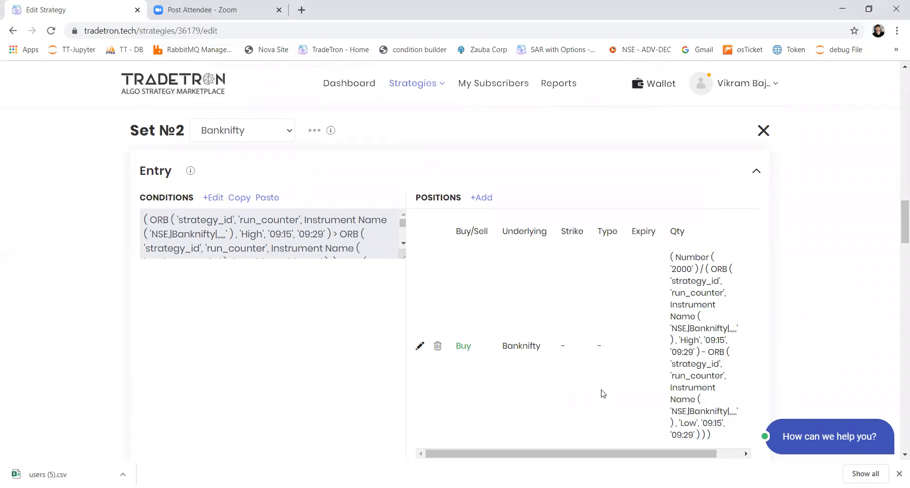
pyautogui.scroll(-3, 531, 345)
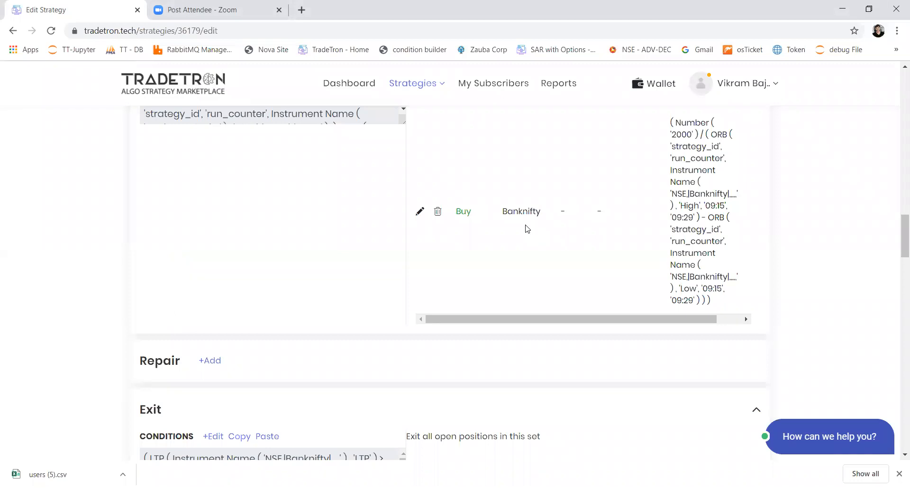
pyautogui.scroll(-4, 526, 229)
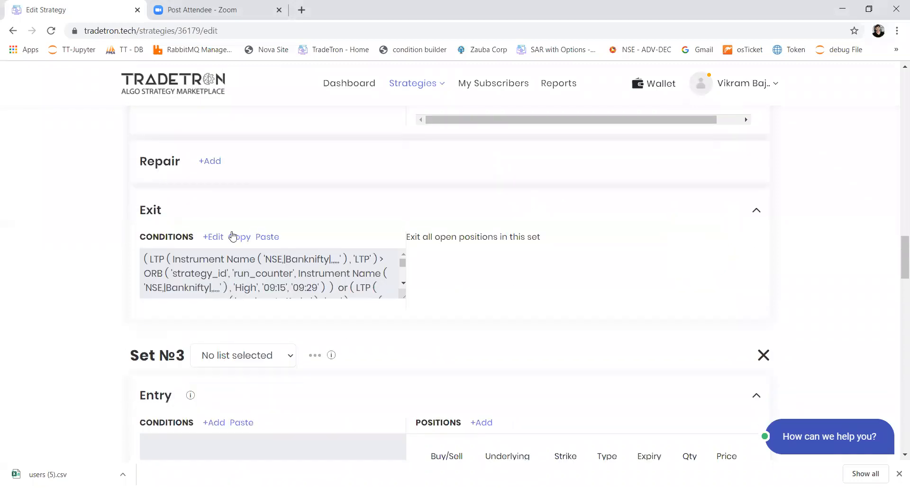
pyautogui.click(368, 260)
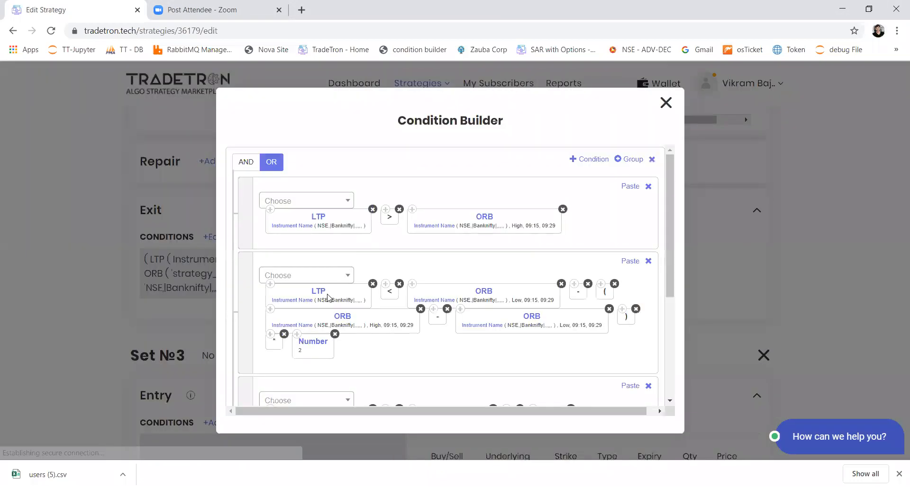
pyautogui.scroll(-4, 419, 315)
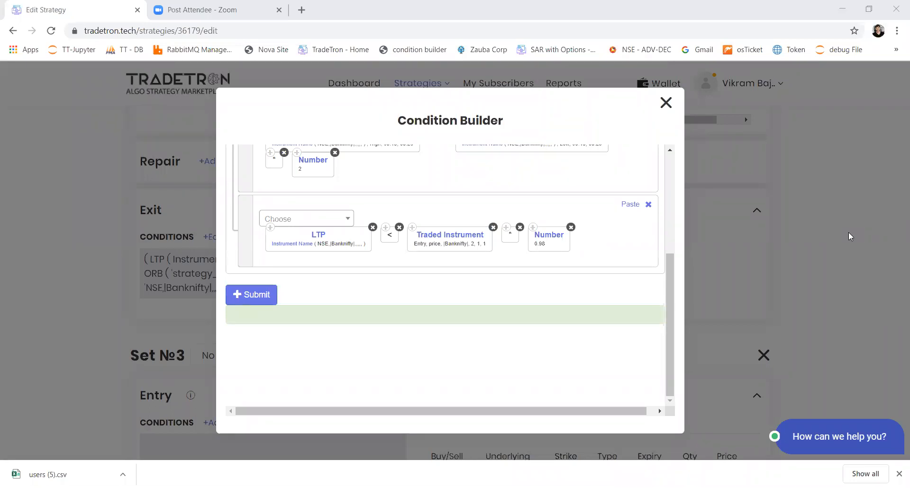
pyautogui.click(665, 103)
pyautogui.scroll(6, 454, 239)
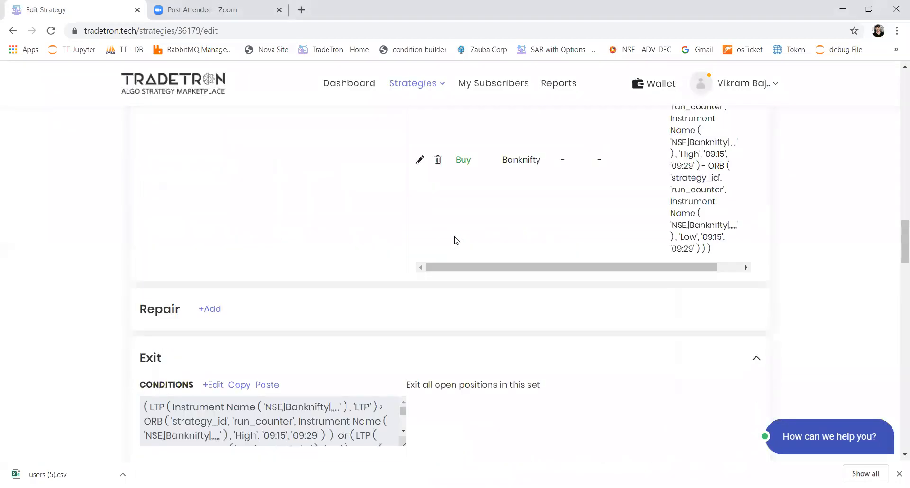
pyautogui.scroll(2, 454, 240)
pyautogui.scroll(-10, 457, 256)
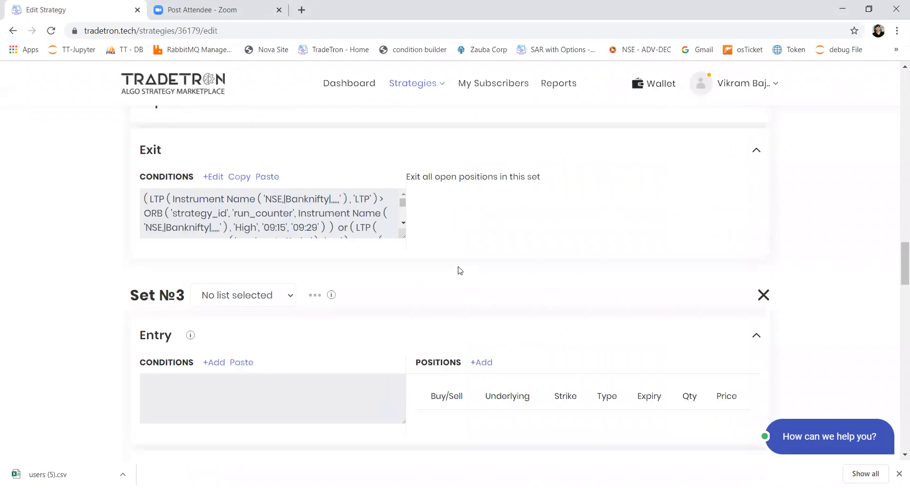
pyautogui.scroll(2, 458, 271)
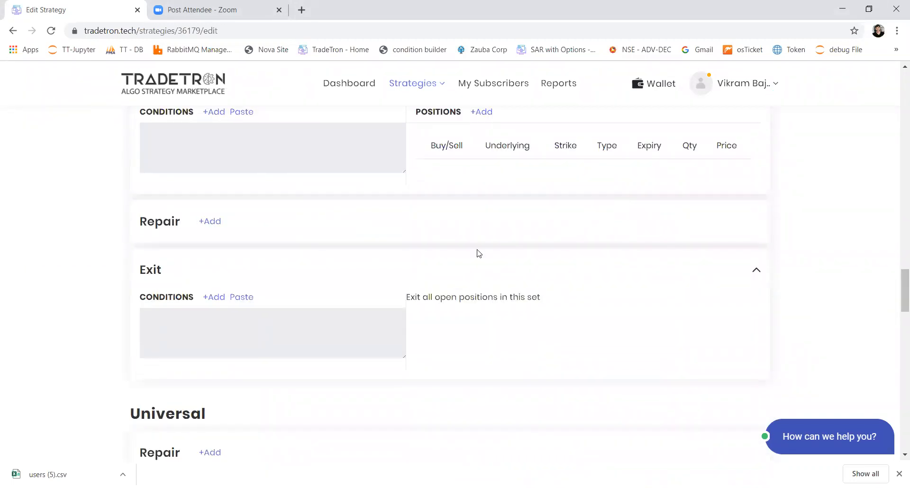
# Start a new Buy entry position in Set 3 with exchange NFO, type Call and underlying NIFTY 50
pyautogui.click(482, 118)
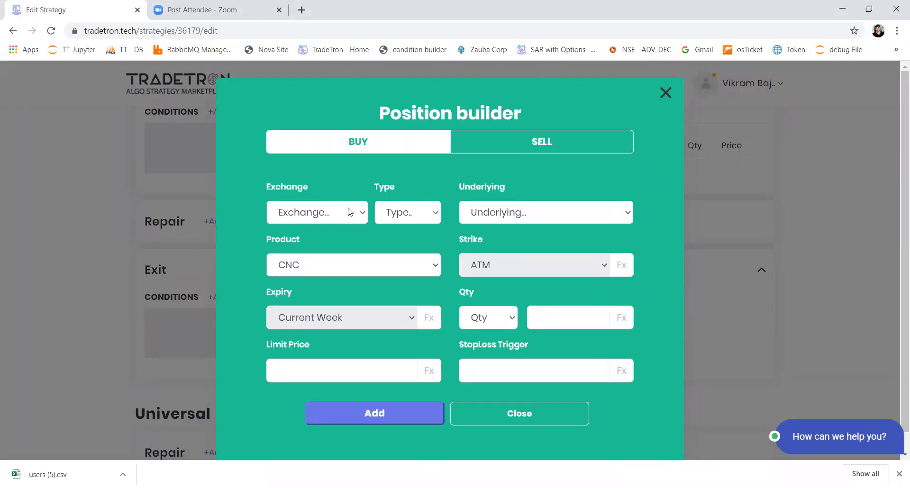
pyautogui.click(349, 212)
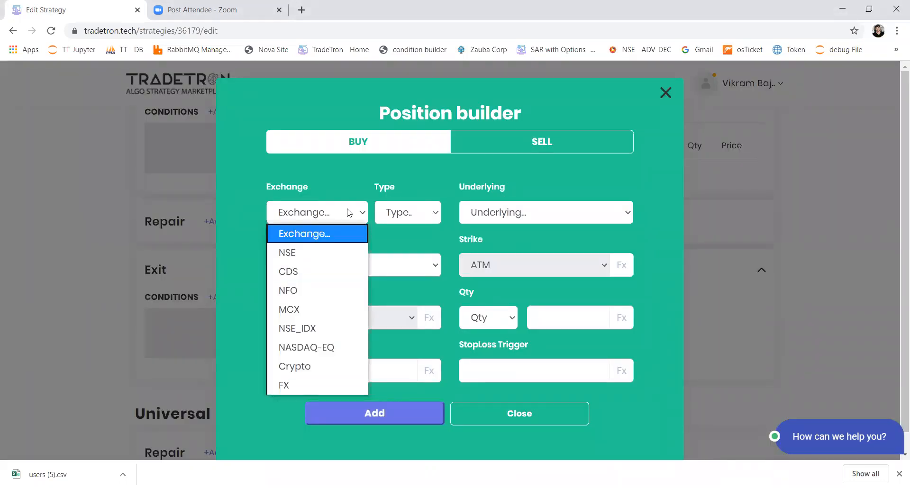
pyautogui.click(314, 287)
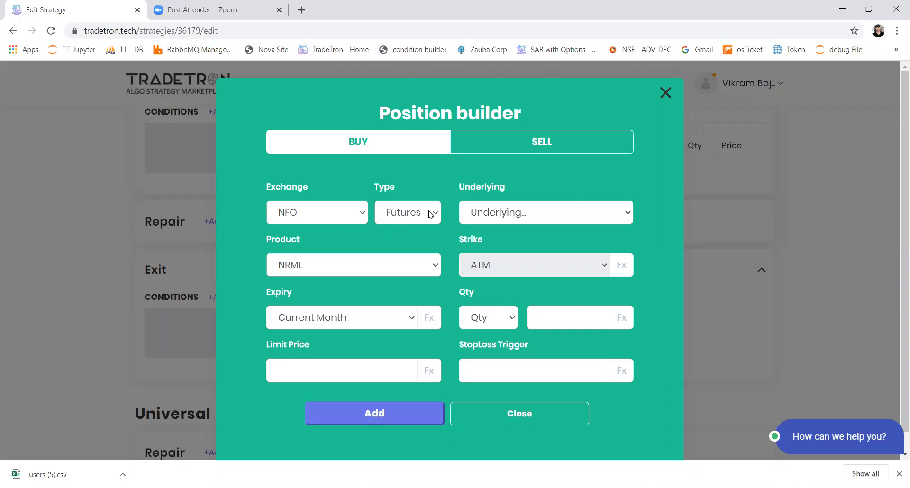
pyautogui.click(510, 212)
pyautogui.write('ni')
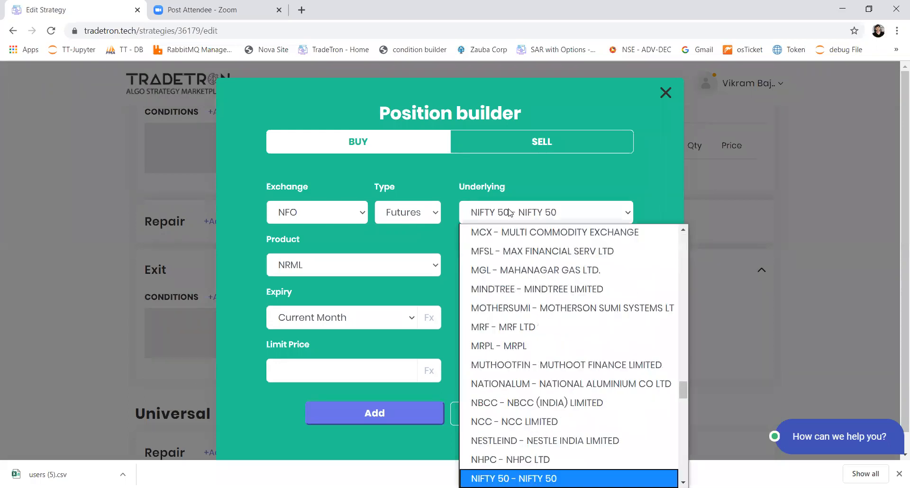
pyautogui.press('Return')
pyautogui.click(415, 215)
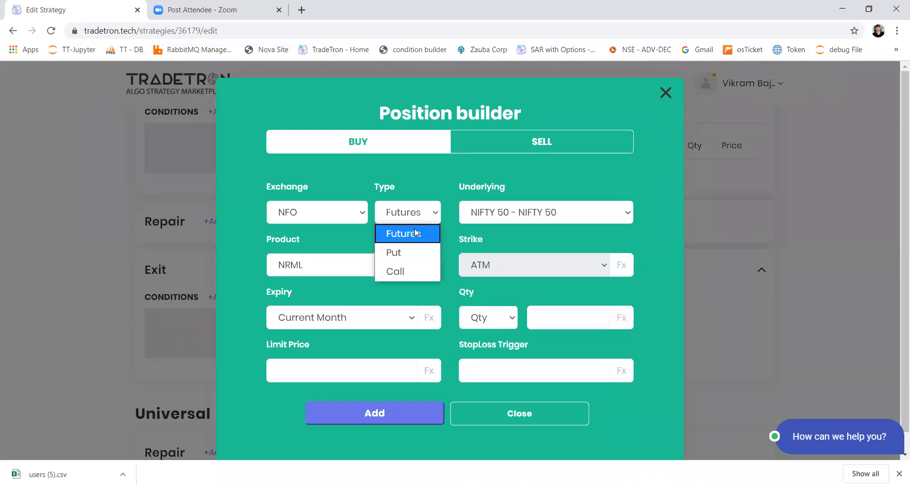
pyautogui.press('Return')
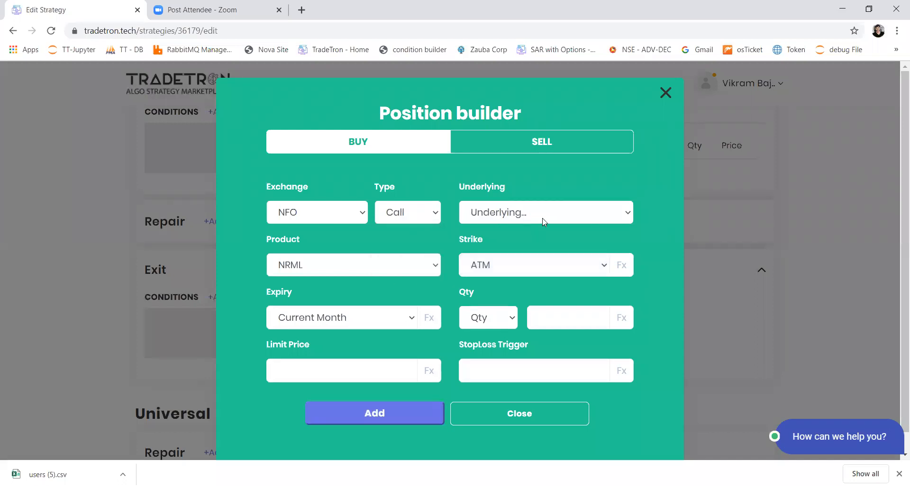
pyautogui.click(543, 221)
pyautogui.write('ni')
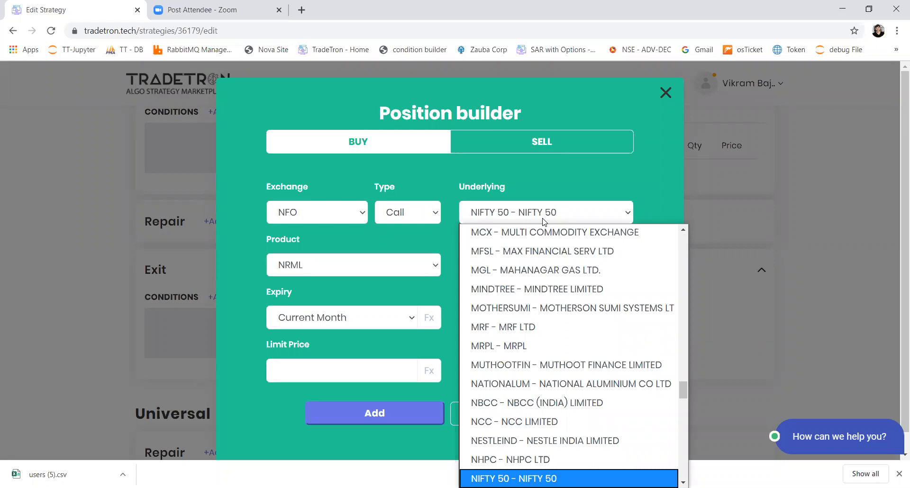
pyautogui.press('Return')
# Switch the position's strike to Fx and open its formula for editing
pyautogui.click(554, 266)
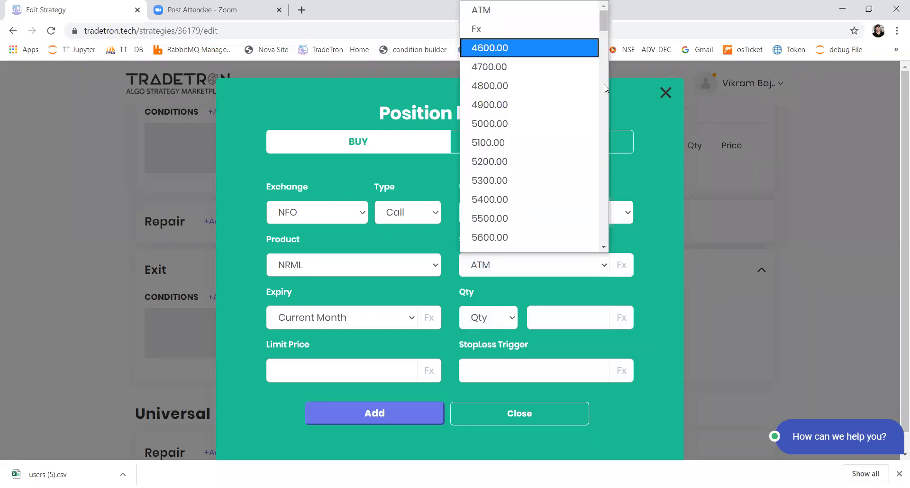
pyautogui.click(605, 89)
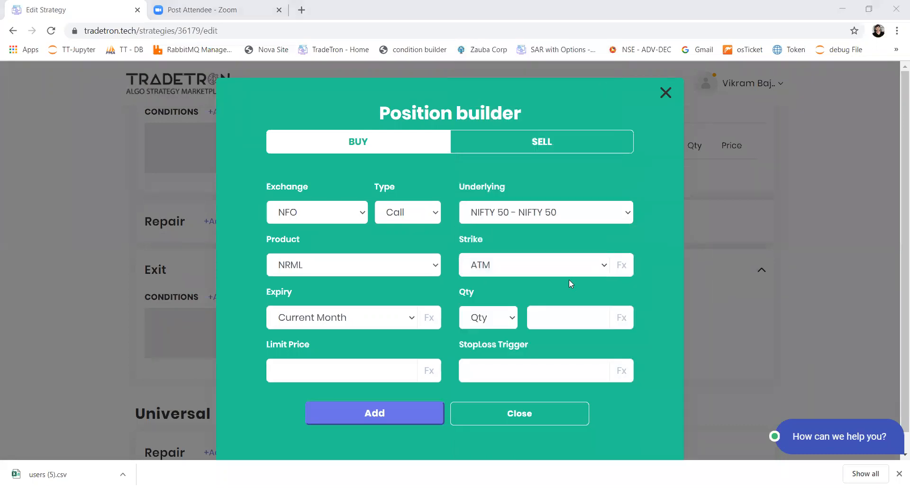
pyautogui.click(604, 266)
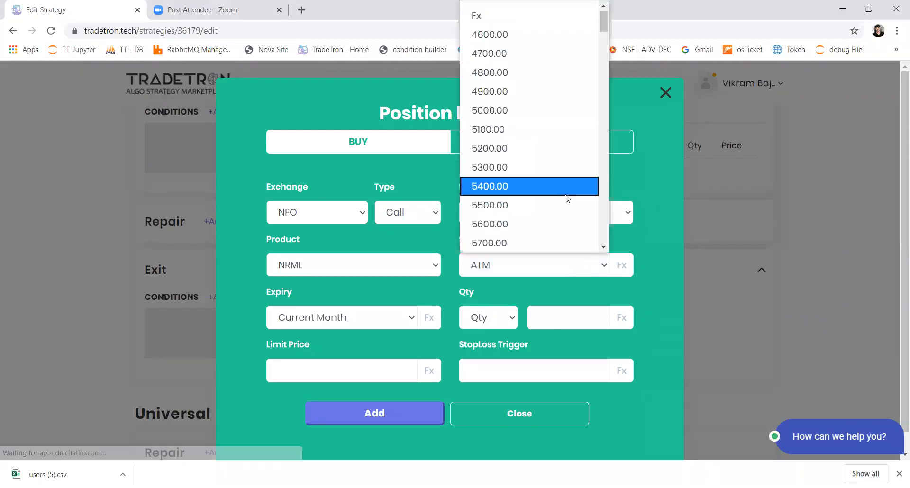
pyautogui.click(550, 15)
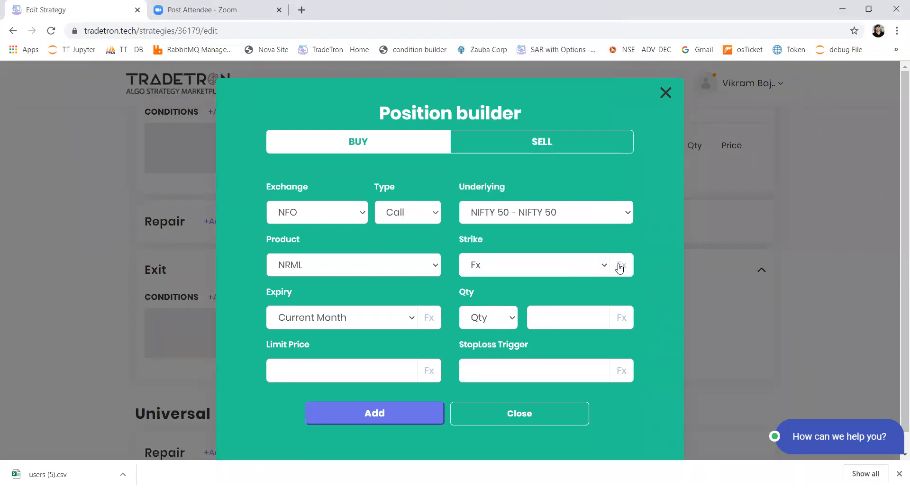
pyautogui.click(620, 266)
# Insert the Get Strike keyword in the strike formula with NIFTY 50 as its underlying
pyautogui.click(255, 184)
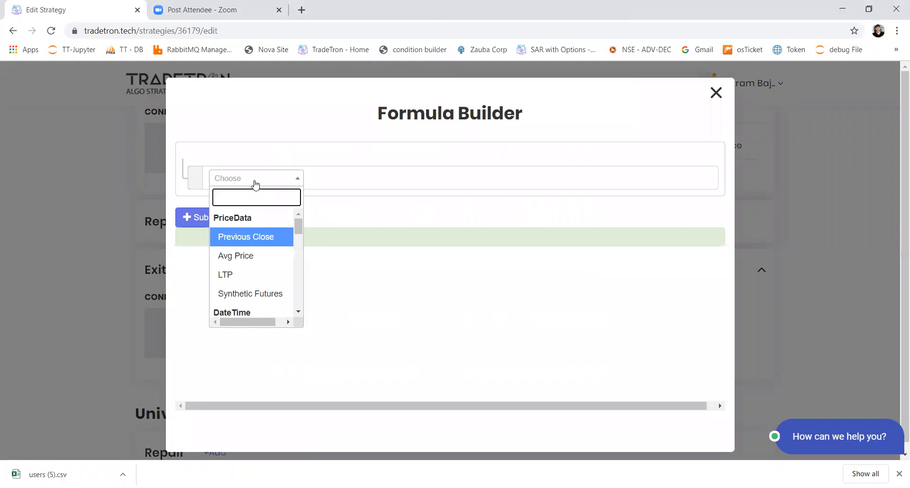
pyautogui.write('get')
pyautogui.press('Down')
pyautogui.press('Return')
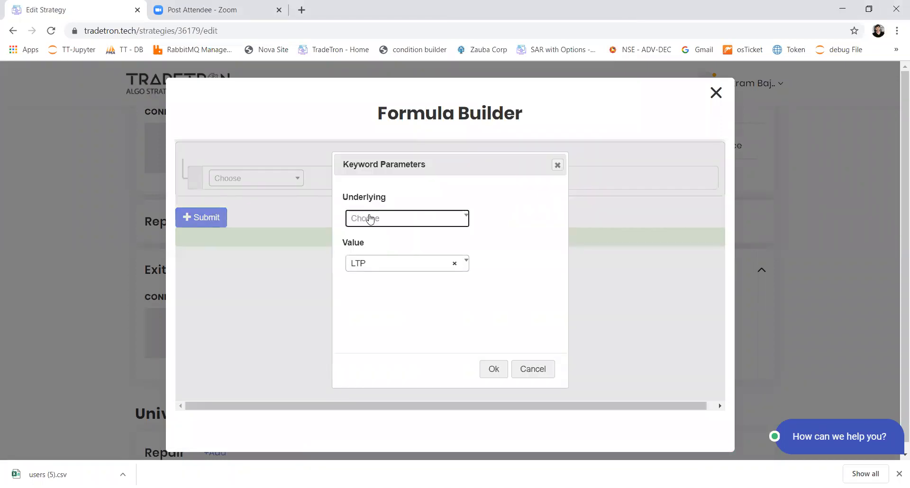
pyautogui.click(371, 220)
pyautogui.write('ni')
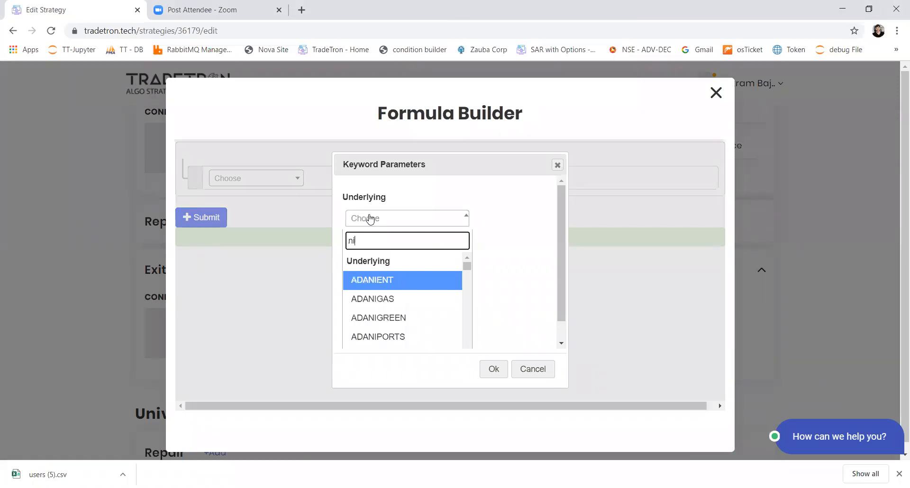
pyautogui.write('fty')
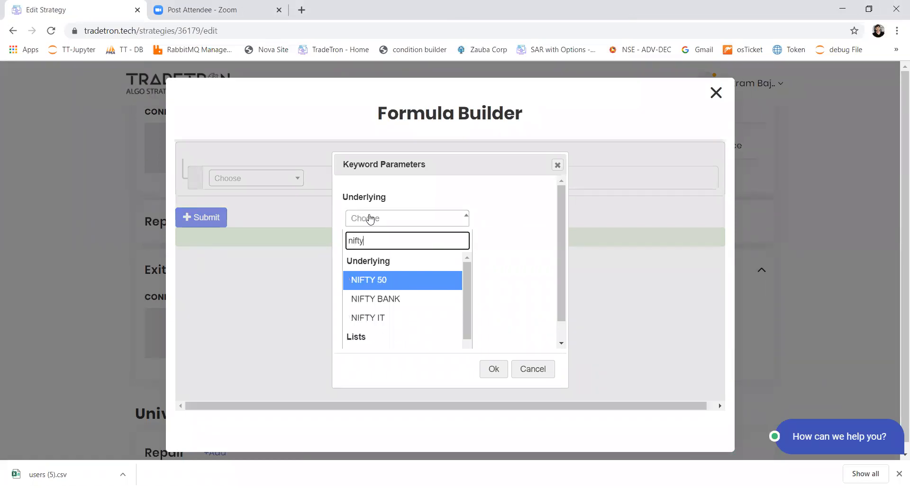
pyautogui.press('Return')
# Set the Get Strike value to Math Operation and apply the keyword parameters
pyautogui.click(391, 274)
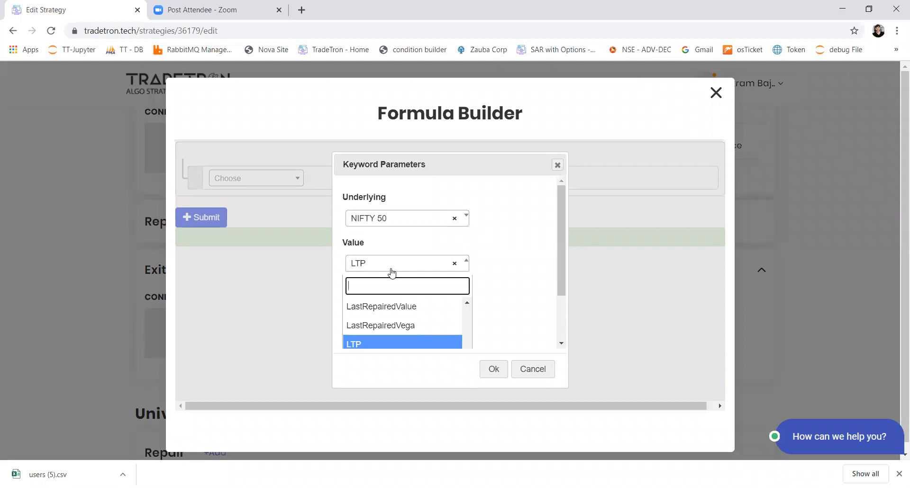
pyautogui.write('me')
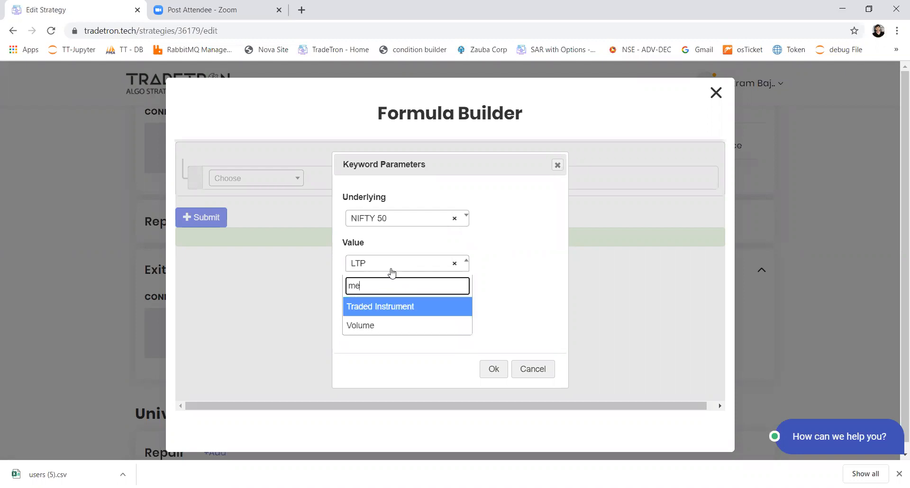
pyautogui.press('BackSpace')
pyautogui.write('ath')
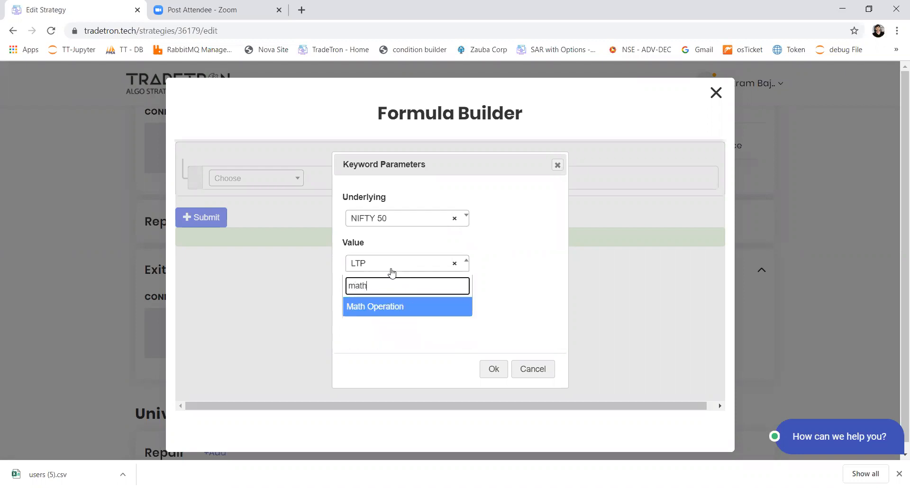
pyautogui.press('Return')
pyautogui.click(495, 369)
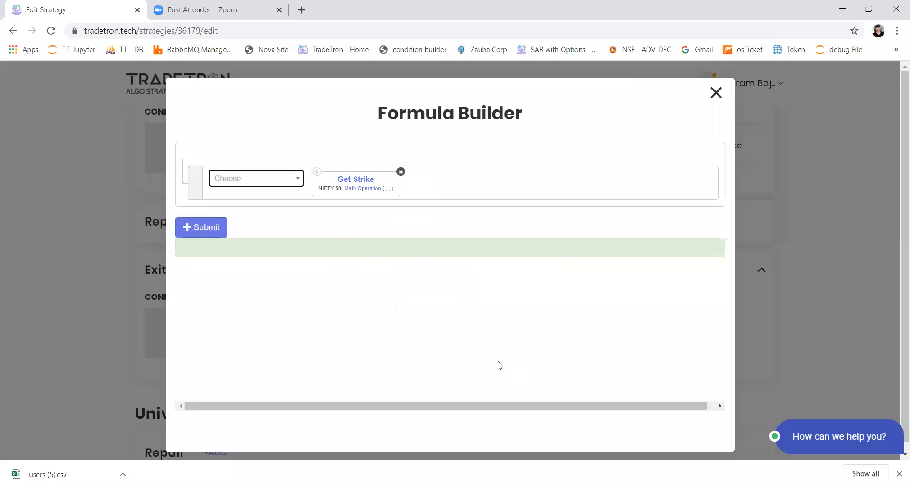
# Configure the Math Operation with LTP as Number 1, Number as Number 2 and * as the operator
pyautogui.click(359, 189)
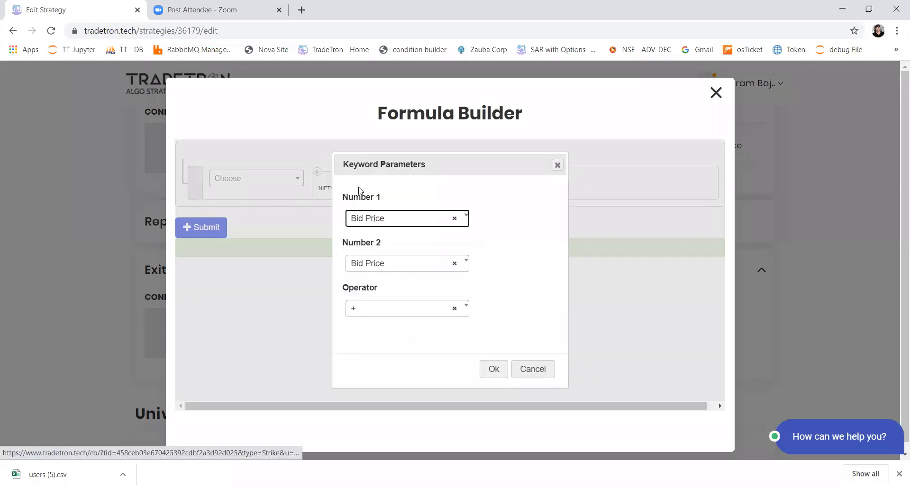
pyautogui.press('Return')
pyautogui.write('lt')
pyautogui.press('Return')
pyautogui.press('Tab')
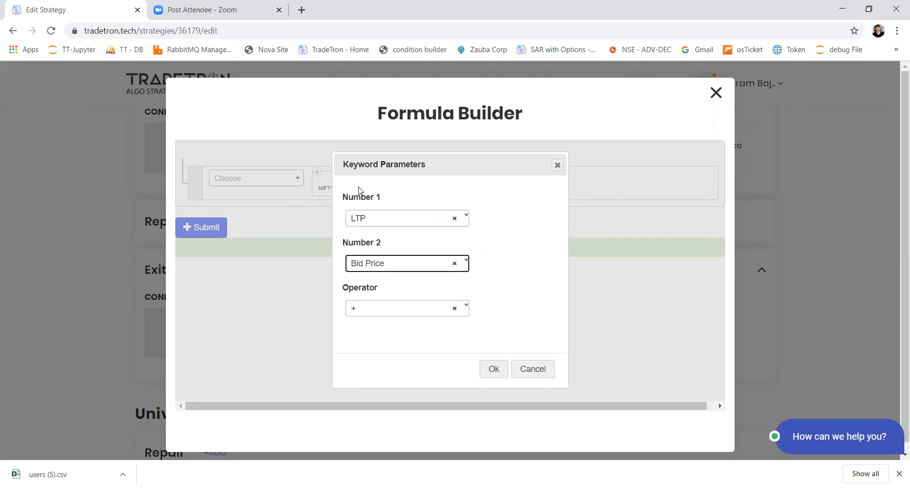
pyautogui.press('Return')
pyautogui.write('num')
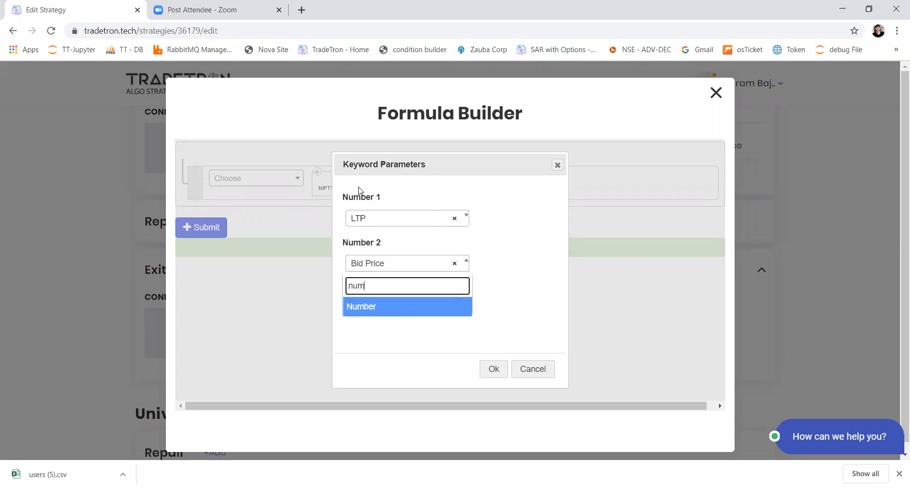
pyautogui.press('Return')
pyautogui.press('Tab')
pyautogui.press('Return')
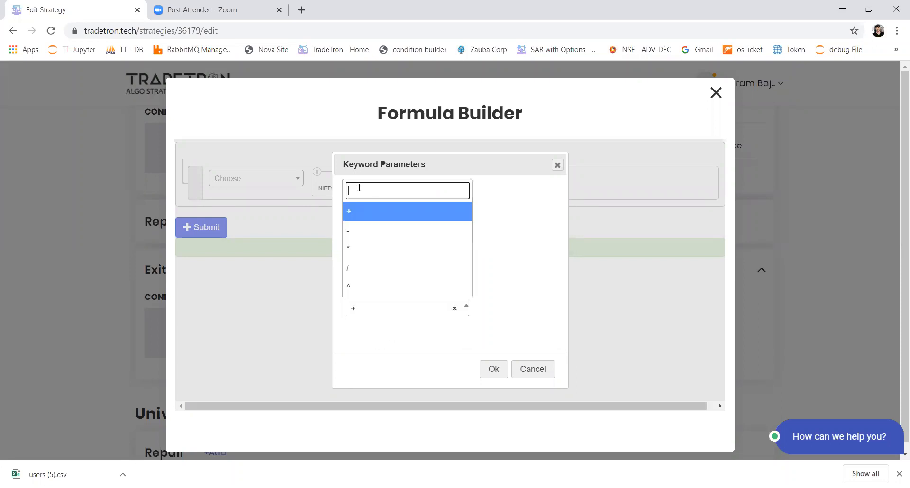
pyautogui.write('*')
pyautogui.press('Return')
pyautogui.press('Tab')
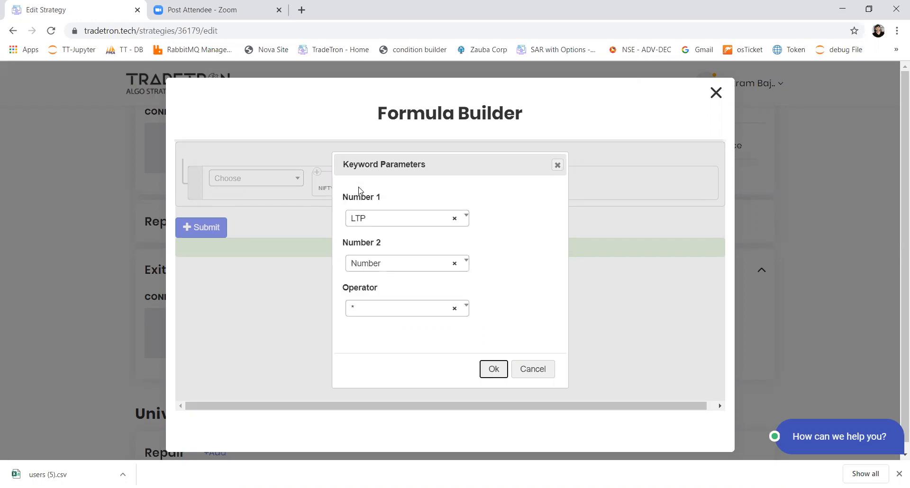
pyautogui.press('Return')
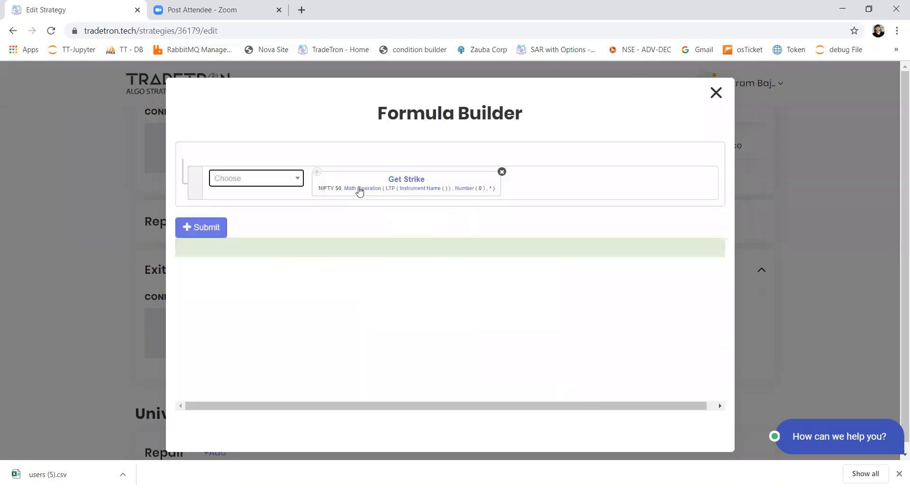
# Set the multiplier number in the Get Strike formula to 1.05
pyautogui.click(463, 190)
pyautogui.write('1')
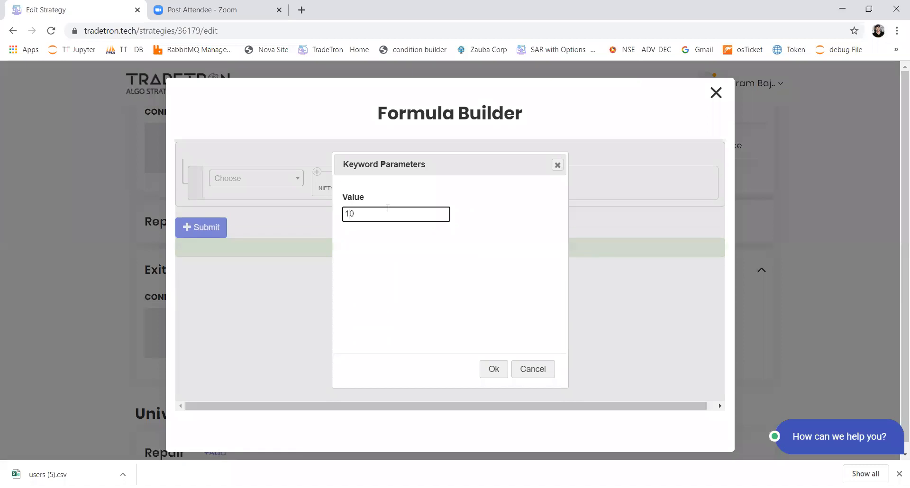
pyautogui.write('.')
pyautogui.press('Right')
pyautogui.write('5')
pyautogui.click(500, 371)
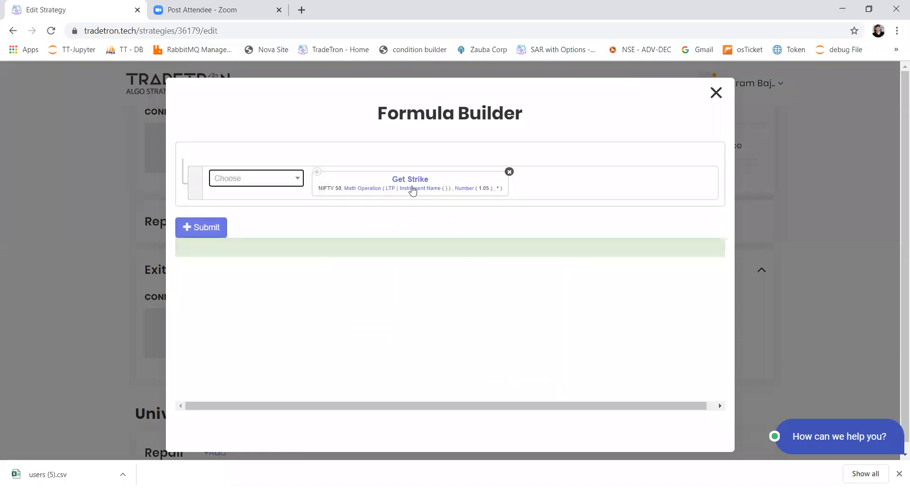
# Change the LTP instrument in the Get Strike formula to Futures
pyautogui.click(395, 188)
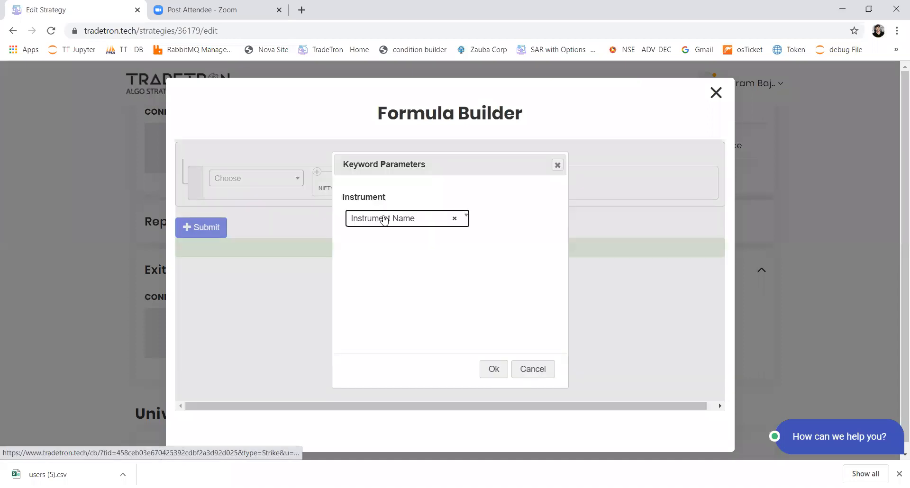
pyautogui.click(384, 219)
pyautogui.click(383, 262)
pyautogui.click(496, 376)
# Set the underlying of the Futures keyword in the Get Strike formula to NIFTY 50
pyautogui.click(401, 188)
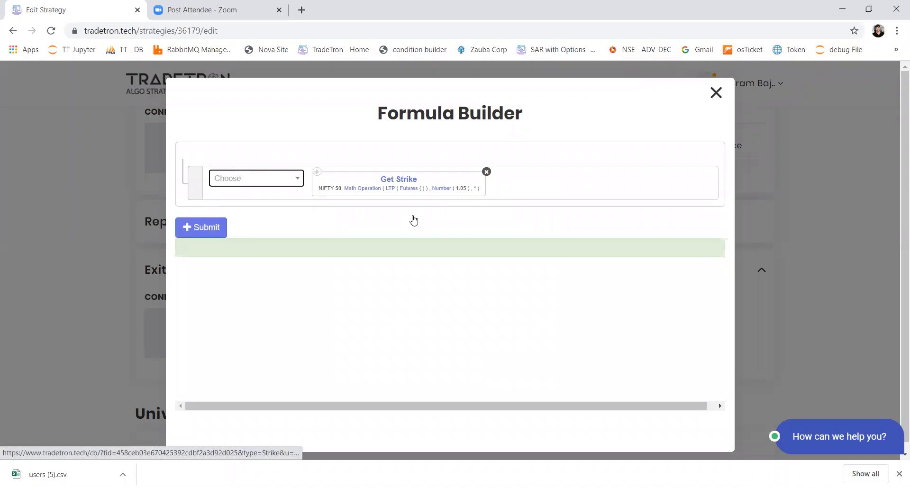
pyautogui.click(381, 222)
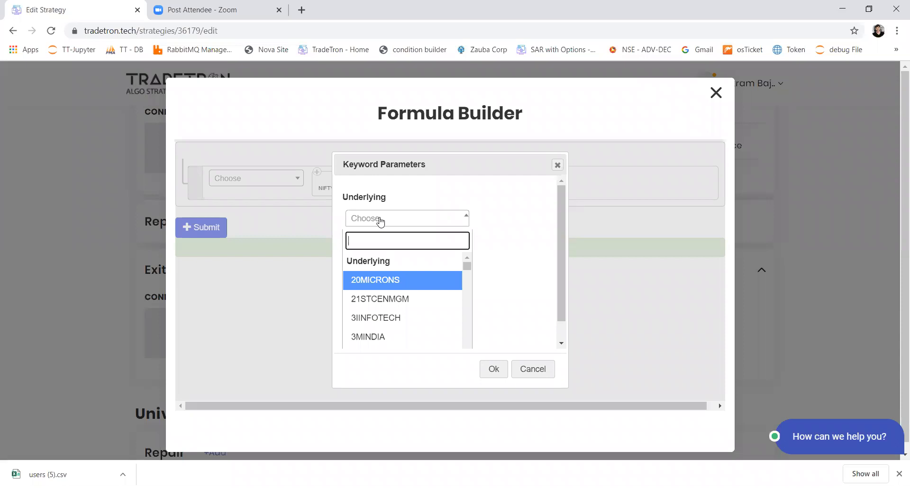
pyautogui.write('nifty')
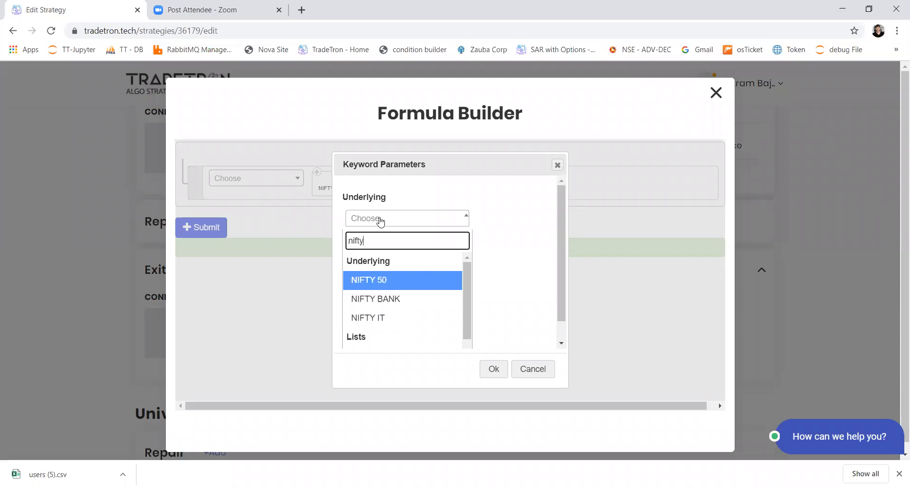
pyautogui.press('Return')
pyautogui.press('Tab')
pyautogui.press('Return')
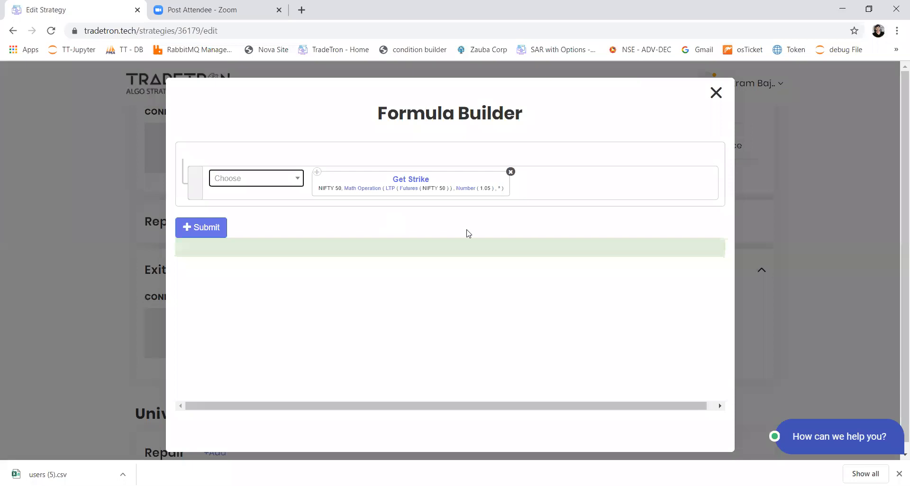
# Discard the Get Strike formula, close the position builder without adding the position, and return to Set 3's entry section
pyautogui.hotkey('alt', 'Tab')
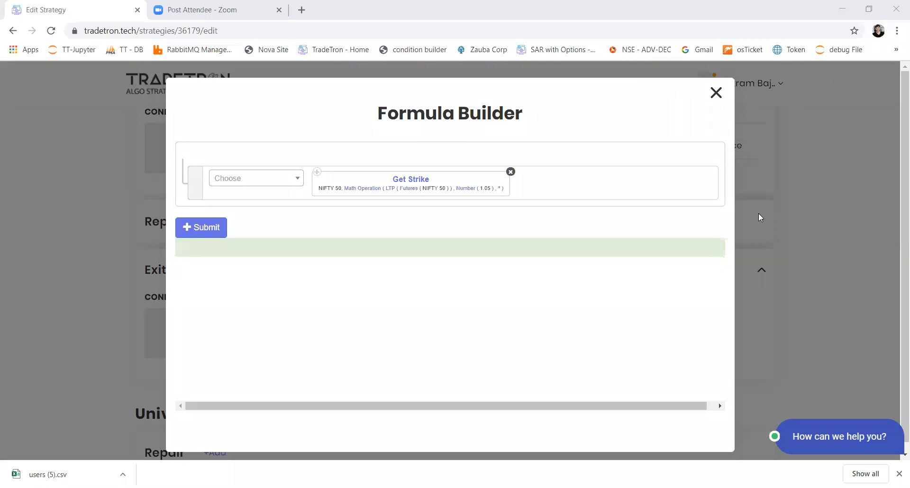
pyautogui.click(717, 93)
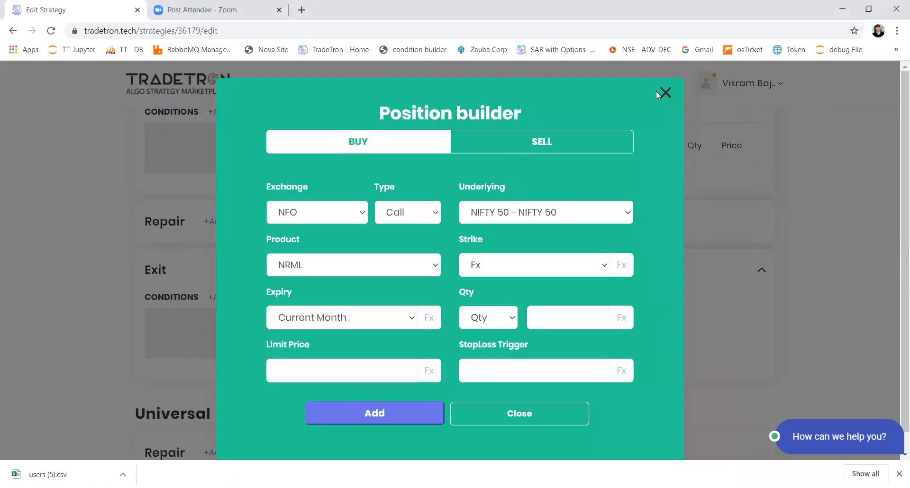
pyautogui.click(667, 93)
pyautogui.scroll(5, 306, 205)
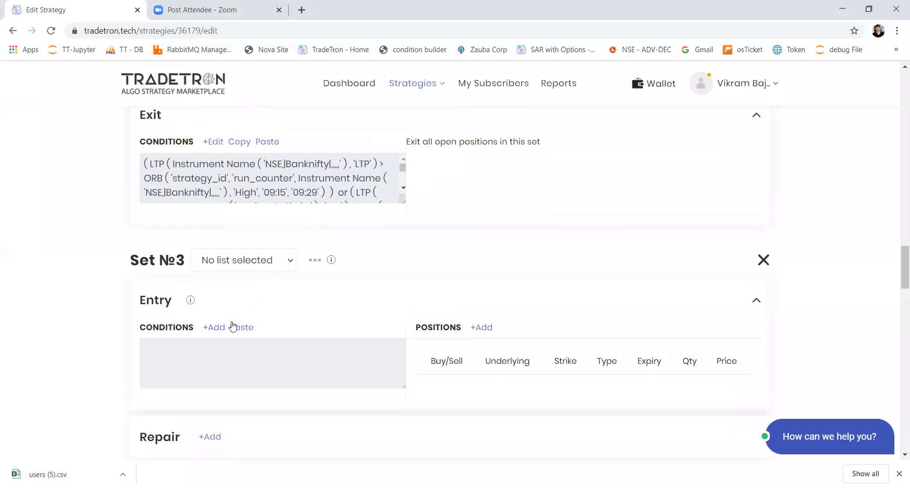
# Open Set 2's entry conditions for editing and add an empty condition row after the existing ones
pyautogui.scroll(15, 233, 326)
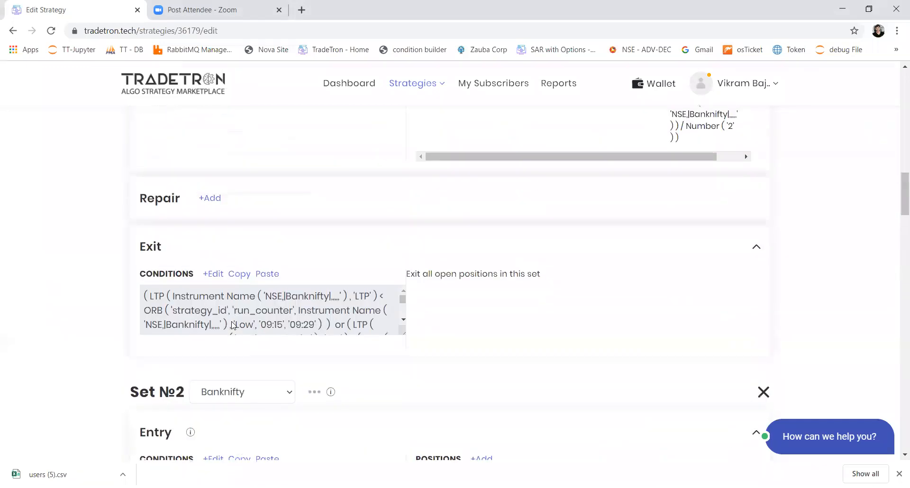
pyautogui.scroll(-3, 213, 360)
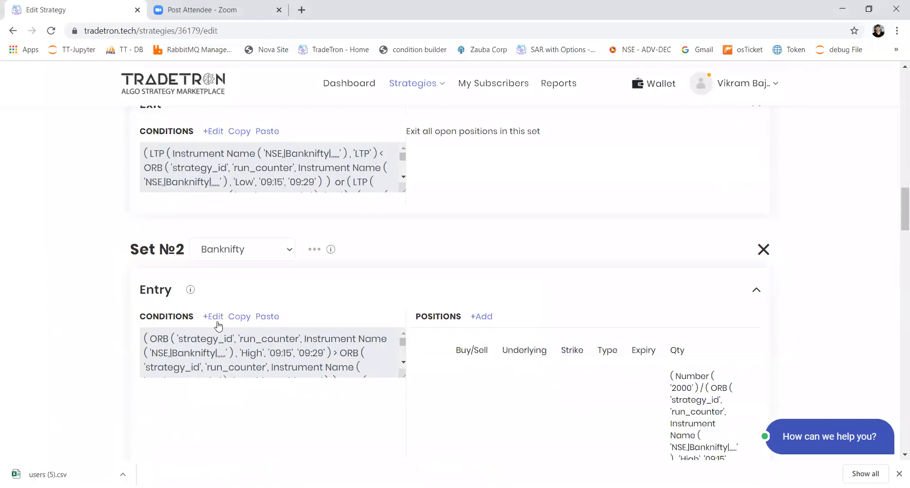
pyautogui.click(218, 322)
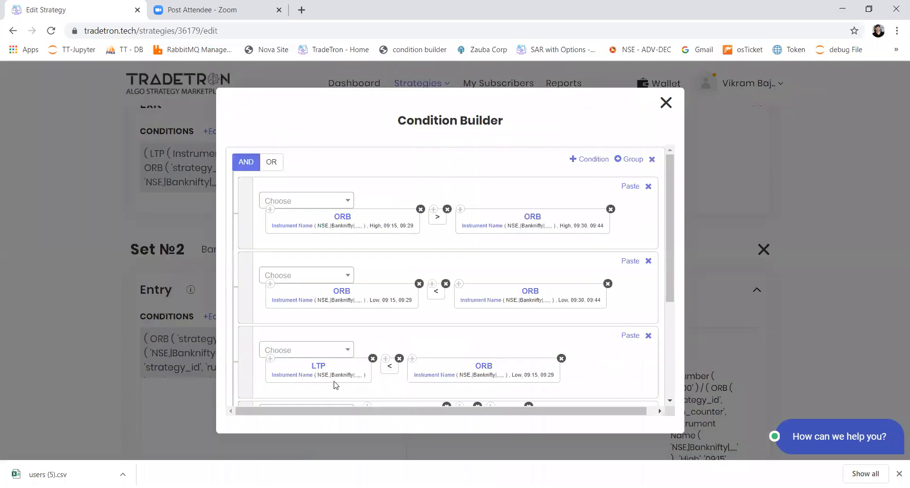
pyautogui.scroll(-3, 335, 382)
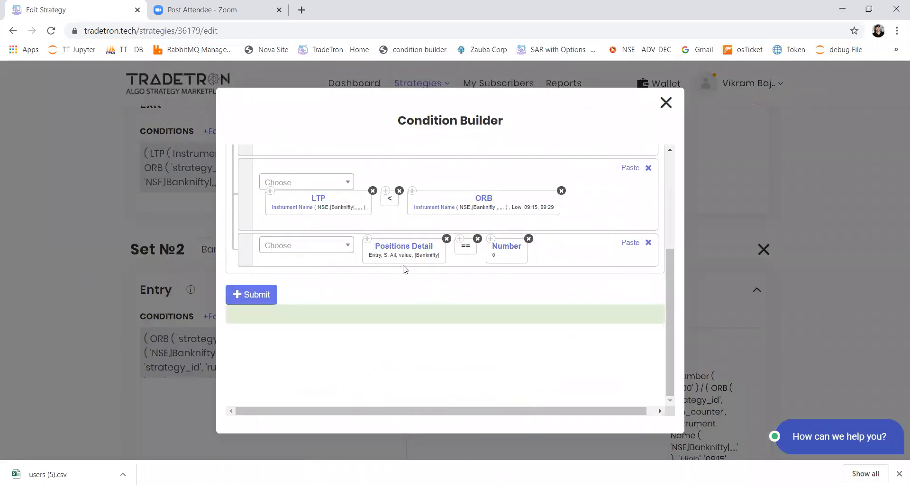
pyautogui.scroll(4, 510, 254)
pyautogui.click(599, 162)
pyautogui.scroll(-5, 471, 281)
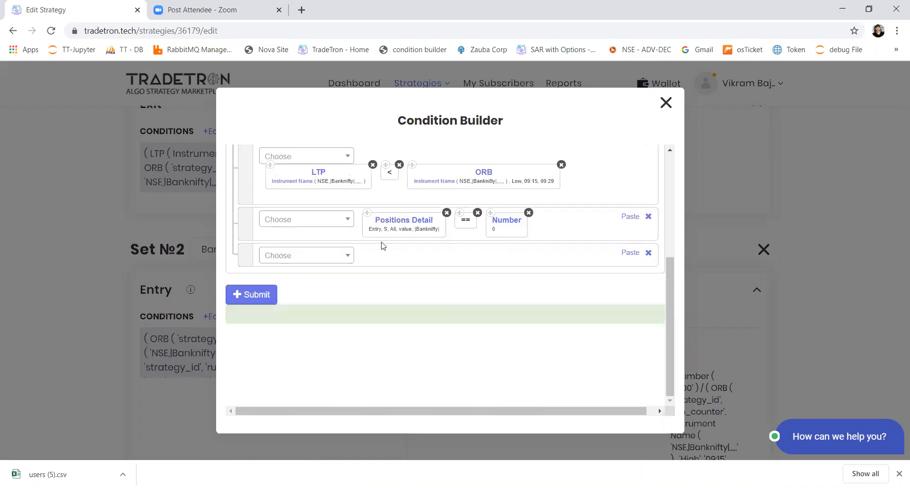
# Choose the Positions Detail keyword for the new row in Set 2's entry conditions
pyautogui.click(320, 256)
pyautogui.write('pos')
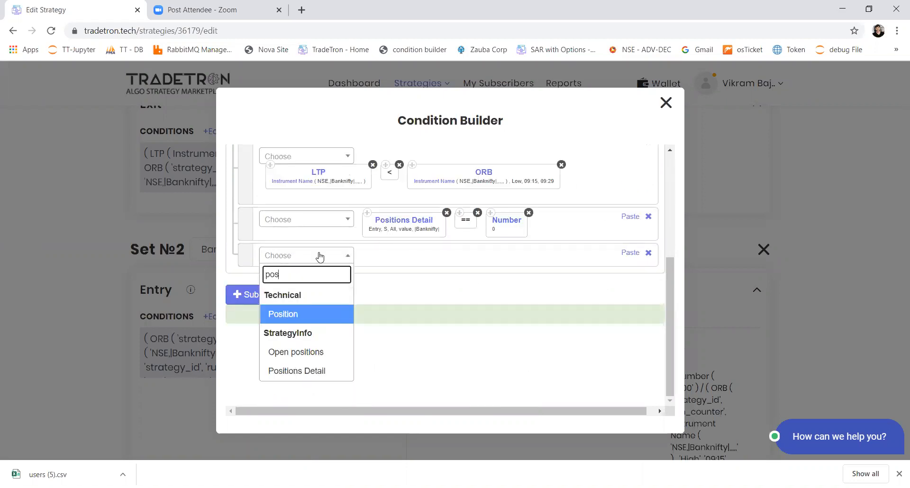
pyautogui.press('Down')
pyautogui.press('Down')
pyautogui.press('Return')
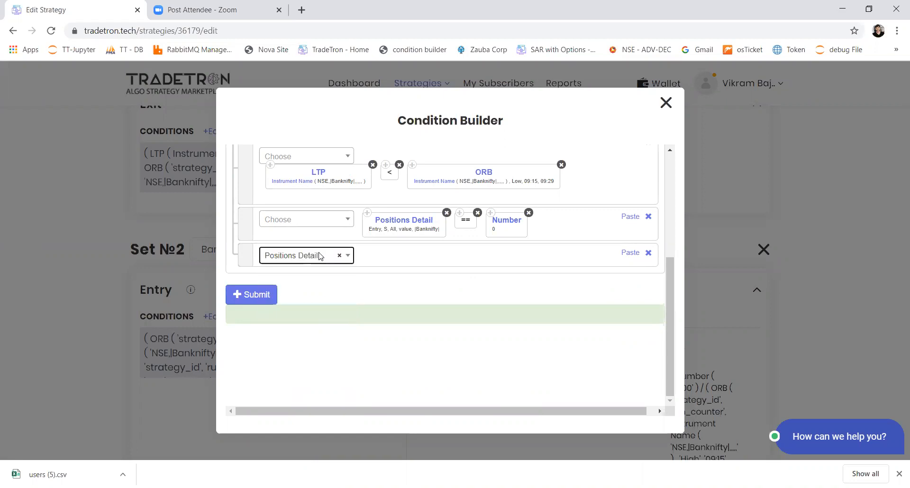
# Configure Positions Detail with condition type Entry, transaction type B, all instruments and value, leaving the underlying empty
pyautogui.press('Down')
pyautogui.press('Down')
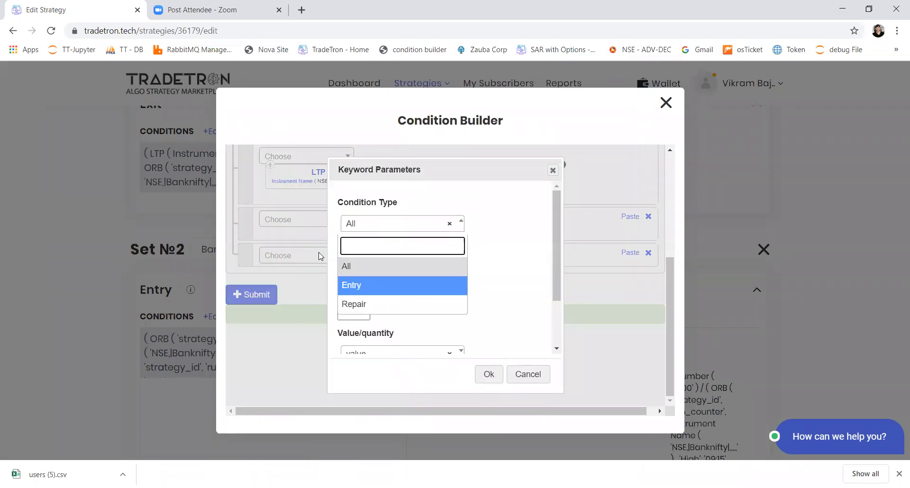
pyautogui.press('Return')
pyautogui.press('Tab')
pyautogui.press('Down')
pyautogui.press('Down')
pyautogui.press('Return')
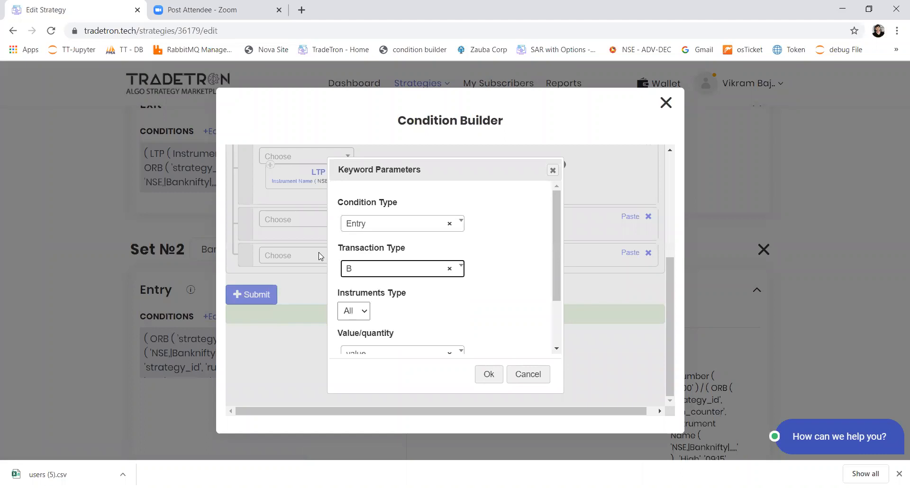
pyautogui.press('Tab')
pyautogui.press('Tab')
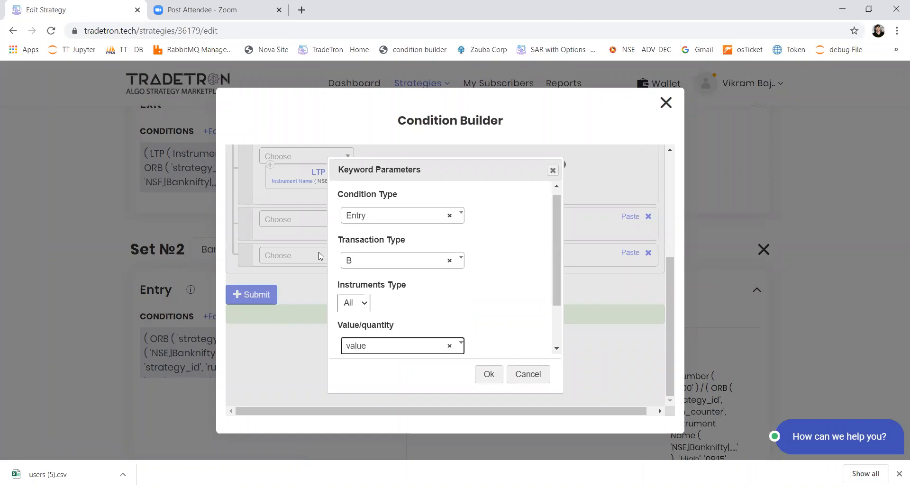
pyautogui.press('Tab')
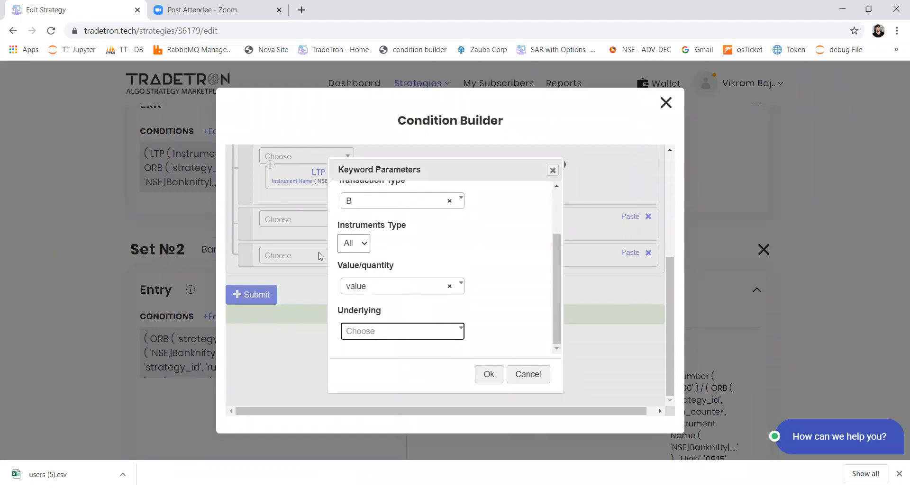
pyautogui.press('Tab')
pyautogui.press('Return')
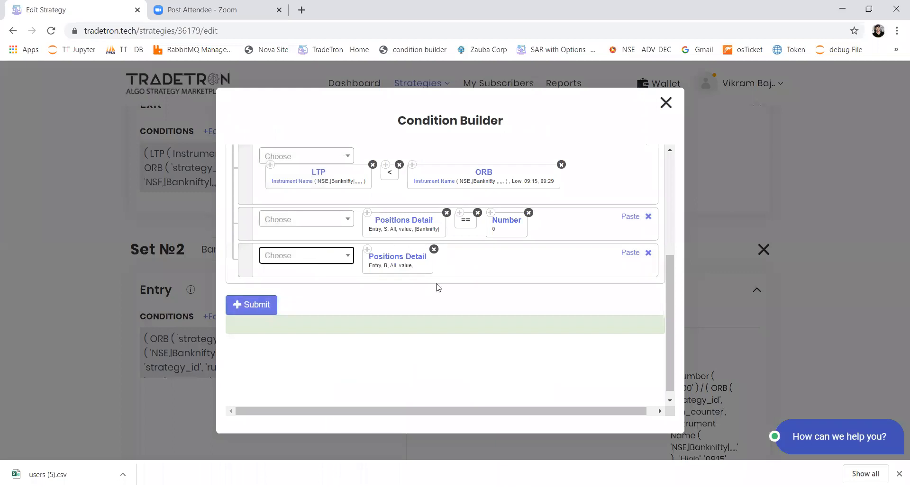
# Complete the Positions Detail condition with a less-than comparison against the number 100000
pyautogui.click(306, 256)
pyautogui.write('<')
pyautogui.press('Return')
pyautogui.click(305, 256)
pyautogui.write('number')
pyautogui.press('Return')
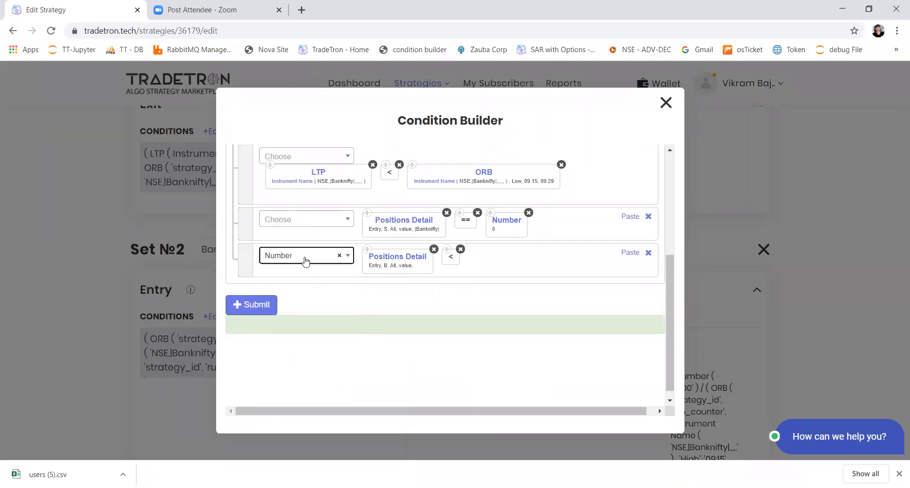
pyautogui.write('100000')
pyautogui.press('Return')
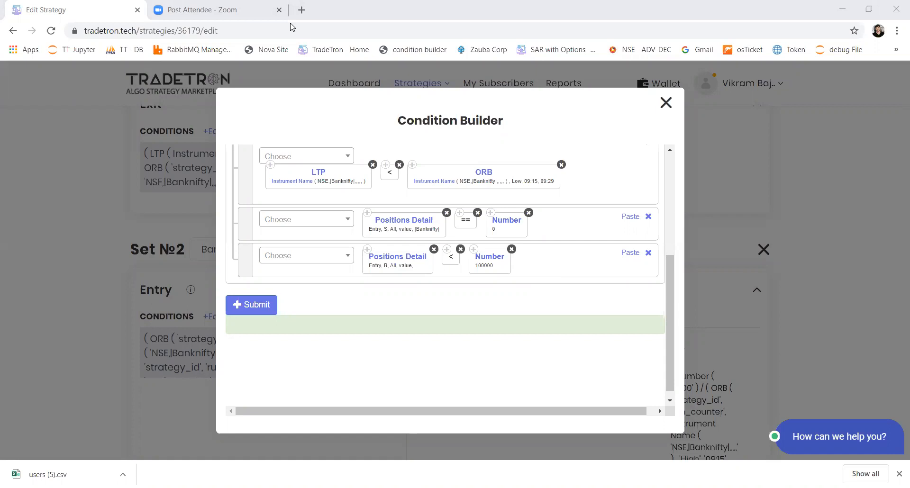
# Open the Tradetron dashboard in a new browser tab and copy the address of the Videos link in the page footer
pyautogui.hotkey('ctrl', 't')
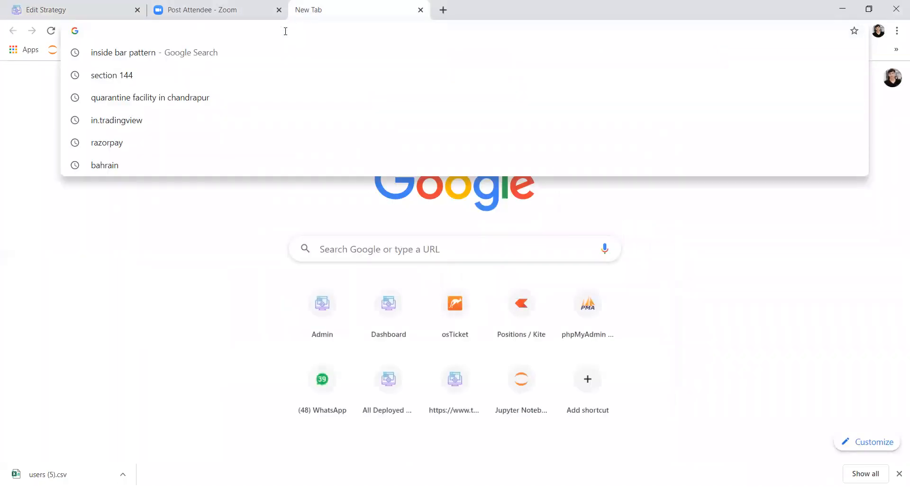
pyautogui.write('tra')
pyautogui.press('Return')
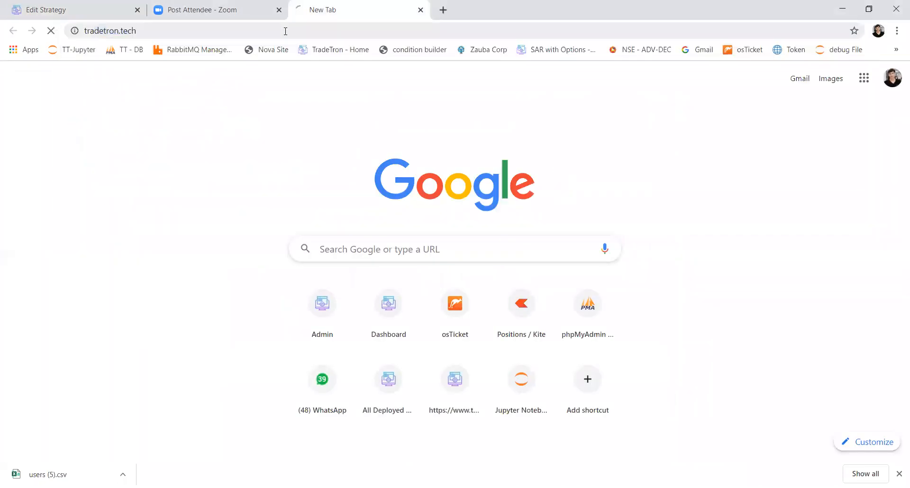
pyautogui.moveTo(904, 111); pyautogui.dragTo(894, 421)
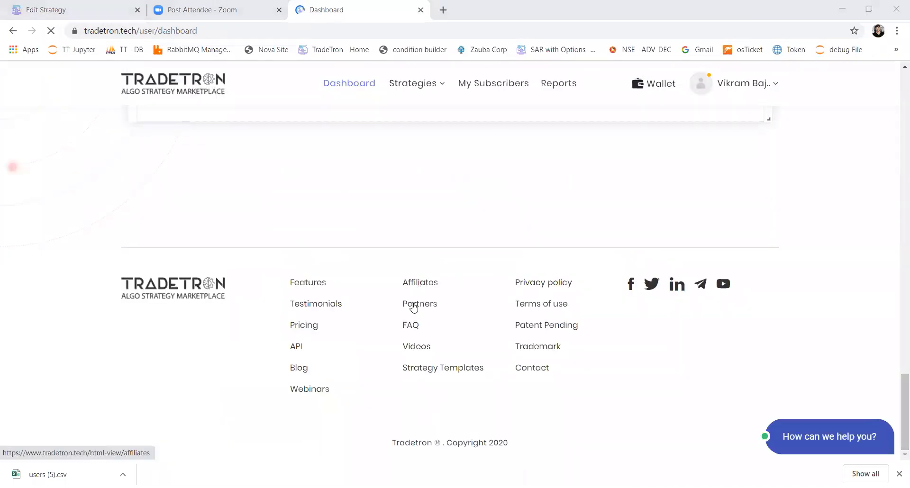
pyautogui.rightClick(416, 348)
pyautogui.click(446, 420)
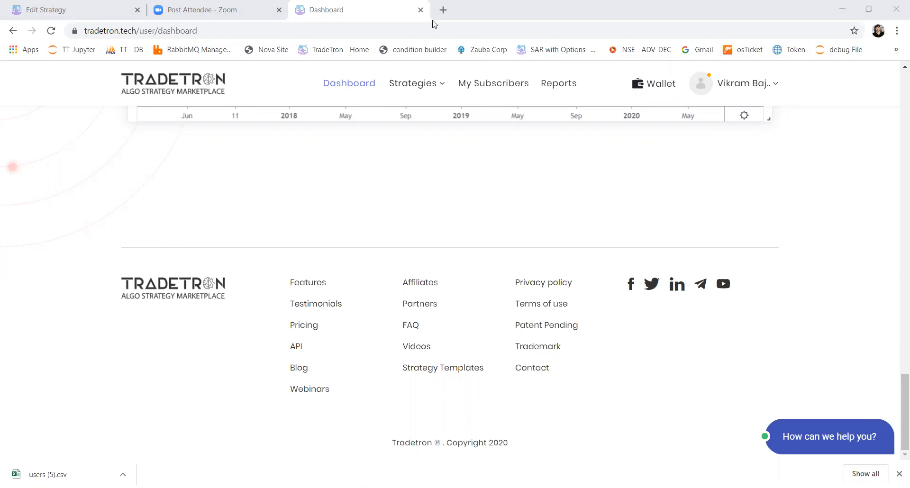
# Enter questionnaire.tradetron.tech as the browser address and select the whole address without loading the page
pyautogui.click(142, 31)
pyautogui.write('quea')
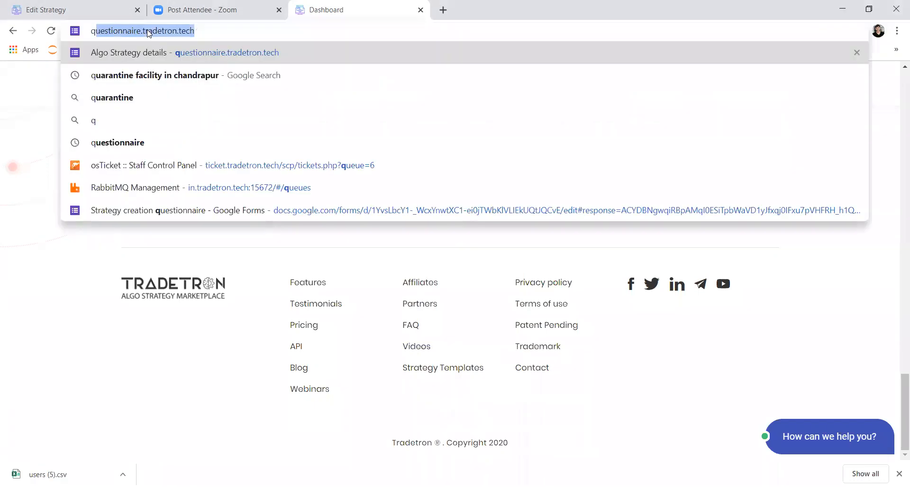
pyautogui.press('BackSpace')
pyautogui.write('s')
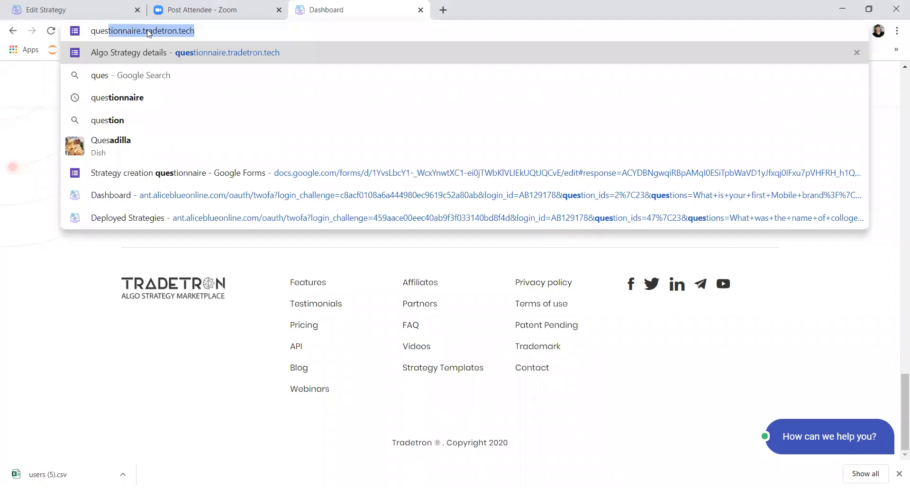
pyautogui.hotkey('ctrl', 'a')
pyautogui.click(585, 375)
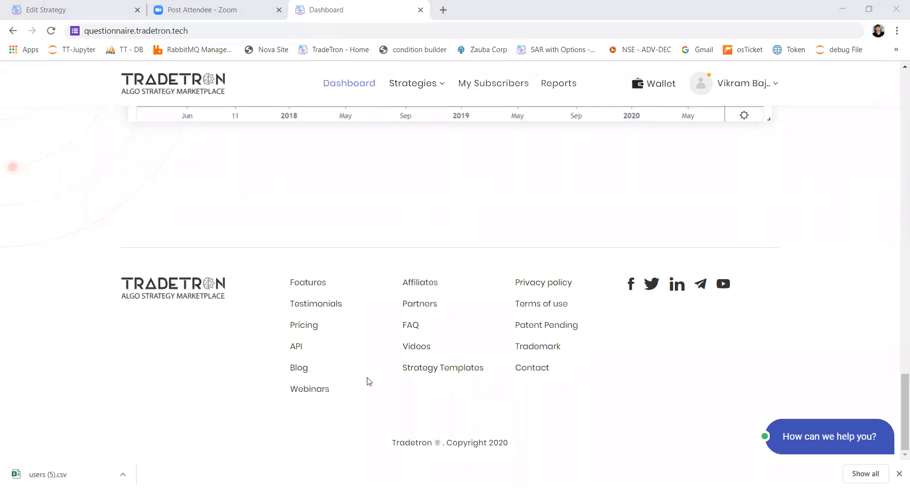
# Open the Strategy Templates page, browse its templates, and open the Heiken Ashi + Moving Average template
pyautogui.click(432, 374)
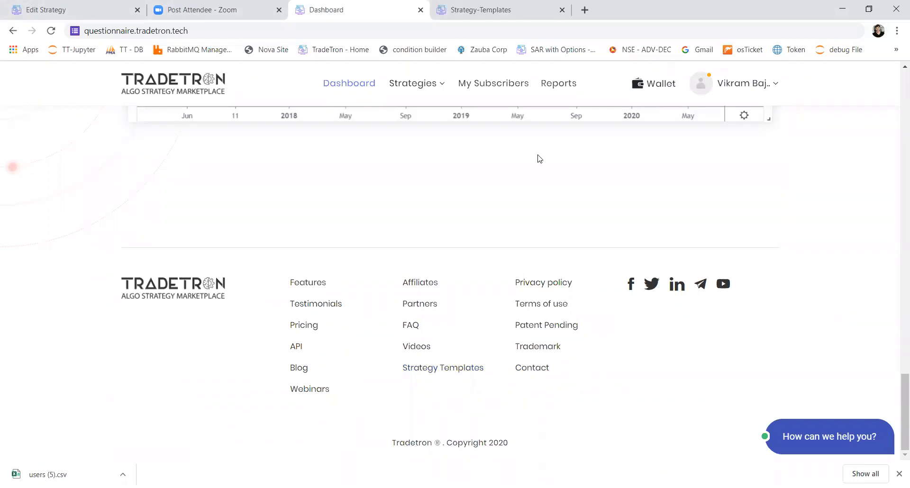
pyautogui.hotkey('ctrl', 'Tab')
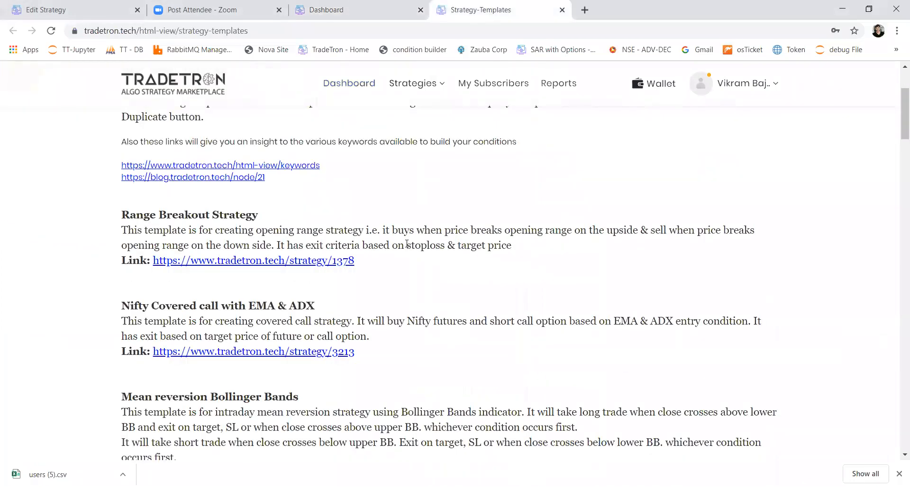
pyautogui.scroll(-1, 406, 244)
pyautogui.scroll(-2, 234, 351)
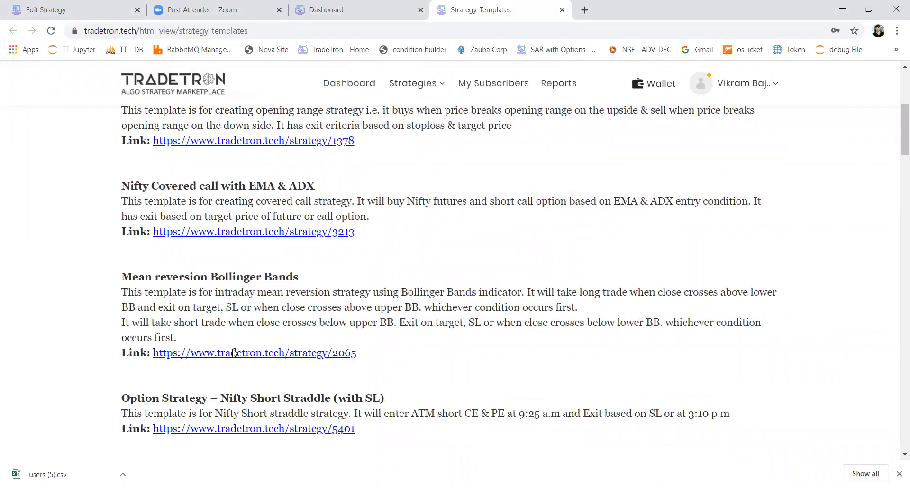
pyautogui.scroll(-2, 234, 352)
pyautogui.scroll(-4, 251, 392)
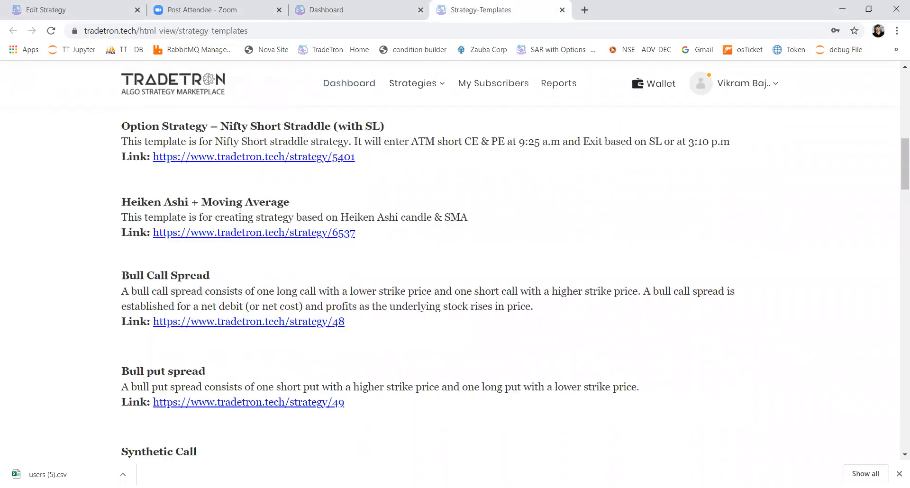
pyautogui.click(277, 235)
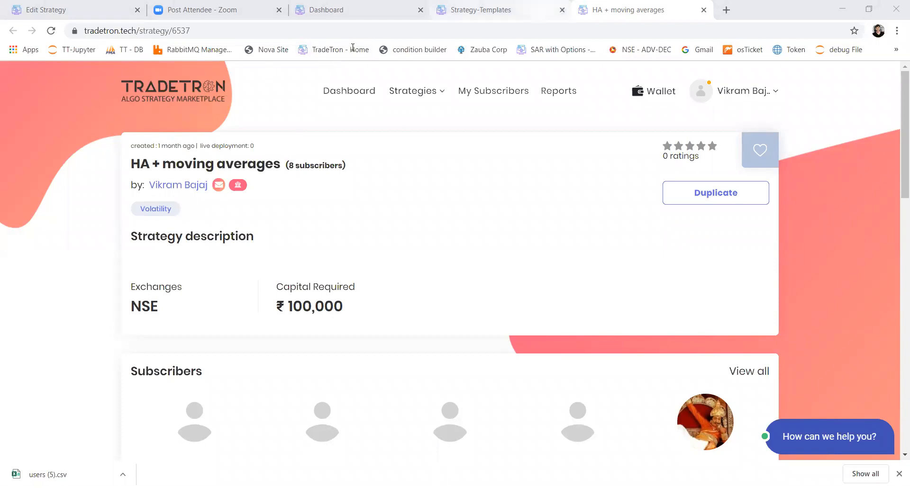
# Return to the Strategy Templates page and select its full web address
pyautogui.click(458, 11)
pyautogui.click(451, 32)
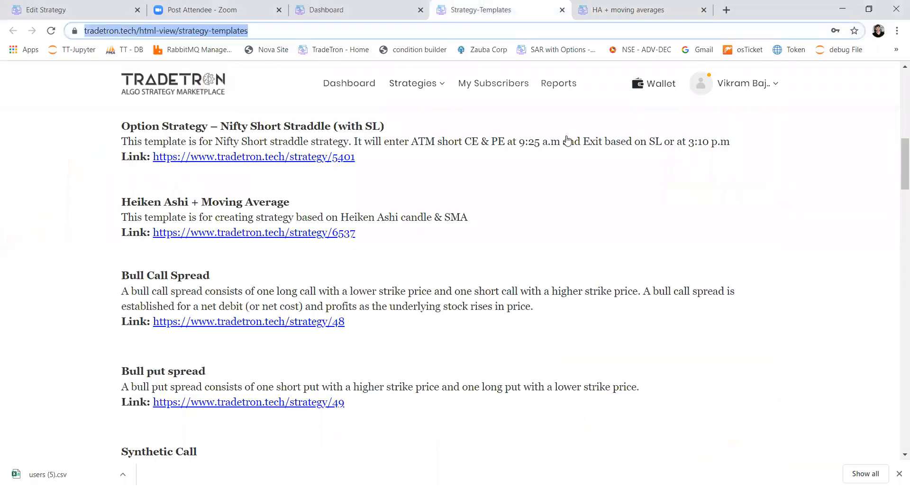
pyautogui.click(631, 243)
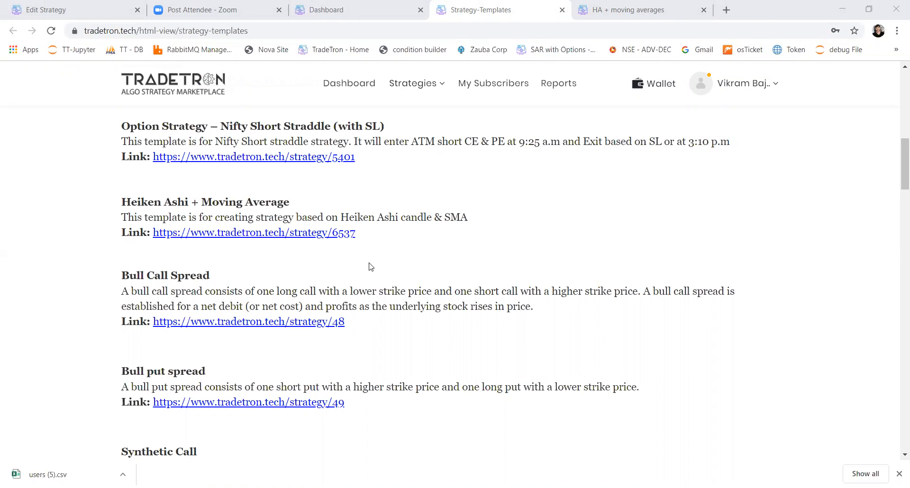
# Return to the strategy editor, discard the pending change to Set 2's entry conditions, and view Set 1's exit conditions
pyautogui.click(60, 16)
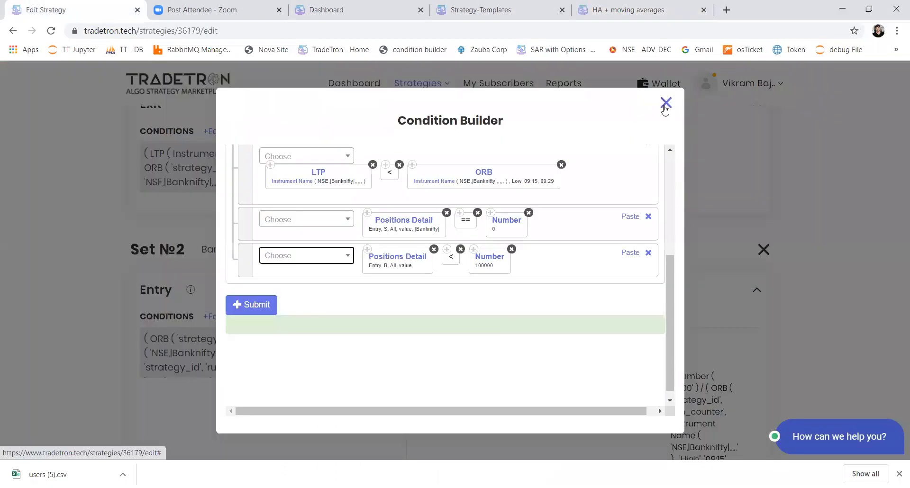
pyautogui.click(666, 103)
pyautogui.scroll(3, 512, 240)
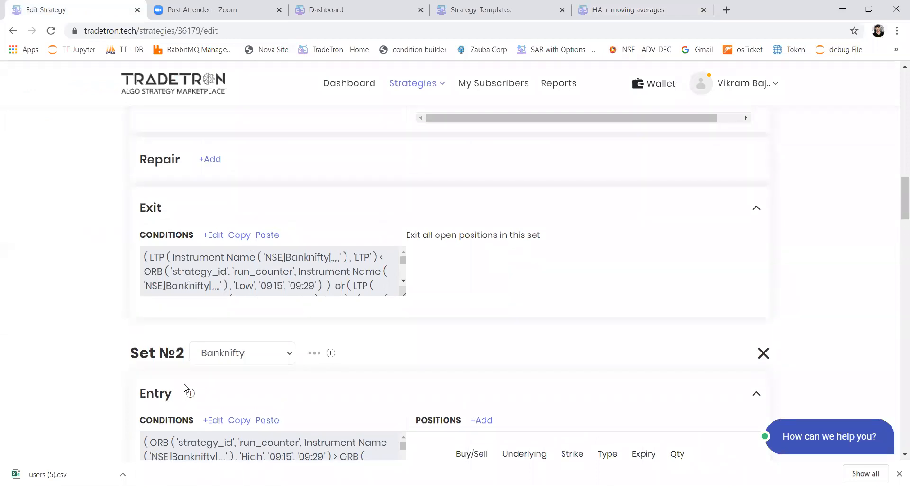
pyautogui.scroll(-2, 209, 436)
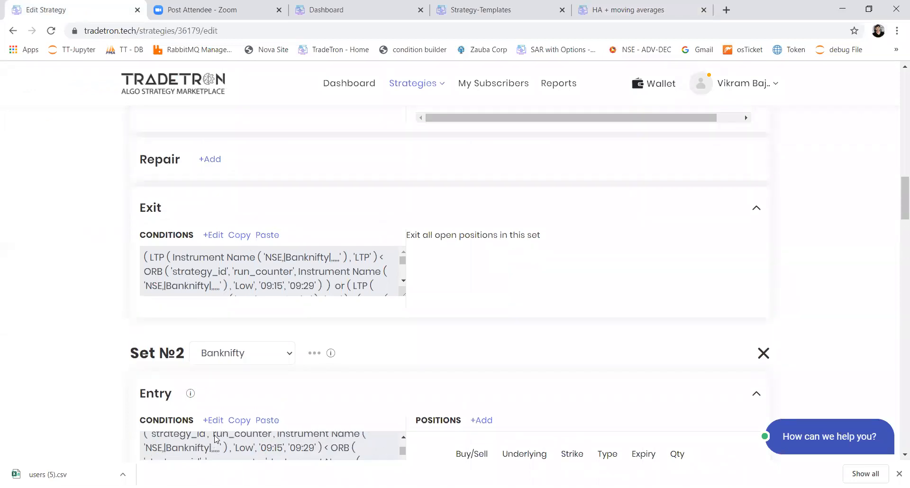
pyautogui.click(213, 235)
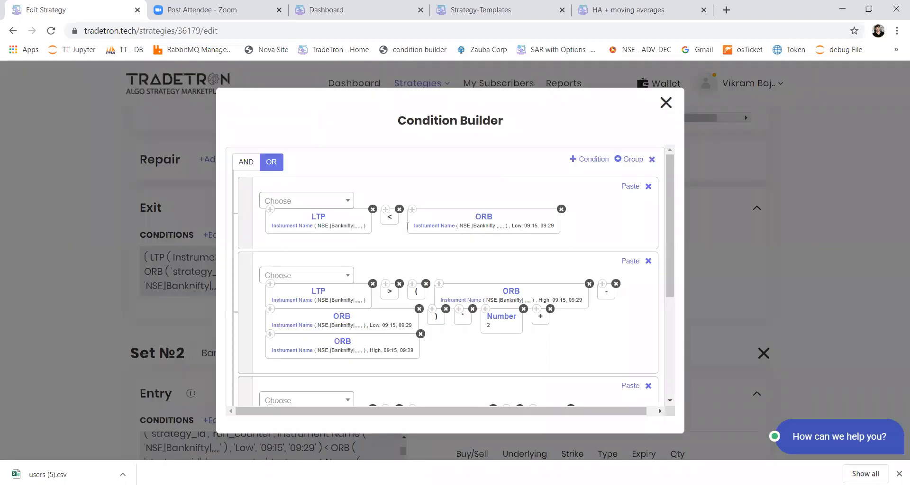
pyautogui.click(666, 103)
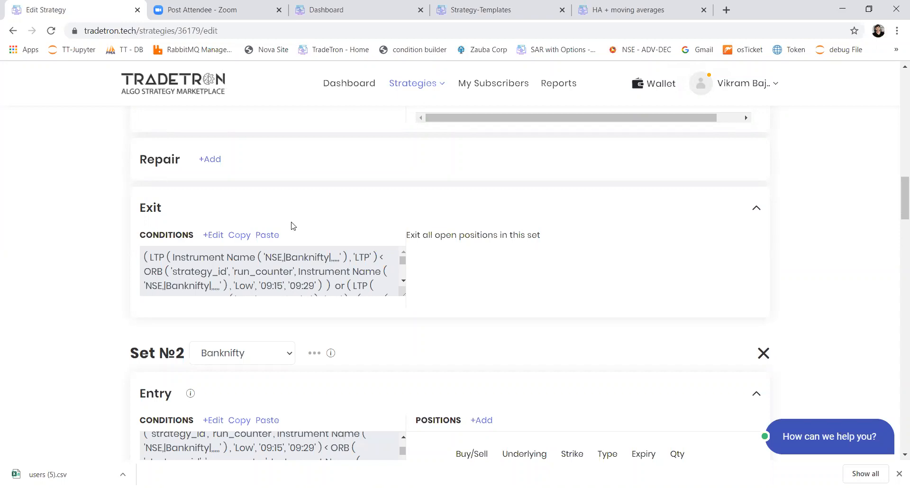
# Add another Repair Once section to Set 1, below its existing Banknifty sell repair
pyautogui.scroll(3, 291, 225)
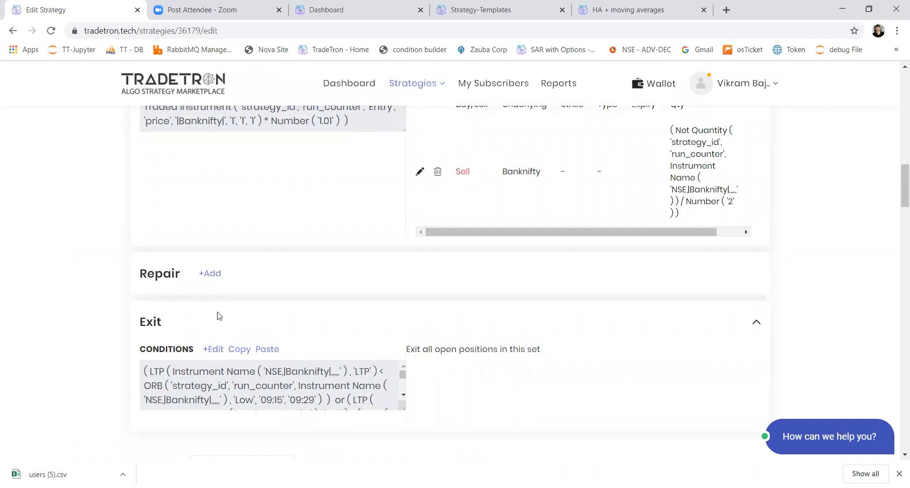
pyautogui.click(210, 273)
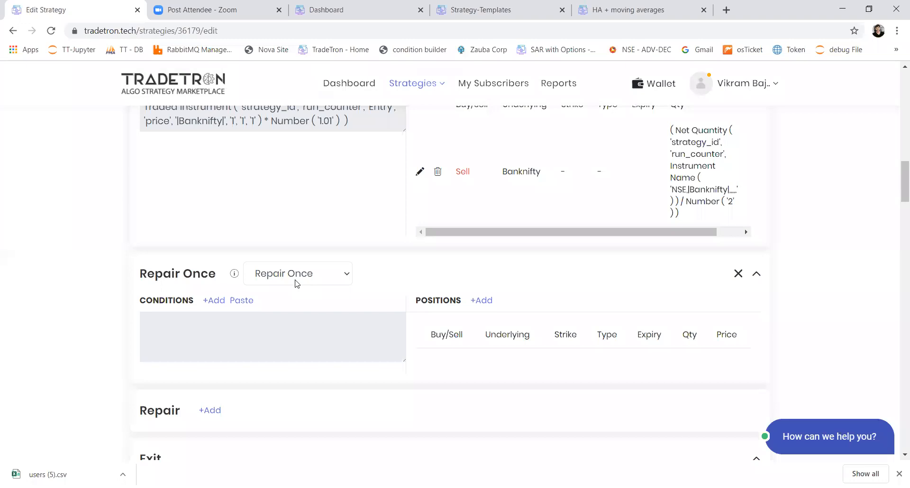
# Start a Banknifty list buy position in the new Repair Once section and begin its quantity formula with the Net Quantity keyword
pyautogui.click(478, 299)
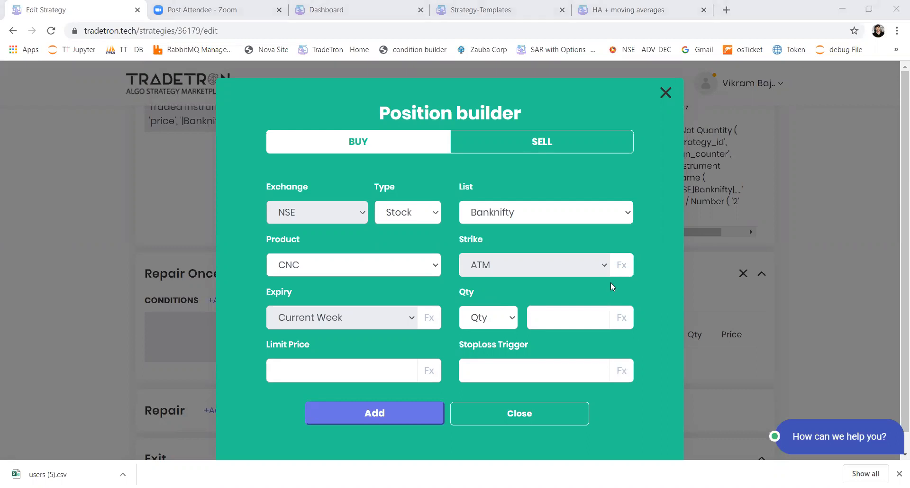
pyautogui.click(625, 325)
pyautogui.click(272, 180)
pyautogui.press('Return')
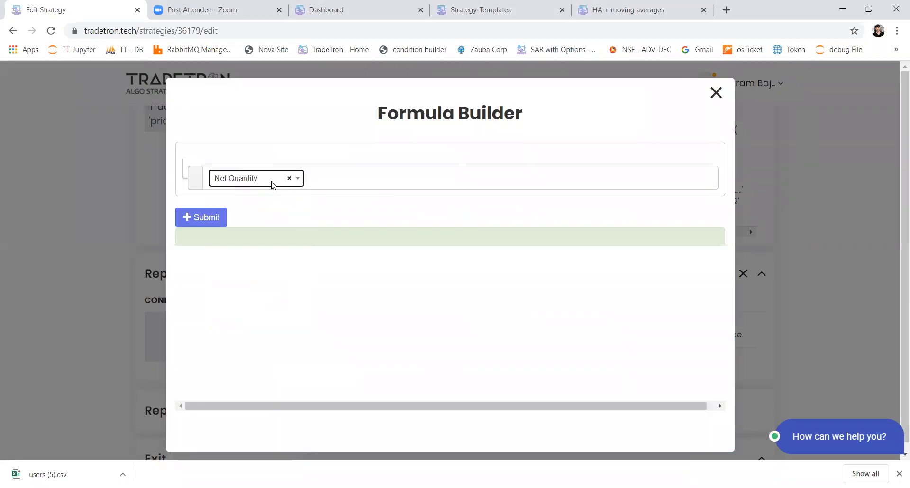
pyautogui.press('Tab')
pyautogui.press('Return')
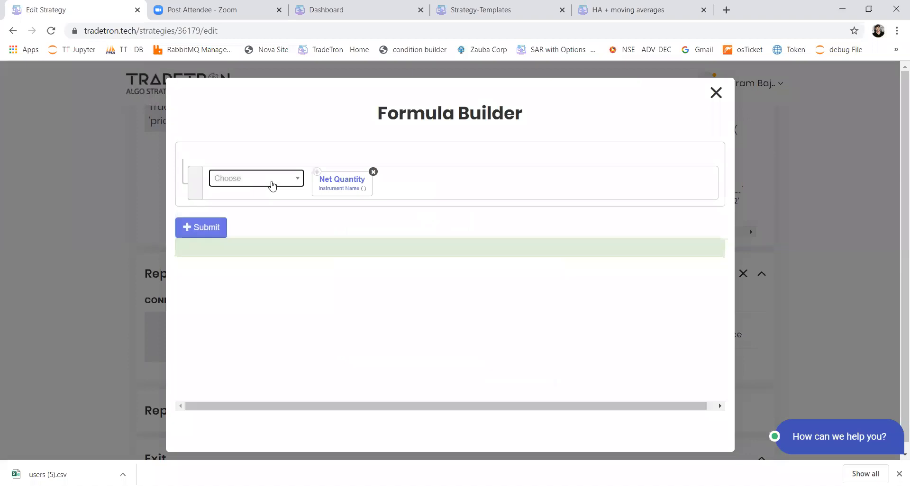
# Set the Net Quantity instrument to exchange NSE and underlying List - Banknifty, leaving the remaining parameters empty
pyautogui.click(324, 189)
pyautogui.click(277, 207)
pyautogui.write('ns')
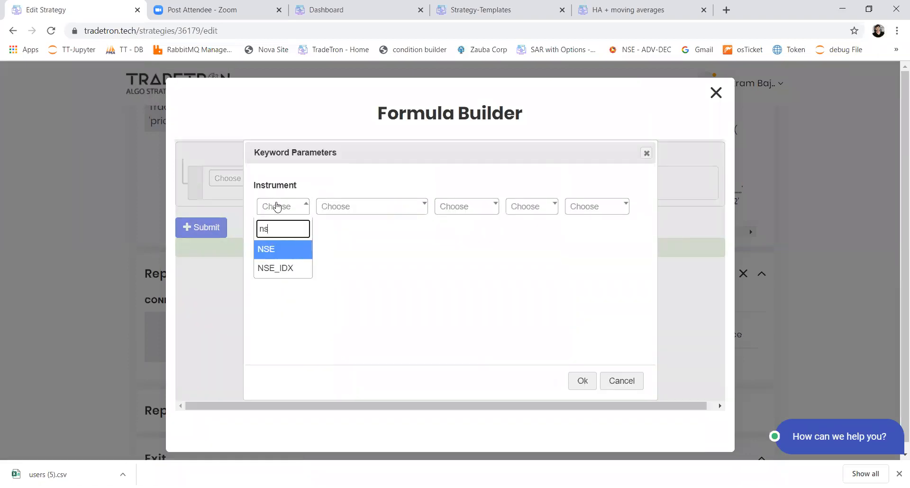
pyautogui.press('Return')
pyautogui.write('list')
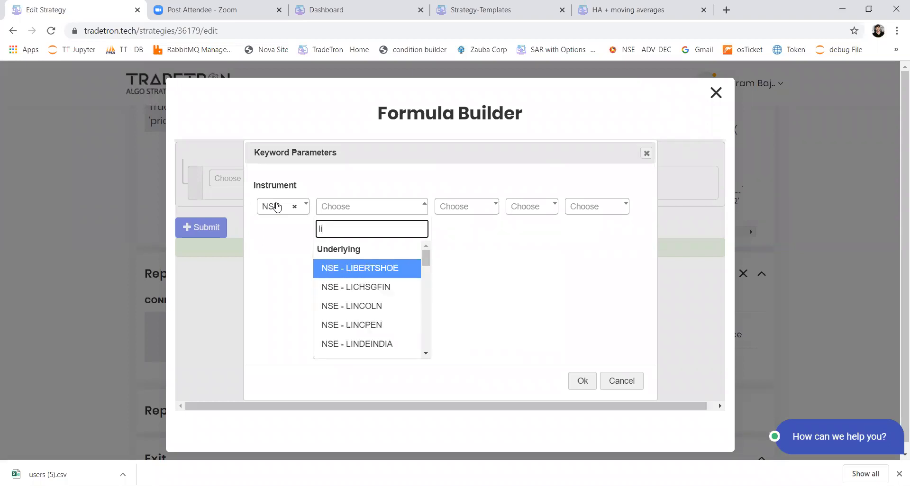
pyautogui.press('Down')
pyautogui.press('Return')
pyautogui.press('Tab')
pyautogui.press('Tab')
pyautogui.press('Tab')
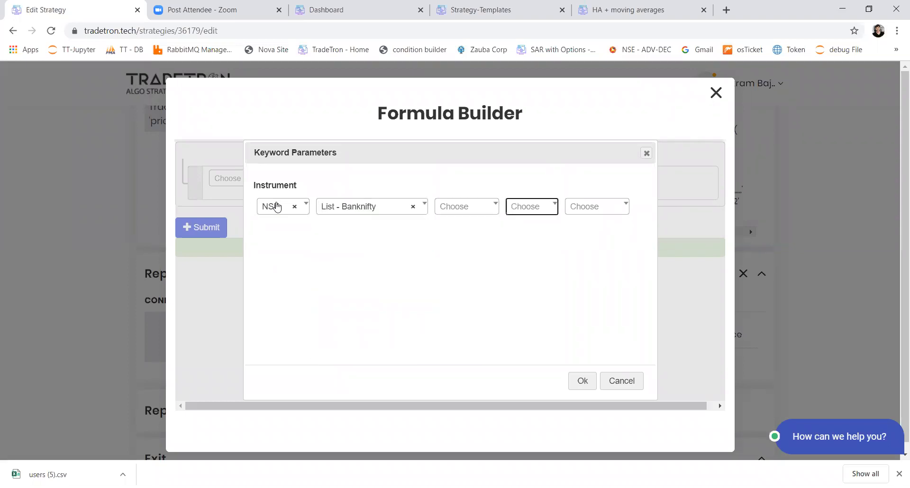
pyautogui.press('Return')
# Multiply Net Quantity by Number 2 and submit the quantity formula
pyautogui.press('Return')
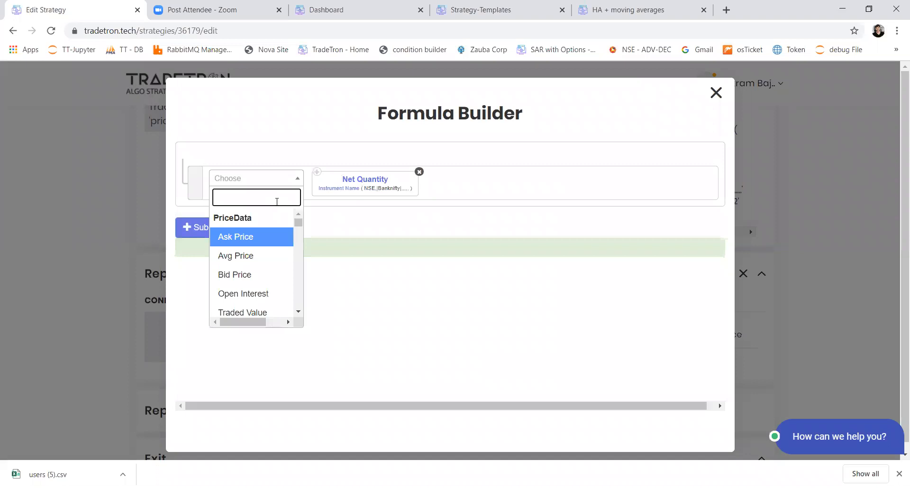
pyautogui.write('*')
pyautogui.press('Return')
pyautogui.press('Return')
pyautogui.write('num')
pyautogui.press('Return')
pyautogui.press('BackSpace')
pyautogui.write('2')
pyautogui.press('Tab')
pyautogui.press('Return')
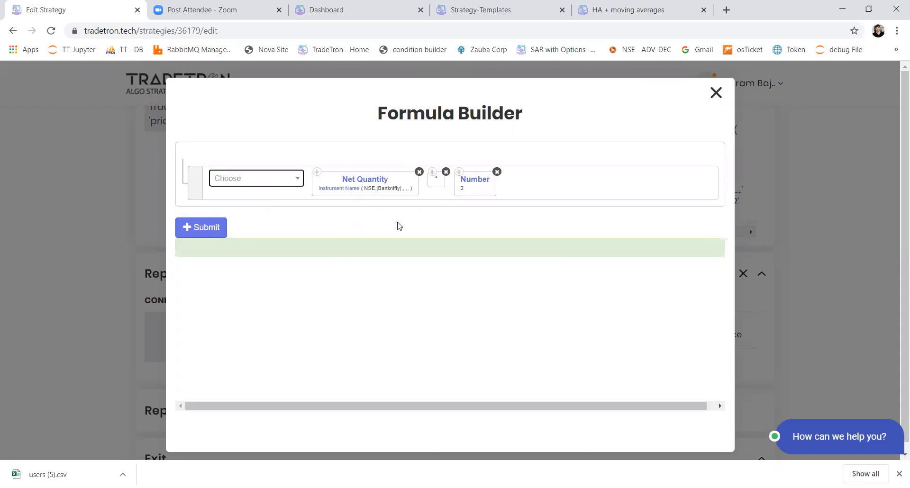
pyautogui.click(217, 228)
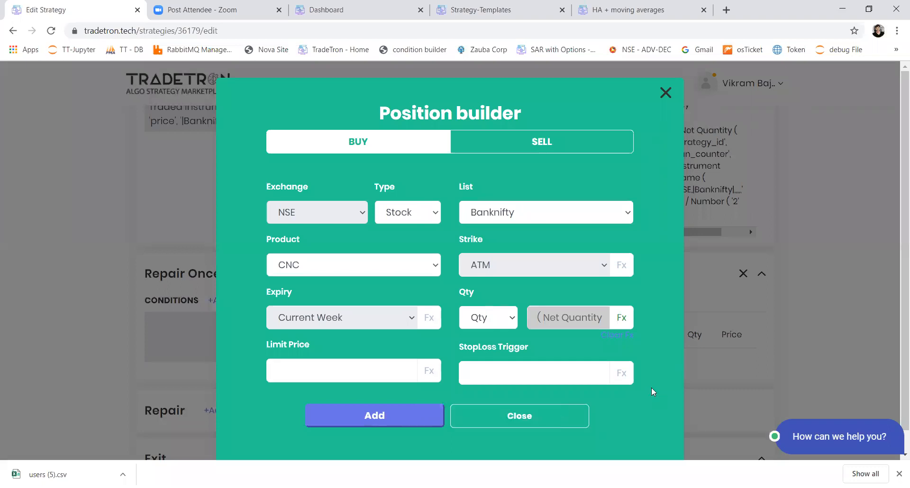
# Recheck the quantity formula, then add the CNC Banknifty buy position to the repair and close the Position builder
pyautogui.click(622, 318)
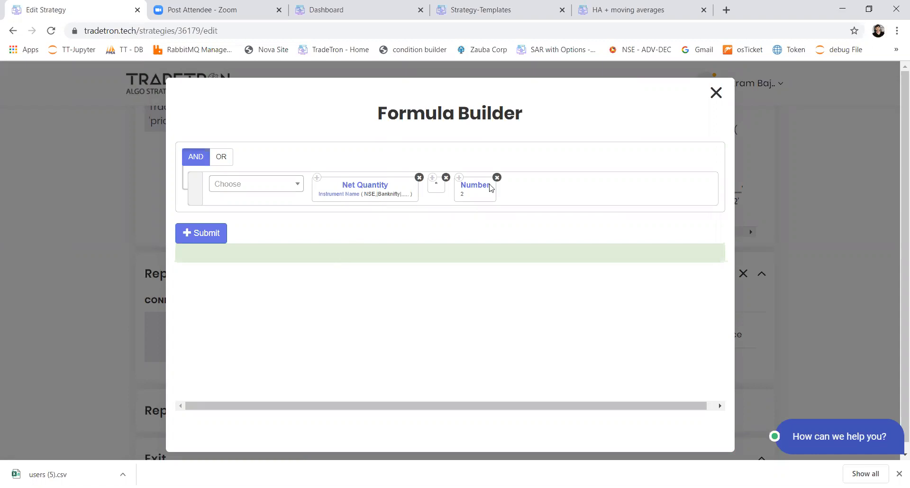
pyautogui.click(219, 235)
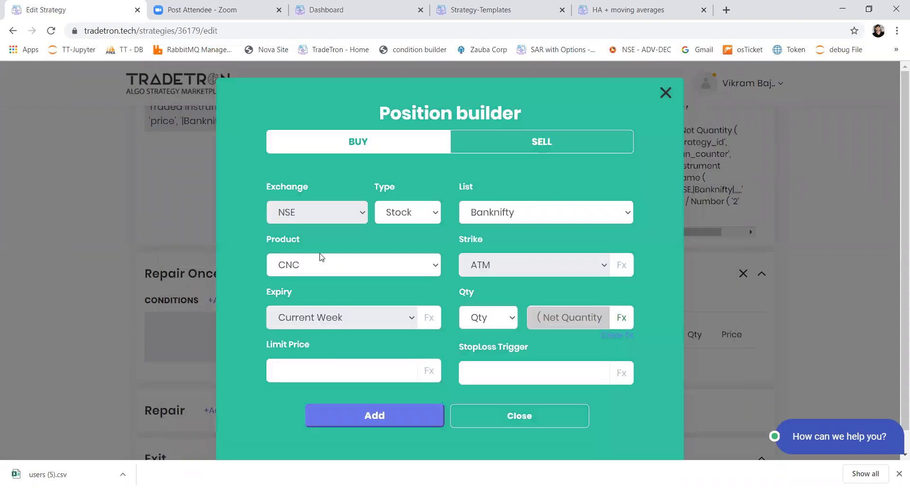
pyautogui.click(429, 416)
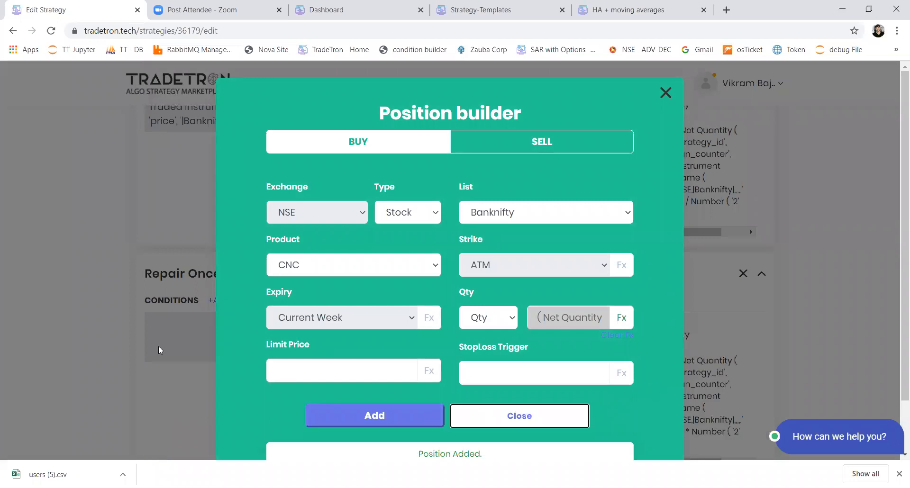
pyautogui.click(479, 416)
# Copy Set 1's exit conditions and paste them into the new Repair Once section's conditions
pyautogui.scroll(-6, 161, 350)
pyautogui.click(240, 314)
pyautogui.scroll(3, 250, 259)
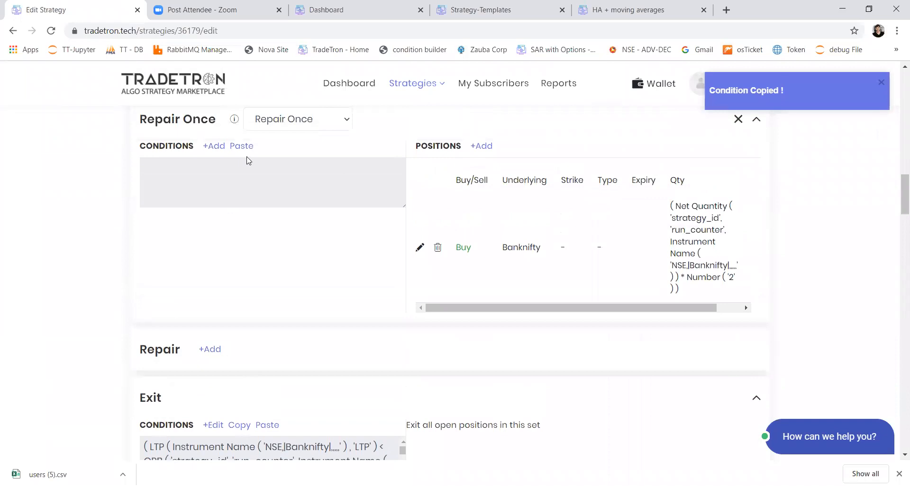
pyautogui.click(246, 147)
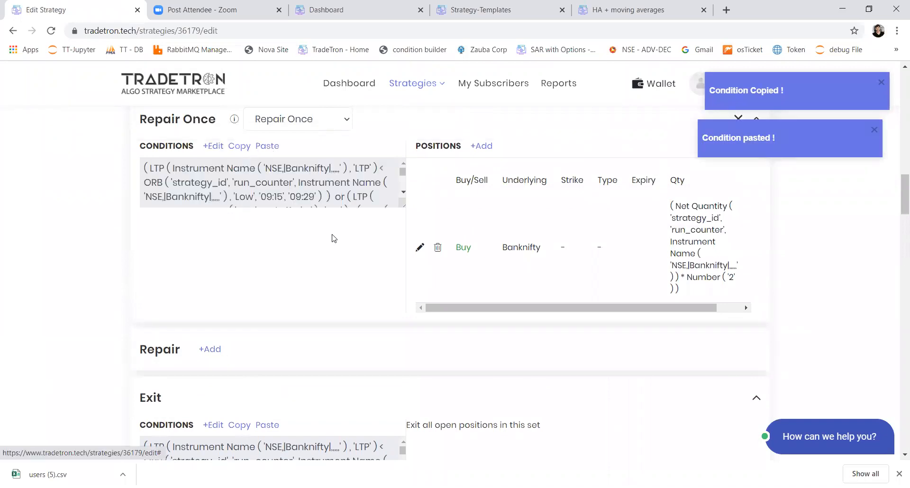
# Compare the new Banknifty buy repair with the sell repair above it and the exit conditions below
pyautogui.scroll(3, 296, 231)
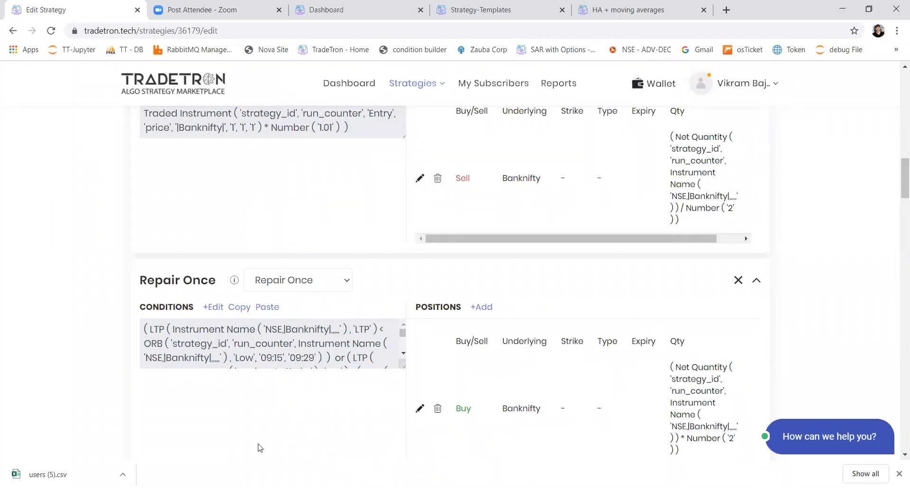
pyautogui.scroll(-4, 260, 448)
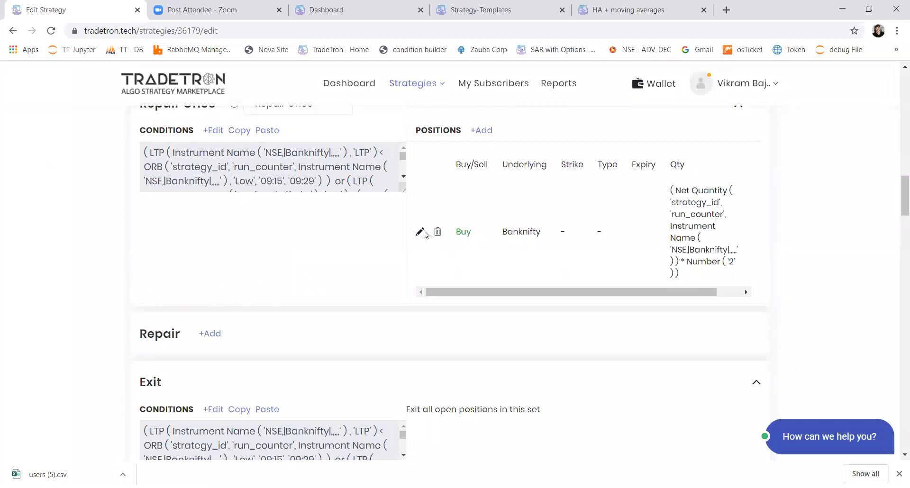
pyautogui.scroll(6, 424, 232)
pyautogui.scroll(-4, 425, 233)
pyautogui.scroll(-1, 426, 266)
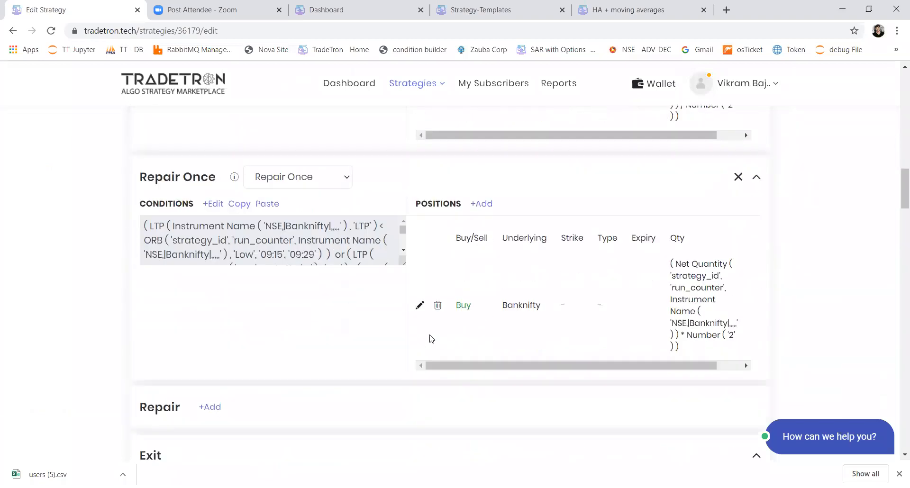
pyautogui.scroll(-2, 431, 304)
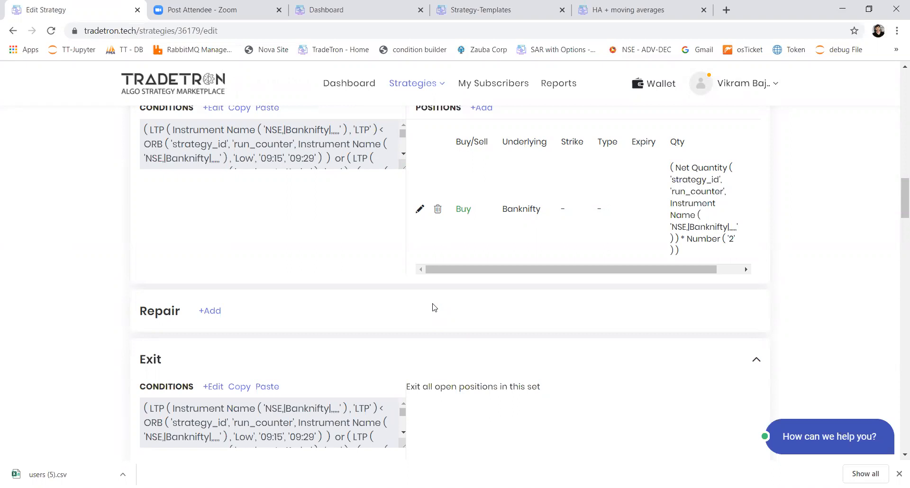
pyautogui.scroll(4, 204, 392)
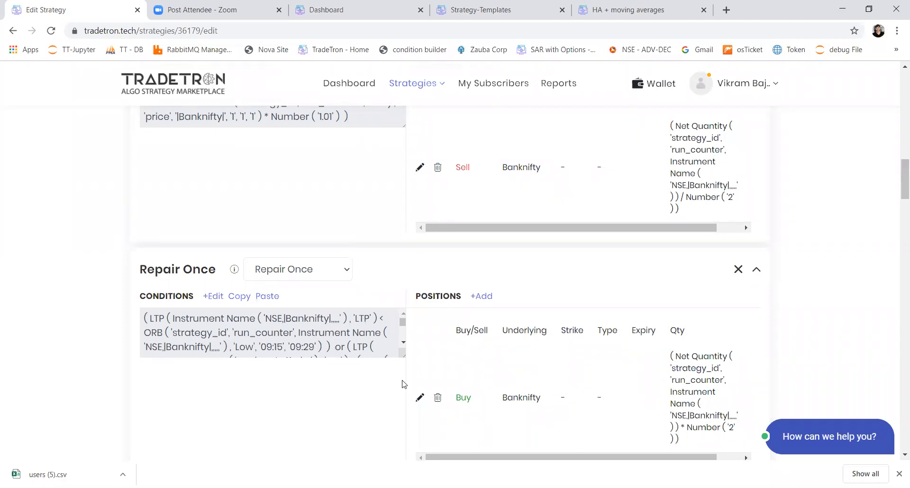
pyautogui.click(634, 449)
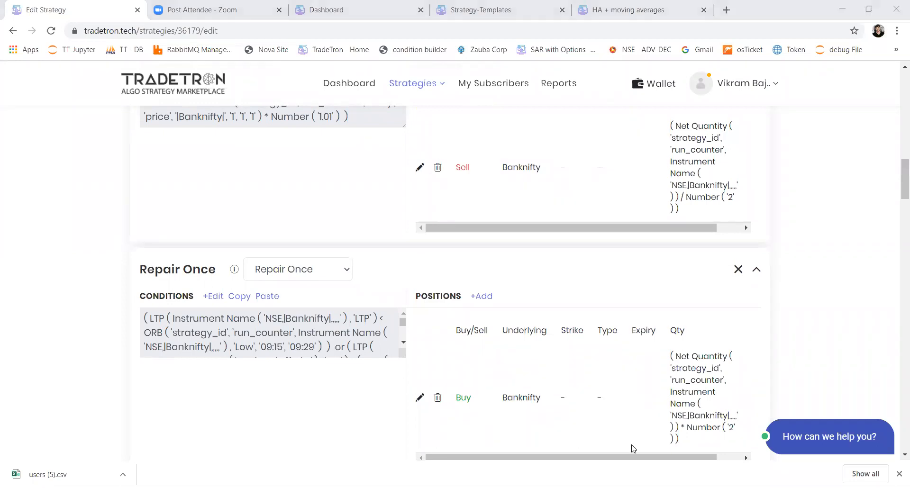